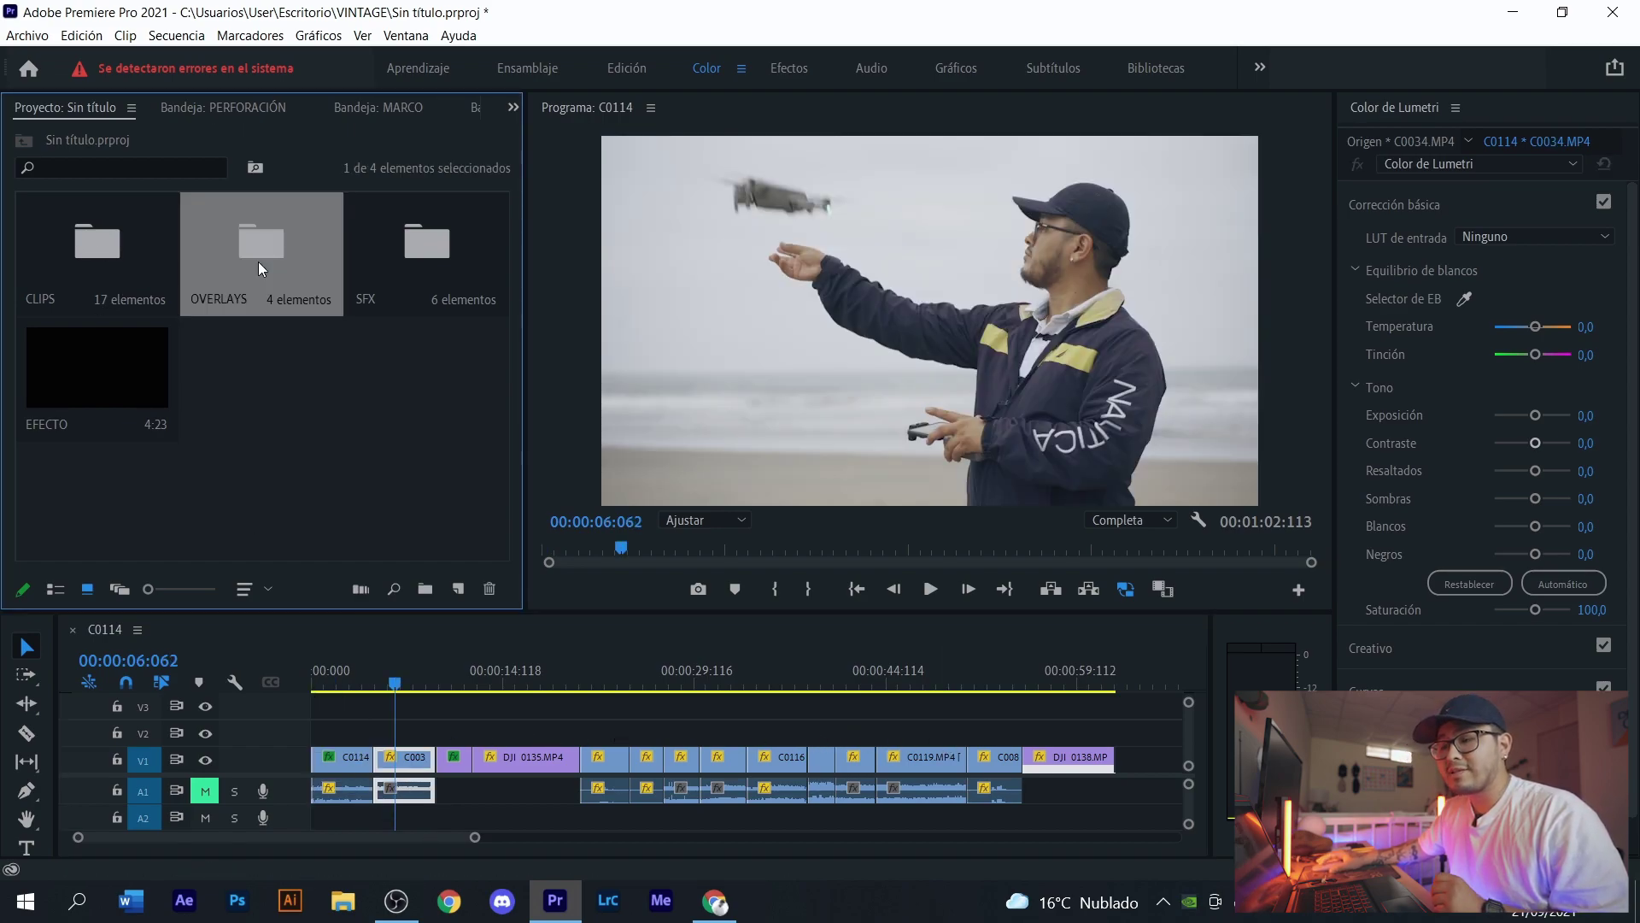
# - Open the OVERLAYS bin and the 4x3 folder inside it
pyautogui.doubleClick(258, 261)
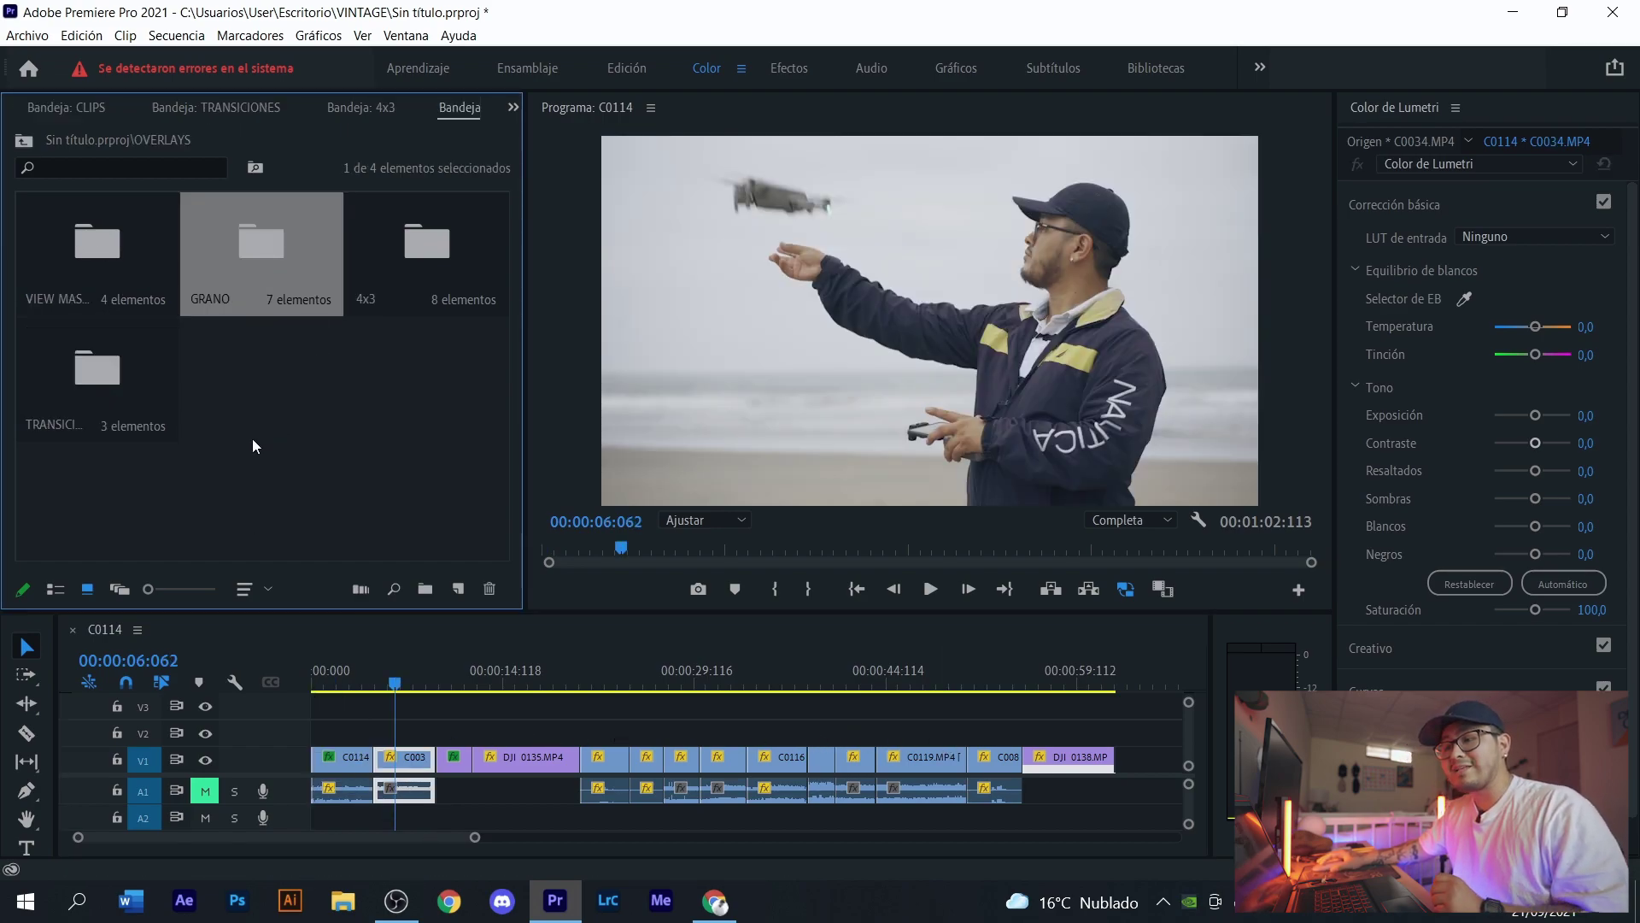
pyautogui.click(277, 427)
pyautogui.click(470, 720)
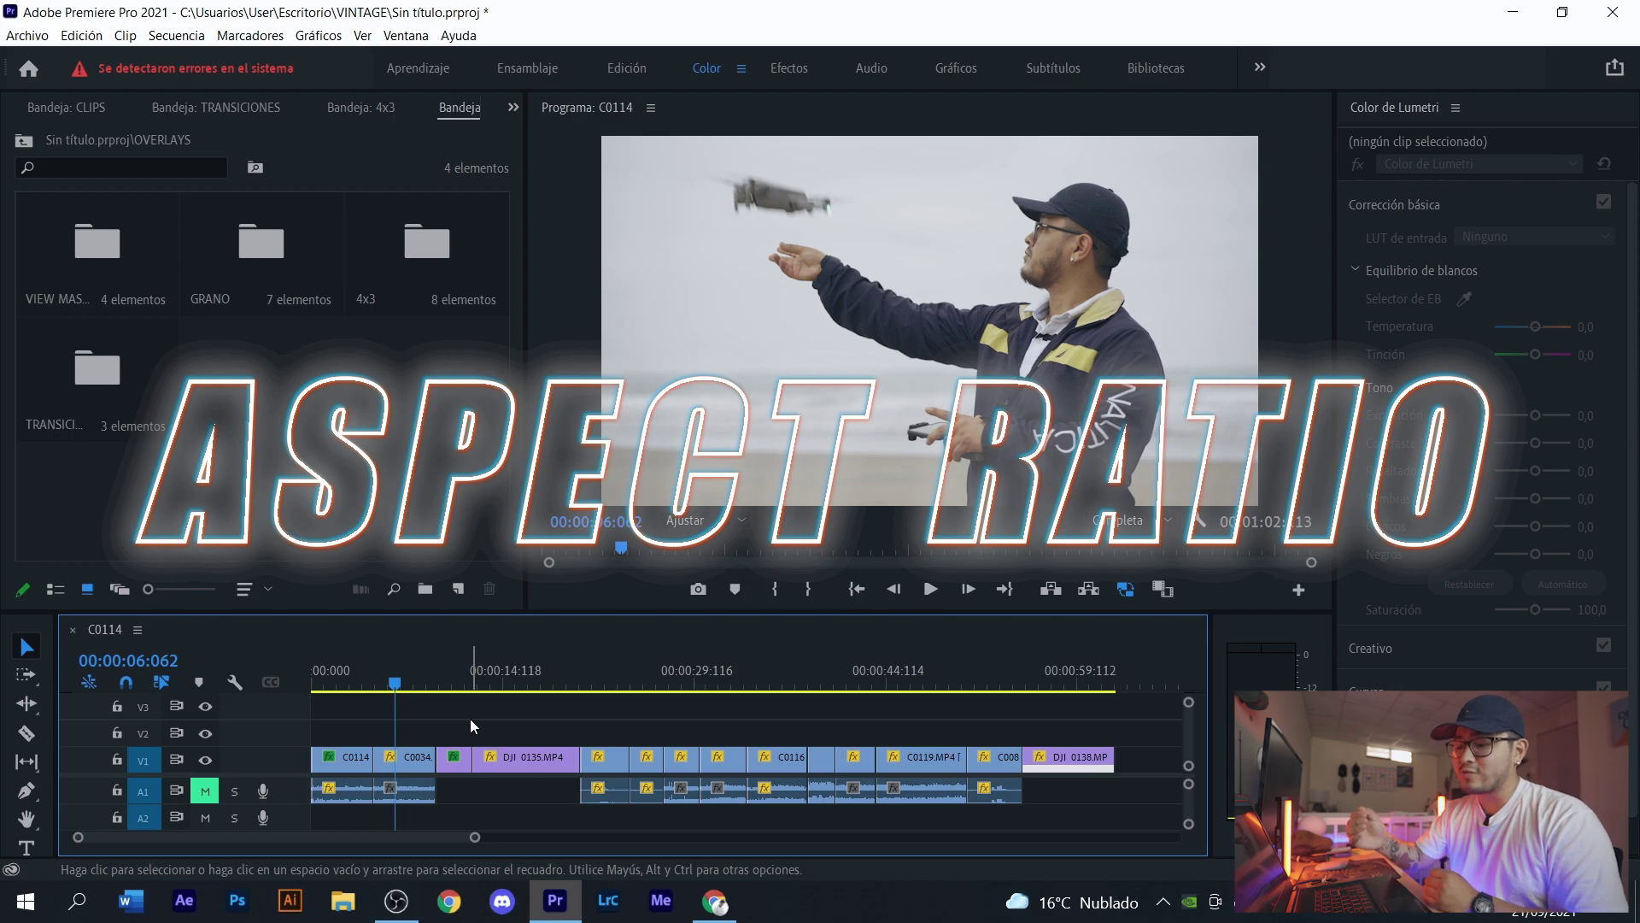
pyautogui.doubleClick(433, 263)
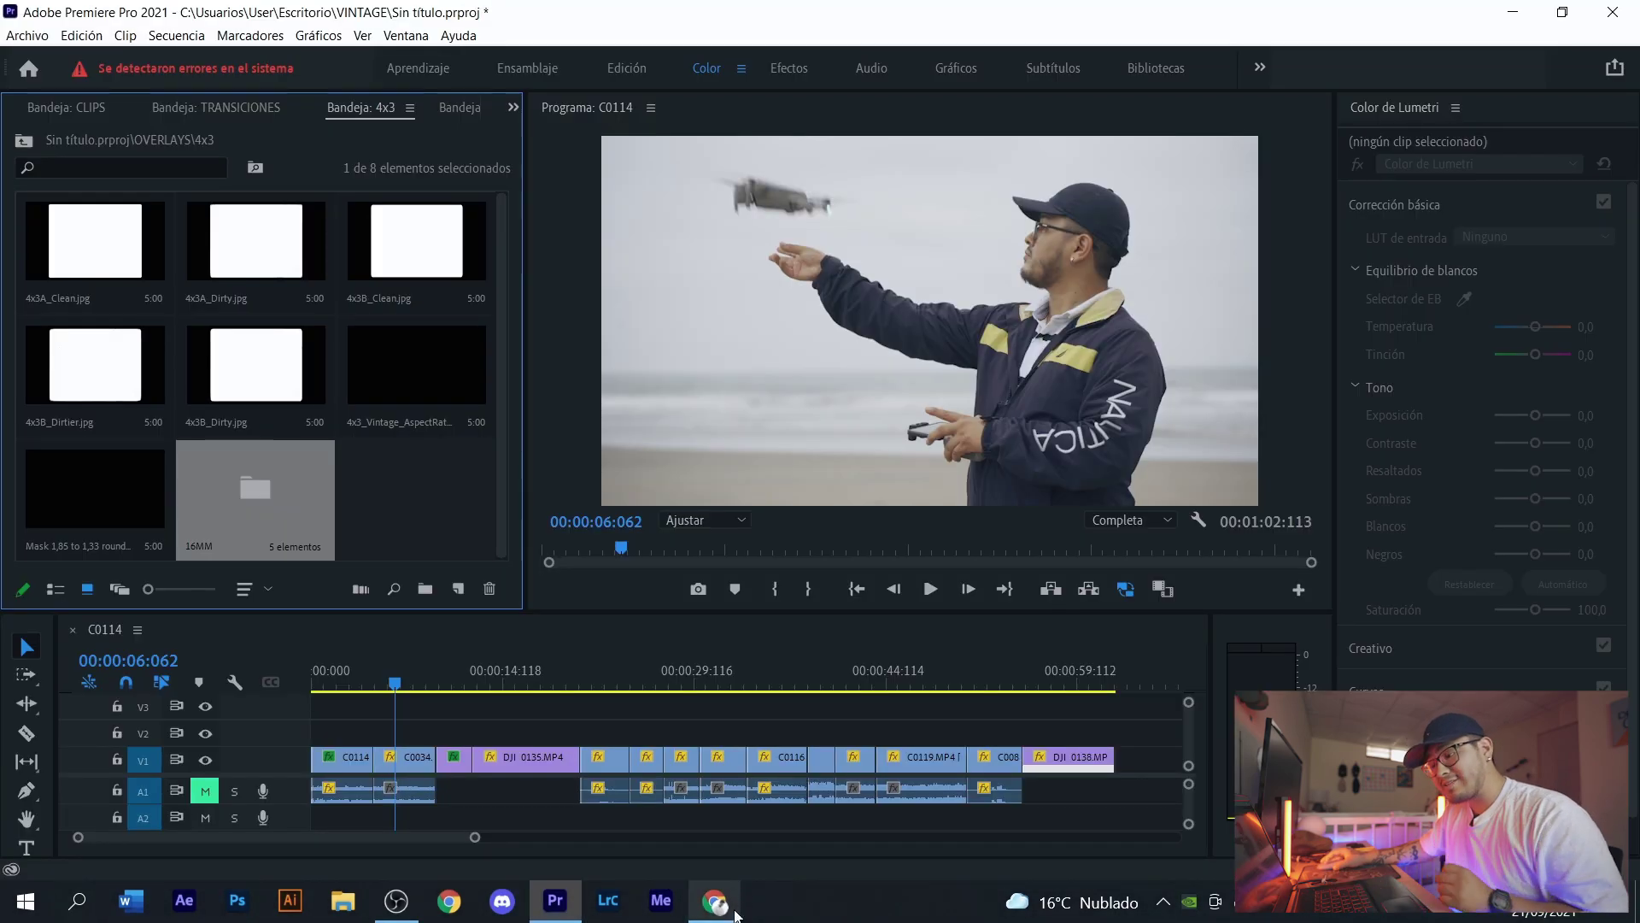
# - Switch to Chrome, examine the film stills in the 4:3 aspect ratio article, and return to Premiere Pro
pyautogui.click(733, 904)
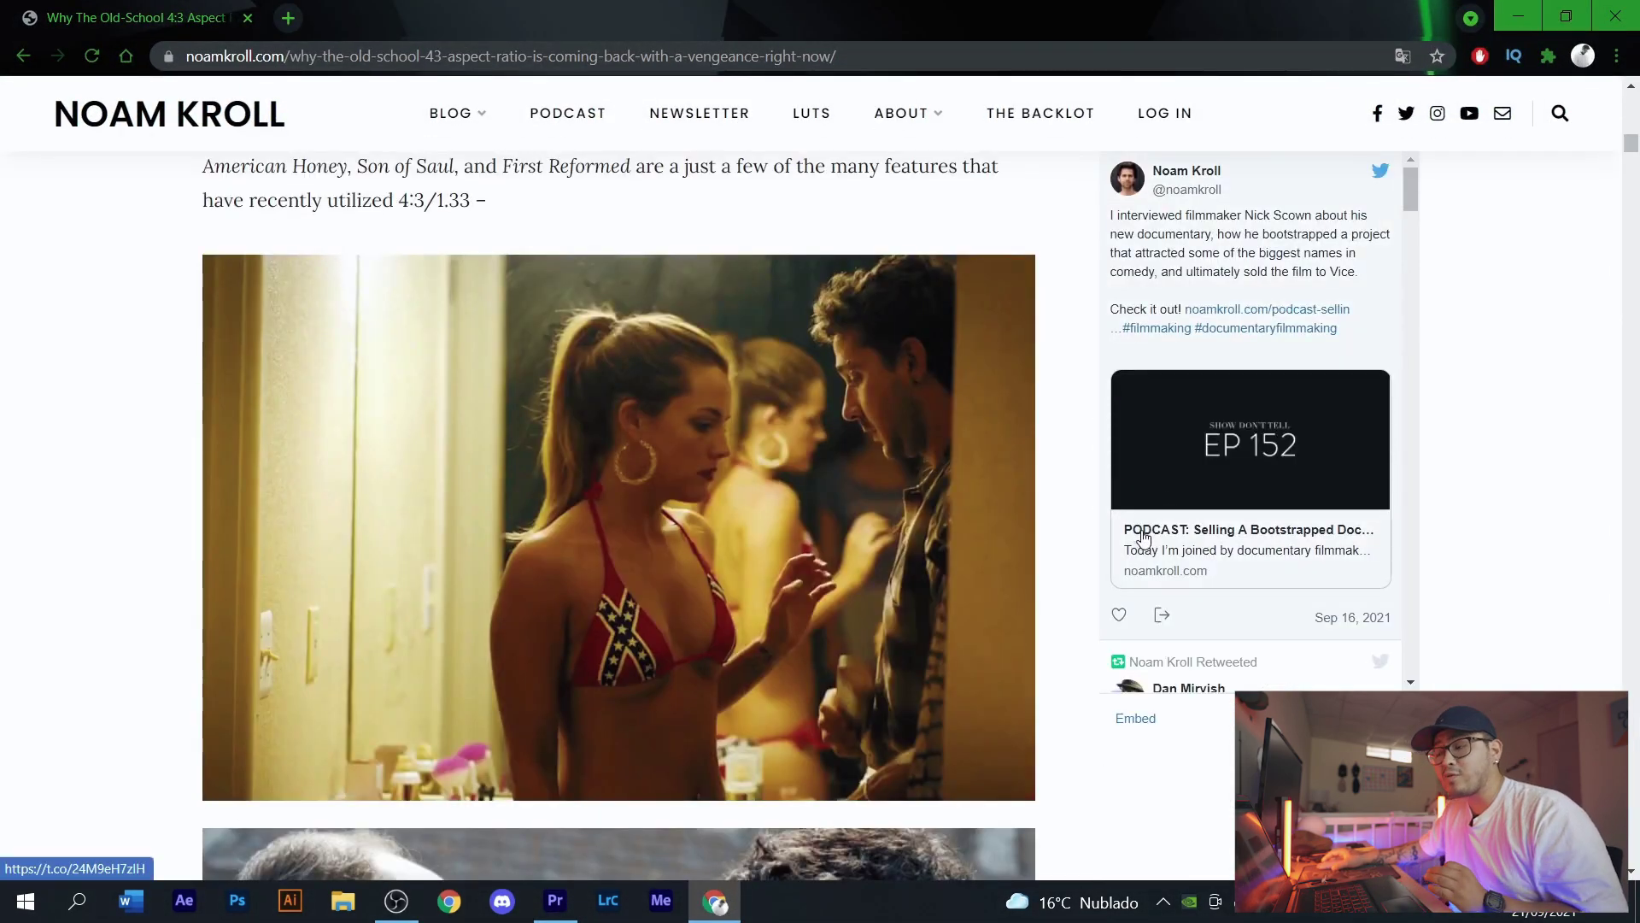
pyautogui.scroll(-5, 1141, 534)
pyautogui.scroll(-1, 1076, 497)
pyautogui.scroll(-5, 1077, 497)
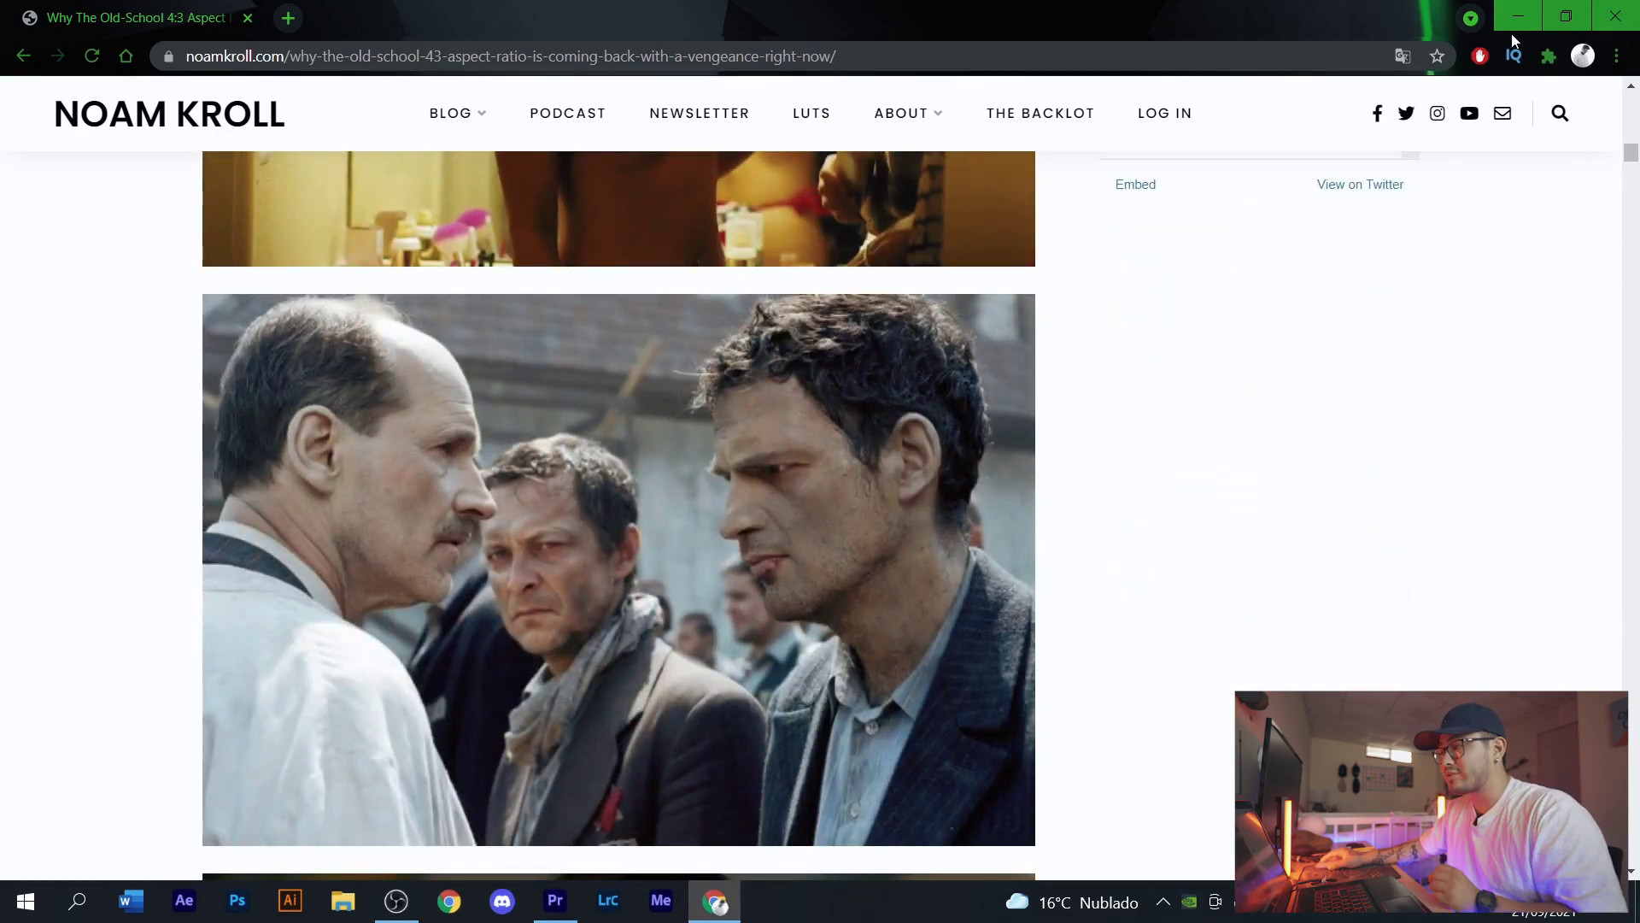
pyautogui.click(1517, 16)
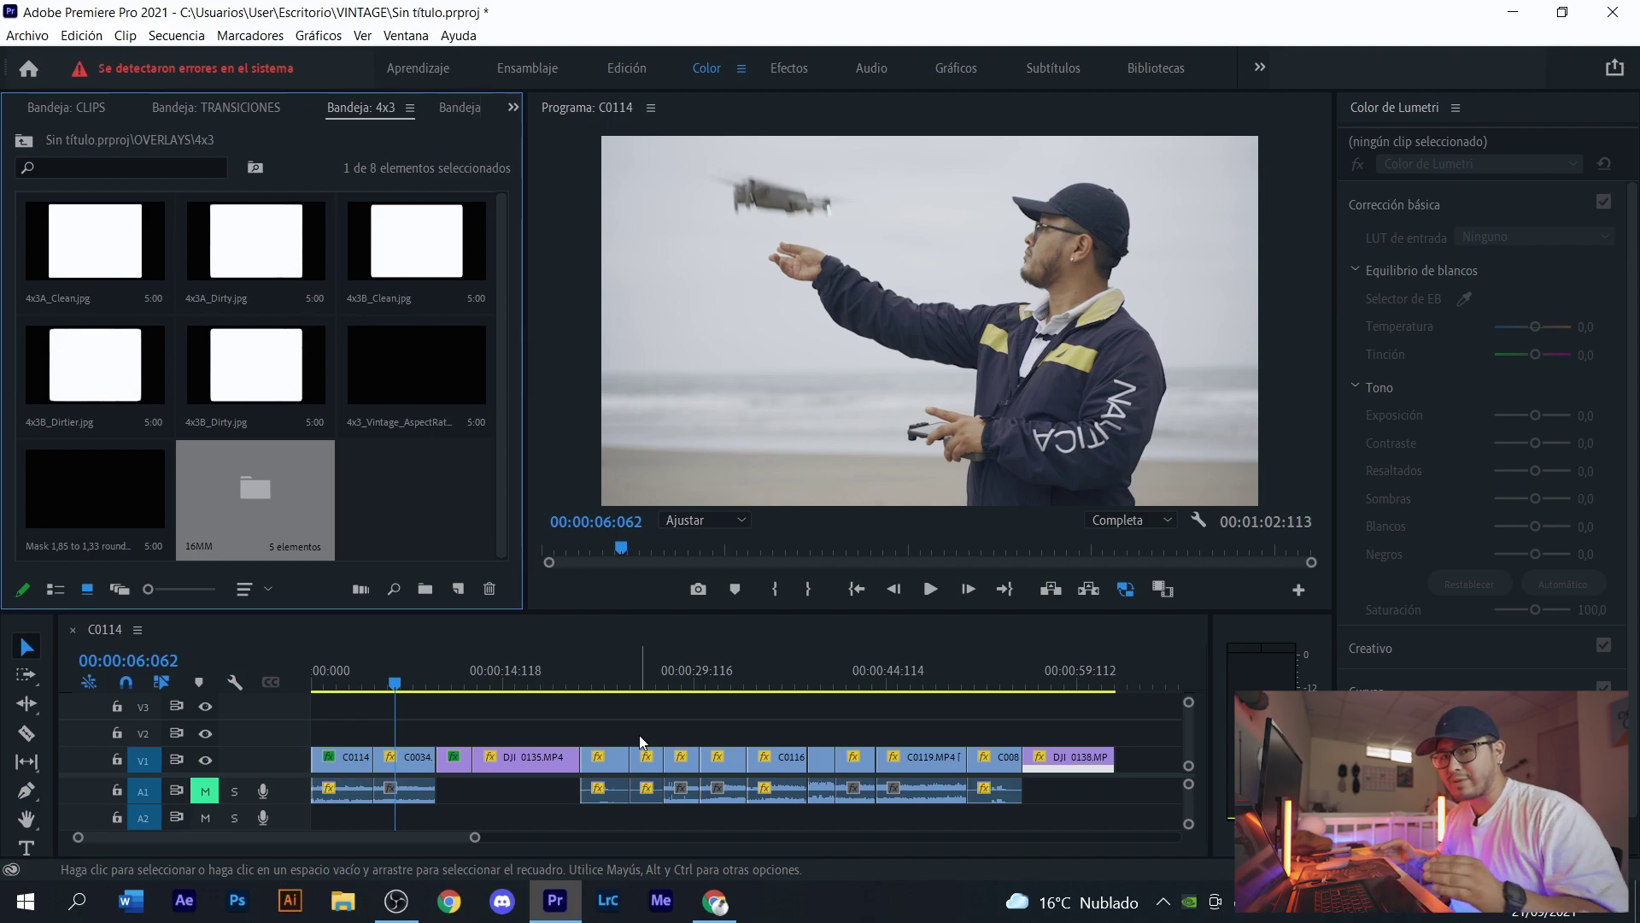
# - Place the 4x3B_Dirty.jpg overlay on track V2 above the C0034 clip and scale it to the frame size
pyautogui.click(371, 494)
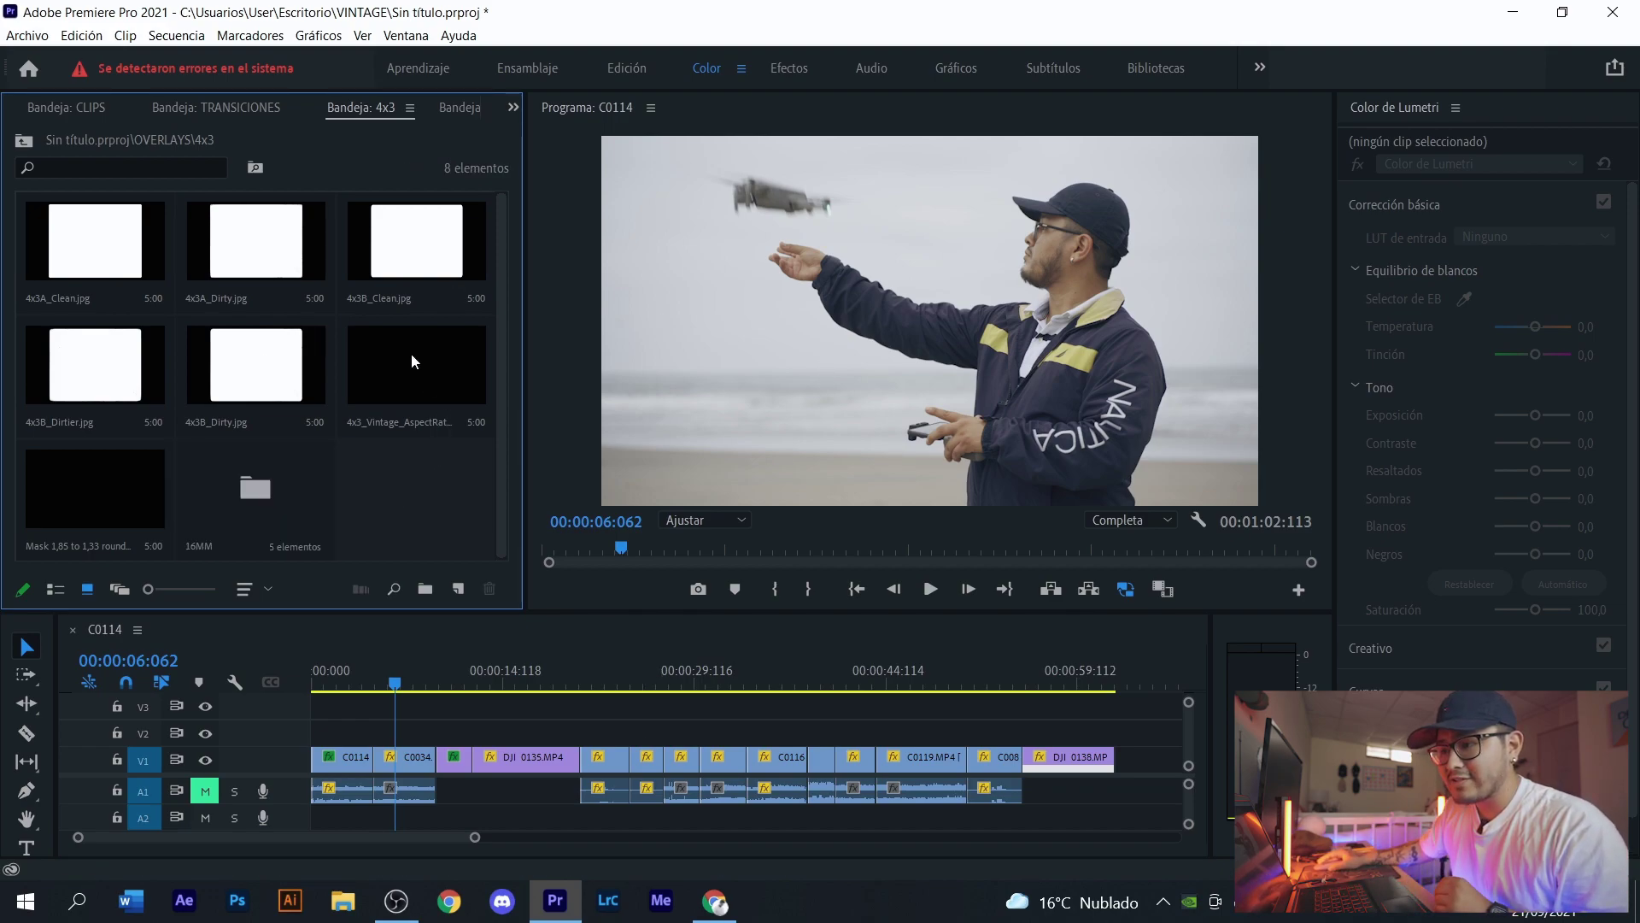
pyautogui.moveTo(291, 358); pyautogui.dragTo(418, 738)
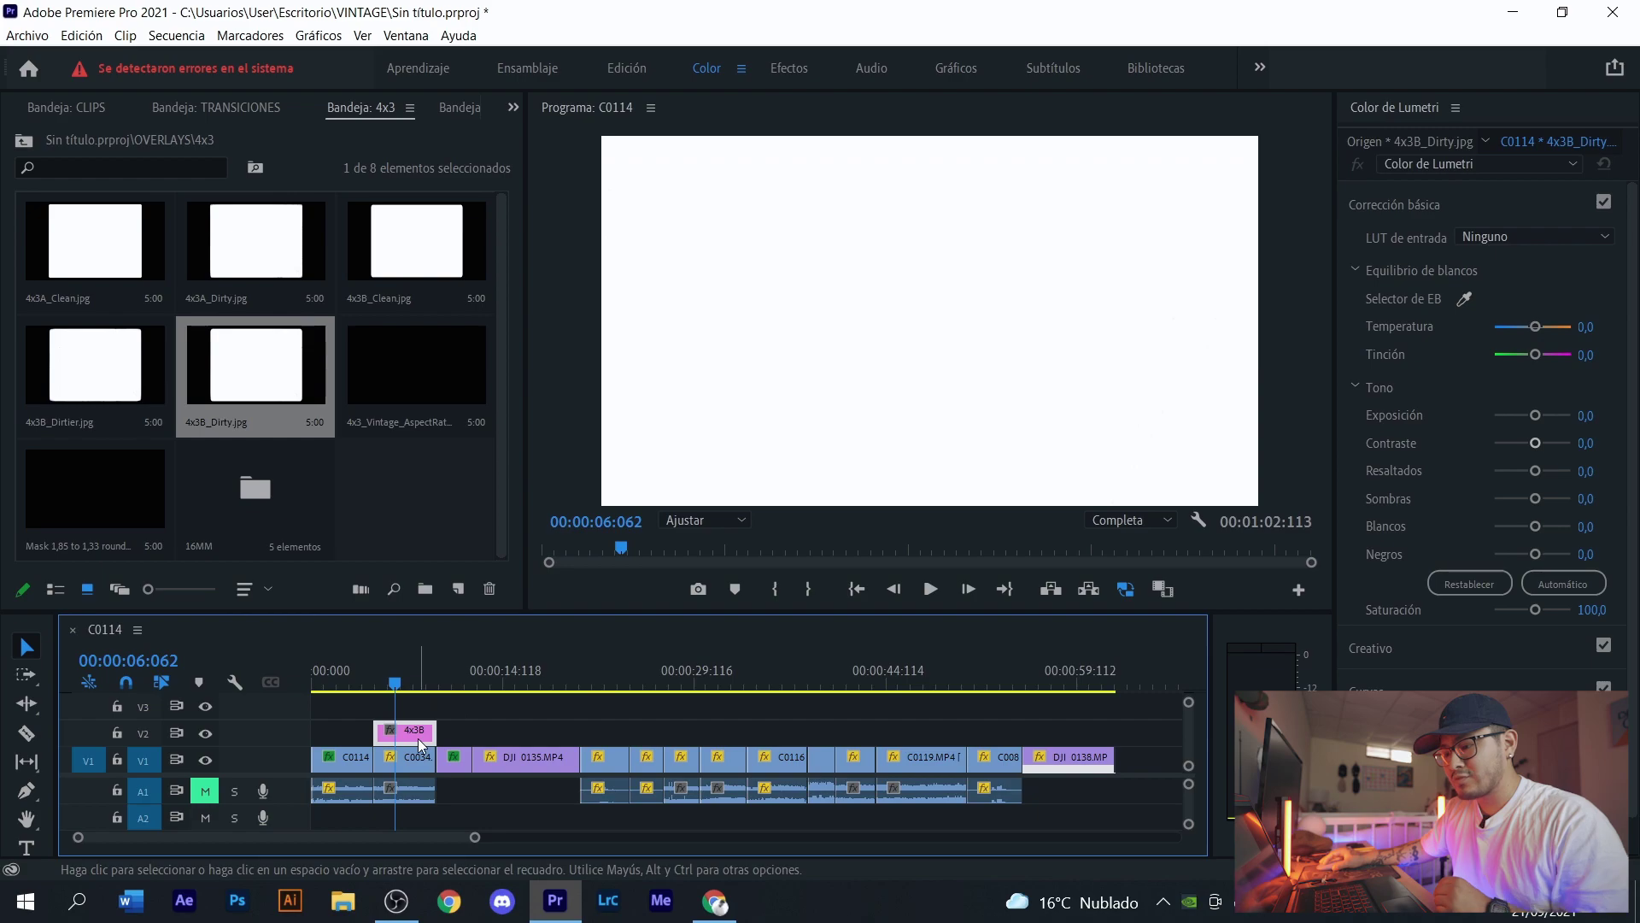
pyautogui.rightClick(418, 738)
pyautogui.click(491, 699)
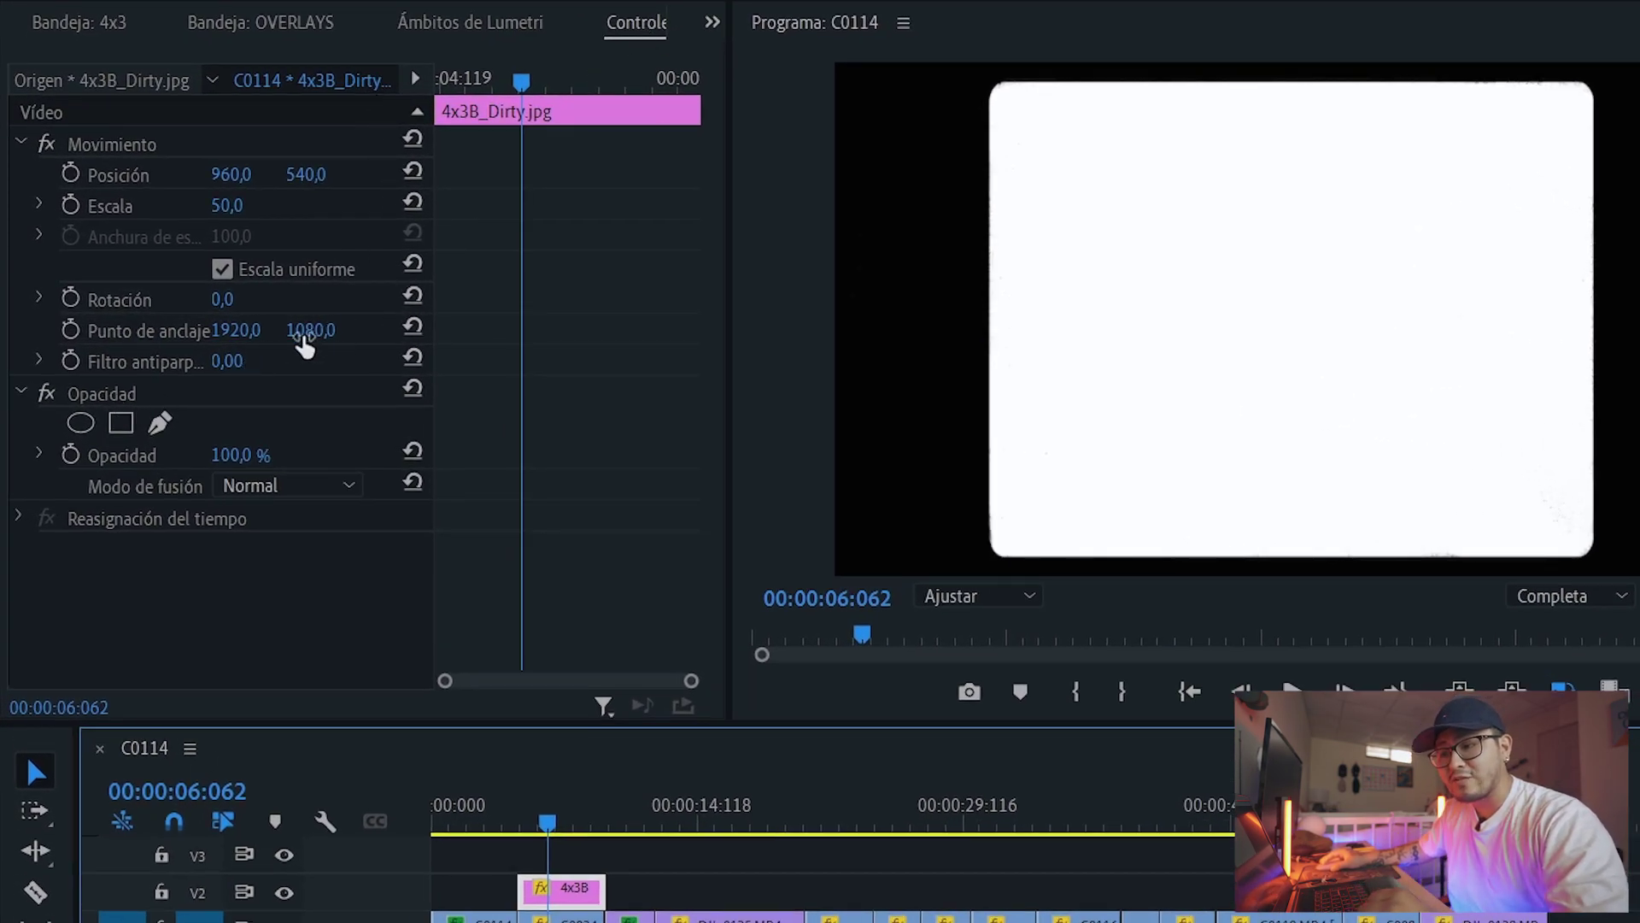
# - Set the 4x3B_Dirty.jpg overlay's blend mode to Multiplicar and move it up to track V3
pyautogui.click(315, 493)
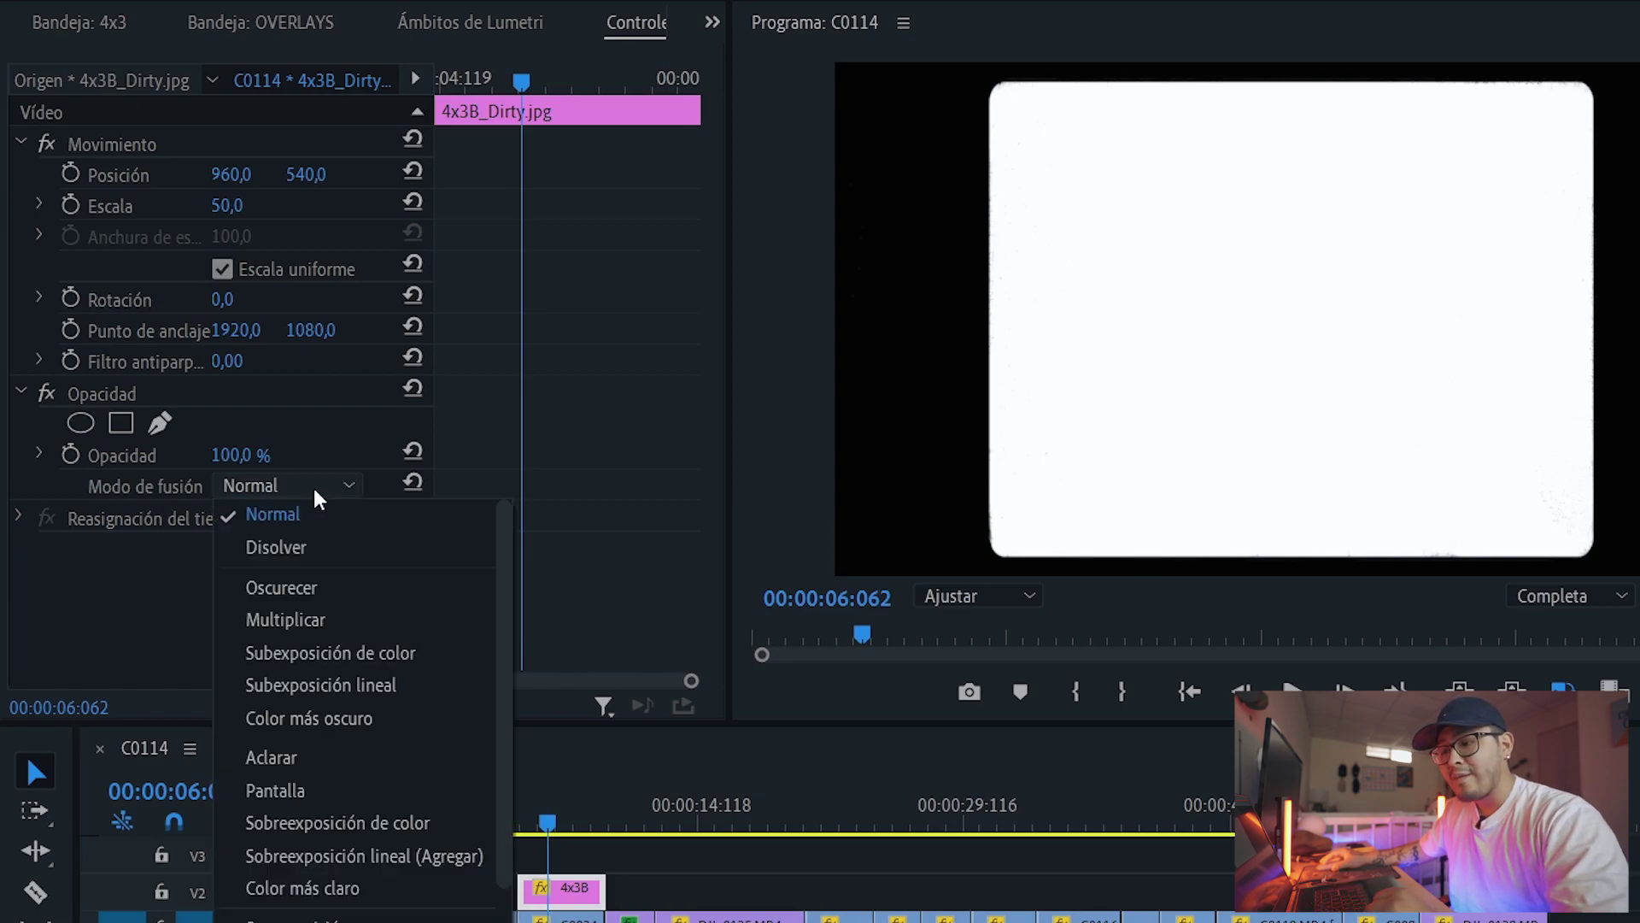
pyautogui.click(300, 624)
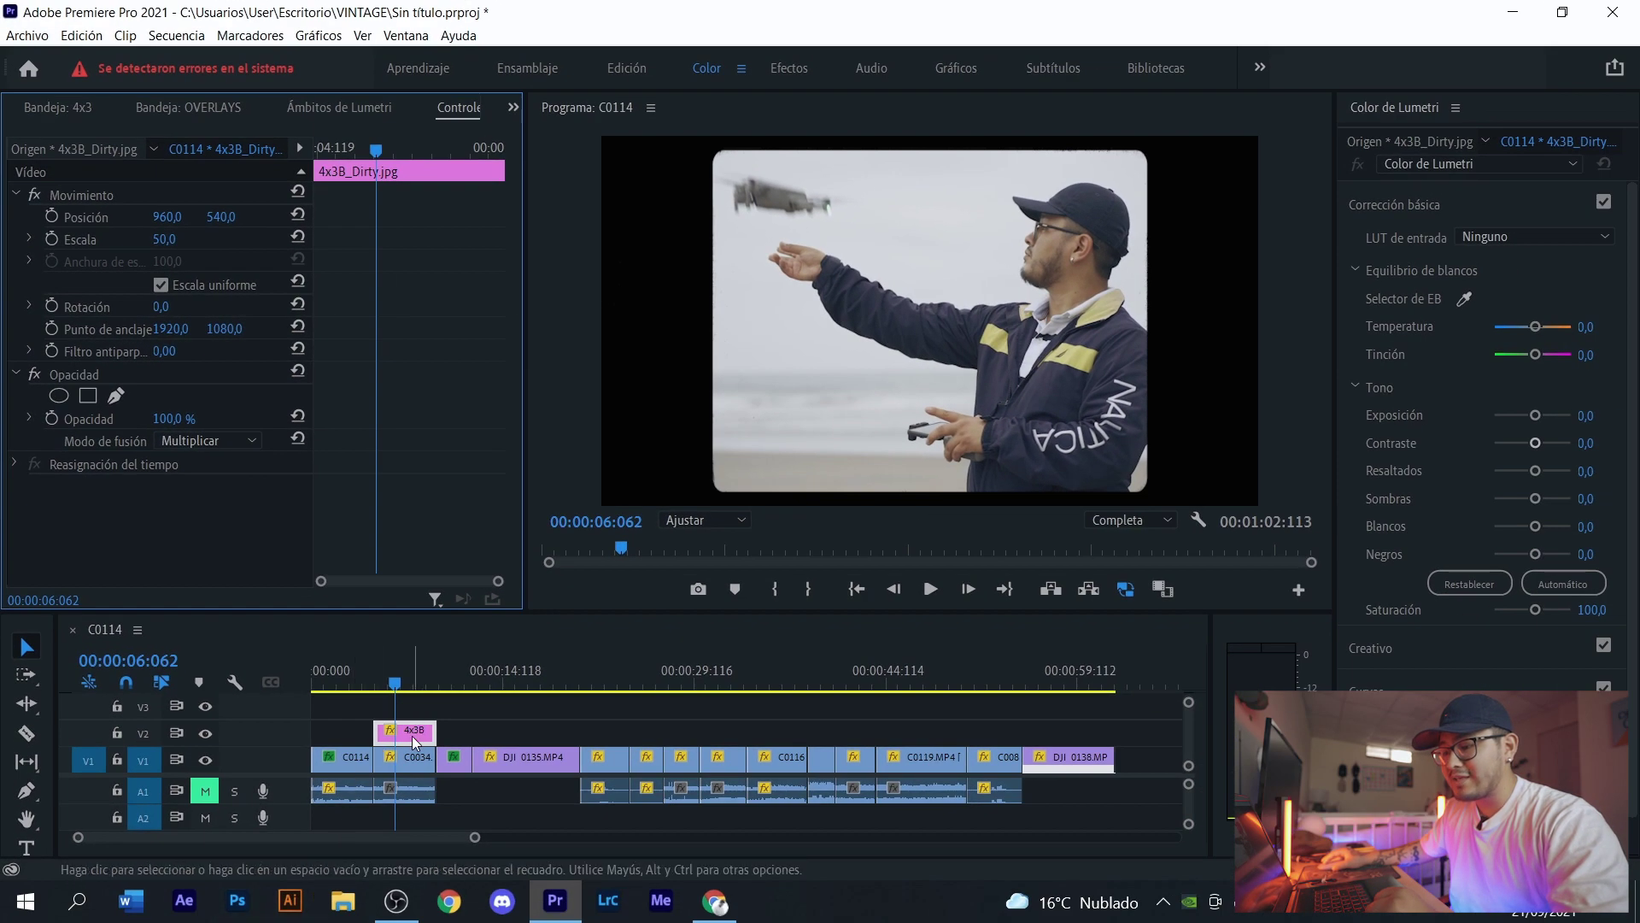
pyautogui.moveTo(416, 742); pyautogui.dragTo(398, 668)
# - Reframe the C0034 clip by setting its horizontal position to 795, and check the framing at several moments
pyautogui.click(401, 757)
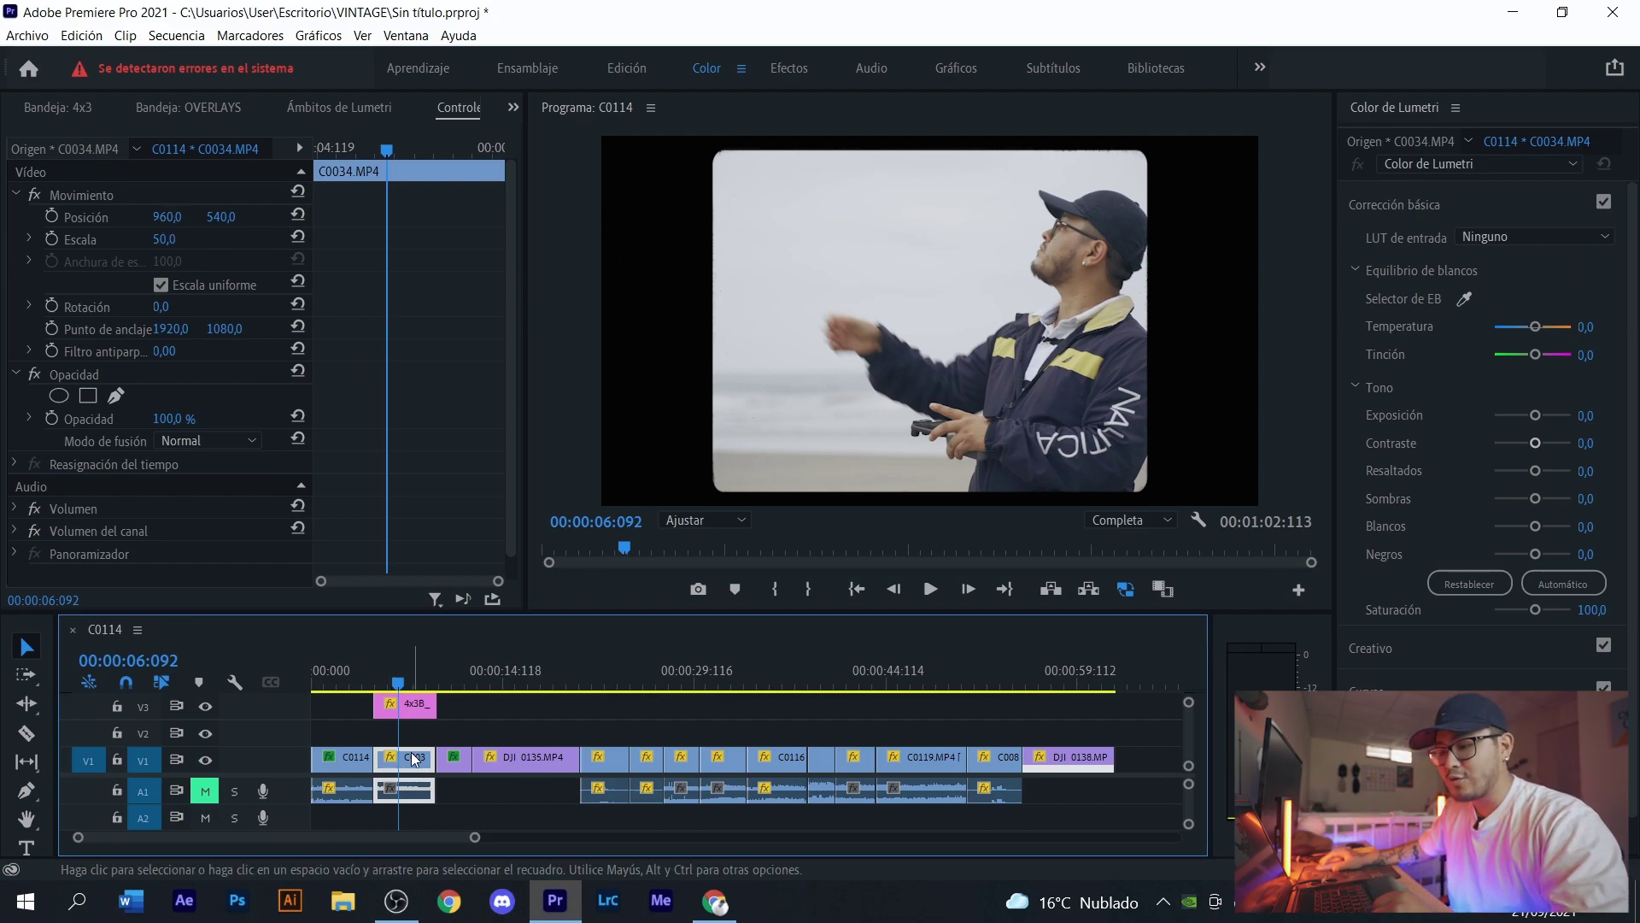
pyautogui.moveTo(167, 217); pyautogui.dragTo(147, 220)
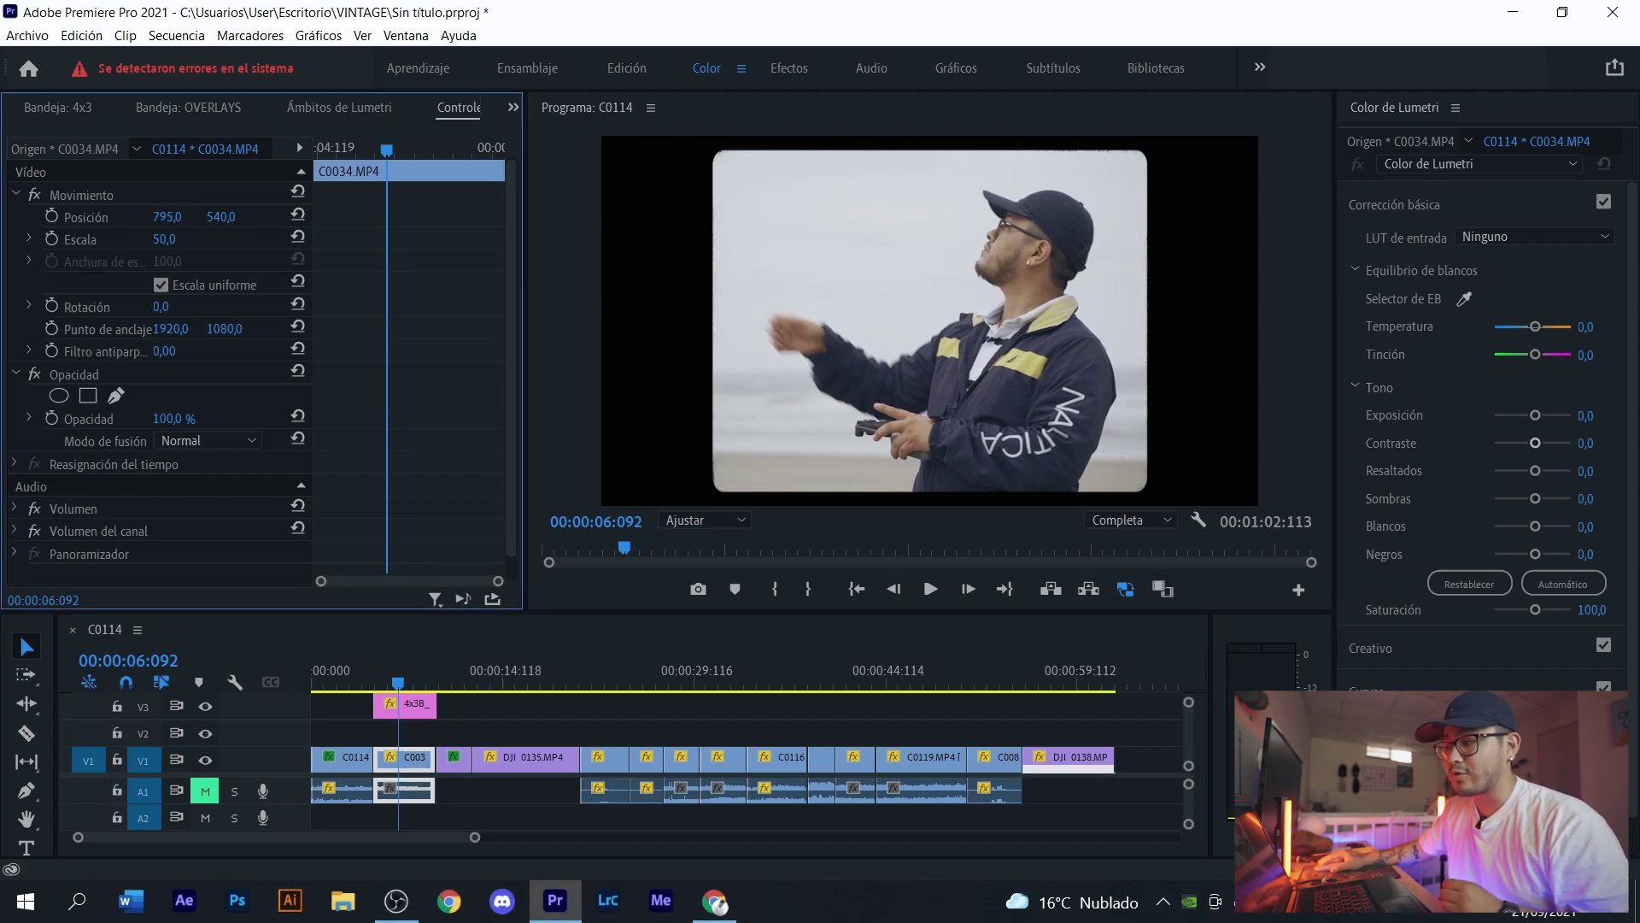
pyautogui.click(393, 680)
pyautogui.click(387, 680)
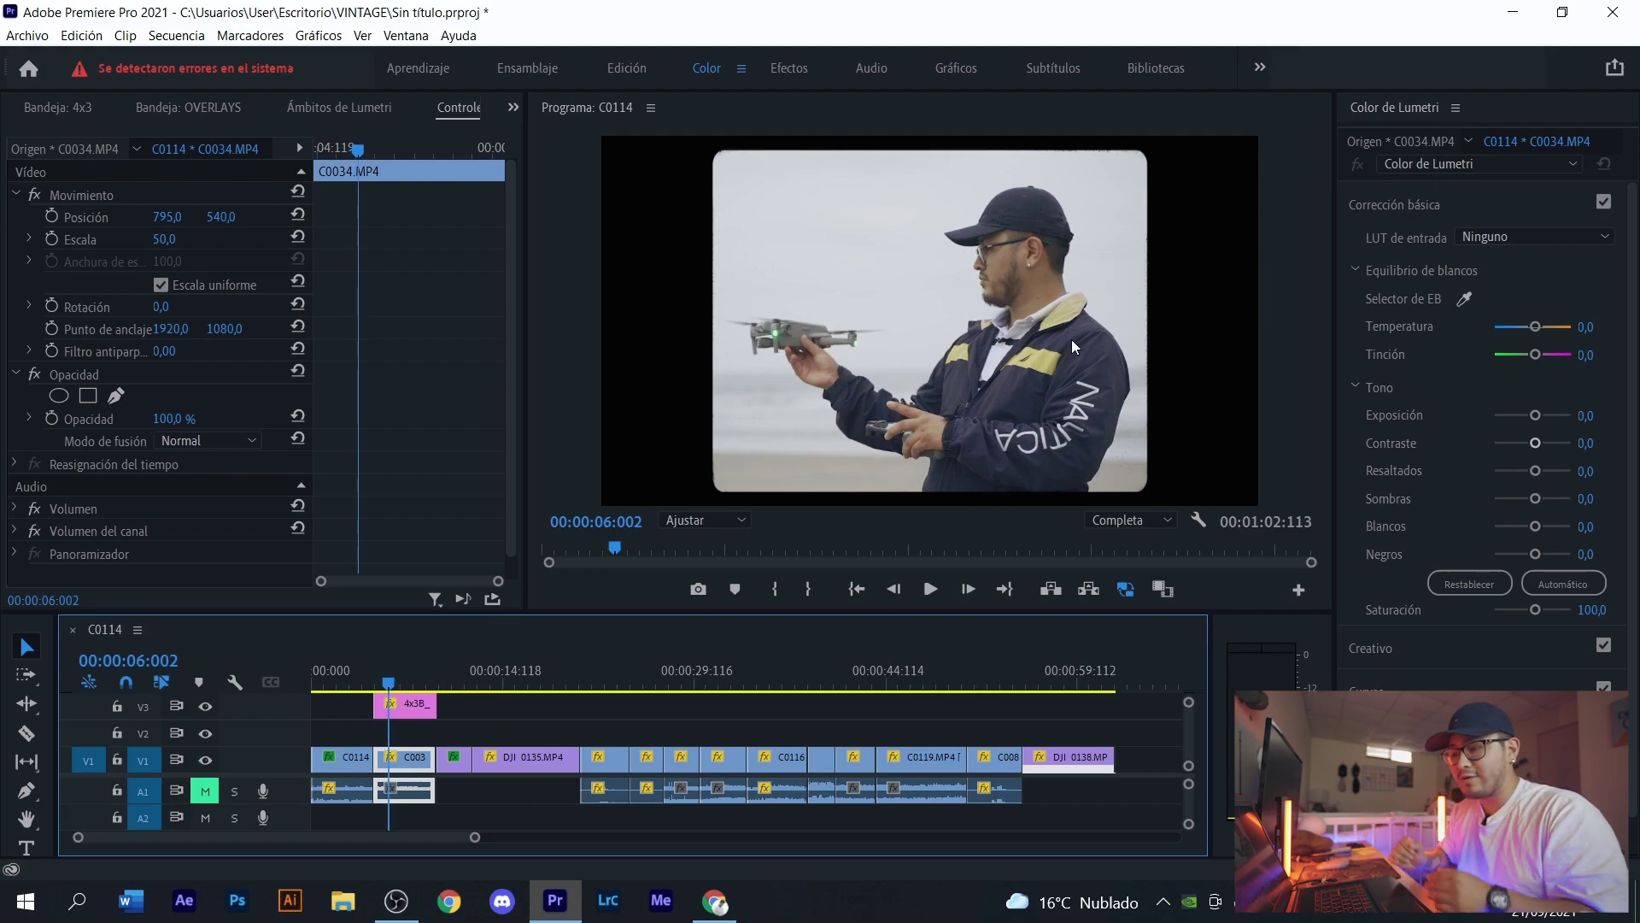
pyautogui.click(402, 681)
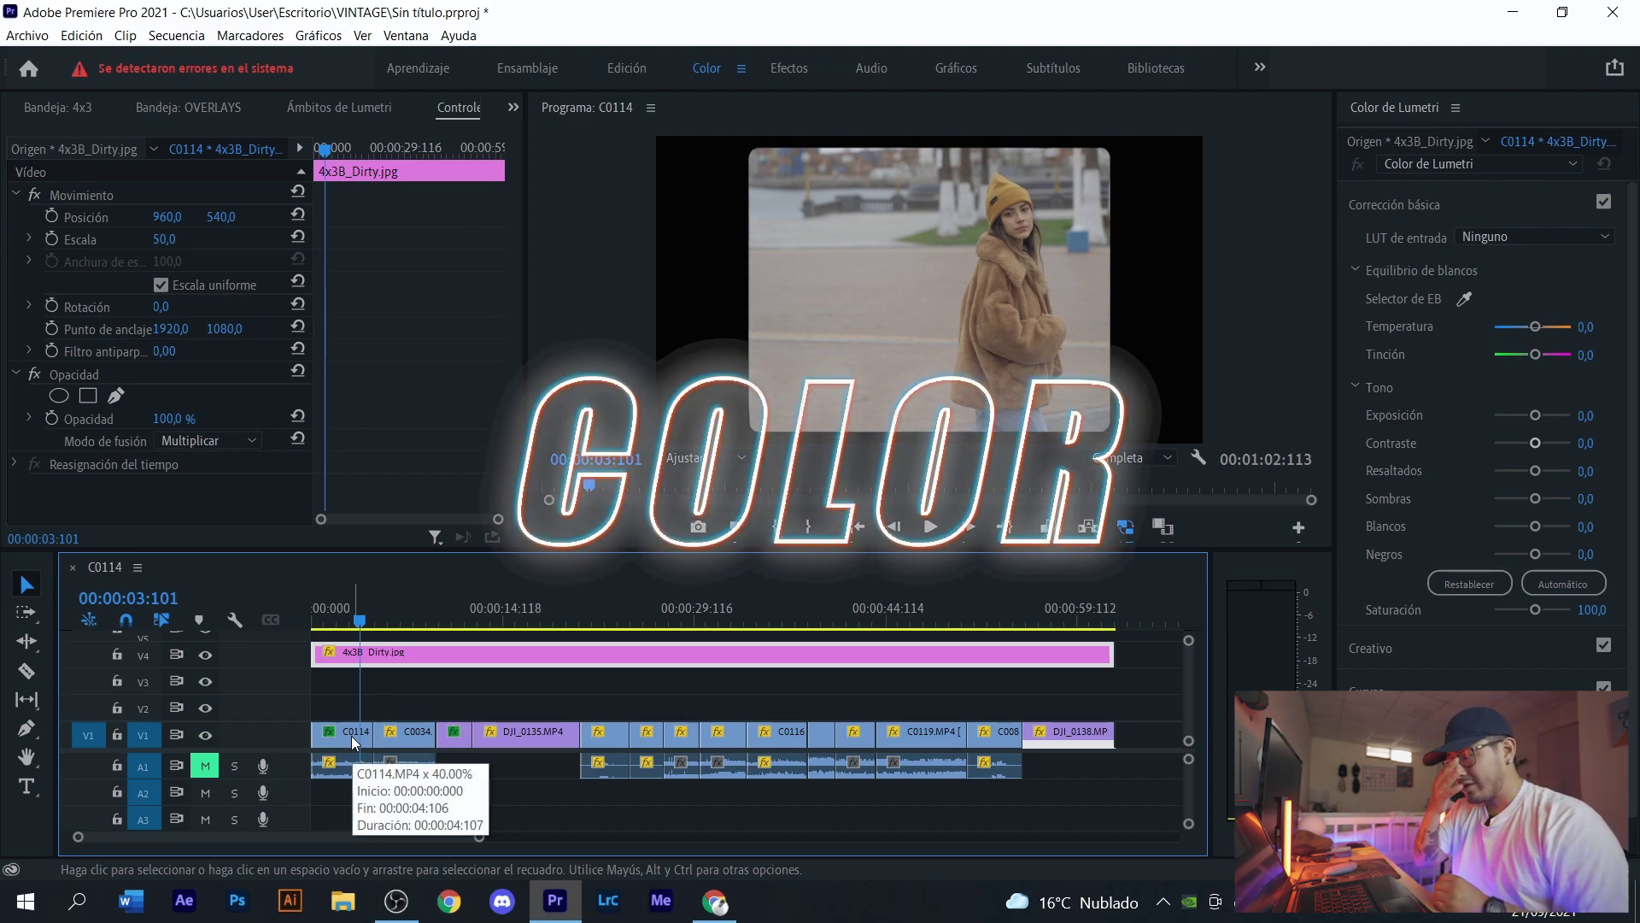
# - Create an adjustment layer in the main project bin with the default settings and name it COLOR
pyautogui.click(514, 110)
pyautogui.click(557, 132)
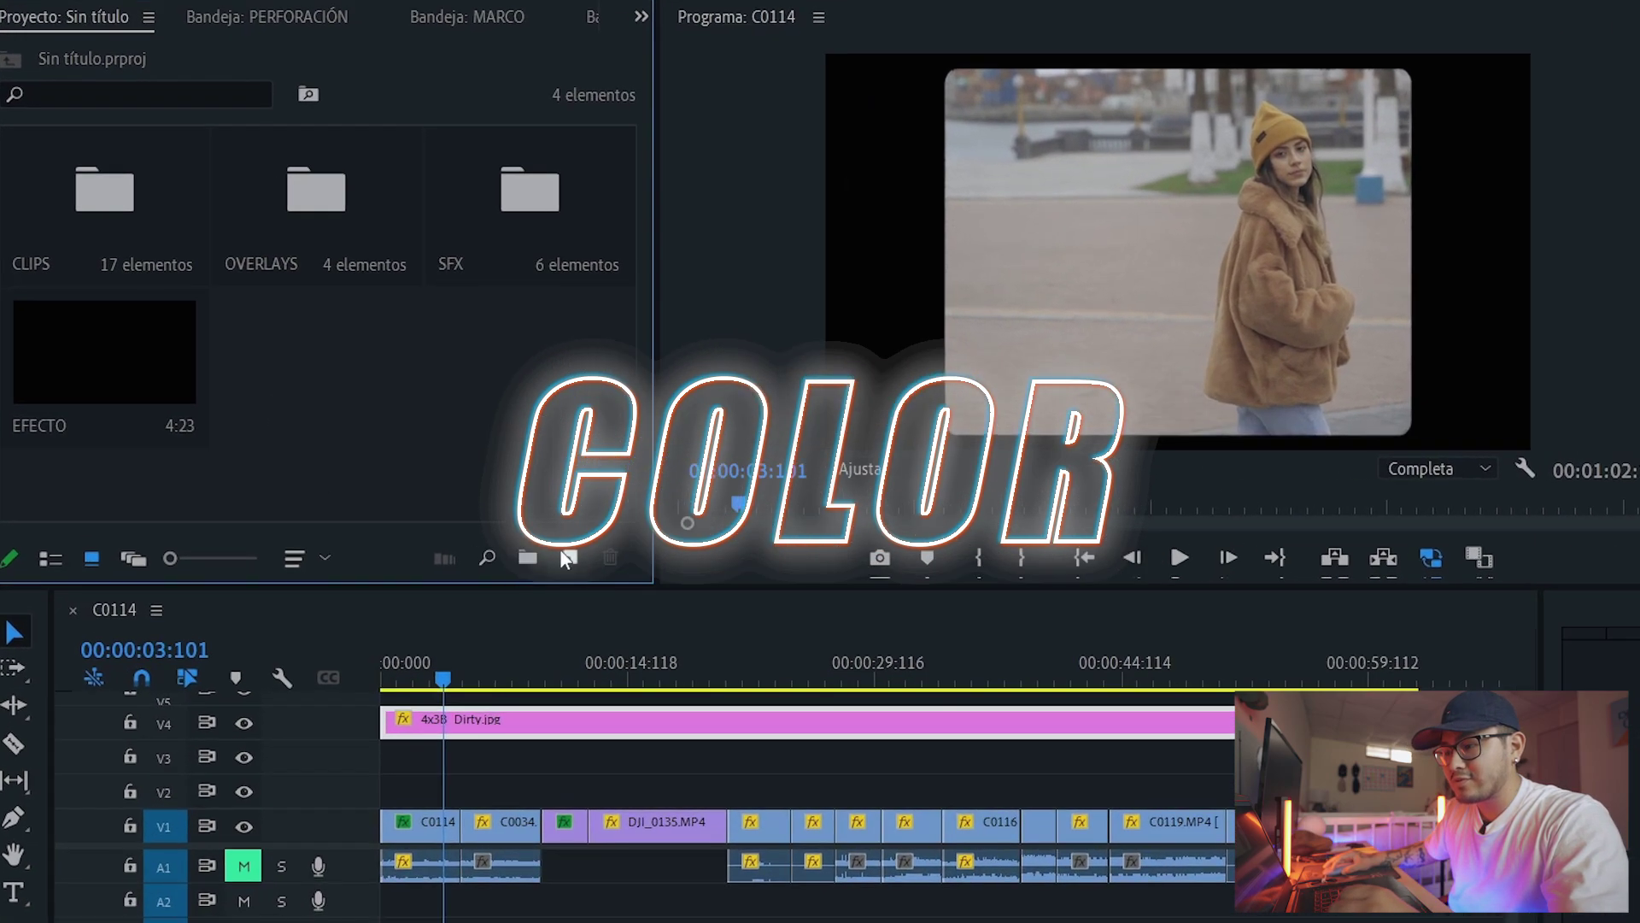
pyautogui.click(562, 554)
pyautogui.click(632, 681)
pyautogui.click(1097, 551)
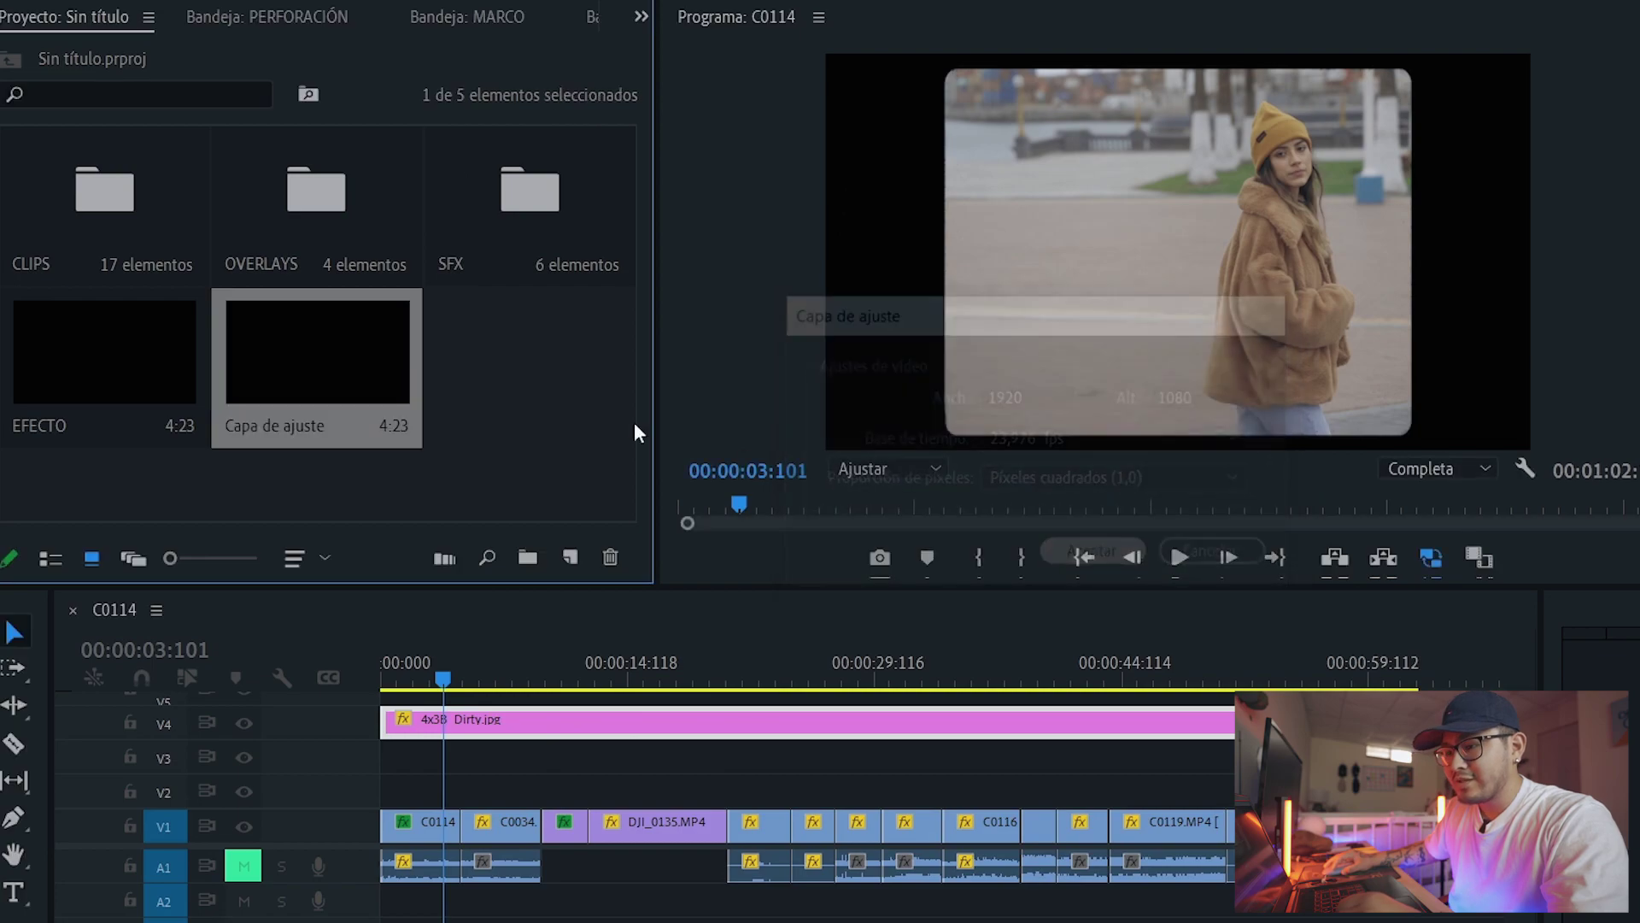
pyautogui.click(272, 421)
pyautogui.write('COL')
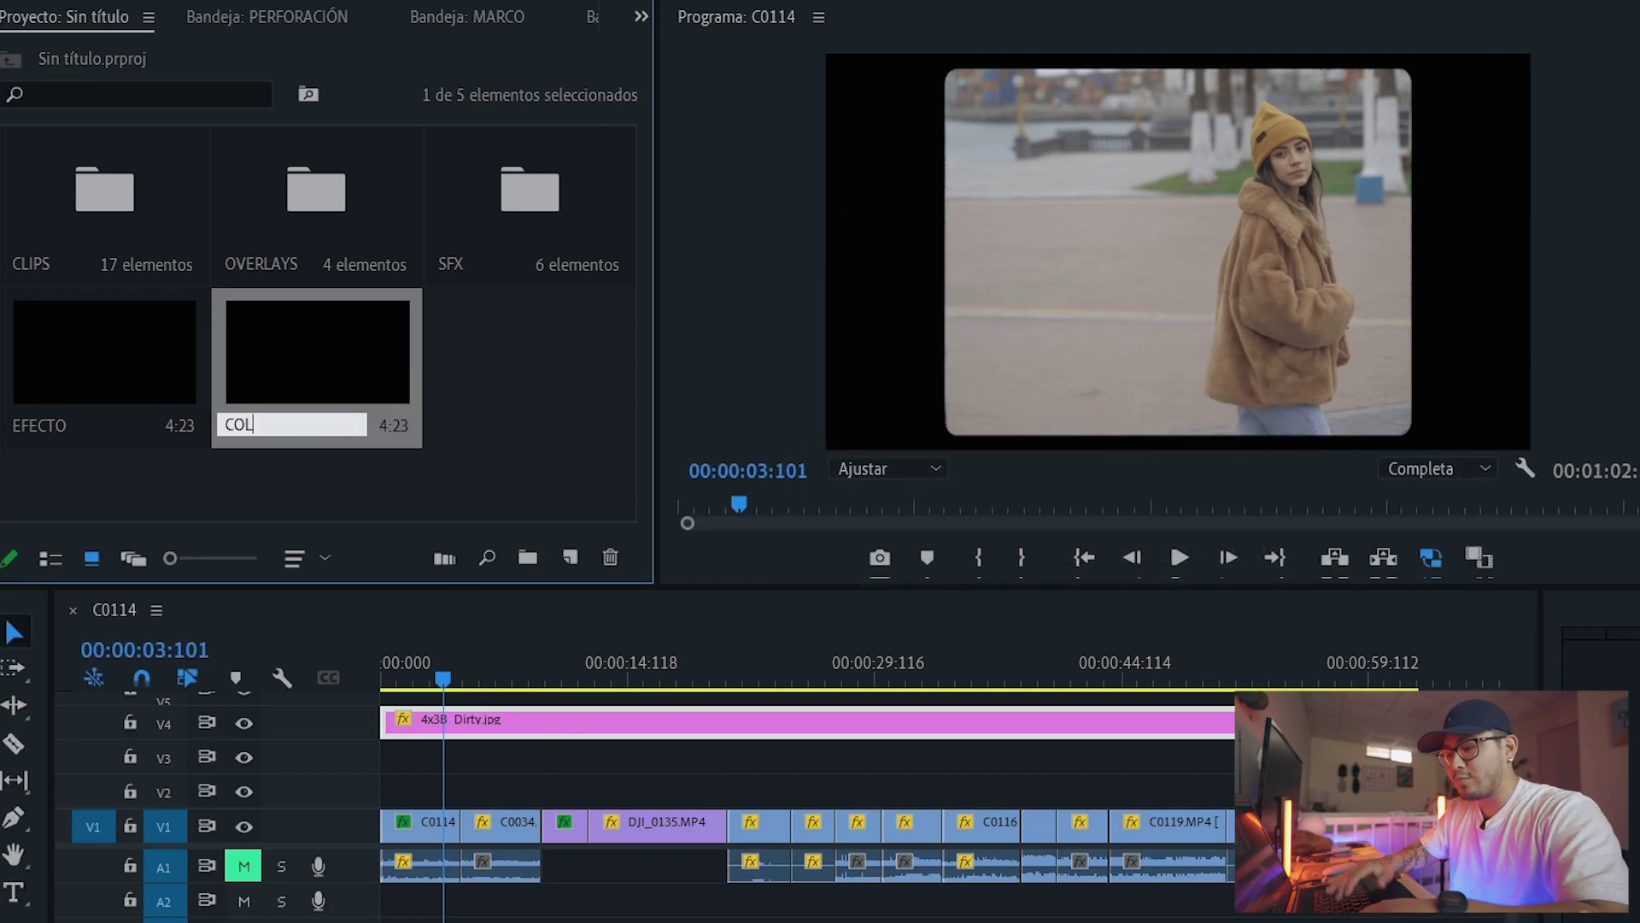
pyautogui.click(563, 462)
# - Place the COLOR adjustment layer on track V3 above the first clip and match its length to that clip
pyautogui.moveTo(329, 410); pyautogui.dragTo(384, 757)
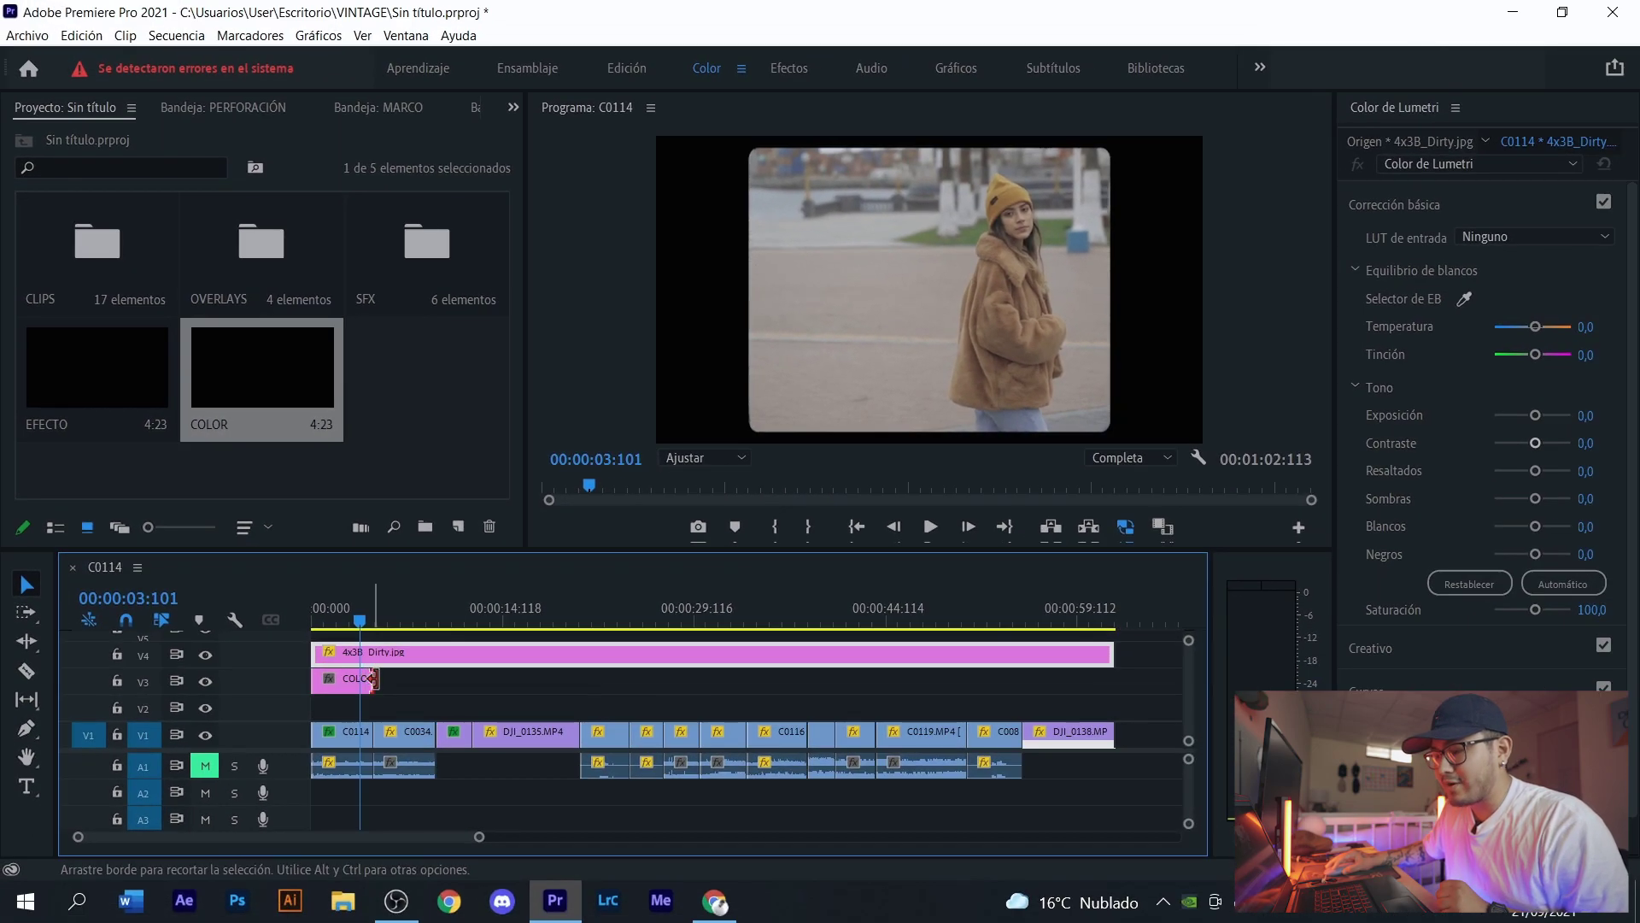
pyautogui.moveTo(396, 697); pyautogui.dragTo(396, 699)
pyautogui.click(380, 606)
# - Scrub through the sequence to compare the lighting and color of the different clips
pyautogui.moveTo(361, 591); pyautogui.dragTo(694, 635)
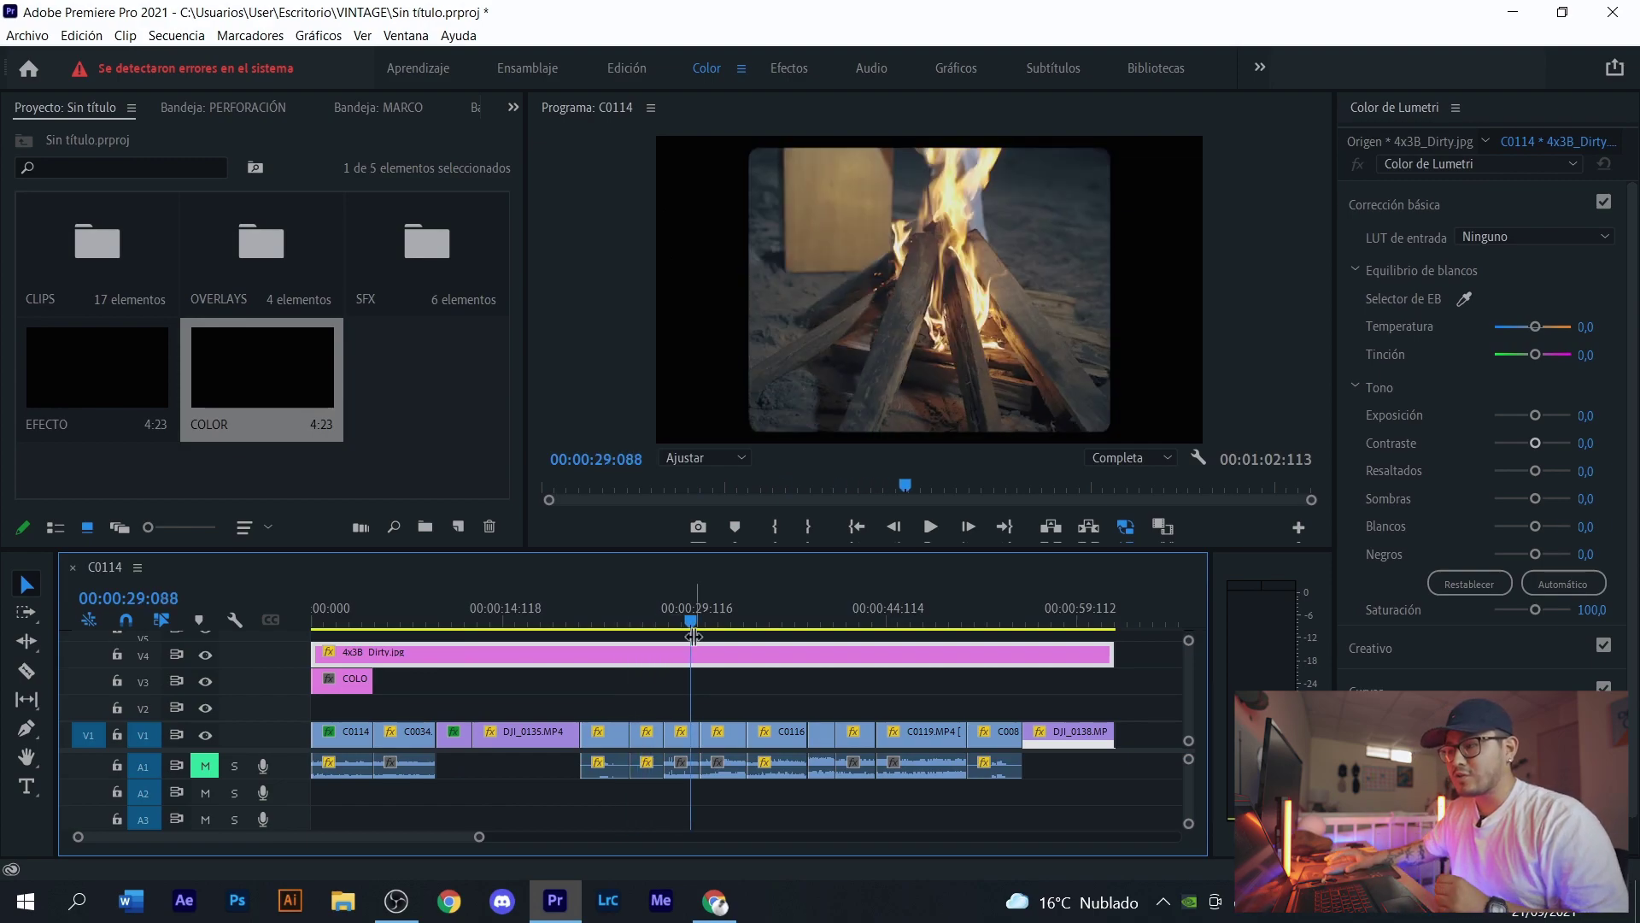
pyautogui.click(344, 622)
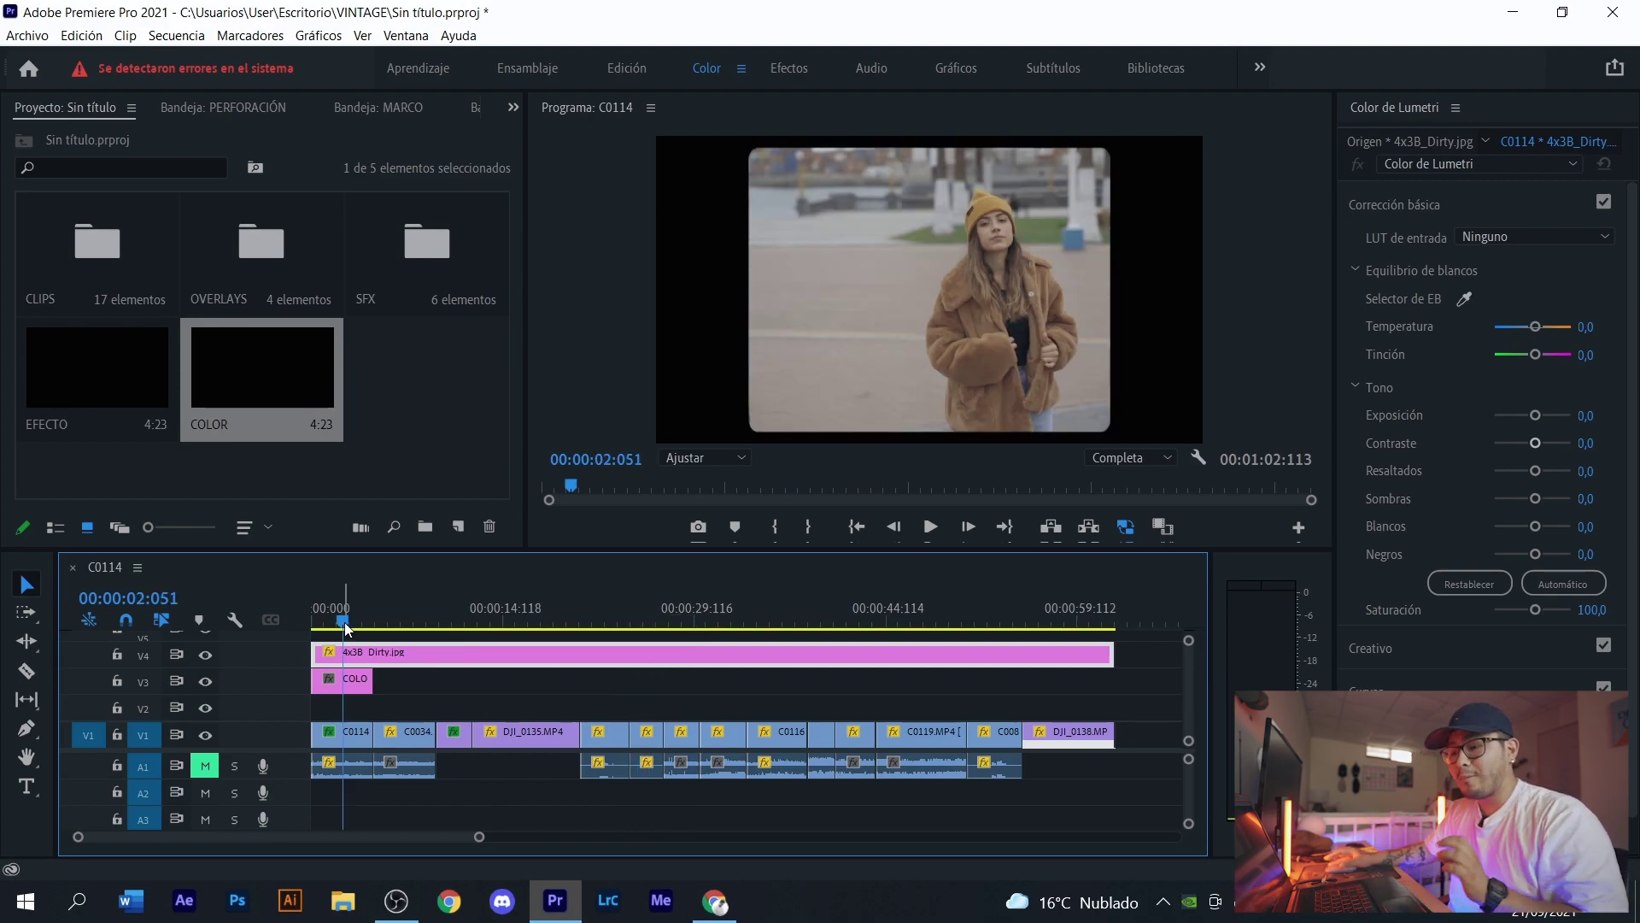
pyautogui.click(384, 612)
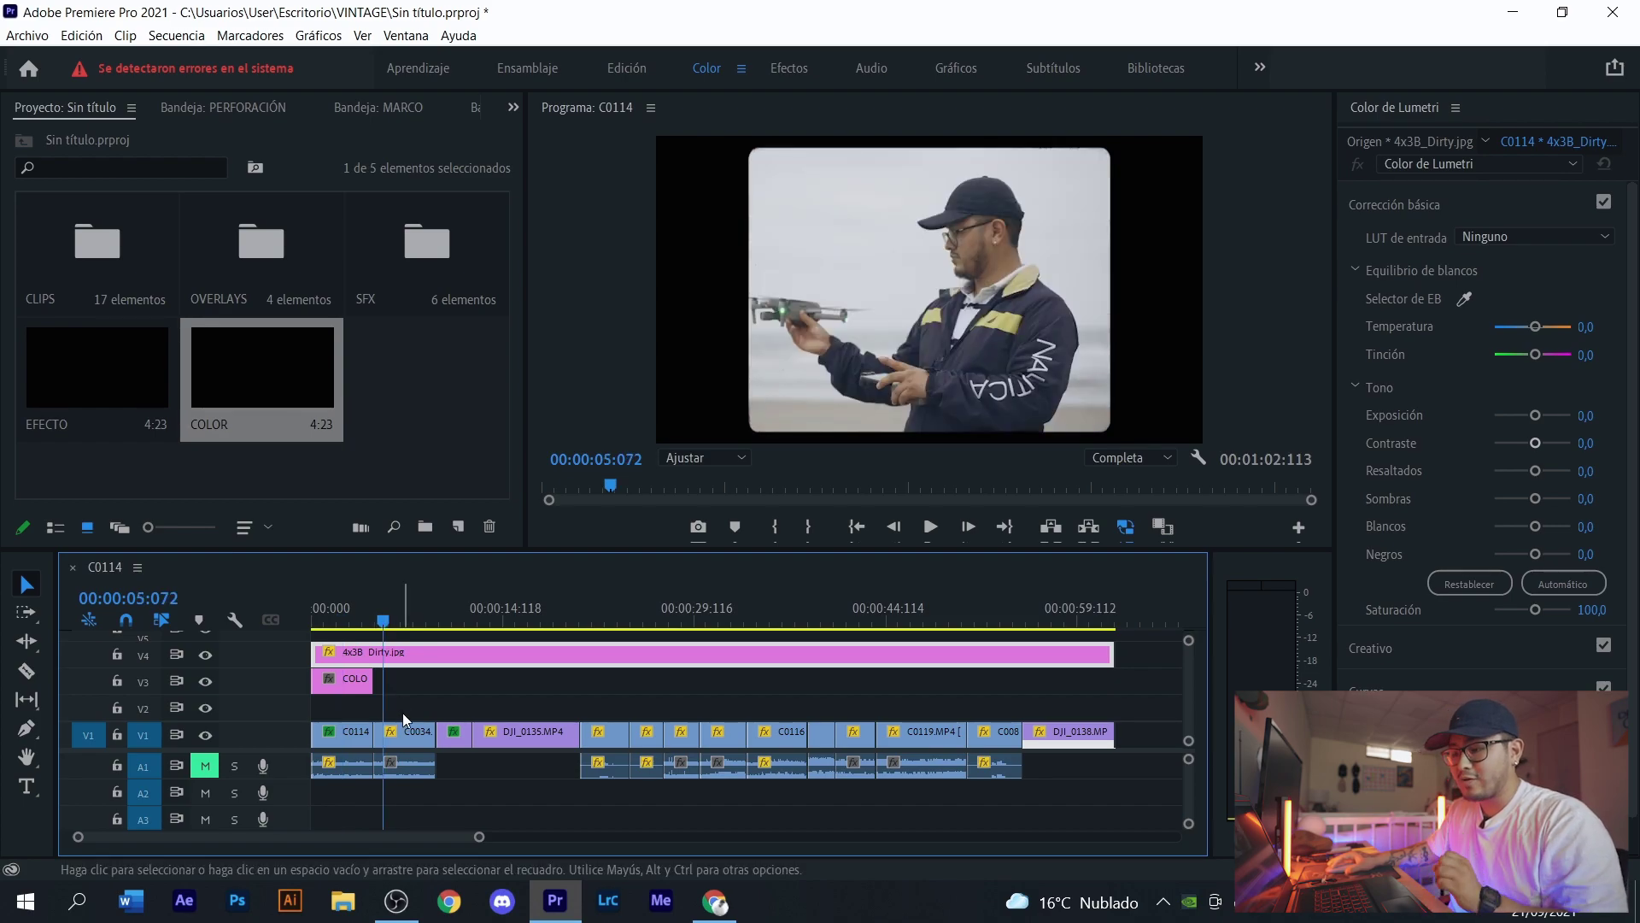
pyautogui.click(453, 731)
pyautogui.click(453, 621)
pyautogui.click(342, 731)
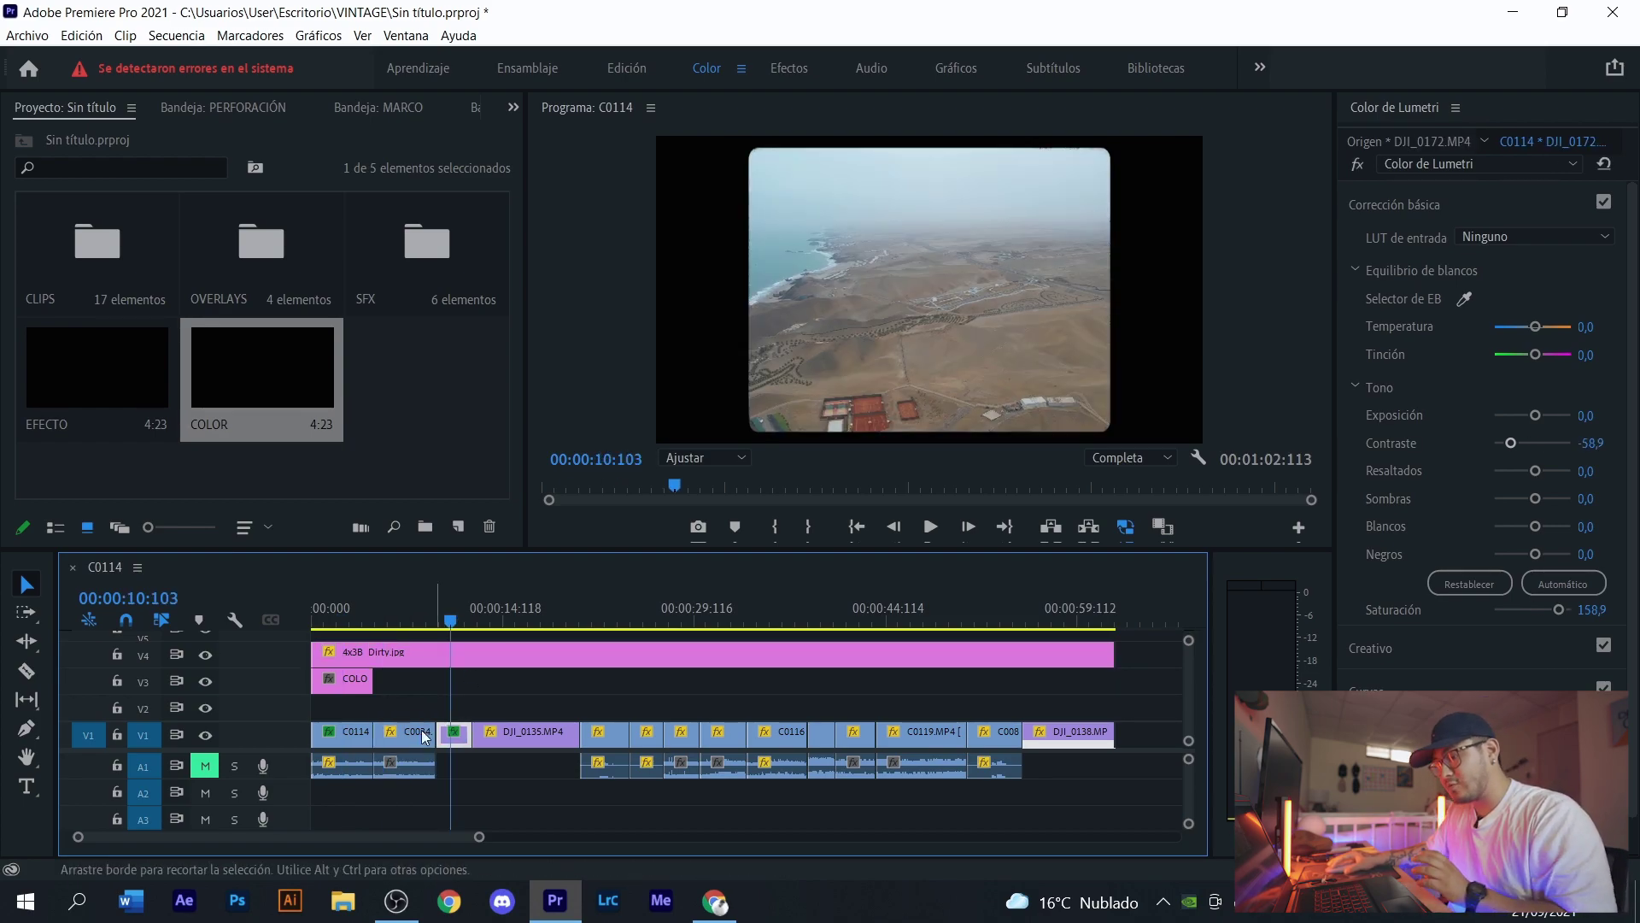
# - Apply the creative look Fuji ETERNA 250D Fuji 3510 to the COLOR adjustment layer and compare the image with and without it
pyautogui.click(366, 621)
pyautogui.click(341, 681)
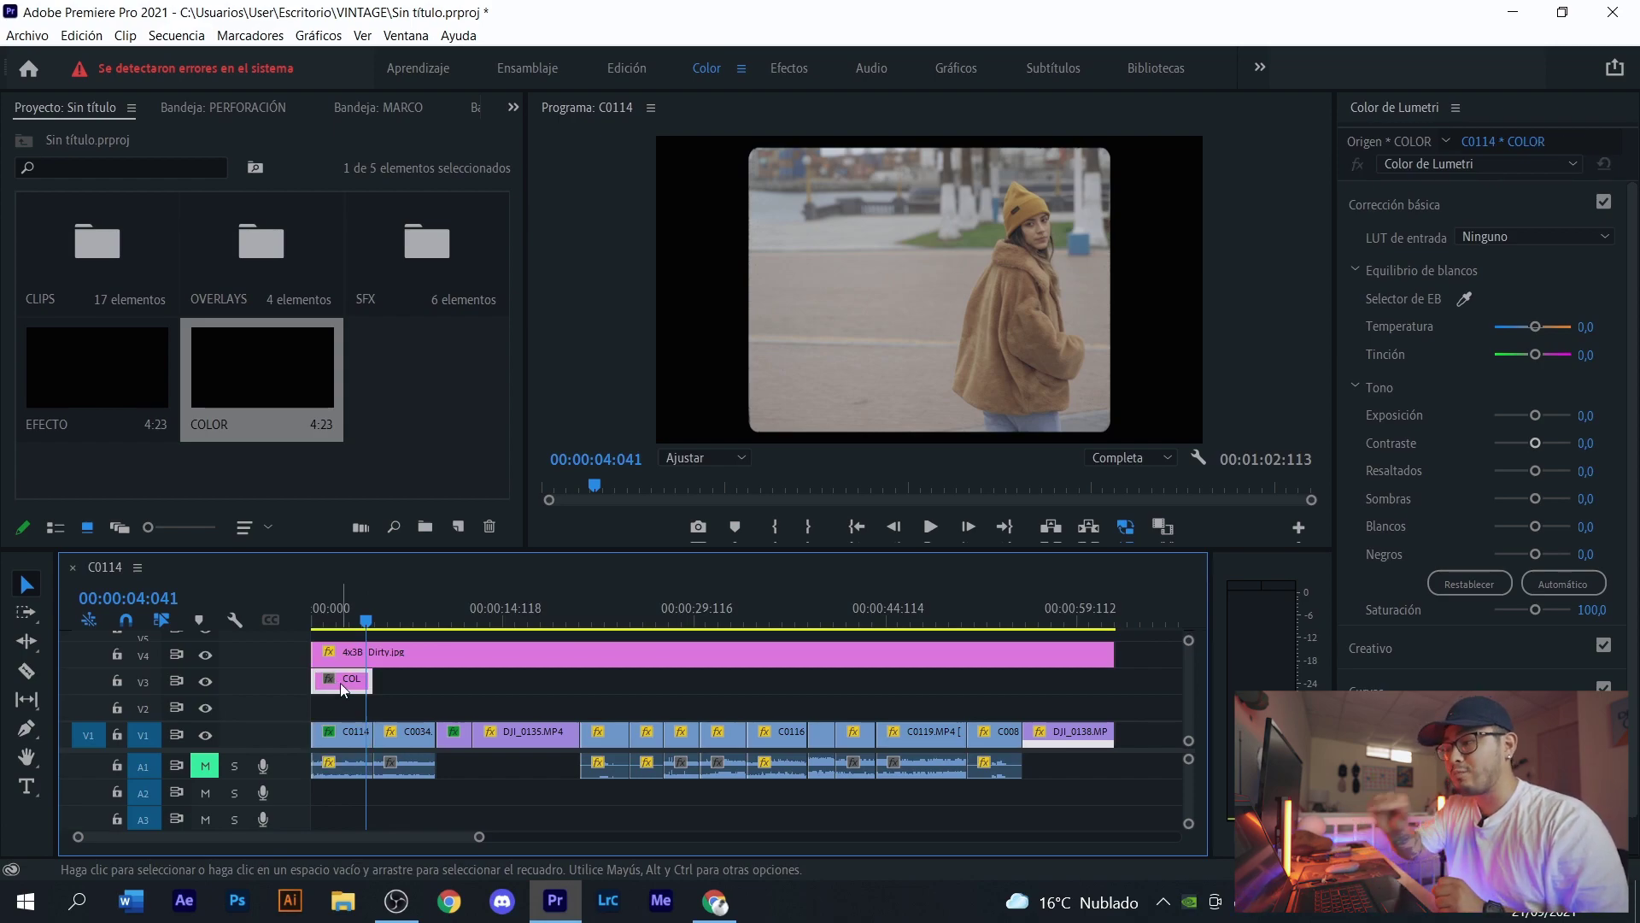
pyautogui.click(328, 621)
pyautogui.click(1462, 642)
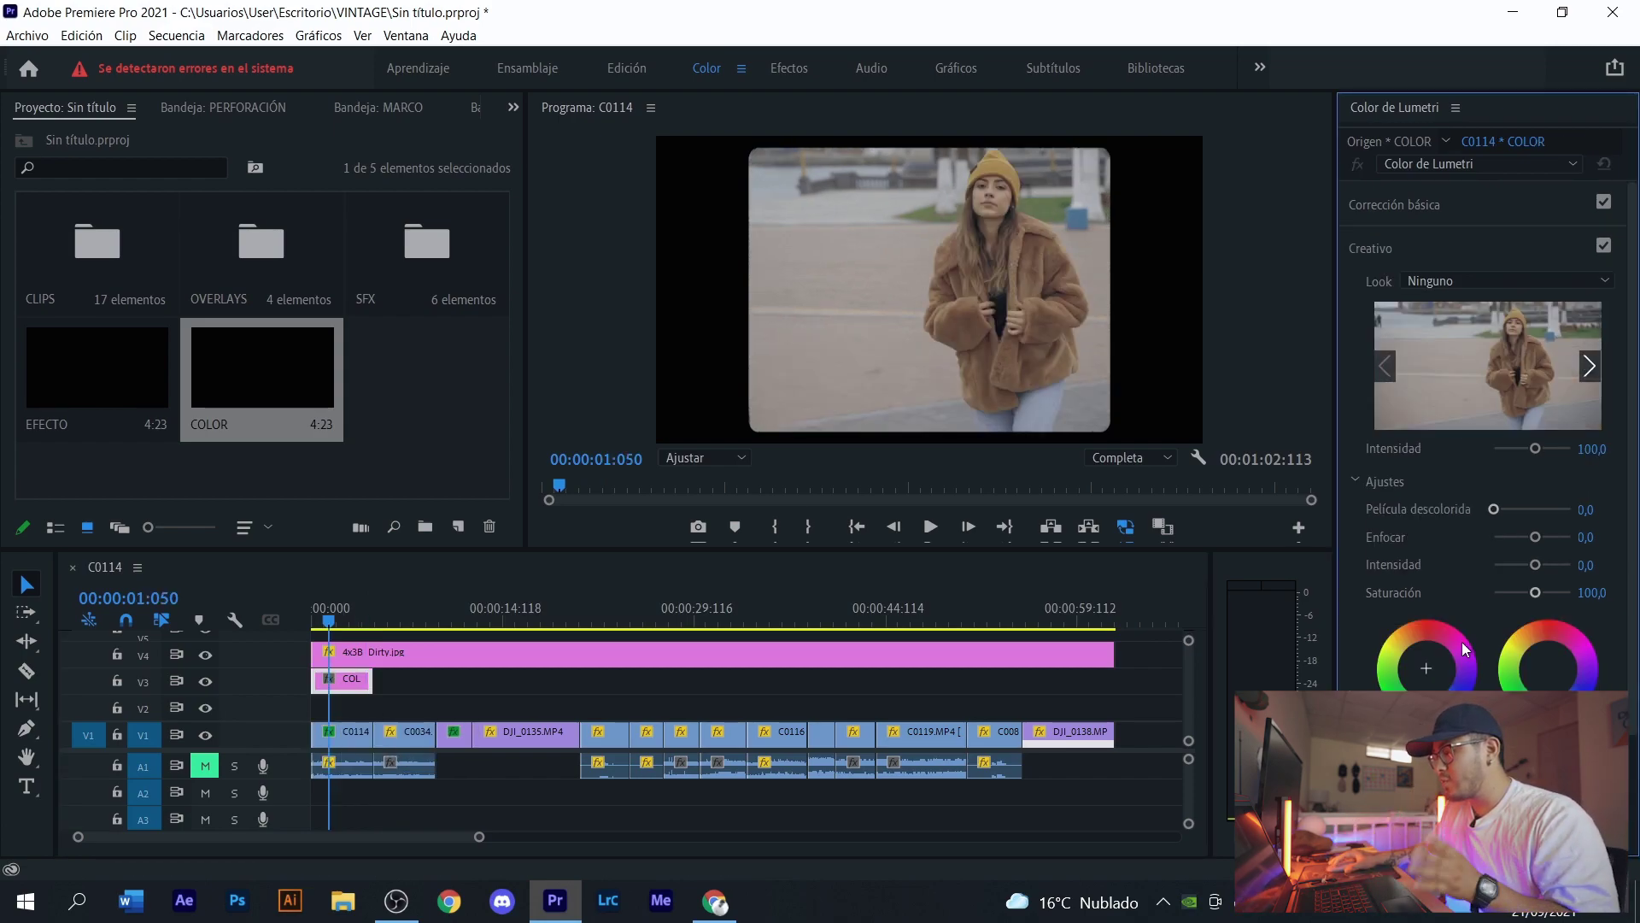
pyautogui.click(1487, 280)
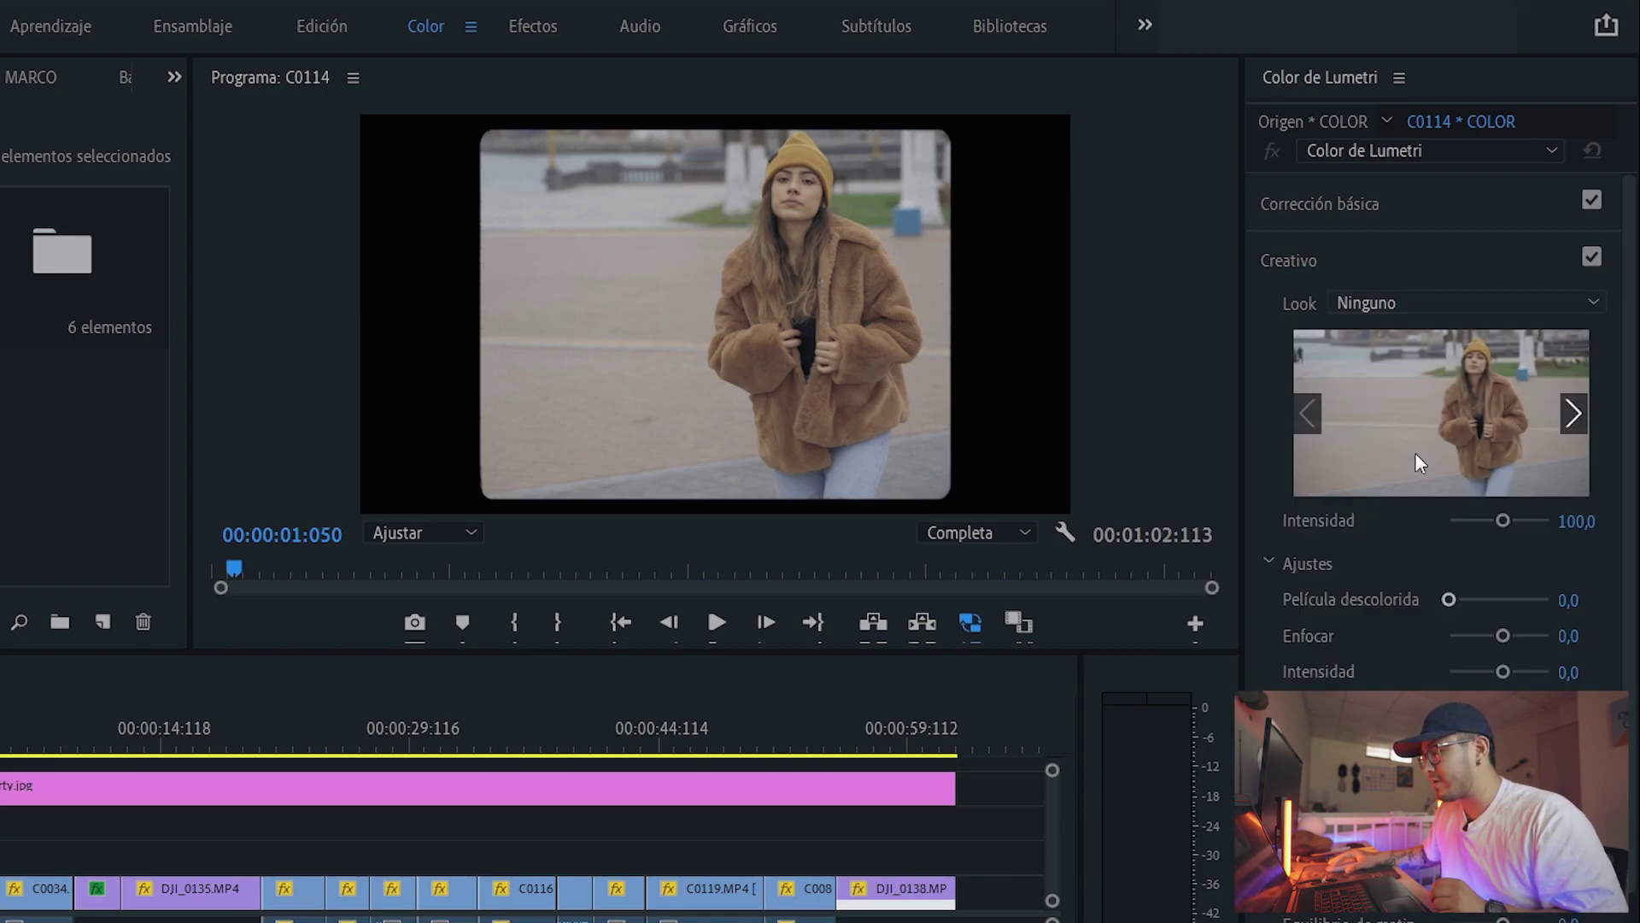
pyautogui.click(1415, 458)
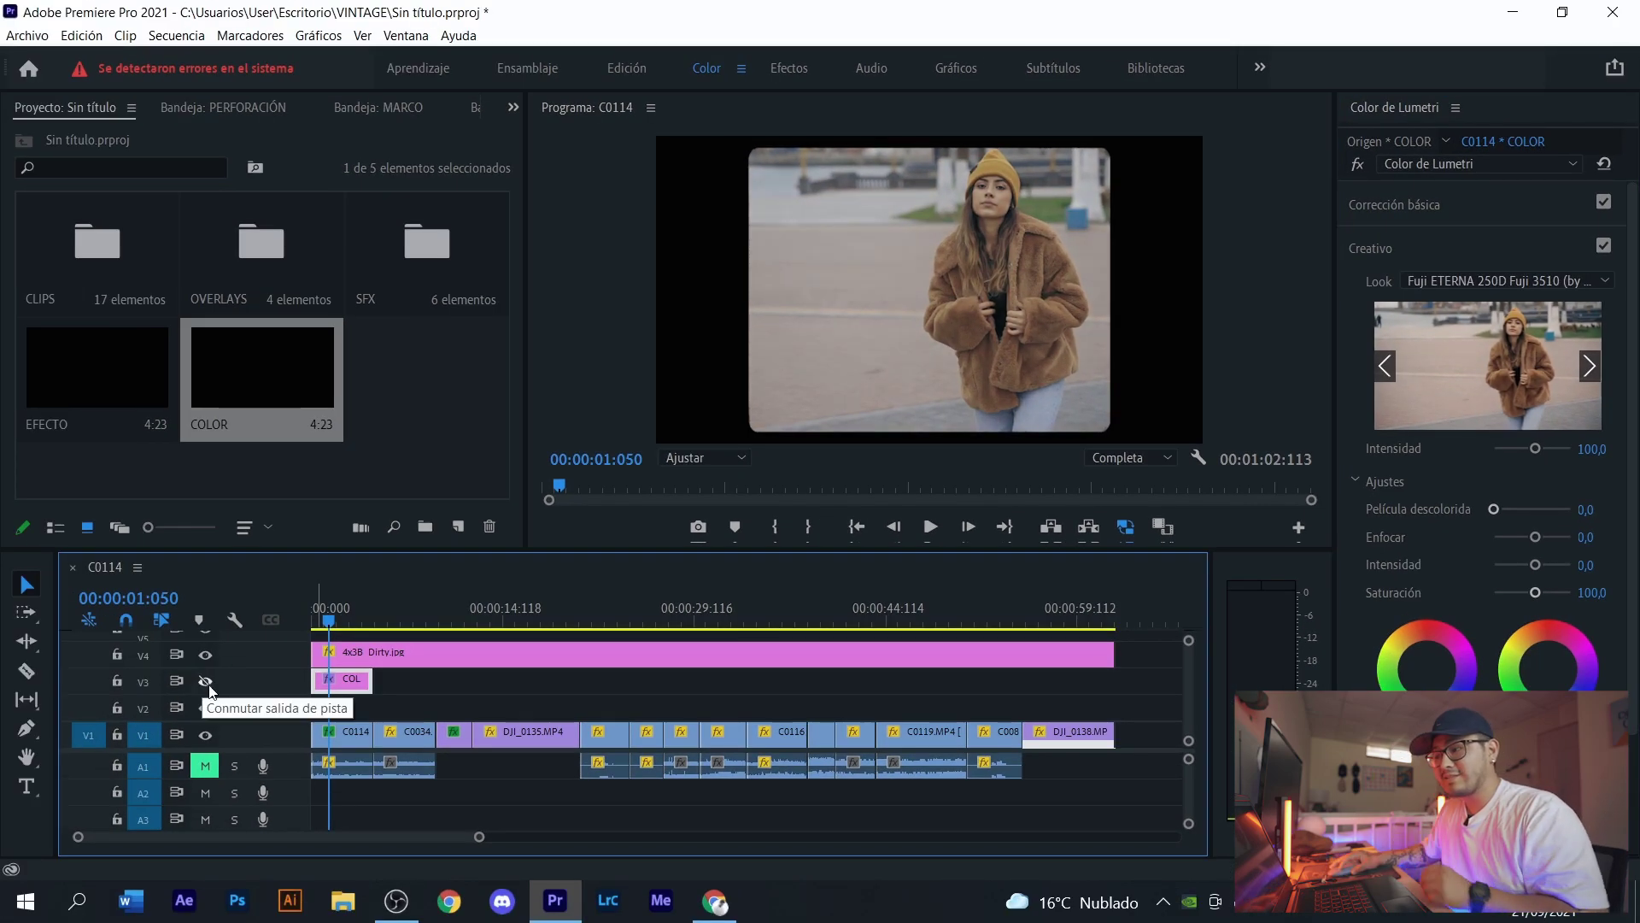
pyautogui.click(205, 681)
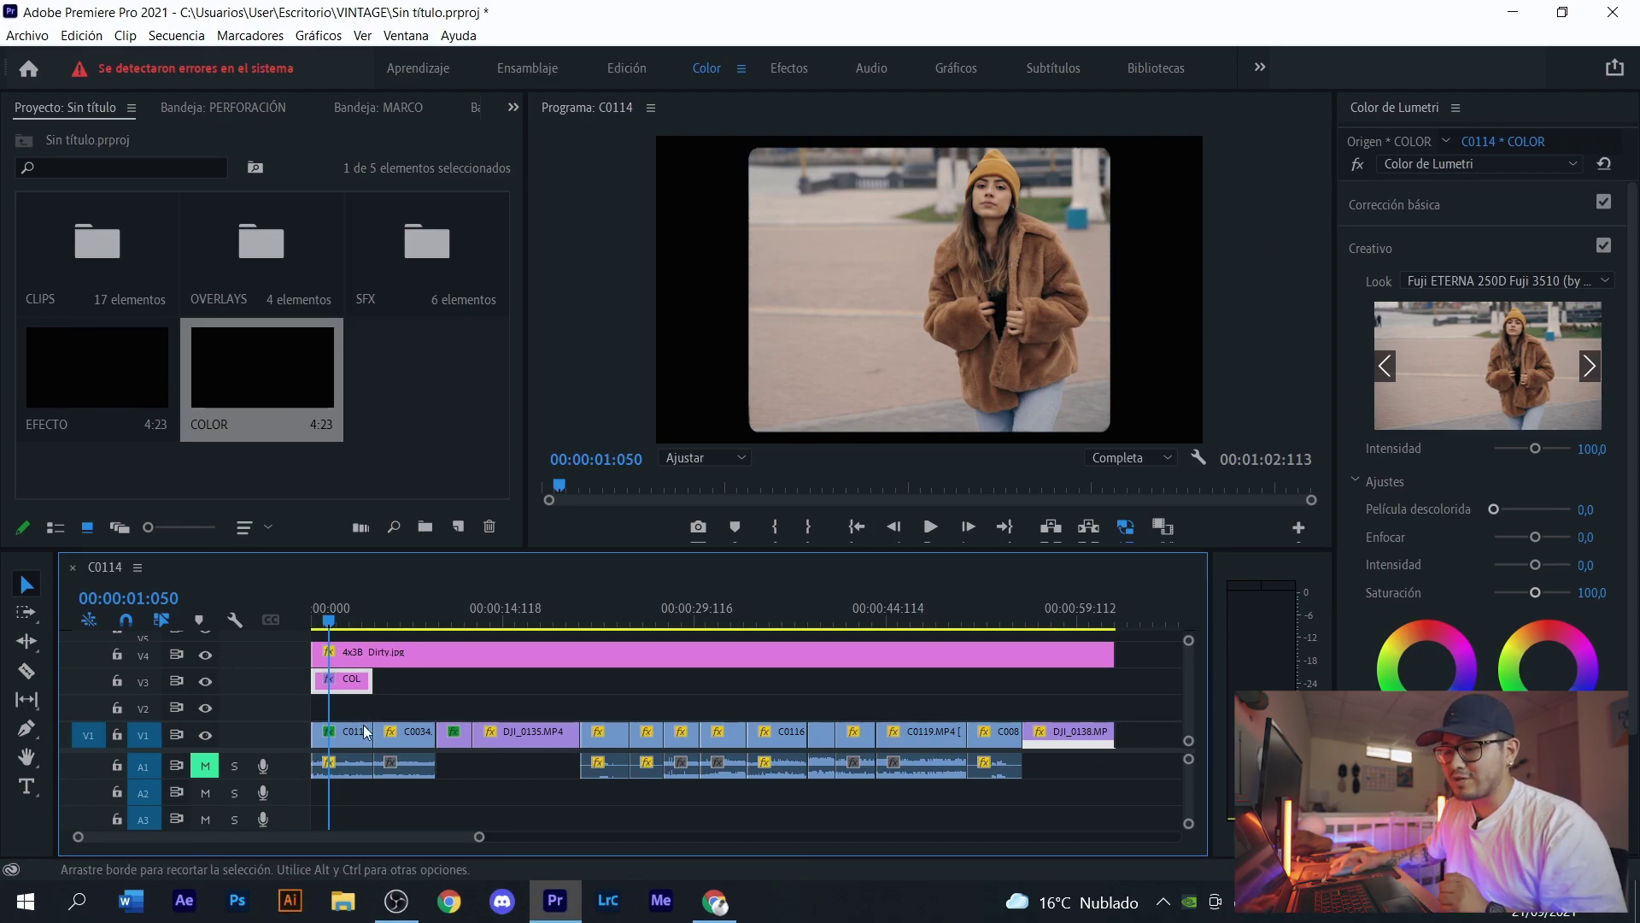
# - In the basic correction of the C0114.MP4 clip, lower the contrast to about -67 and set the saturation to 110
pyautogui.click(334, 740)
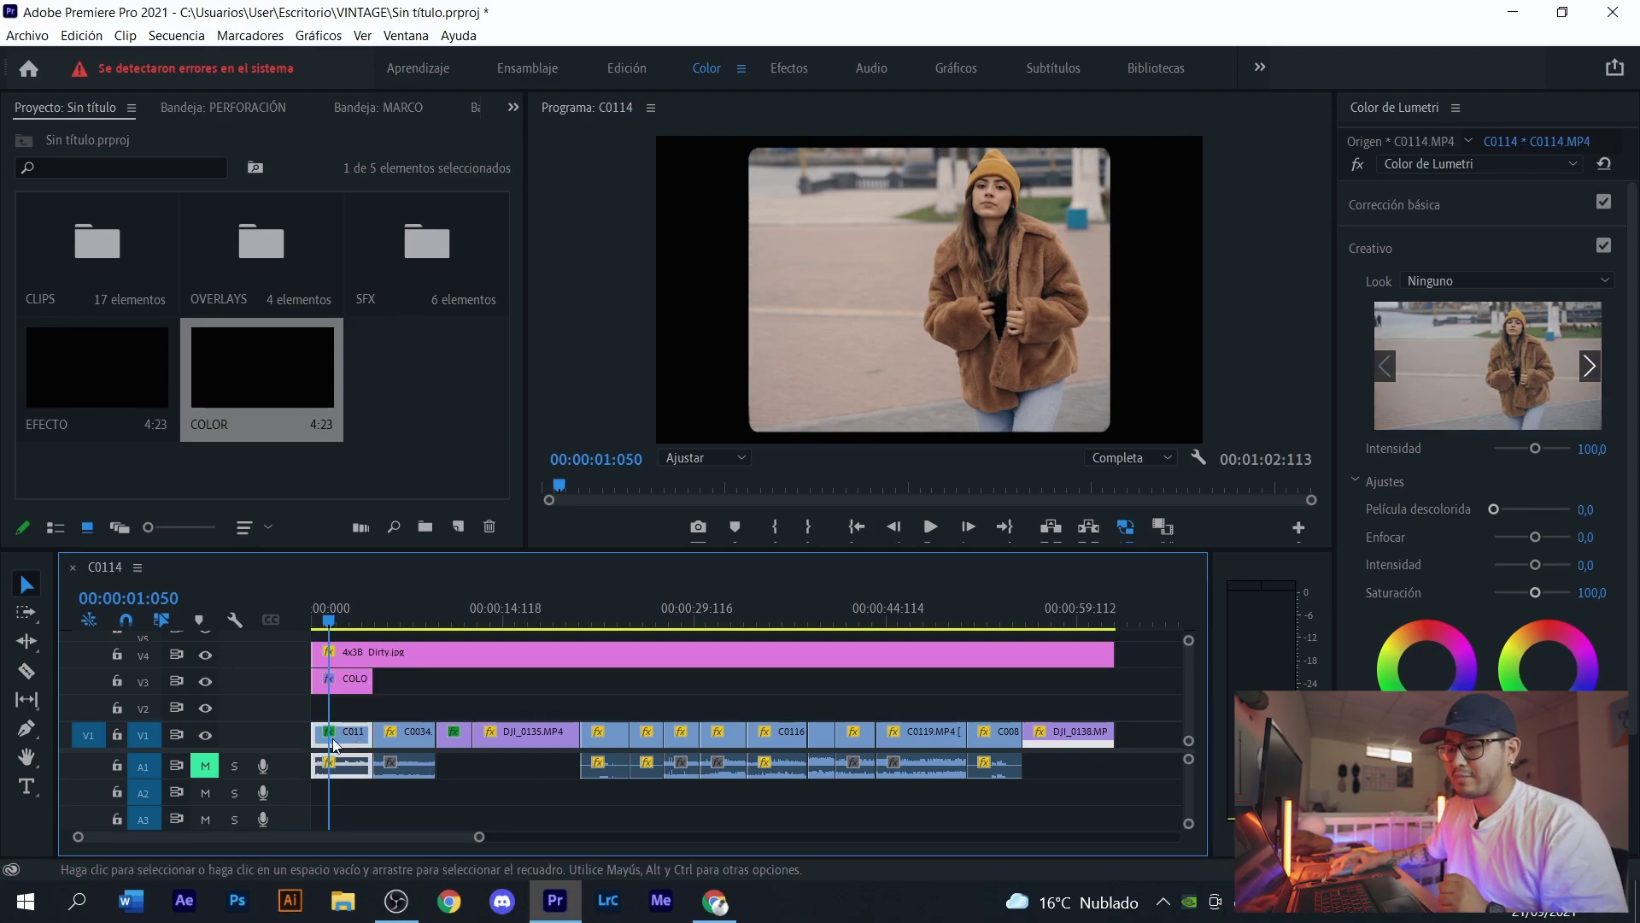
pyautogui.click(1418, 205)
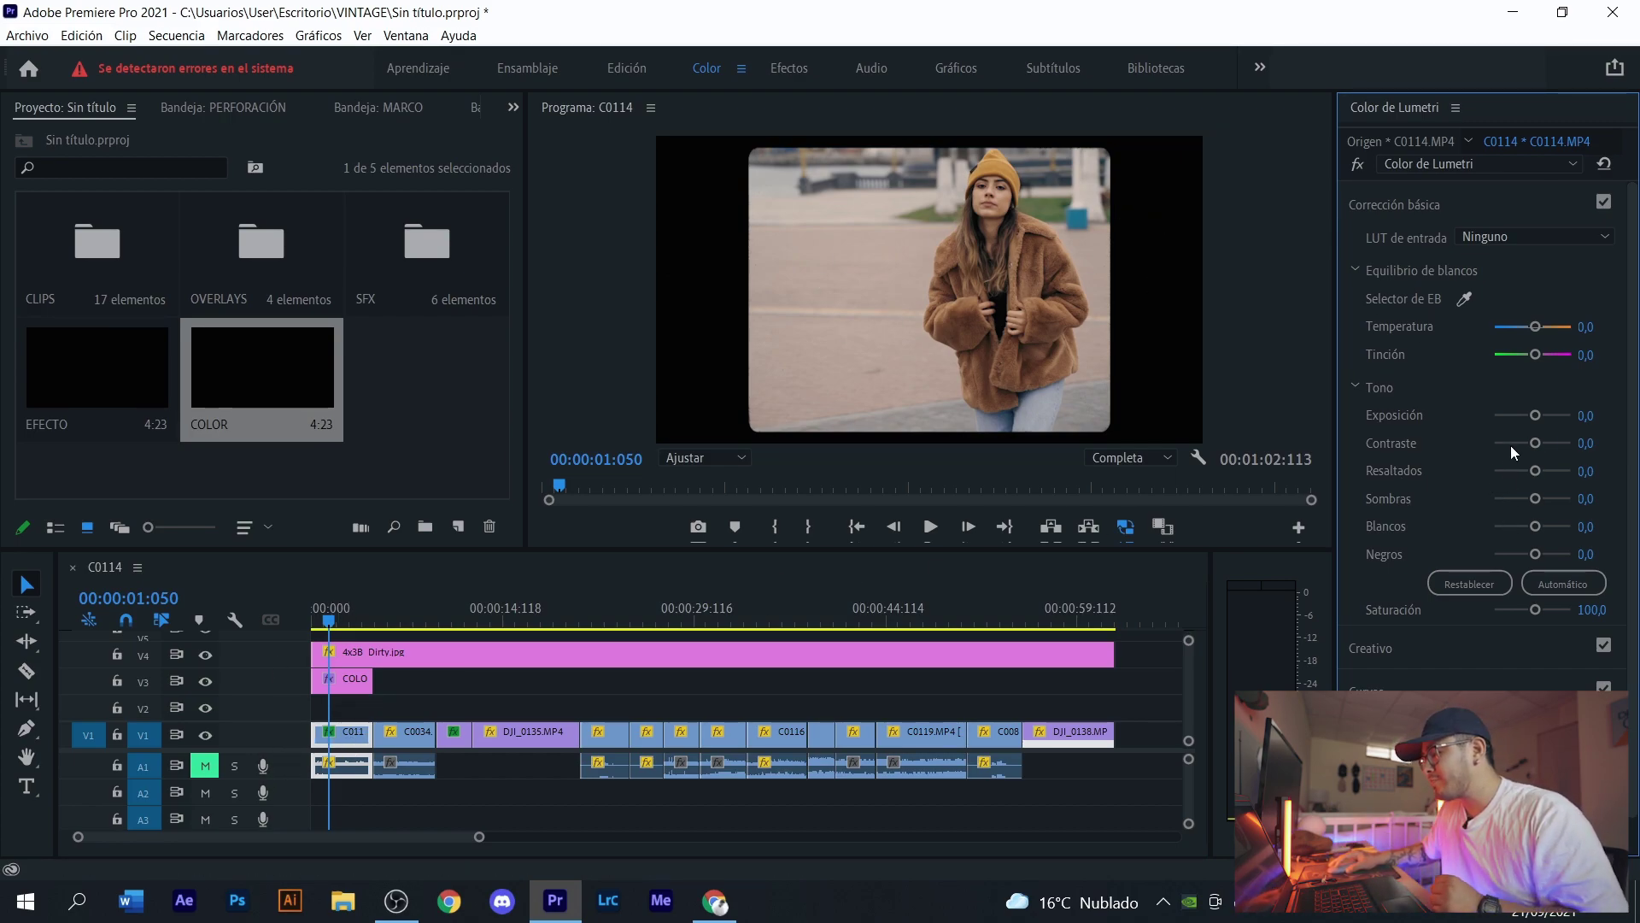
pyautogui.moveTo(1536, 445); pyautogui.dragTo(1505, 439)
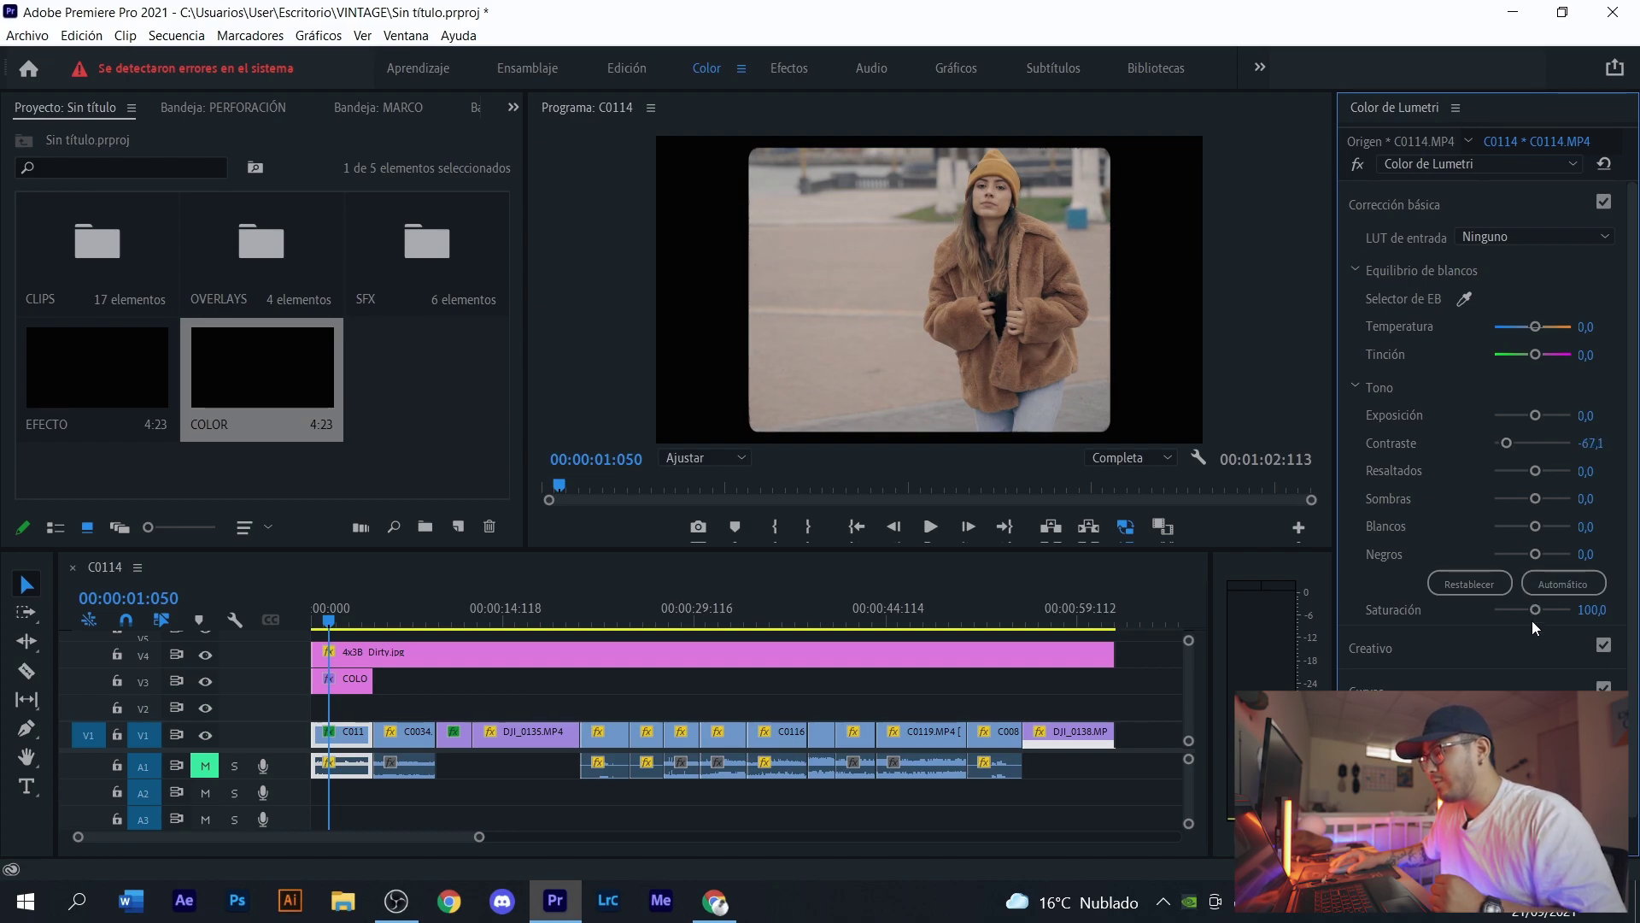
pyautogui.moveTo(1533, 612); pyautogui.dragTo(1537, 605)
pyautogui.click(1590, 609)
pyautogui.write('110')
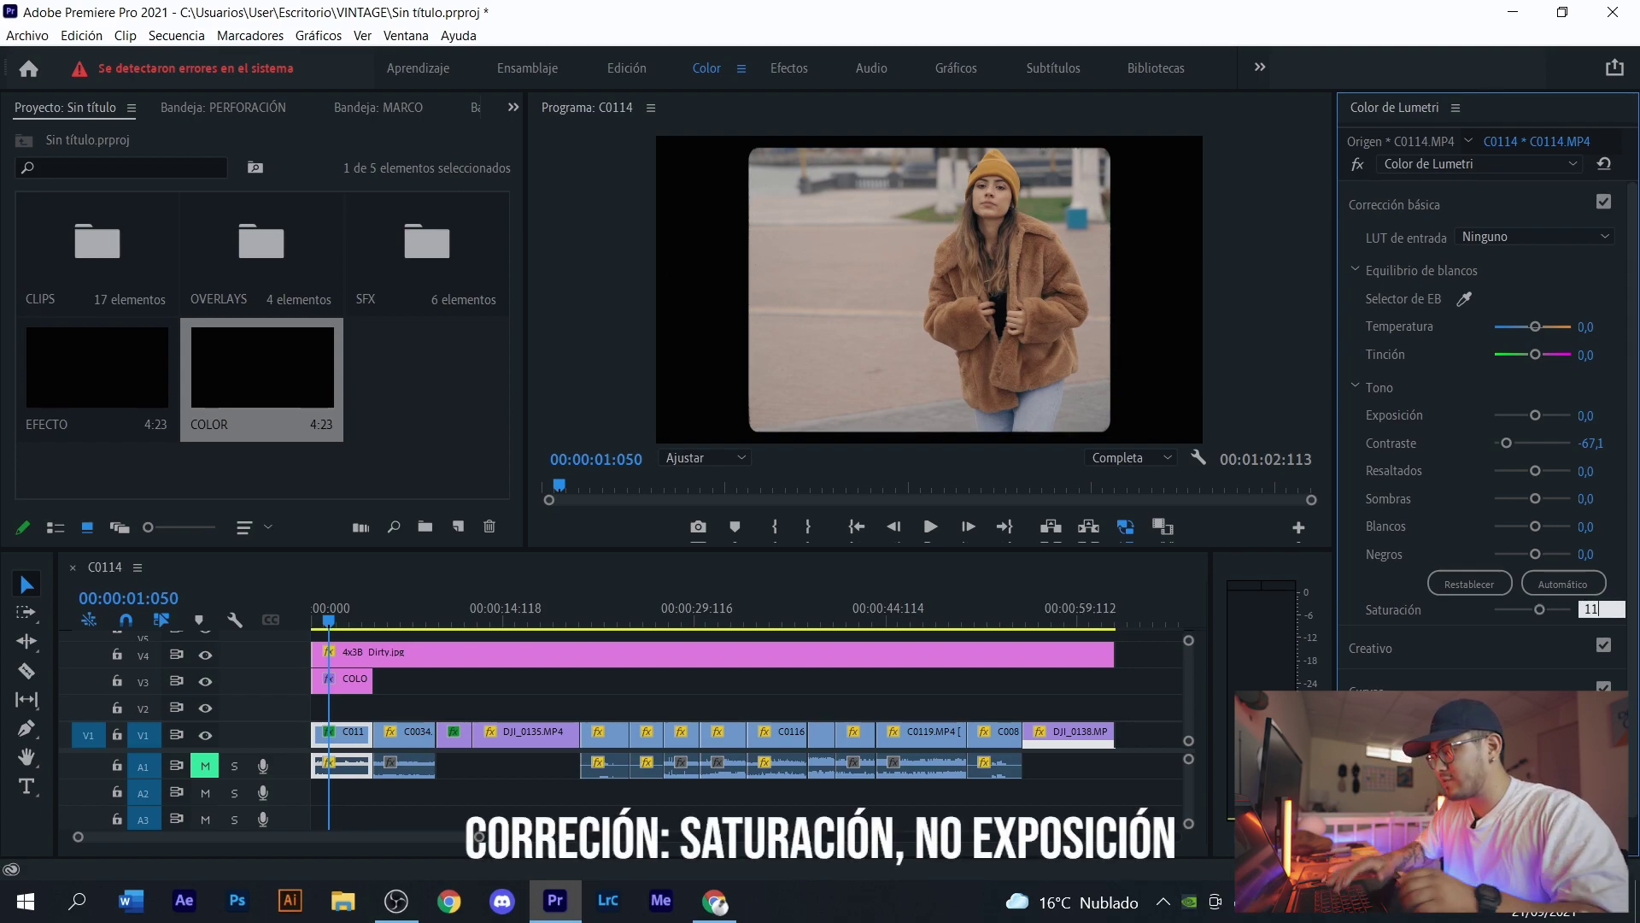
pyautogui.click(1152, 704)
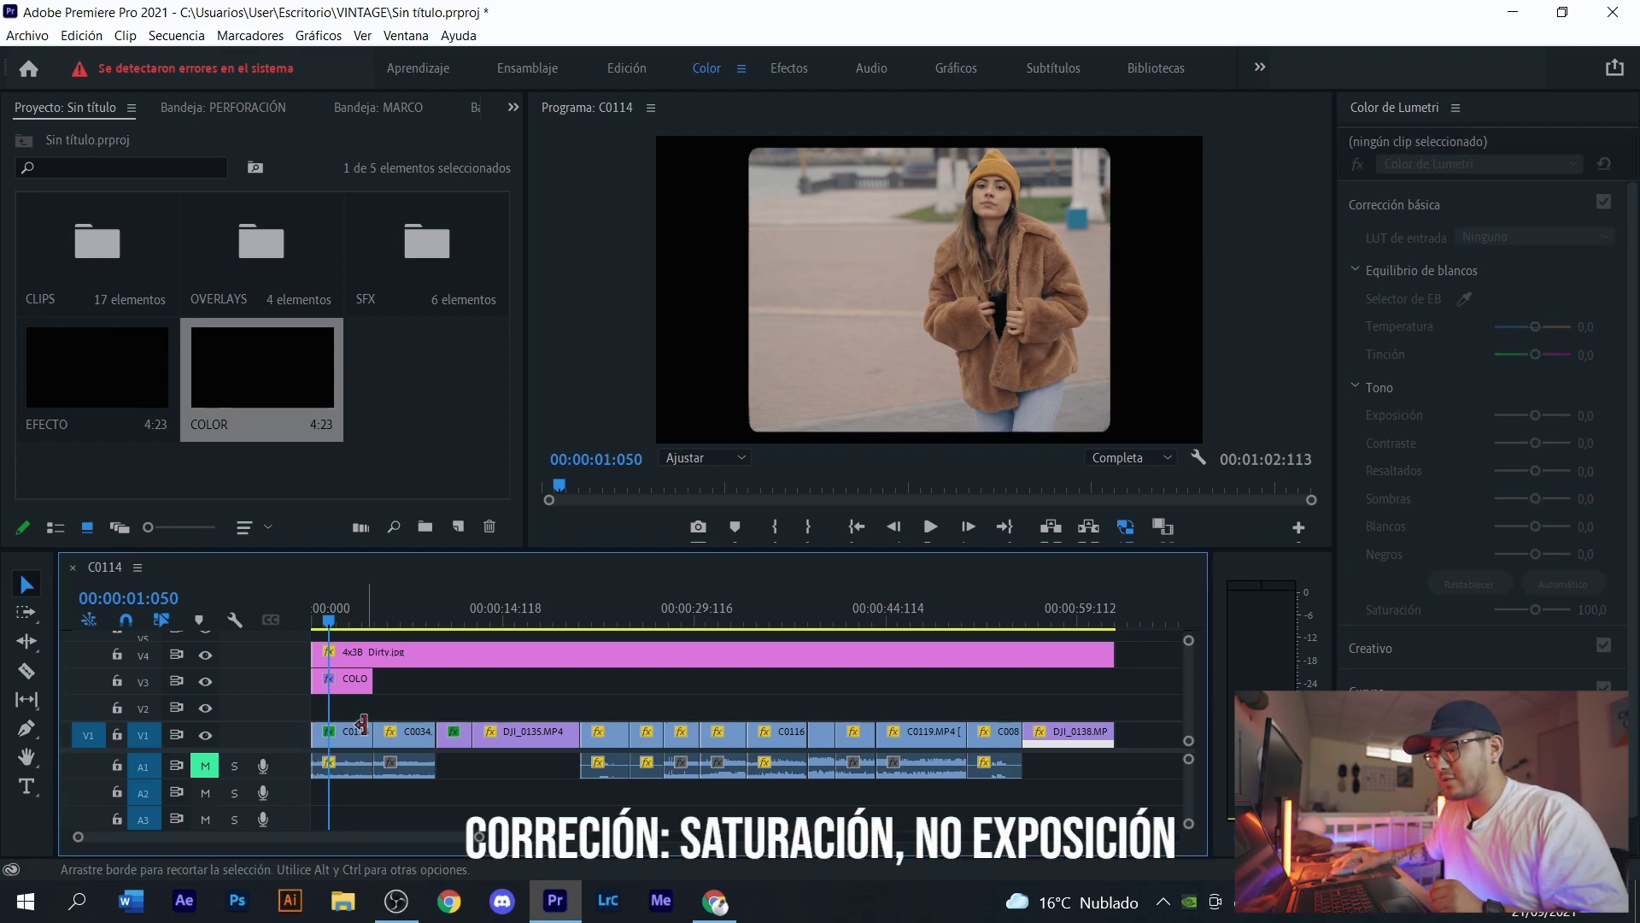
# - Lower the C0114.MP4 clip's contrast further to about -72,6 and compare the image with track V3 hidden and shown
pyautogui.moveTo(1503, 438); pyautogui.dragTo(1501, 439)
pyautogui.click(207, 682)
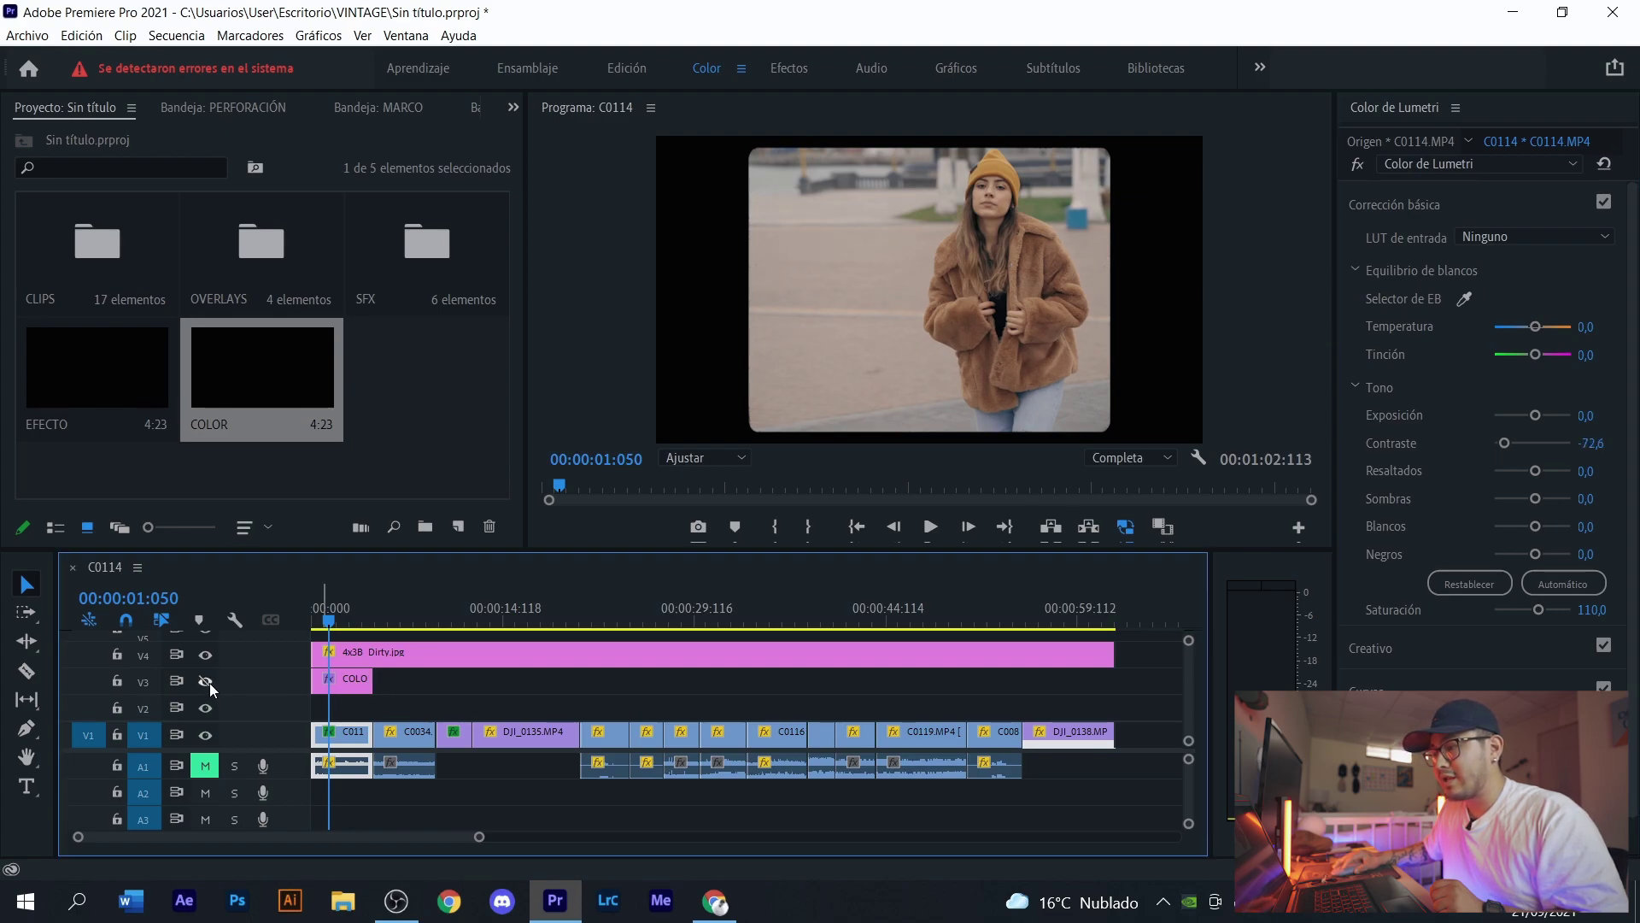
pyautogui.click(207, 682)
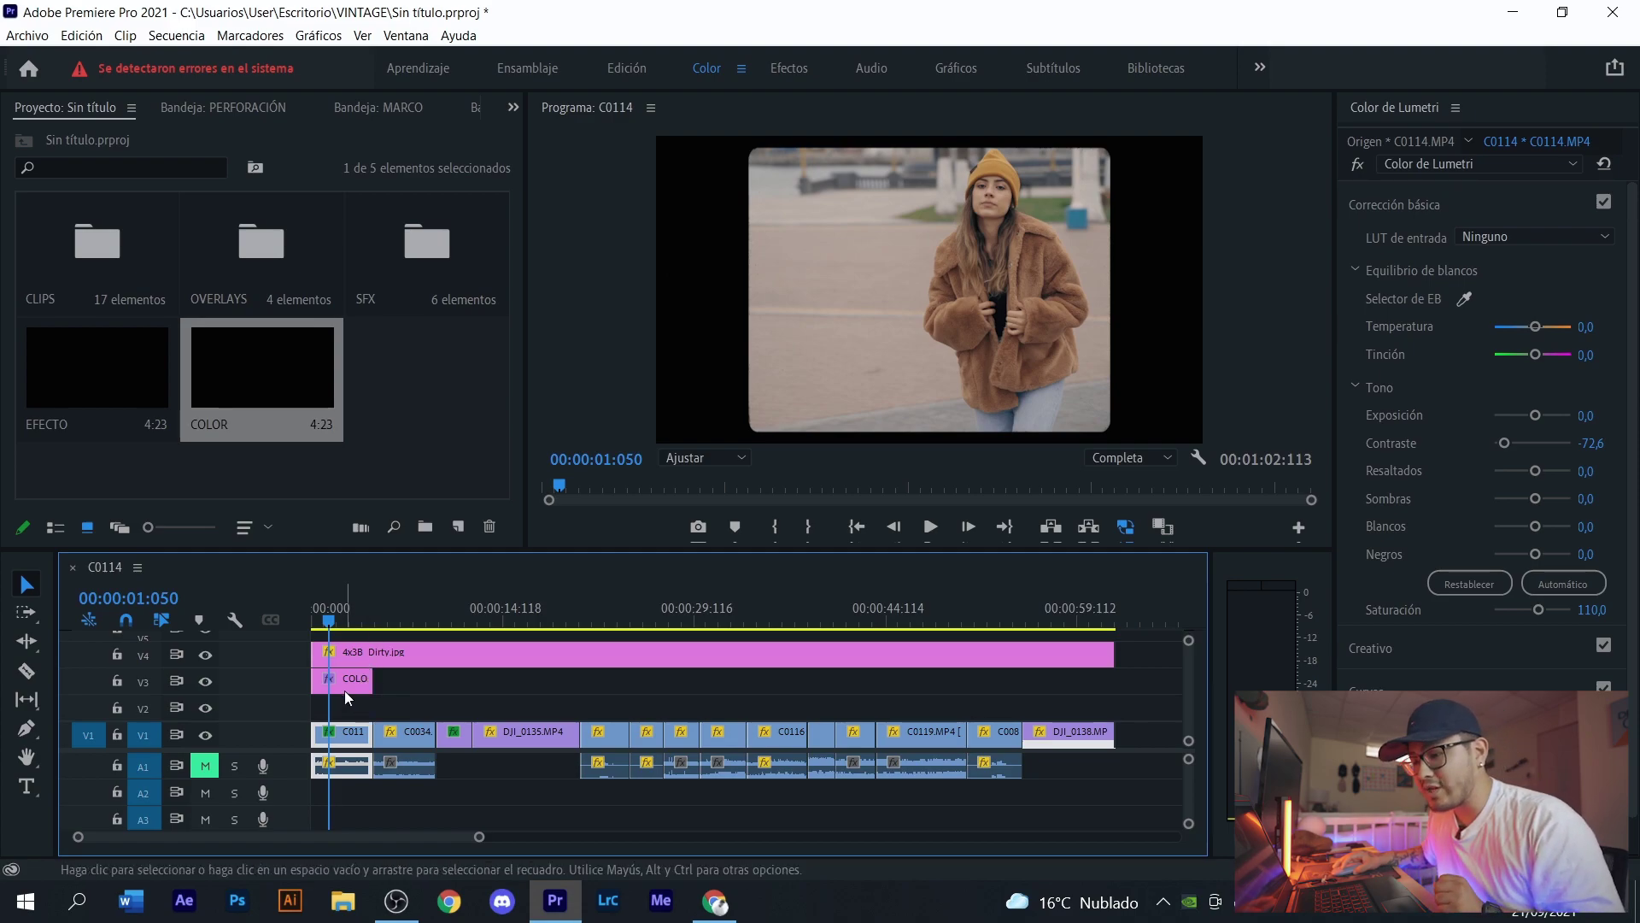
# - Copy the COLOR adjustment layer over the C0034.MP4 clip and lower that clip's contrast to about -53,4
pyautogui.click(384, 608)
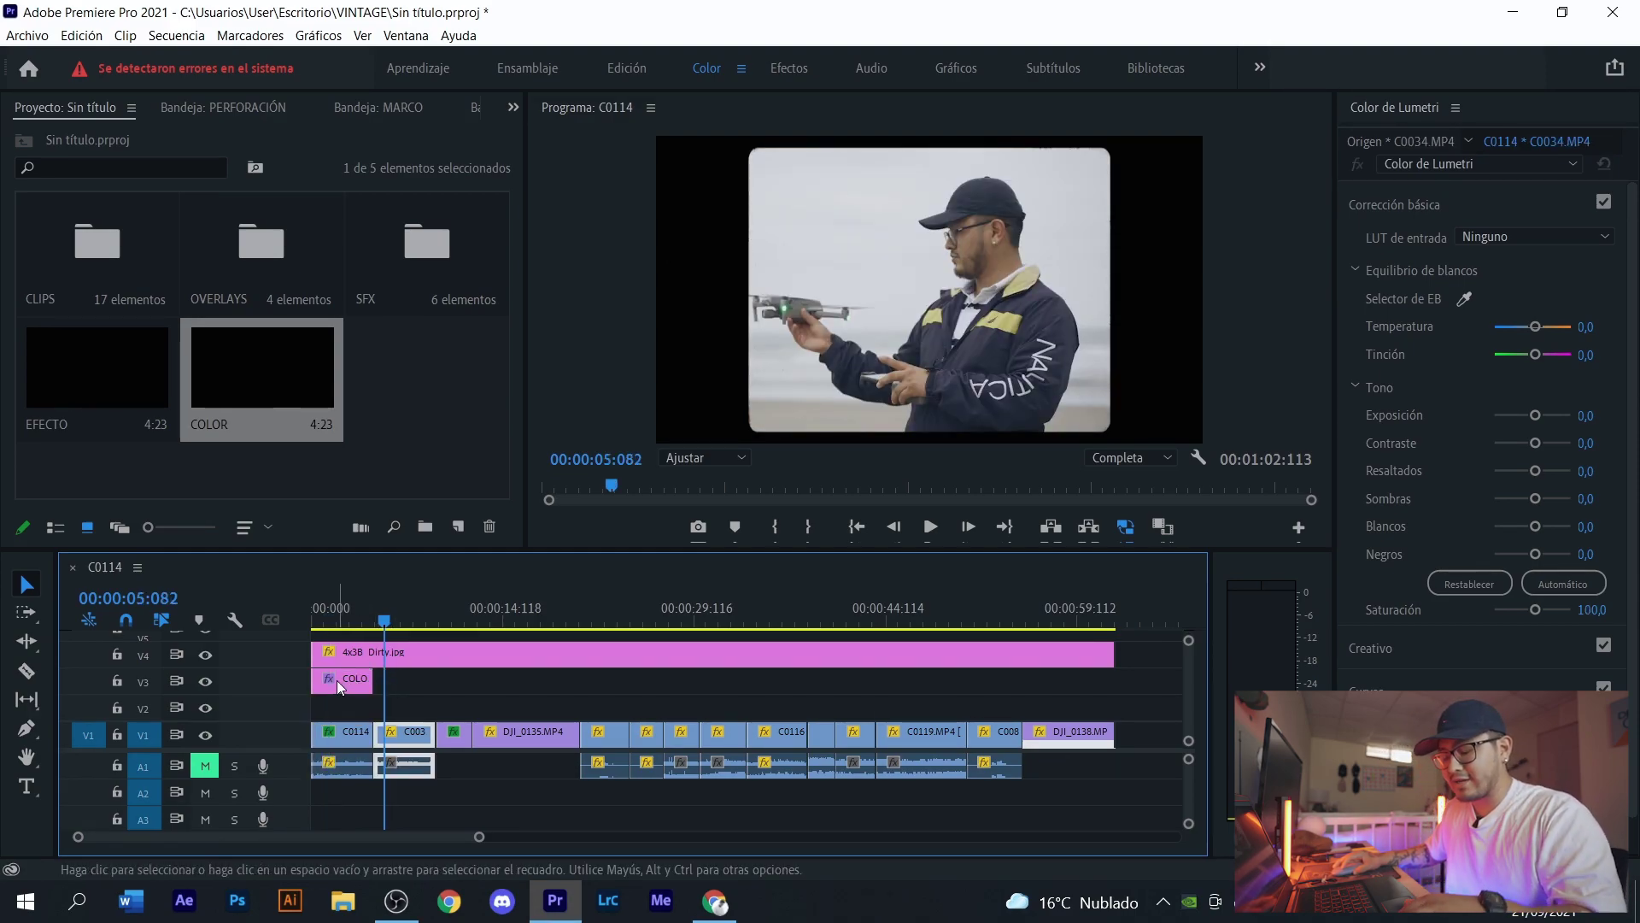
pyautogui.moveTo(332, 680); pyautogui.dragTo(435, 680)
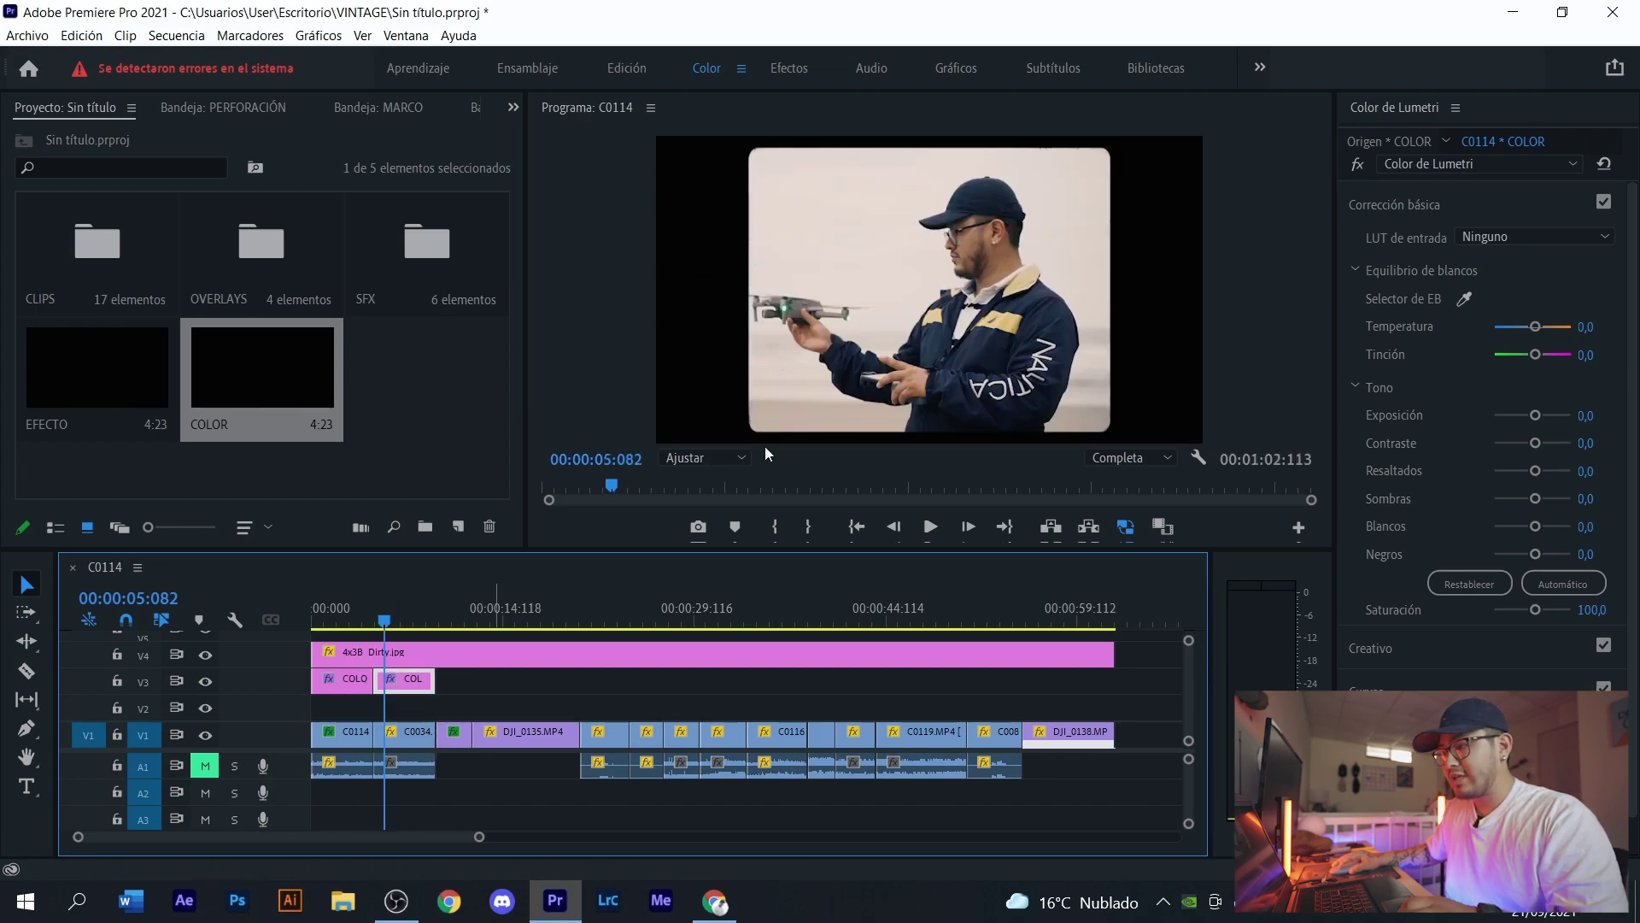
pyautogui.click(397, 733)
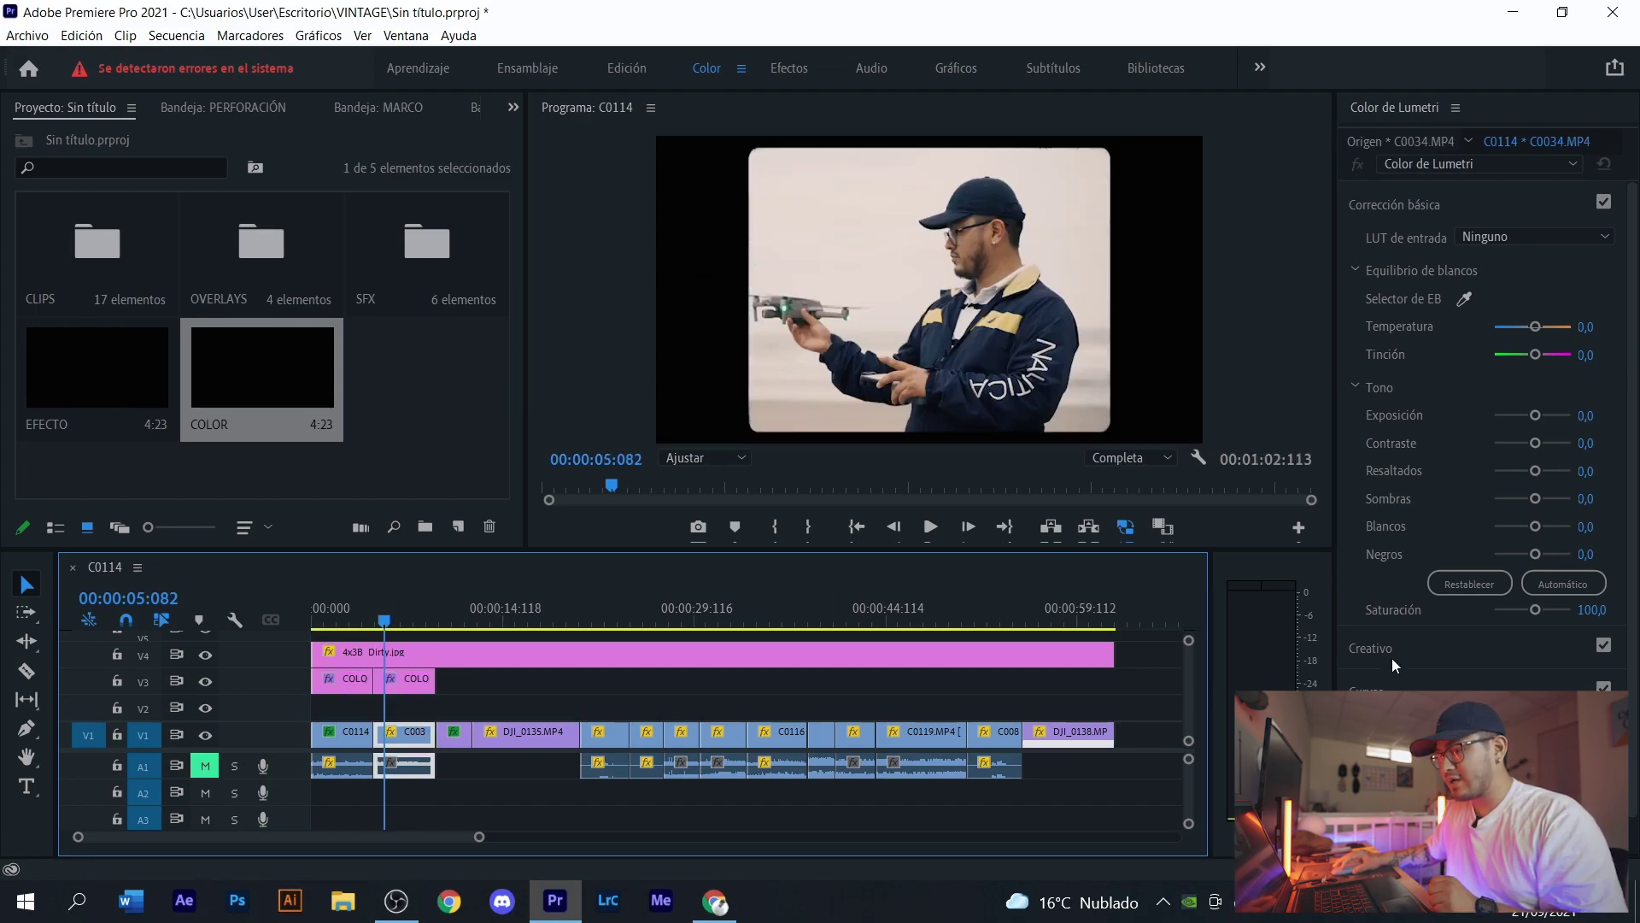
pyautogui.click(1425, 647)
pyautogui.click(1423, 206)
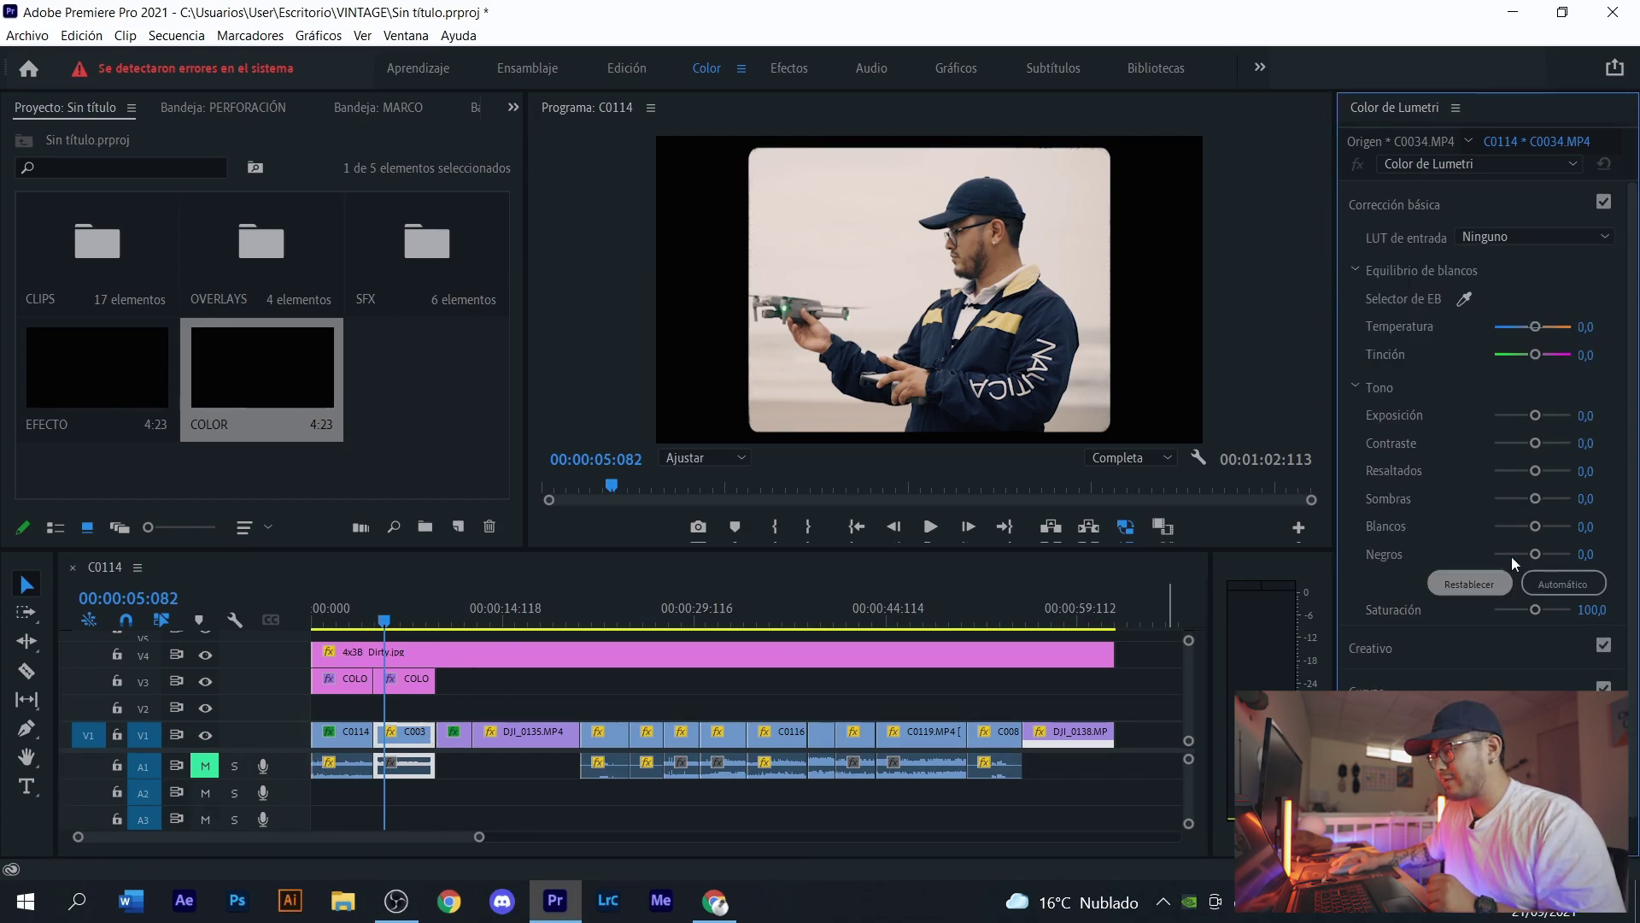
pyautogui.moveTo(1533, 443); pyautogui.dragTo(1510, 443)
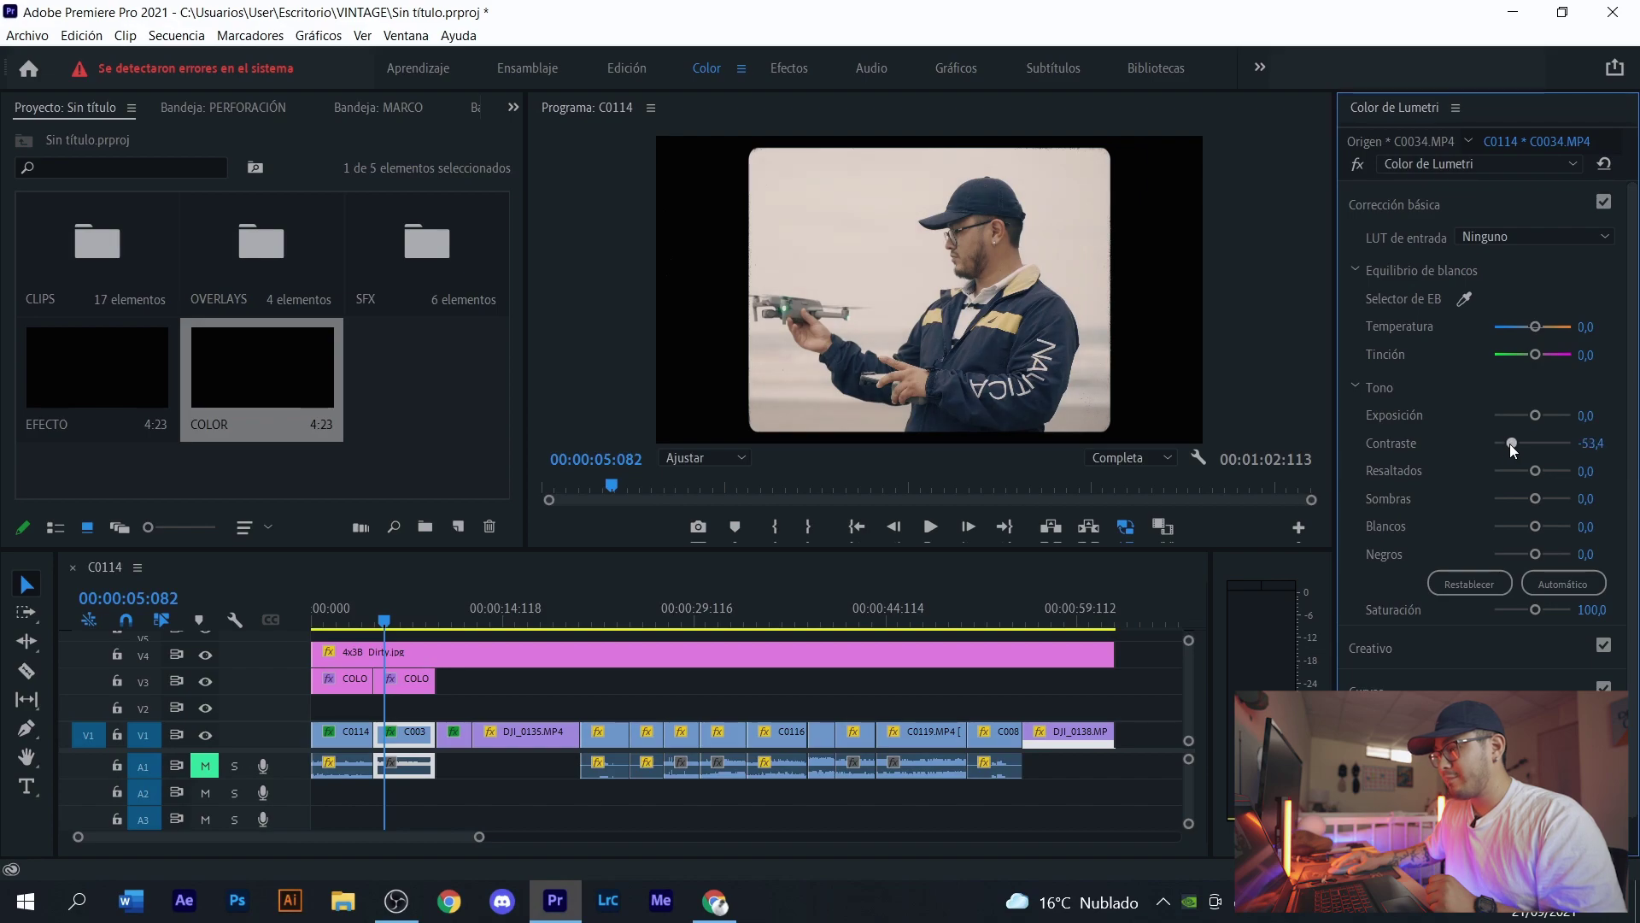
# - Change the creative look of the COLOR layer above C0034.MP4 to Fuji ETERNA 250D Kodak 2395
pyautogui.click(428, 679)
pyautogui.click(1386, 648)
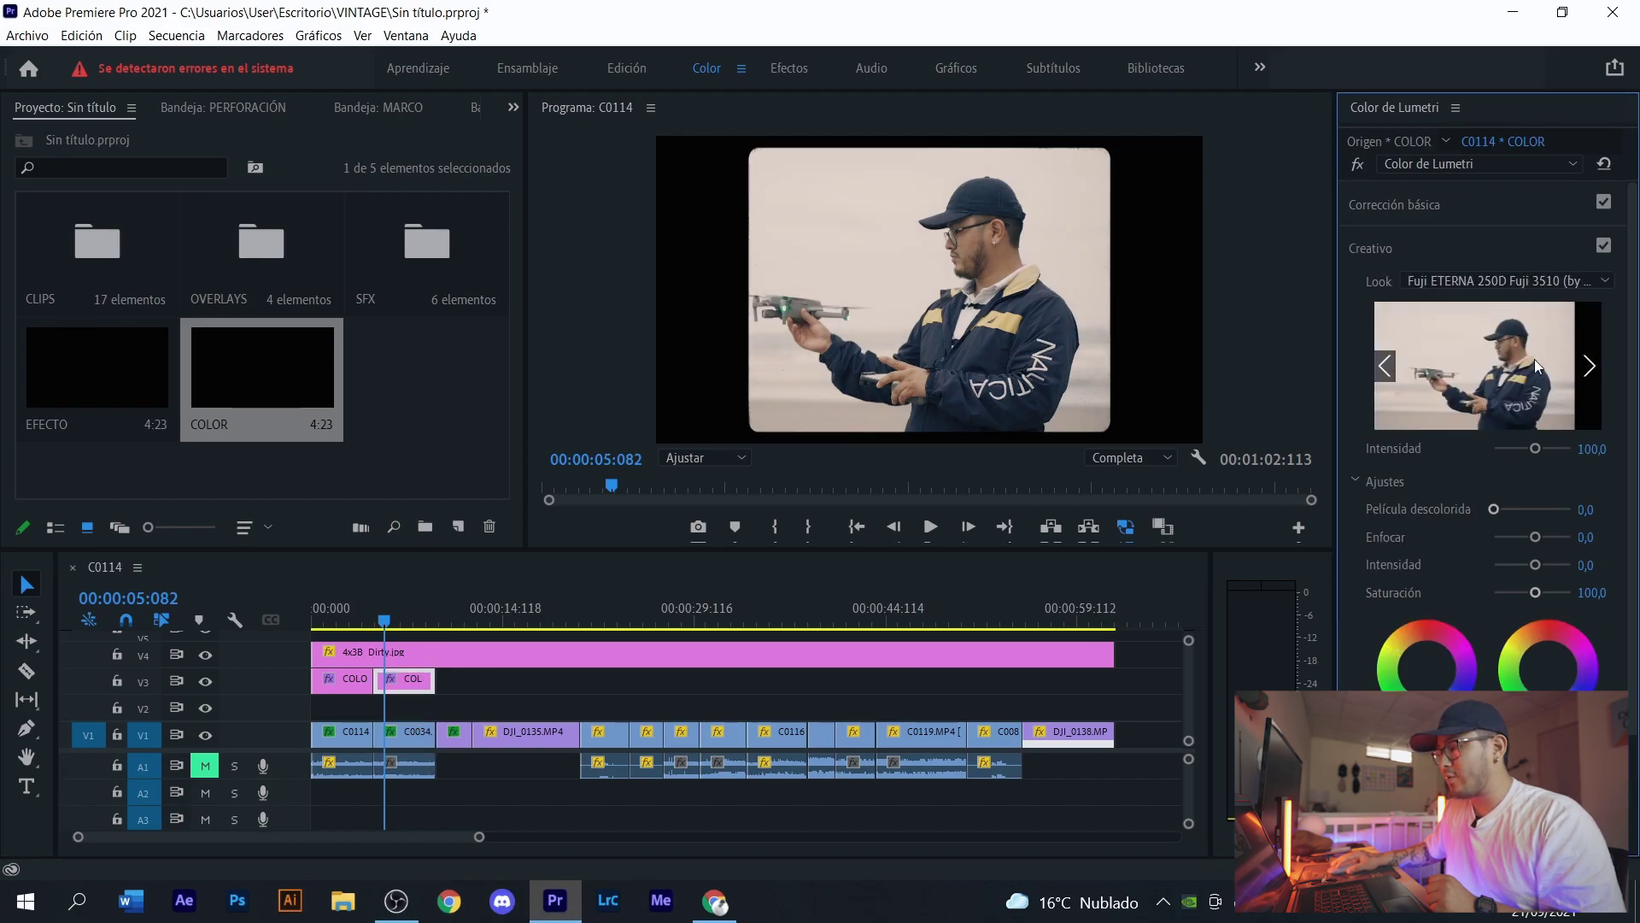
pyautogui.click(1592, 379)
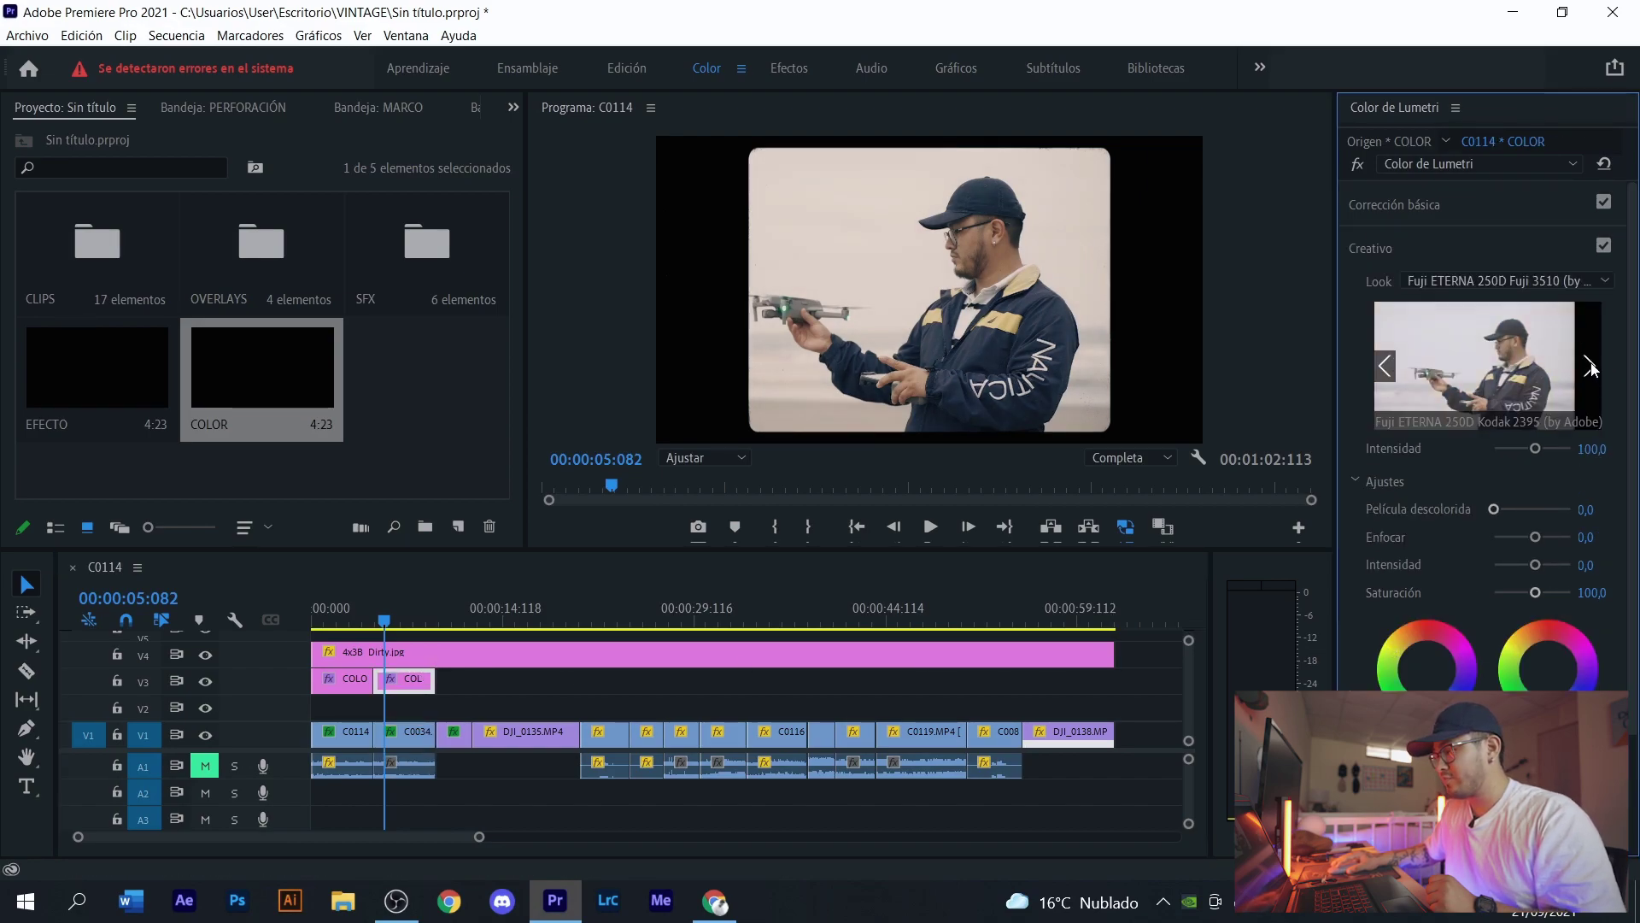
pyautogui.click(1386, 366)
pyautogui.click(1418, 372)
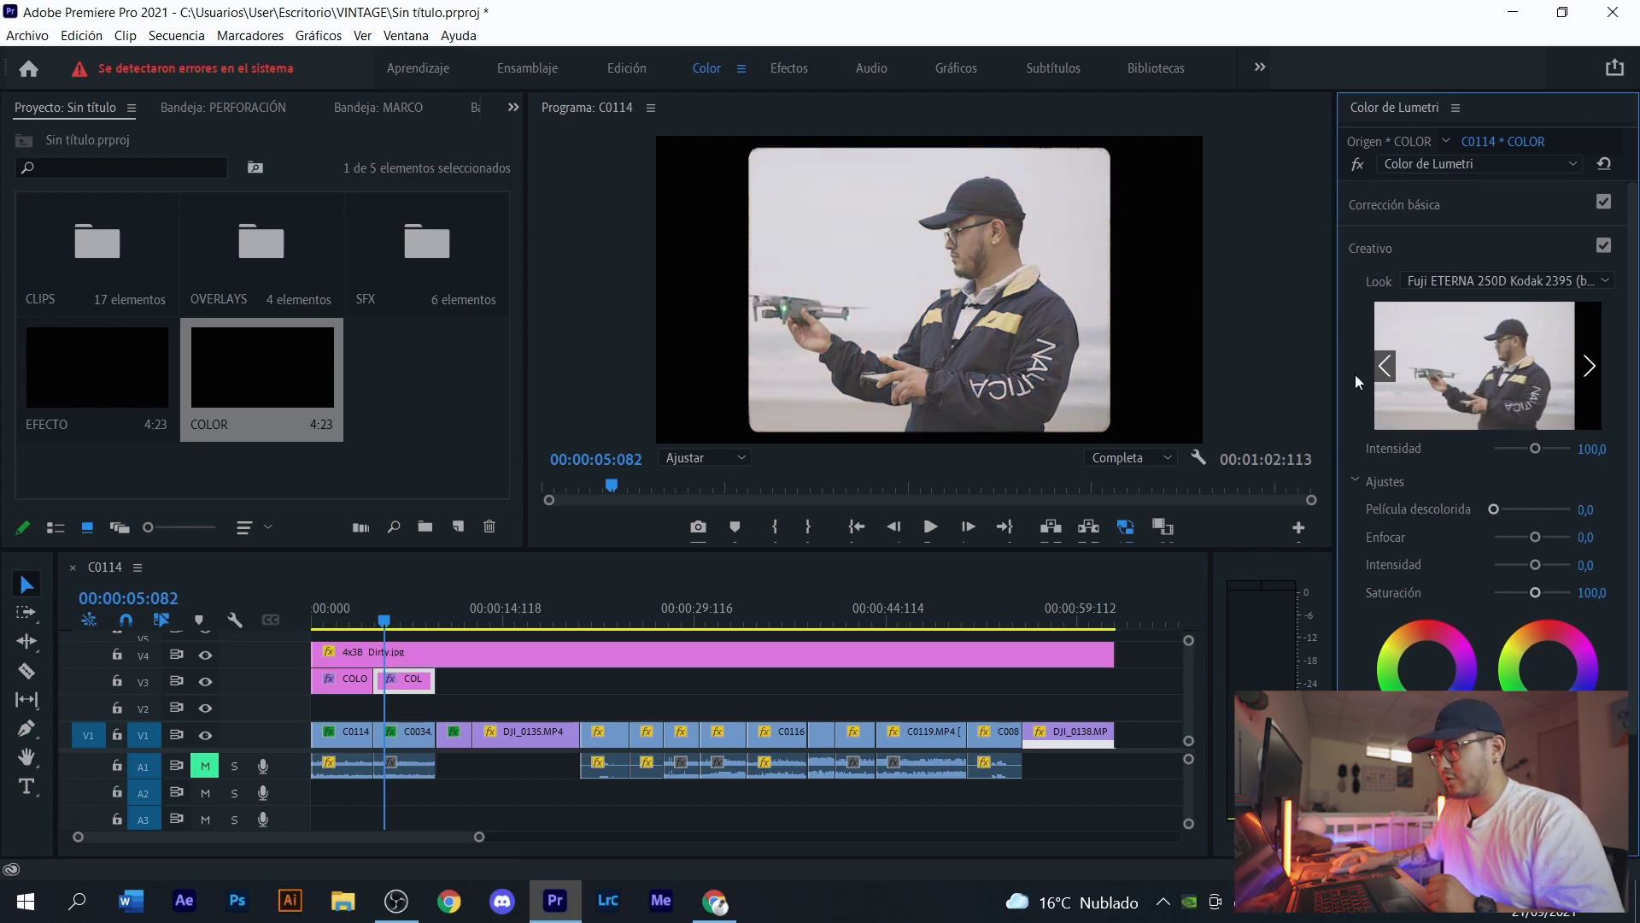
# - Raise the saturation of the C0034.MP4 clip to 150 in its basic correction
pyautogui.click(1427, 205)
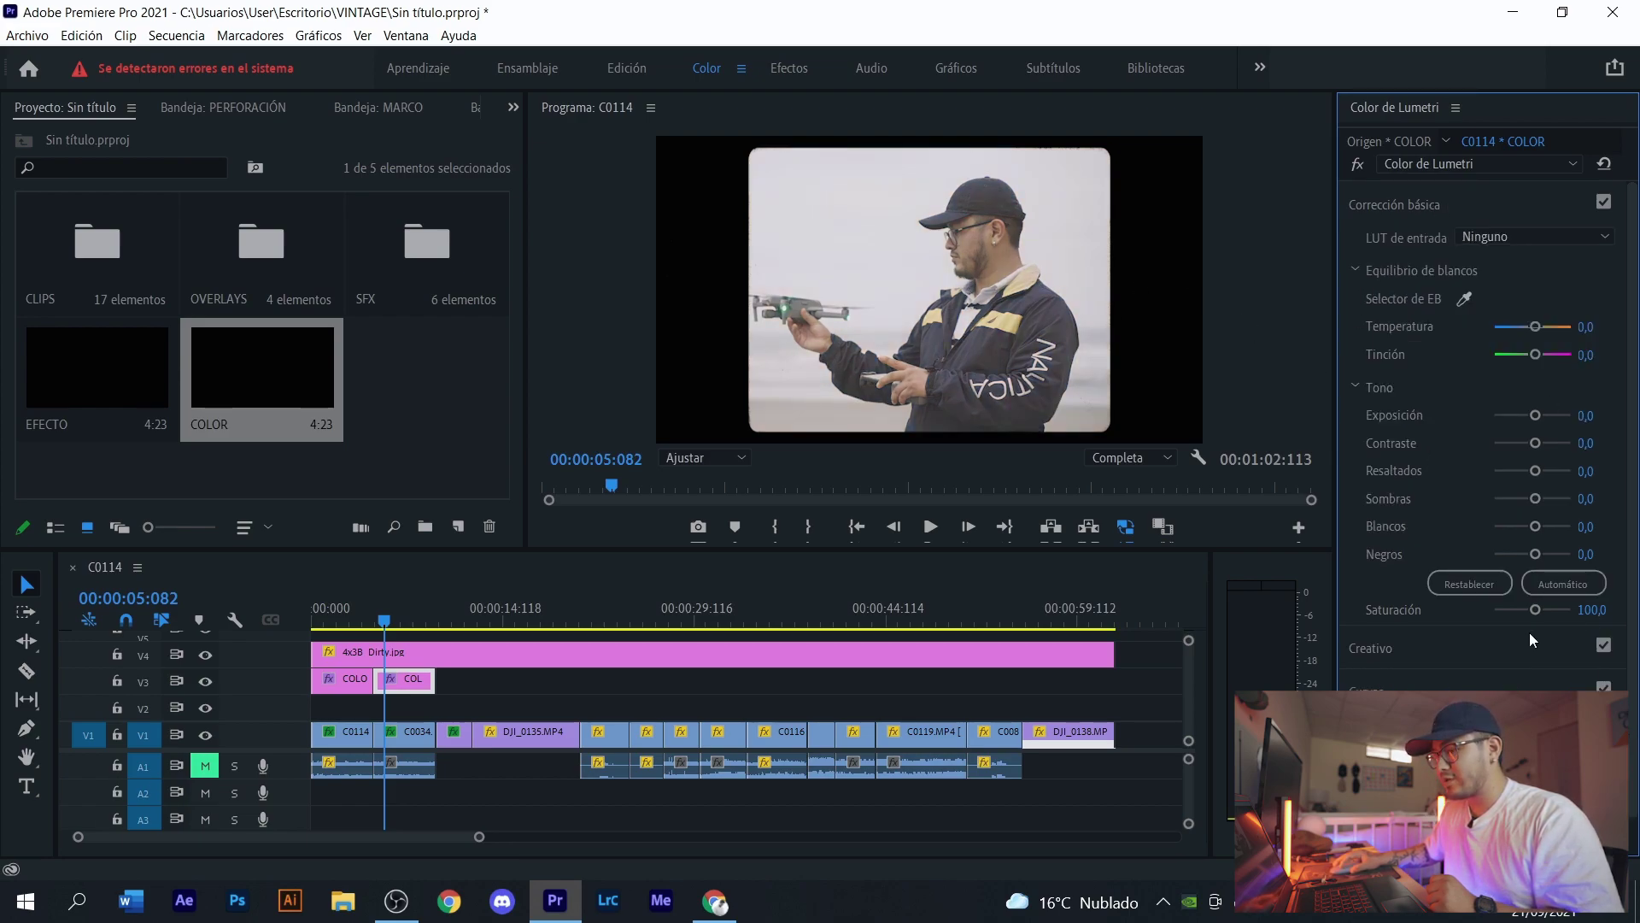
pyautogui.click(405, 736)
pyautogui.moveTo(1538, 610); pyautogui.dragTo(1559, 608)
pyautogui.click(1599, 609)
pyautogui.write('150')
pyautogui.press('Return')
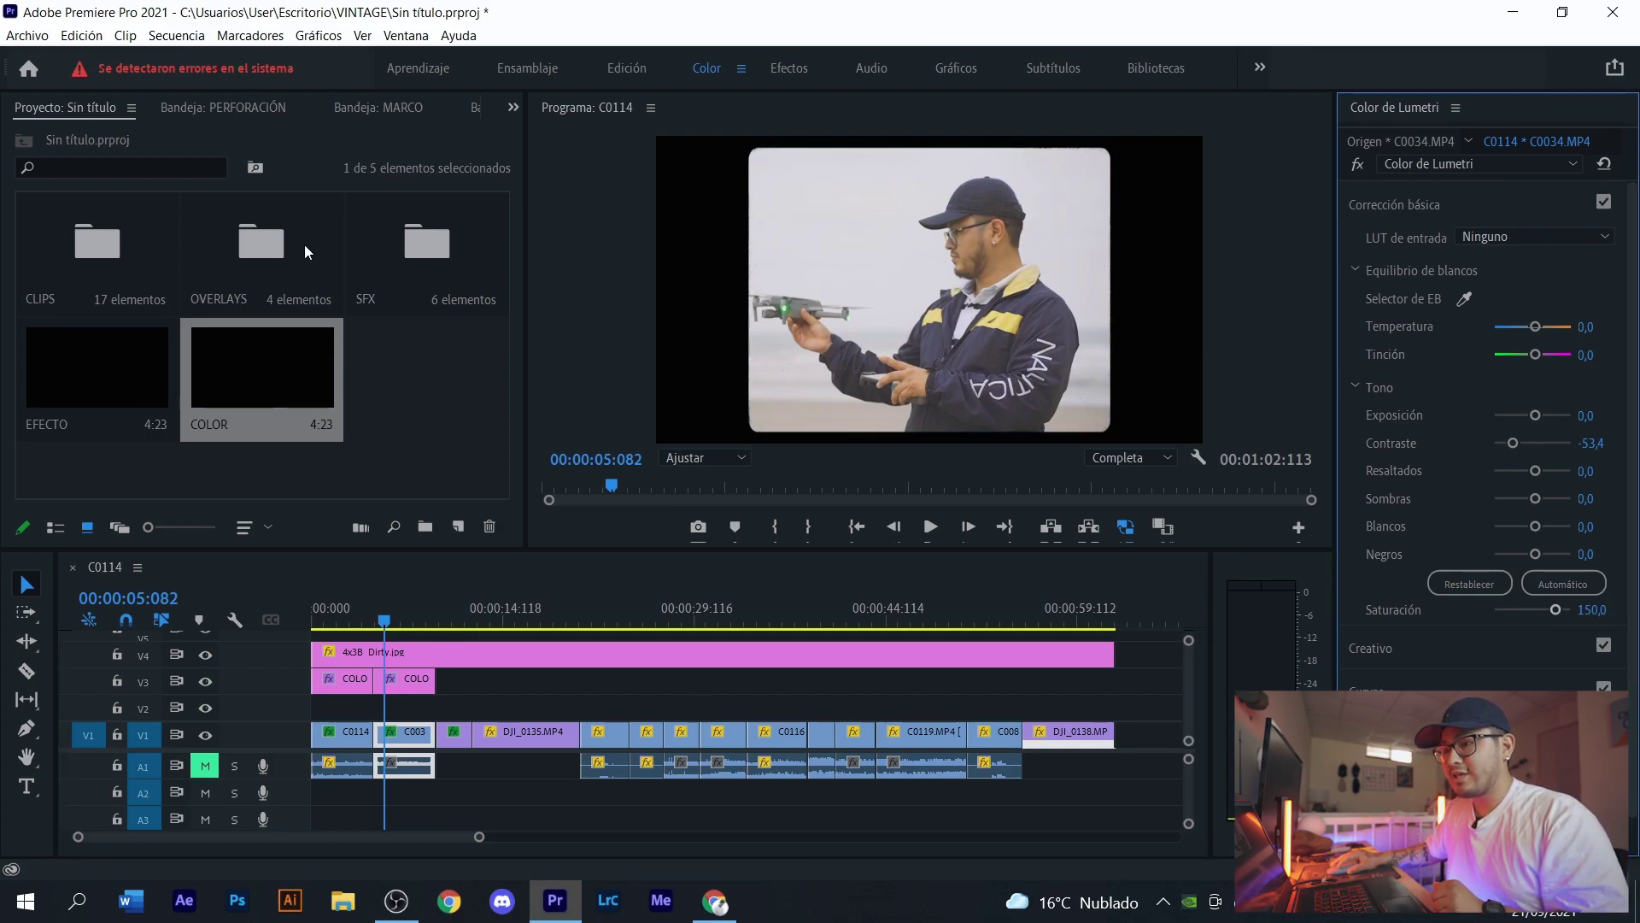
# - Shift the C0034.MP4 clip to a horizontal position of 785 and copy its COLOR layer over the third clip
pyautogui.click(513, 106)
pyautogui.click(593, 403)
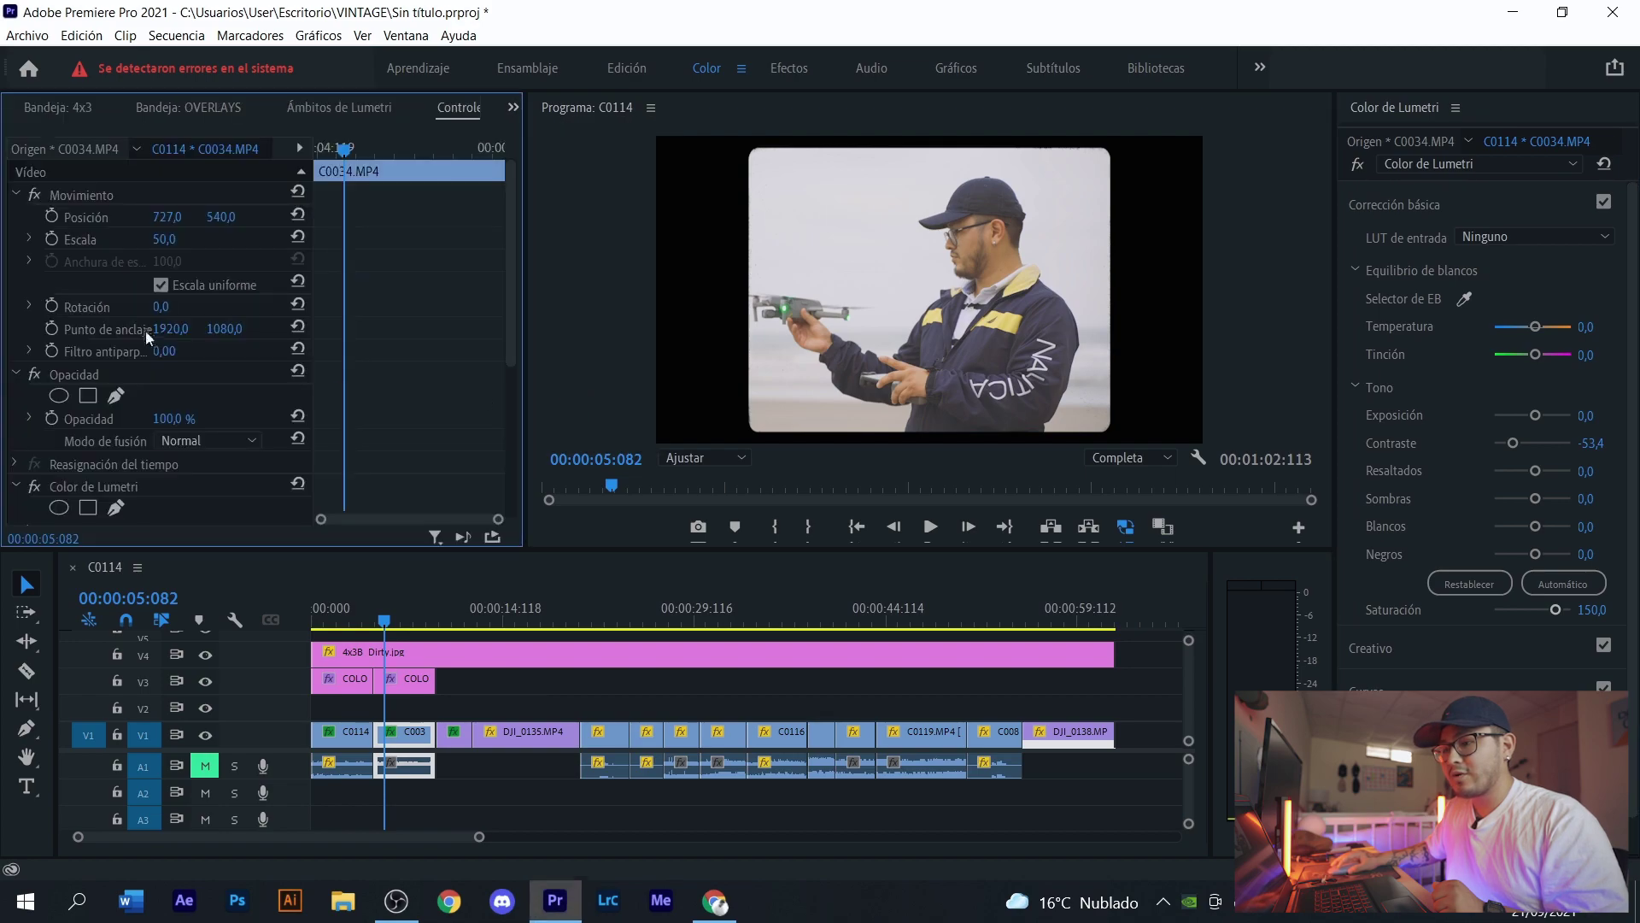
pyautogui.moveTo(165, 221); pyautogui.dragTo(214, 221)
pyautogui.moveTo(377, 618); pyautogui.dragTo(407, 621)
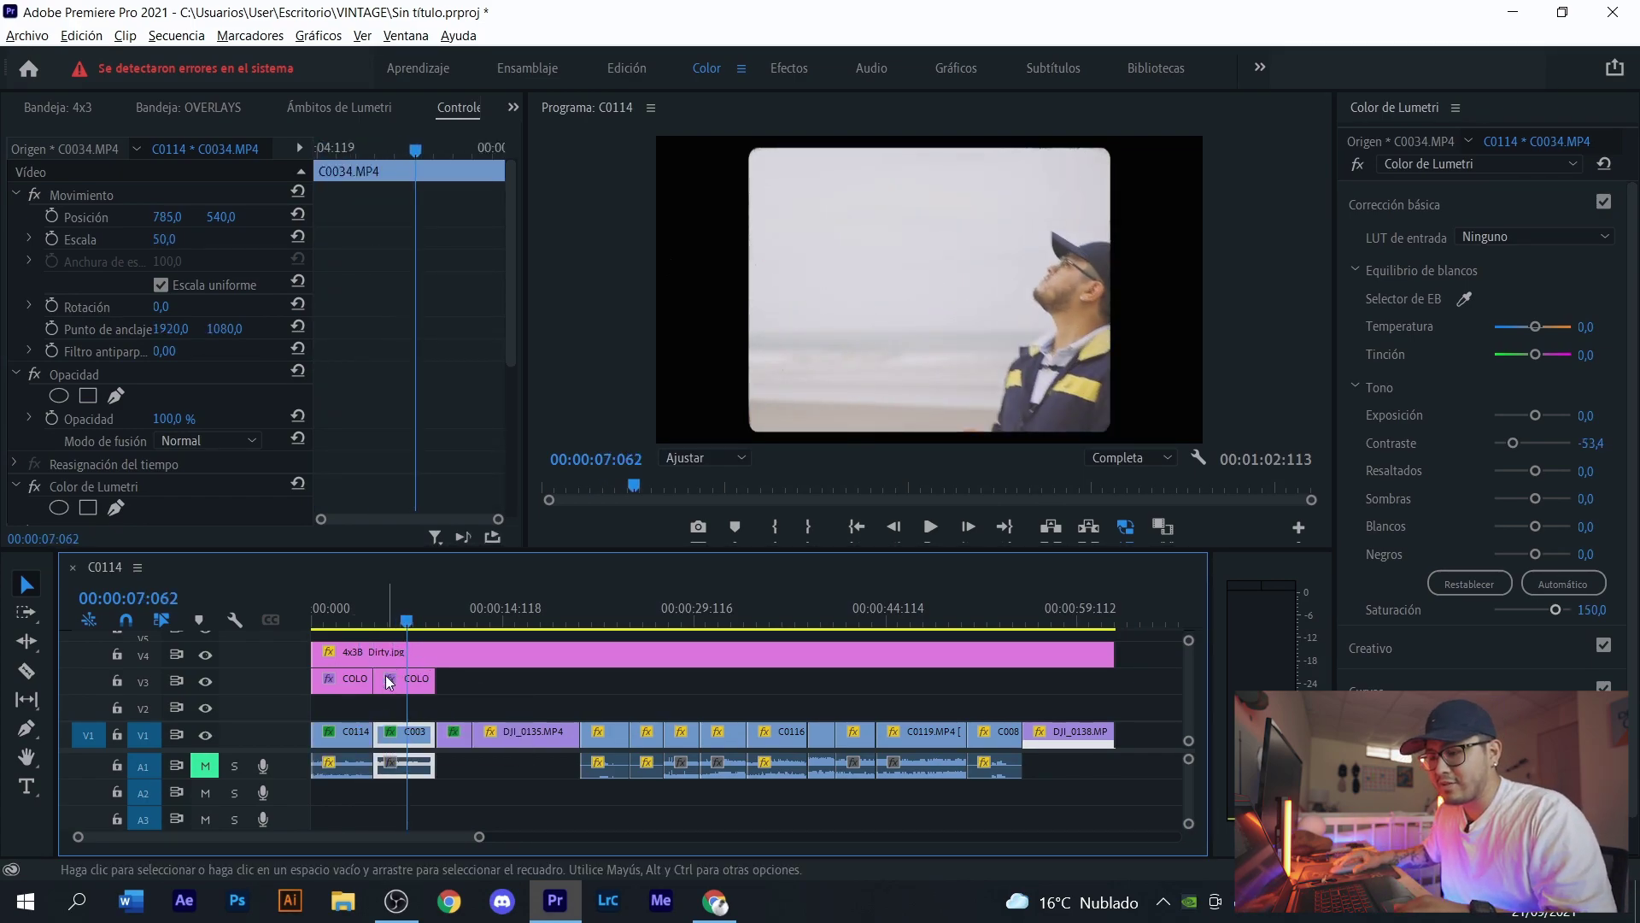
pyautogui.click(389, 672)
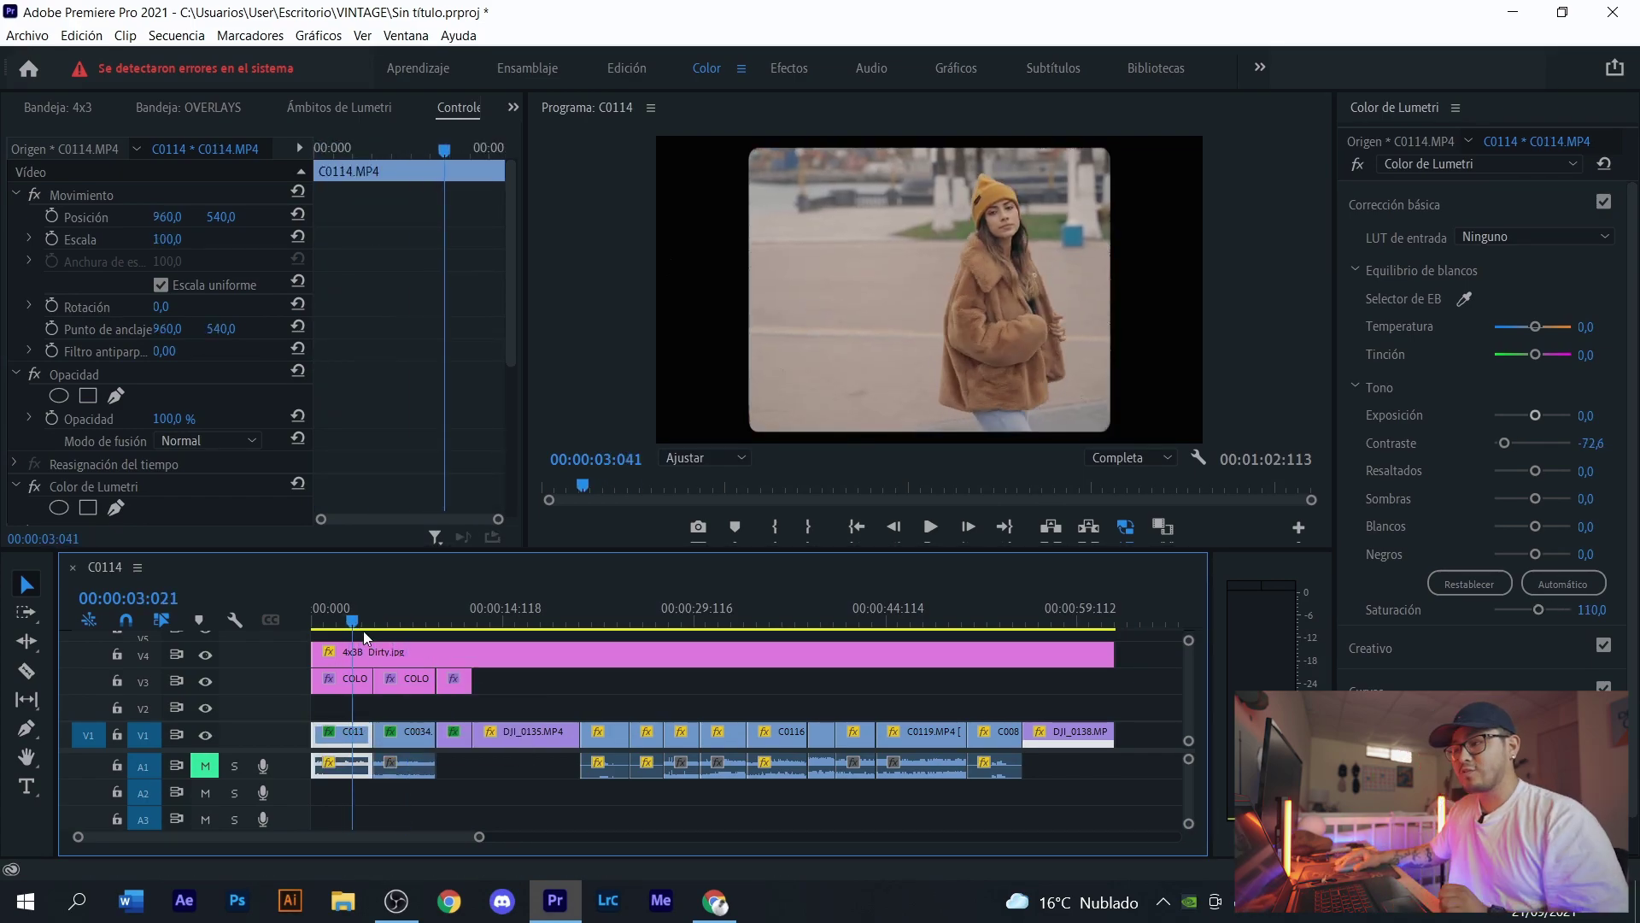
pyautogui.moveTo(362, 630); pyautogui.dragTo(388, 632)
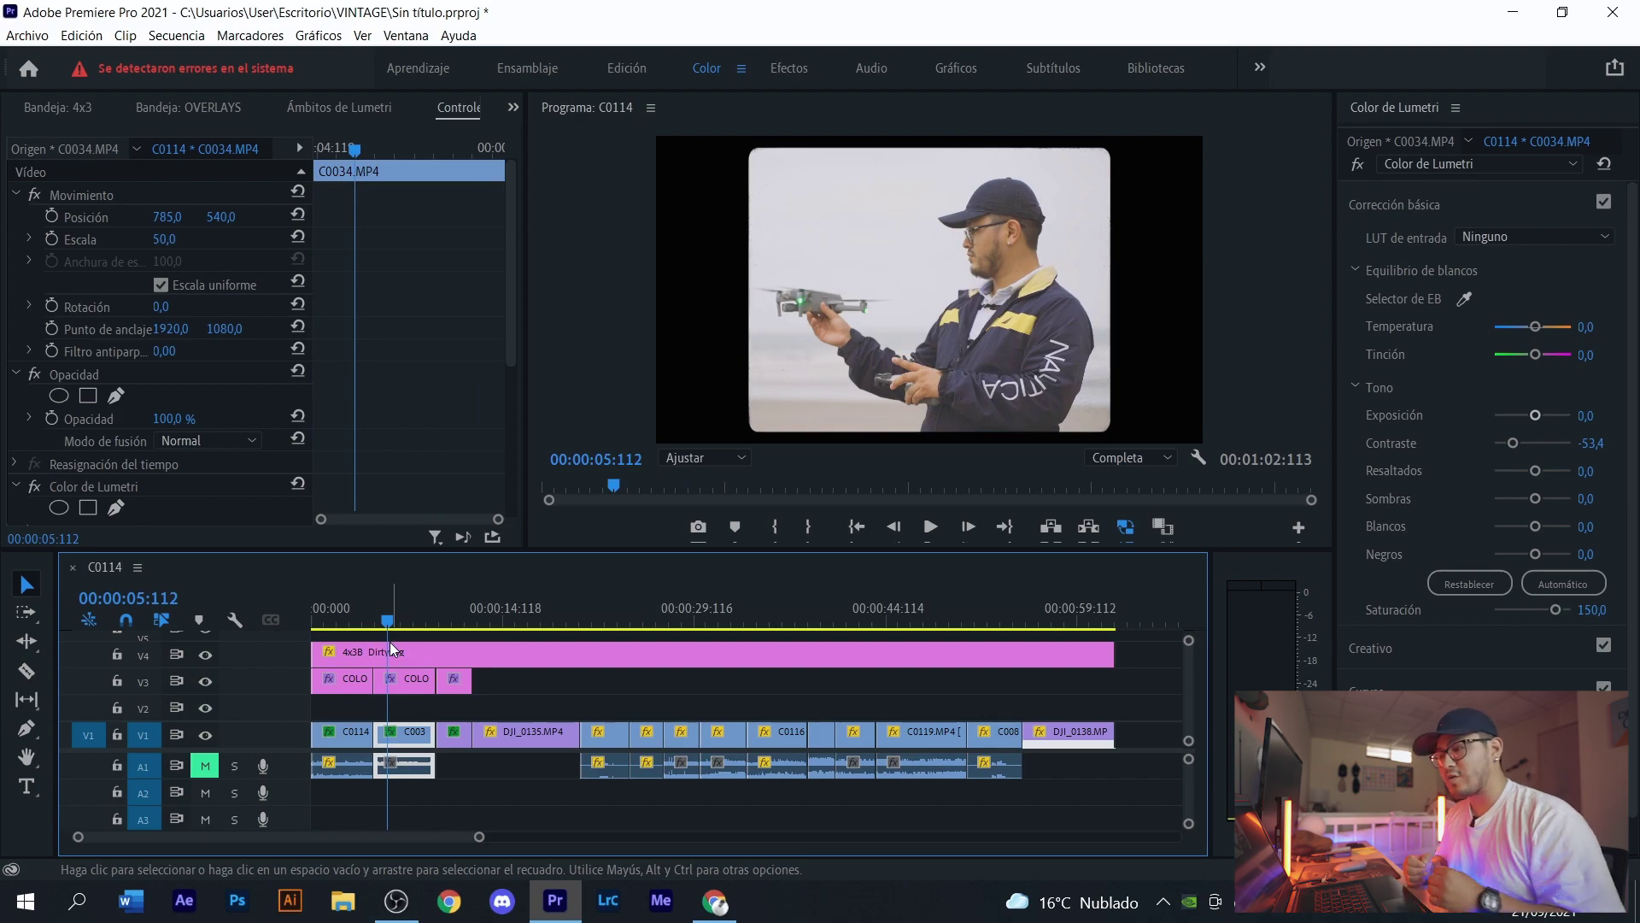
# - Place the Distortion Dirt and Scratches overlay from the GRANO bin at the start of track V2
pyautogui.click(513, 107)
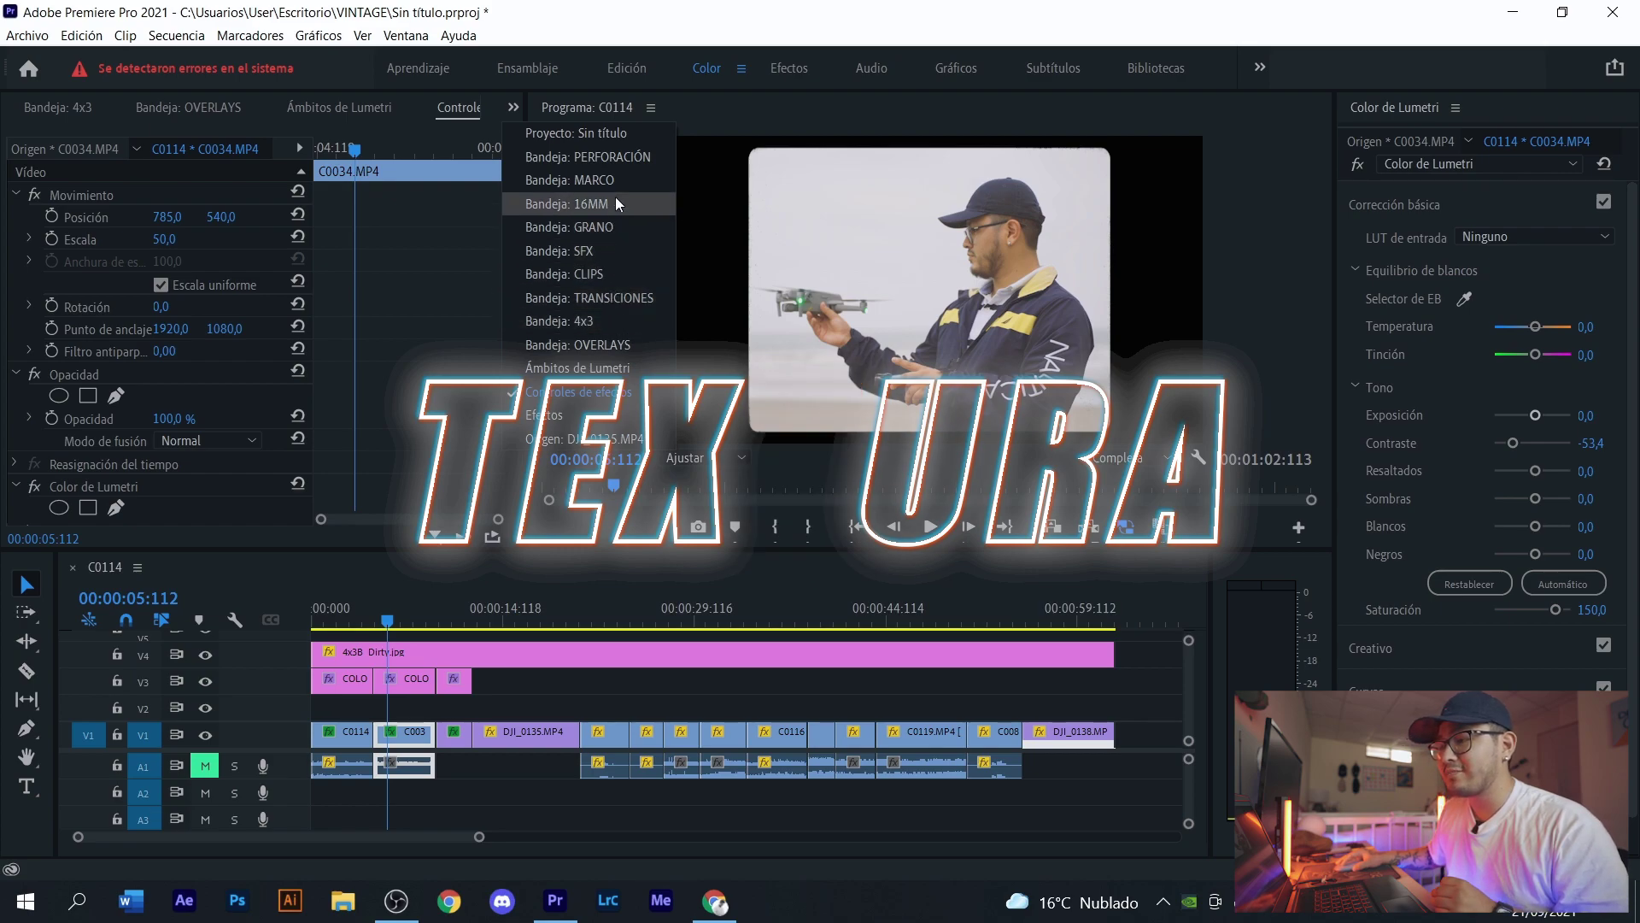
pyautogui.click(577, 133)
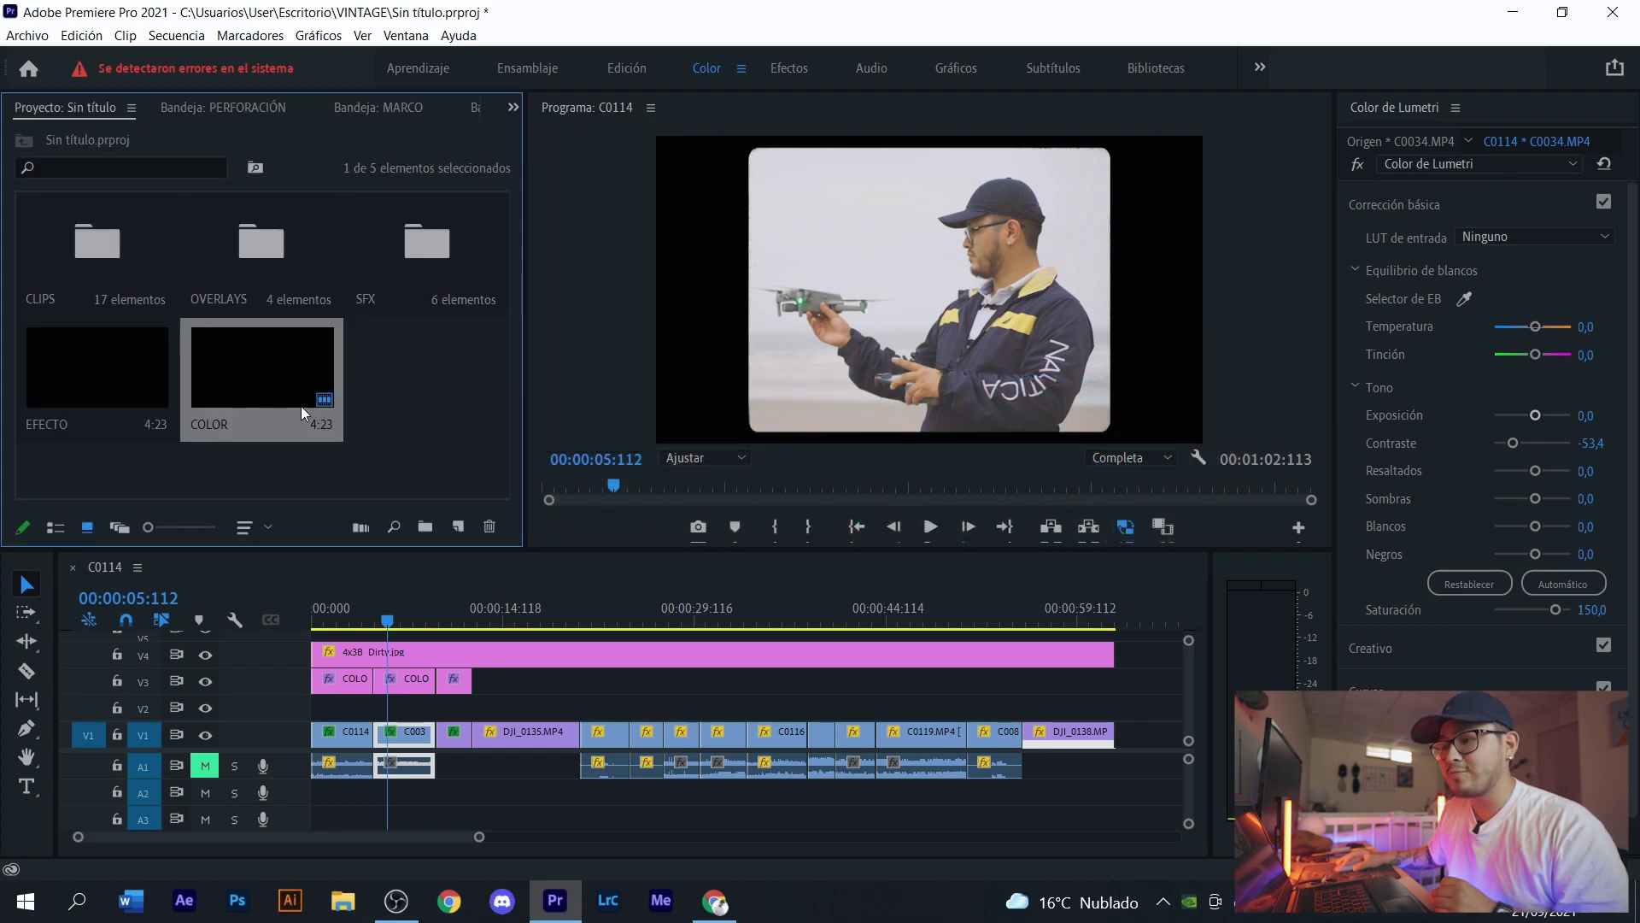
pyautogui.doubleClick(227, 246)
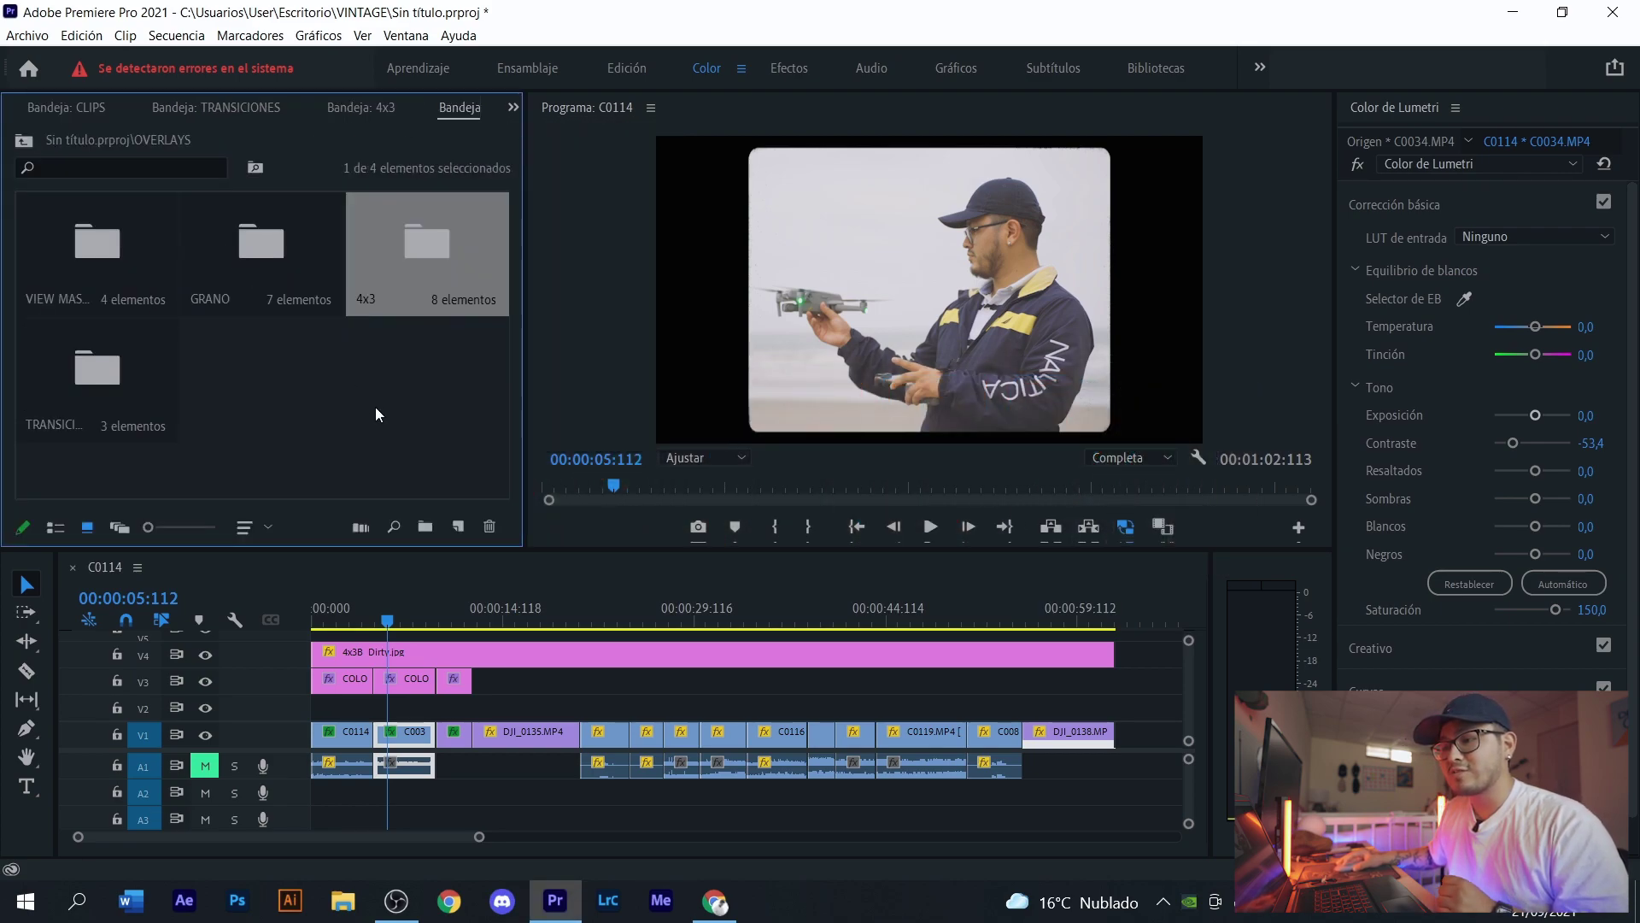
pyautogui.doubleClick(234, 249)
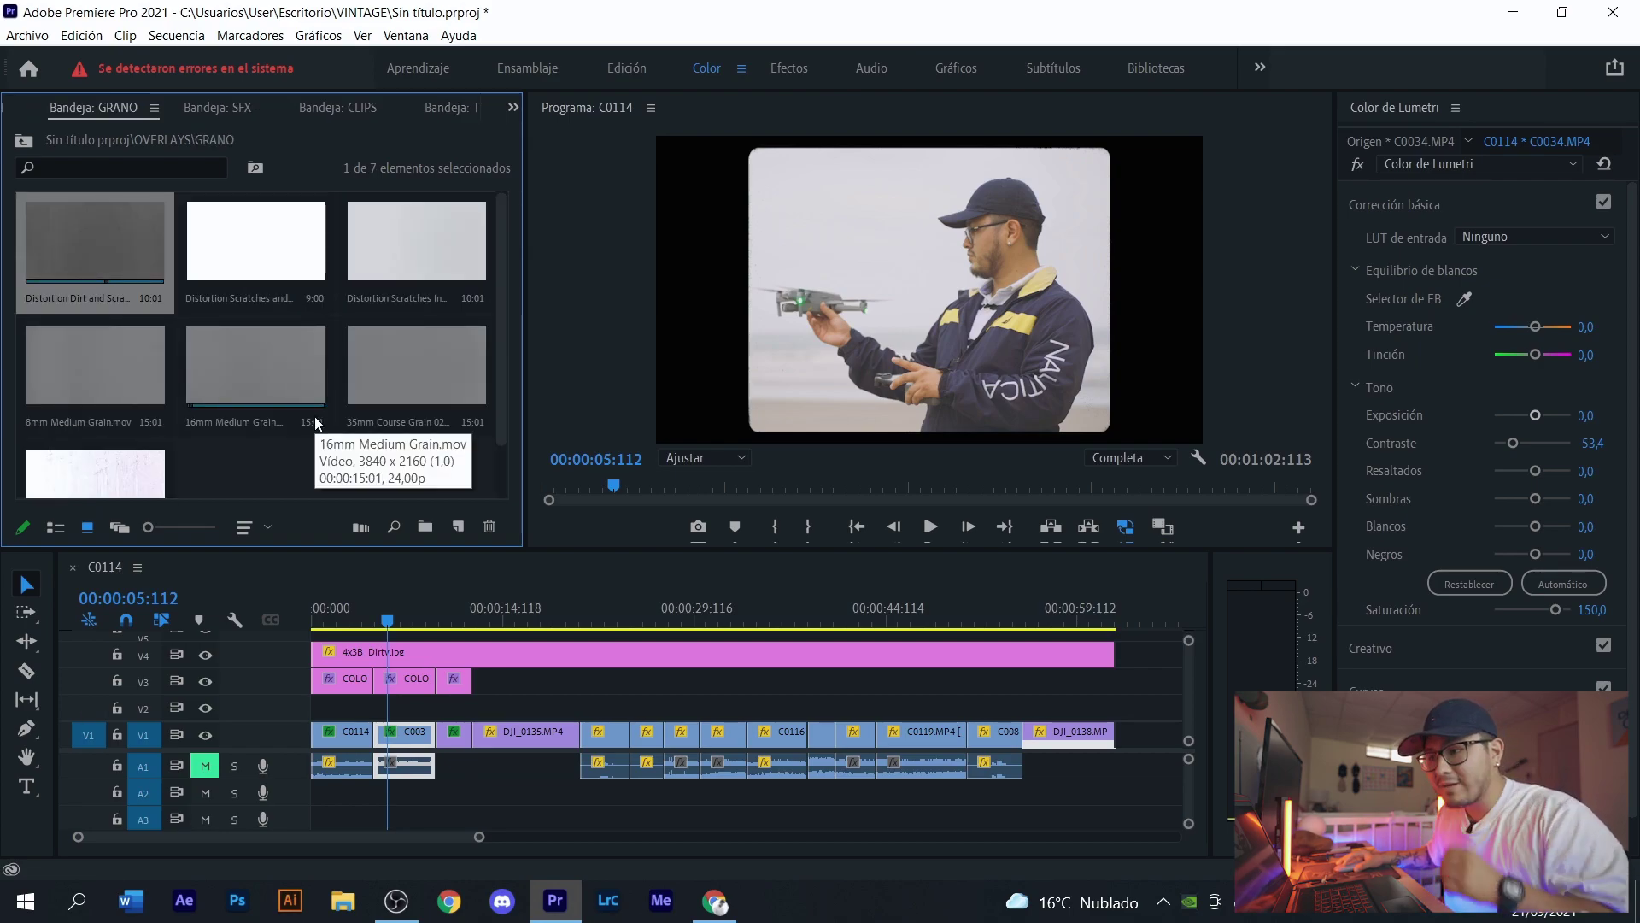
pyautogui.moveTo(78, 254); pyautogui.dragTo(361, 709)
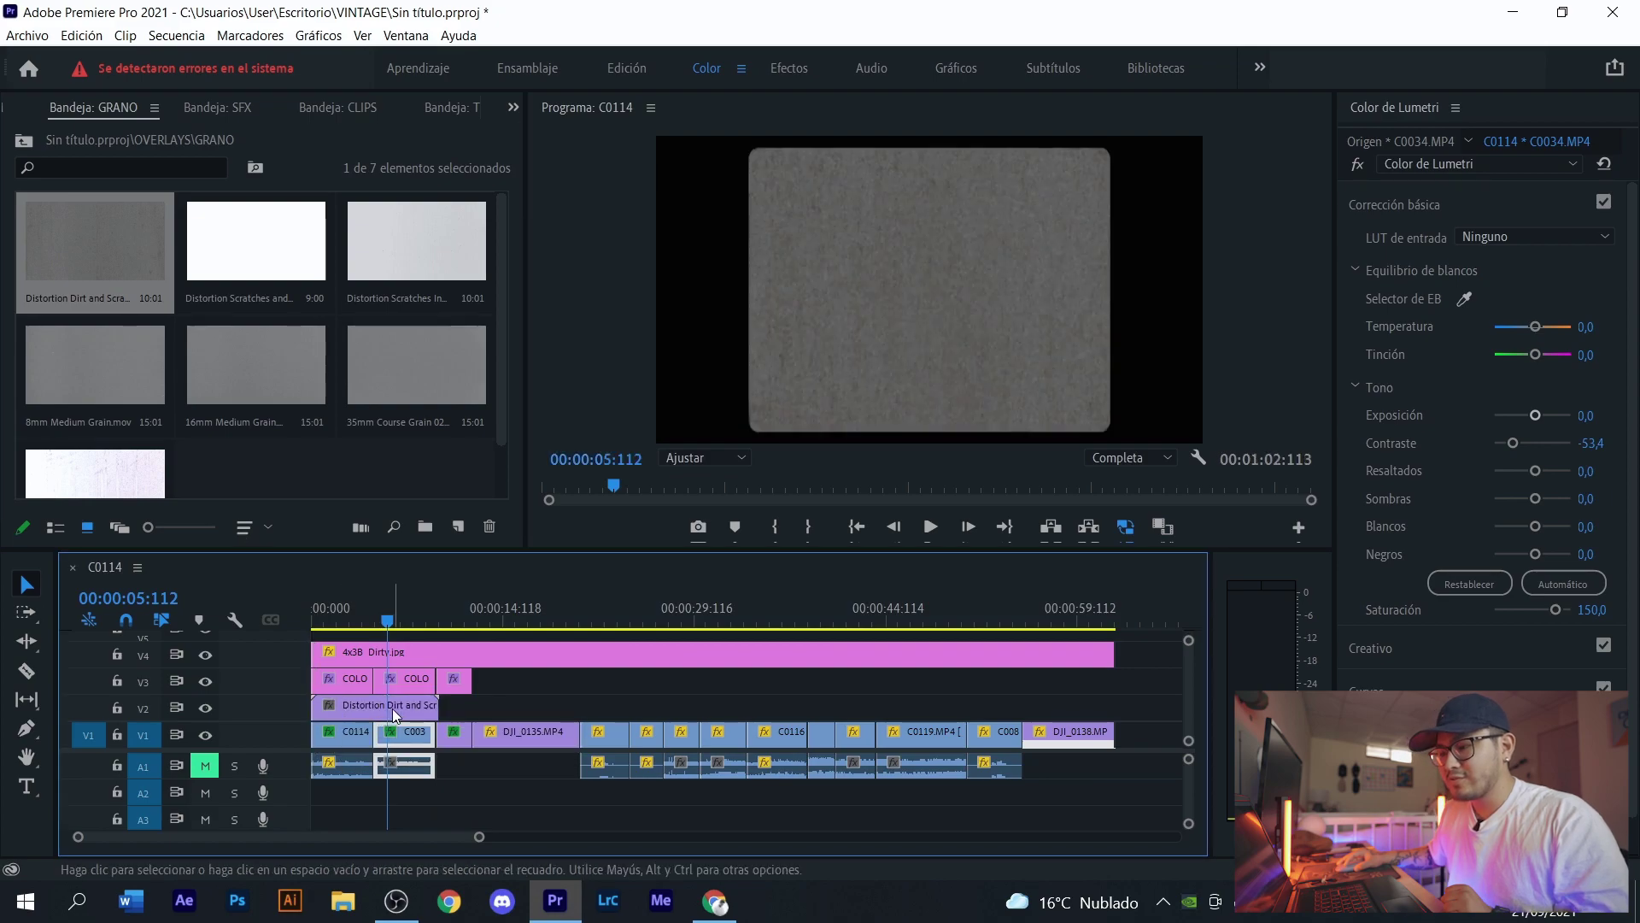
# - Fit the Distortion Dirt and Scratches overlay to the frame size and set its blend mode to Superposición
pyautogui.click(392, 709)
pyautogui.click(514, 107)
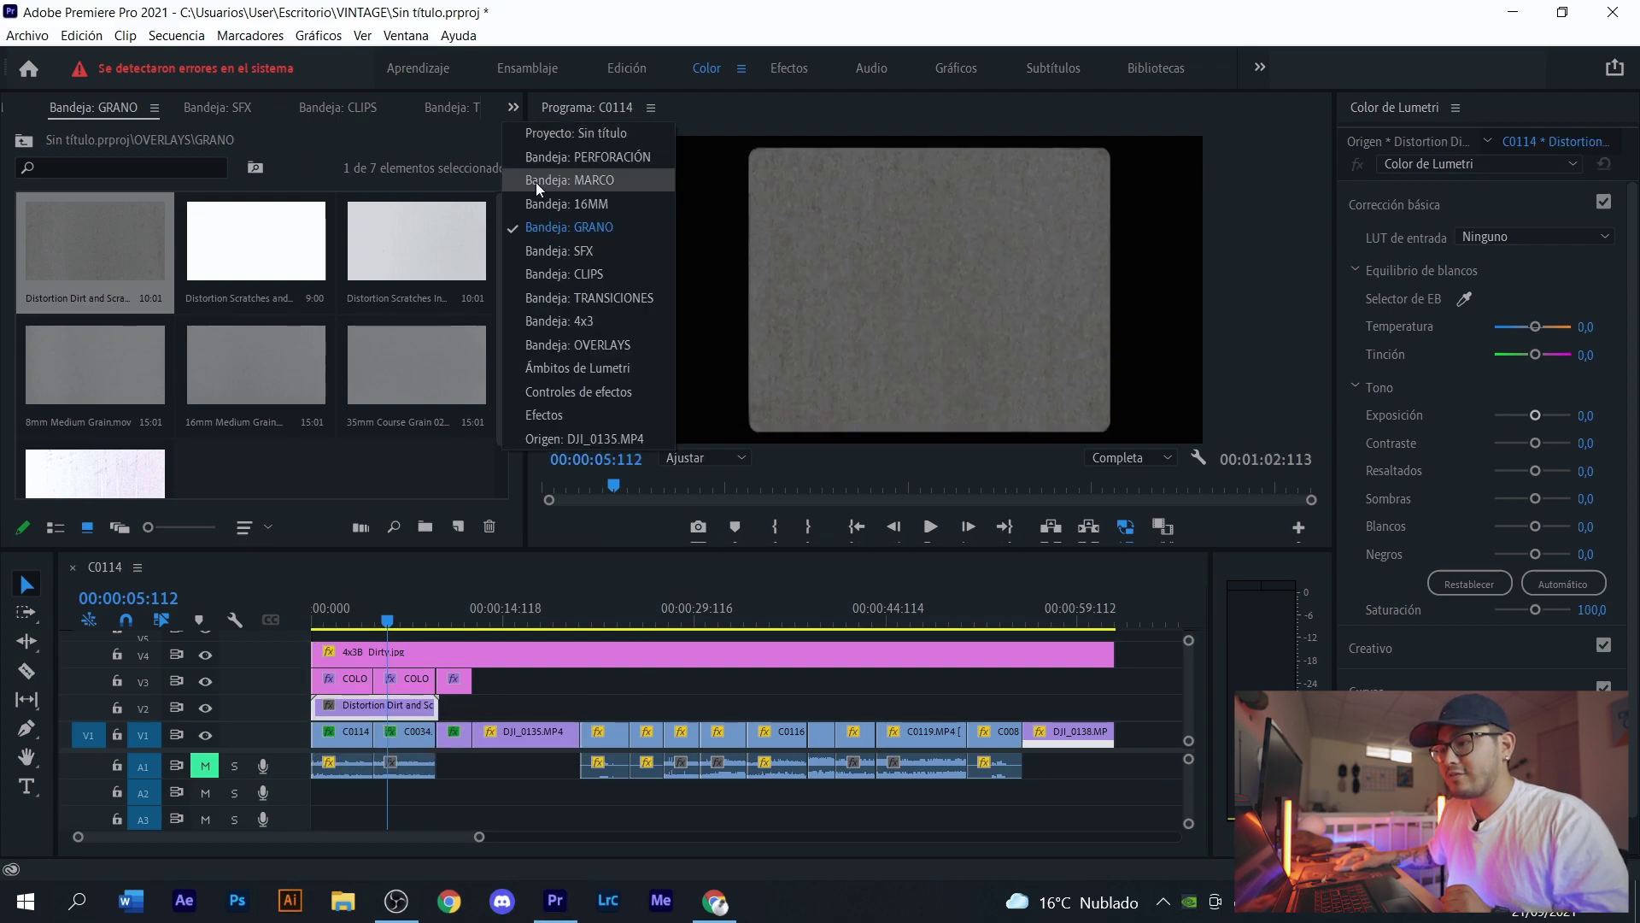
pyautogui.click(581, 391)
pyautogui.rightClick(402, 701)
pyautogui.click(506, 700)
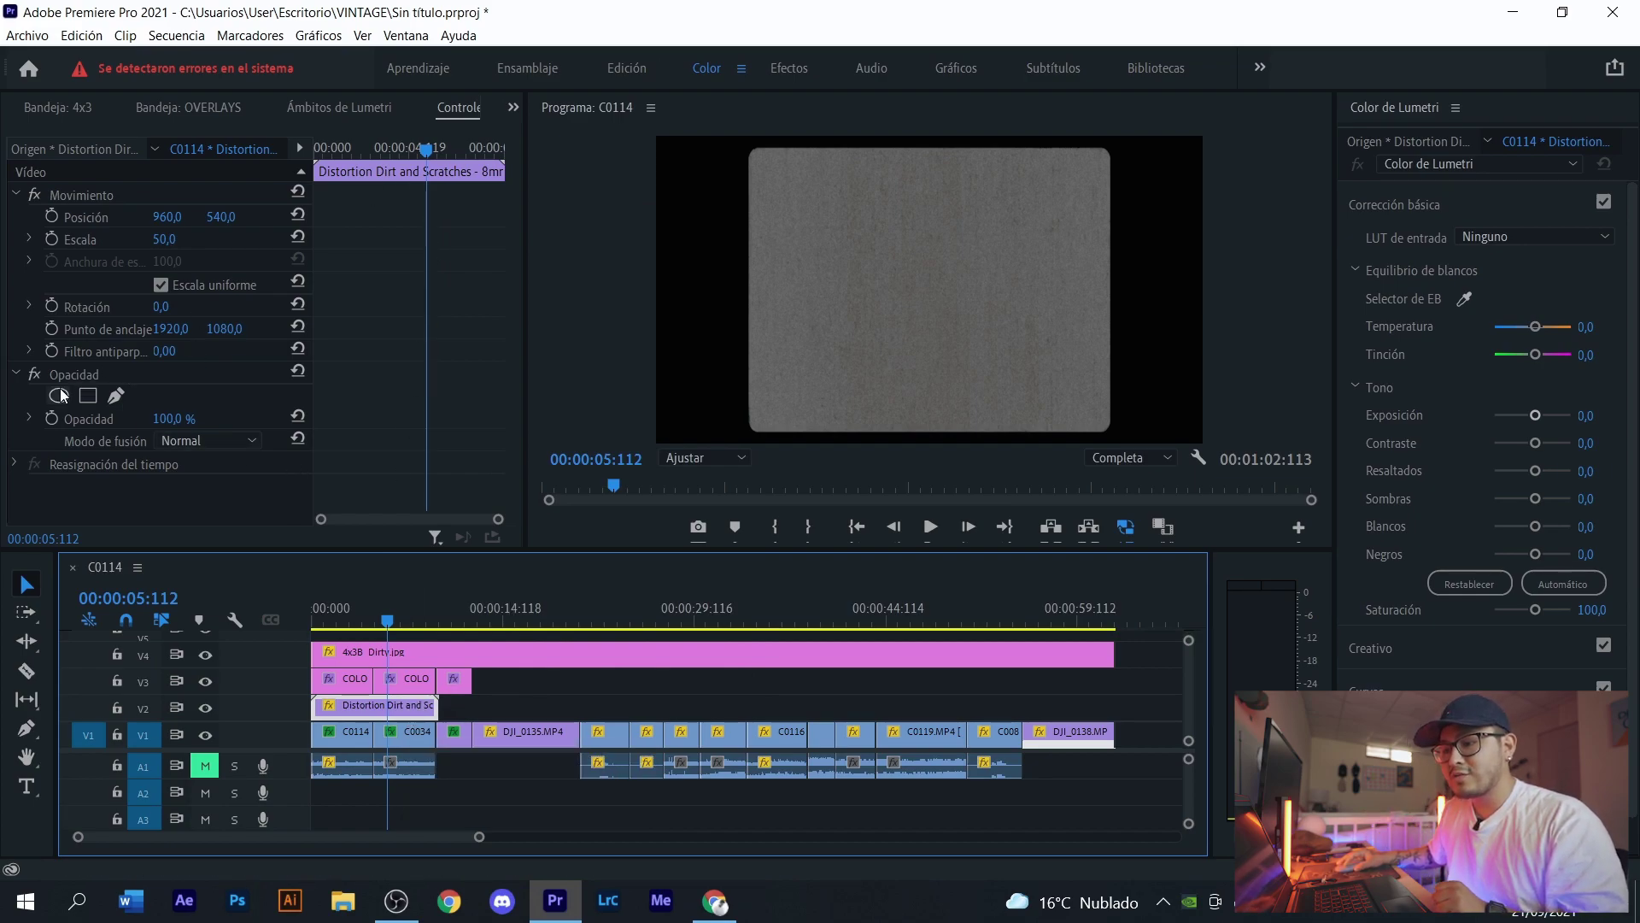
pyautogui.click(192, 437)
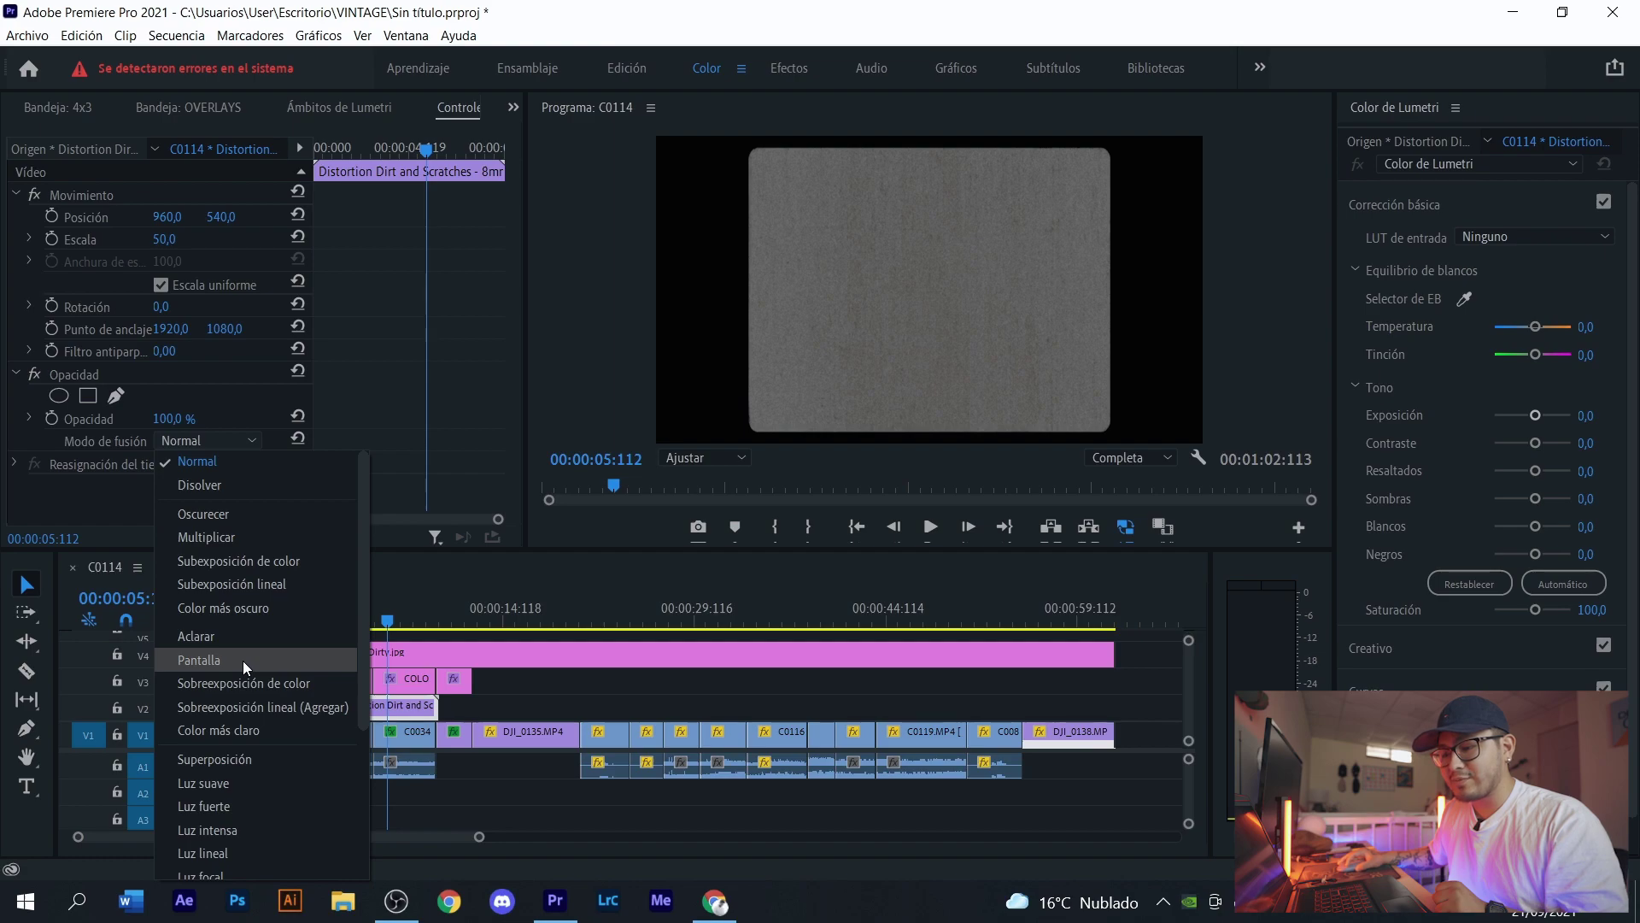
pyautogui.click(248, 761)
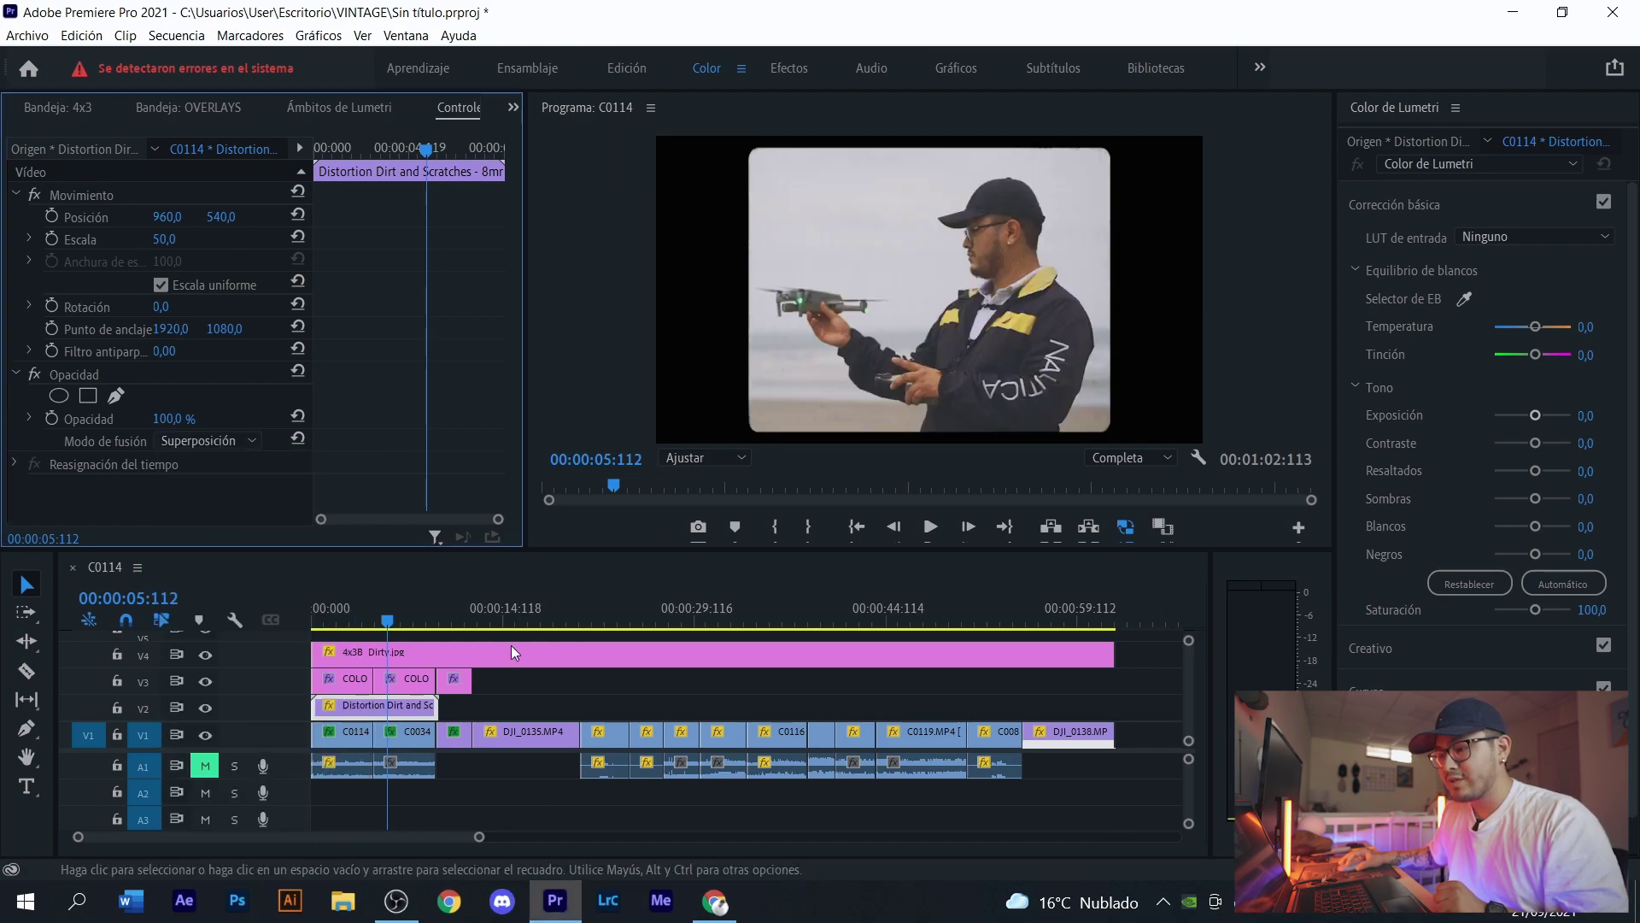
# - Check the dirt overlay with track V2 hidden and shown and in playback, and delete it from the timeline
pyautogui.click(403, 706)
pyautogui.click(205, 707)
pyautogui.click(205, 707)
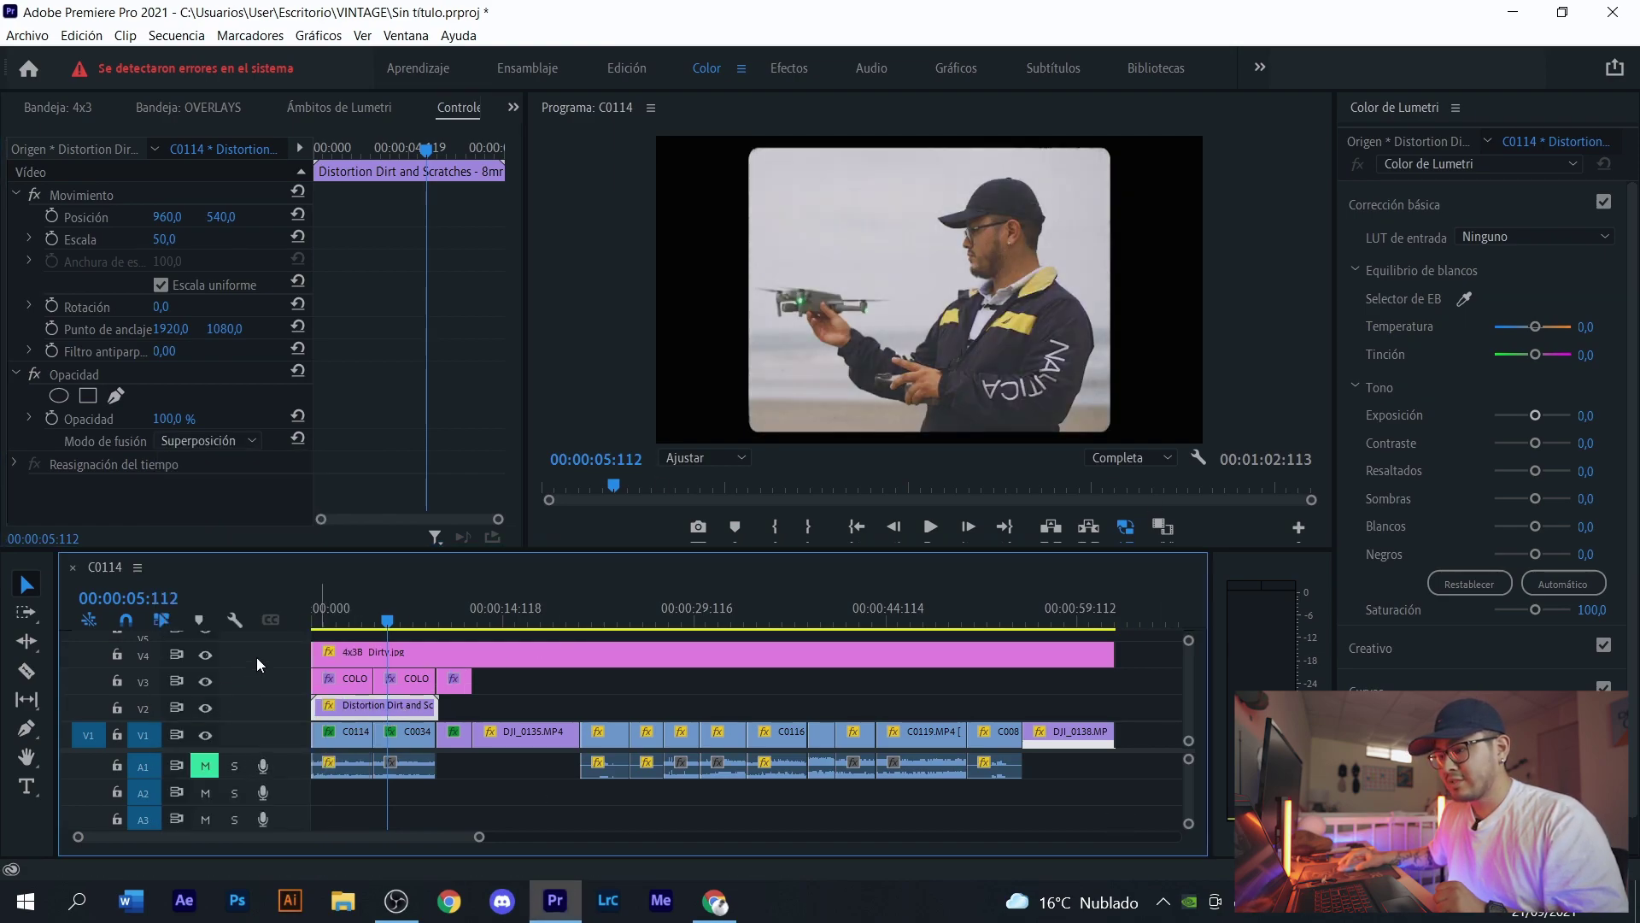
pyautogui.moveTo(337, 612); pyautogui.dragTo(294, 612)
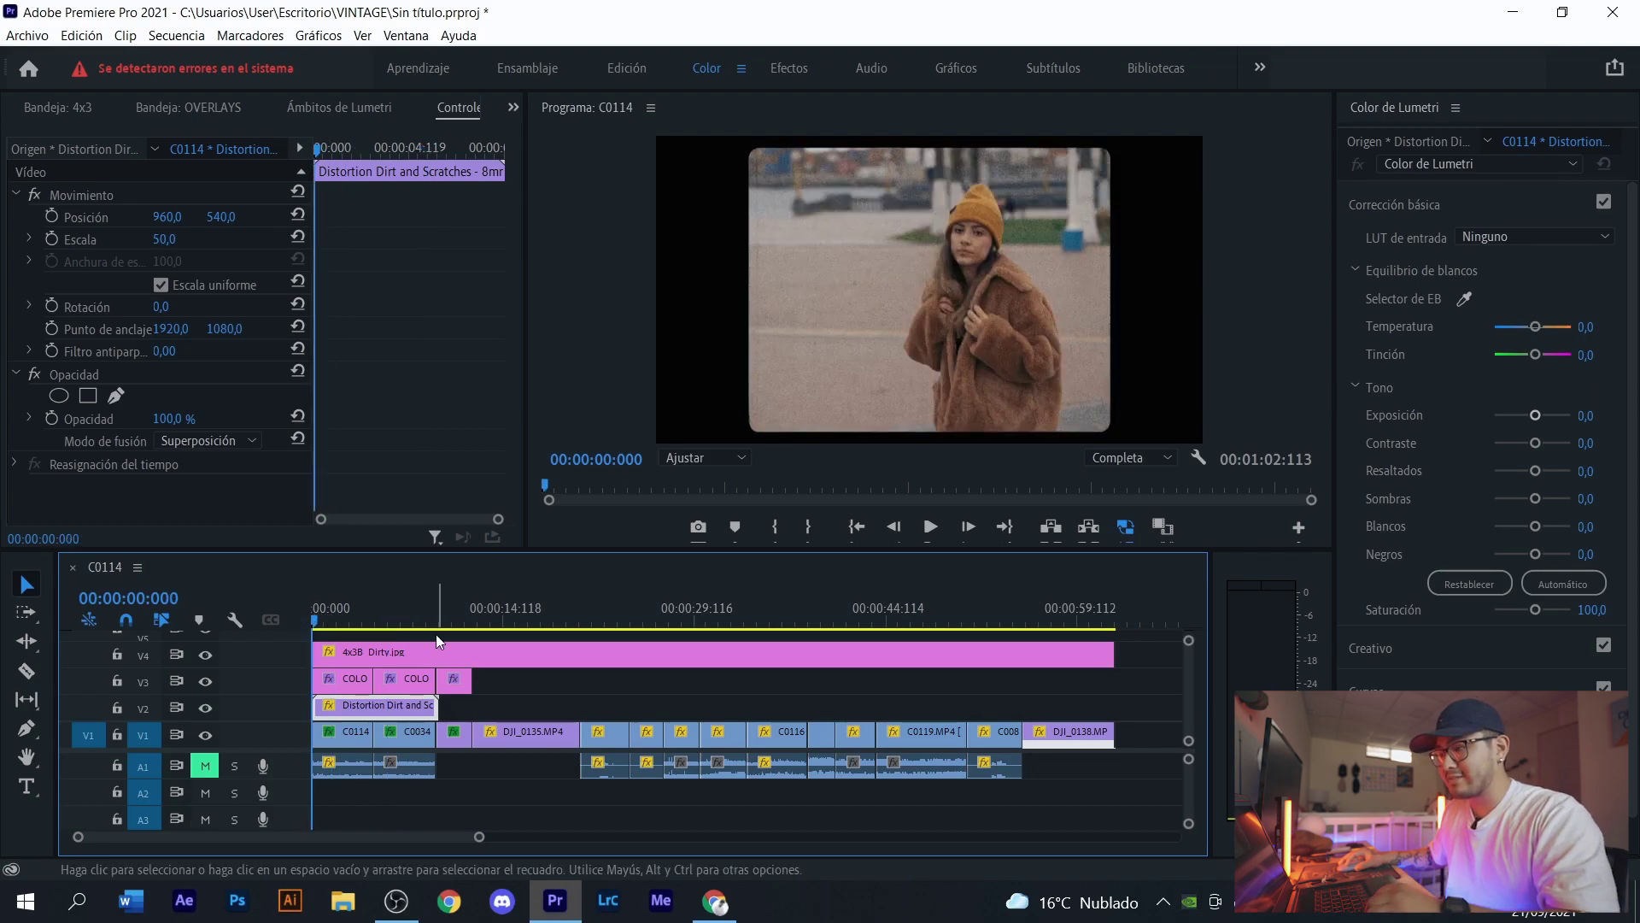
pyautogui.press('space')
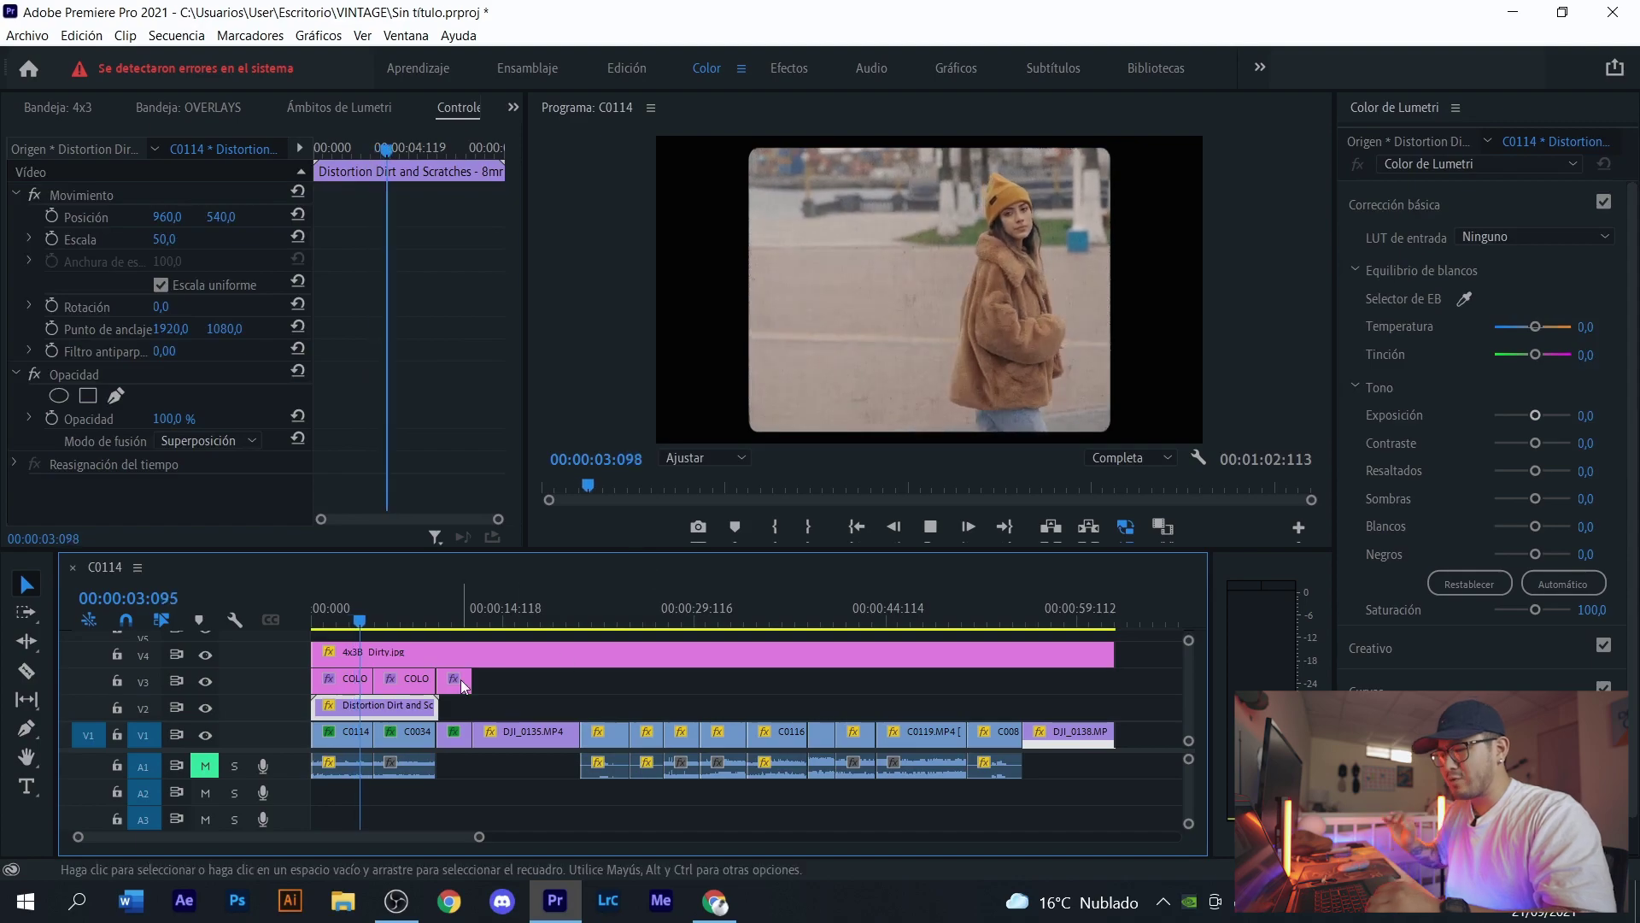
pyautogui.press('space')
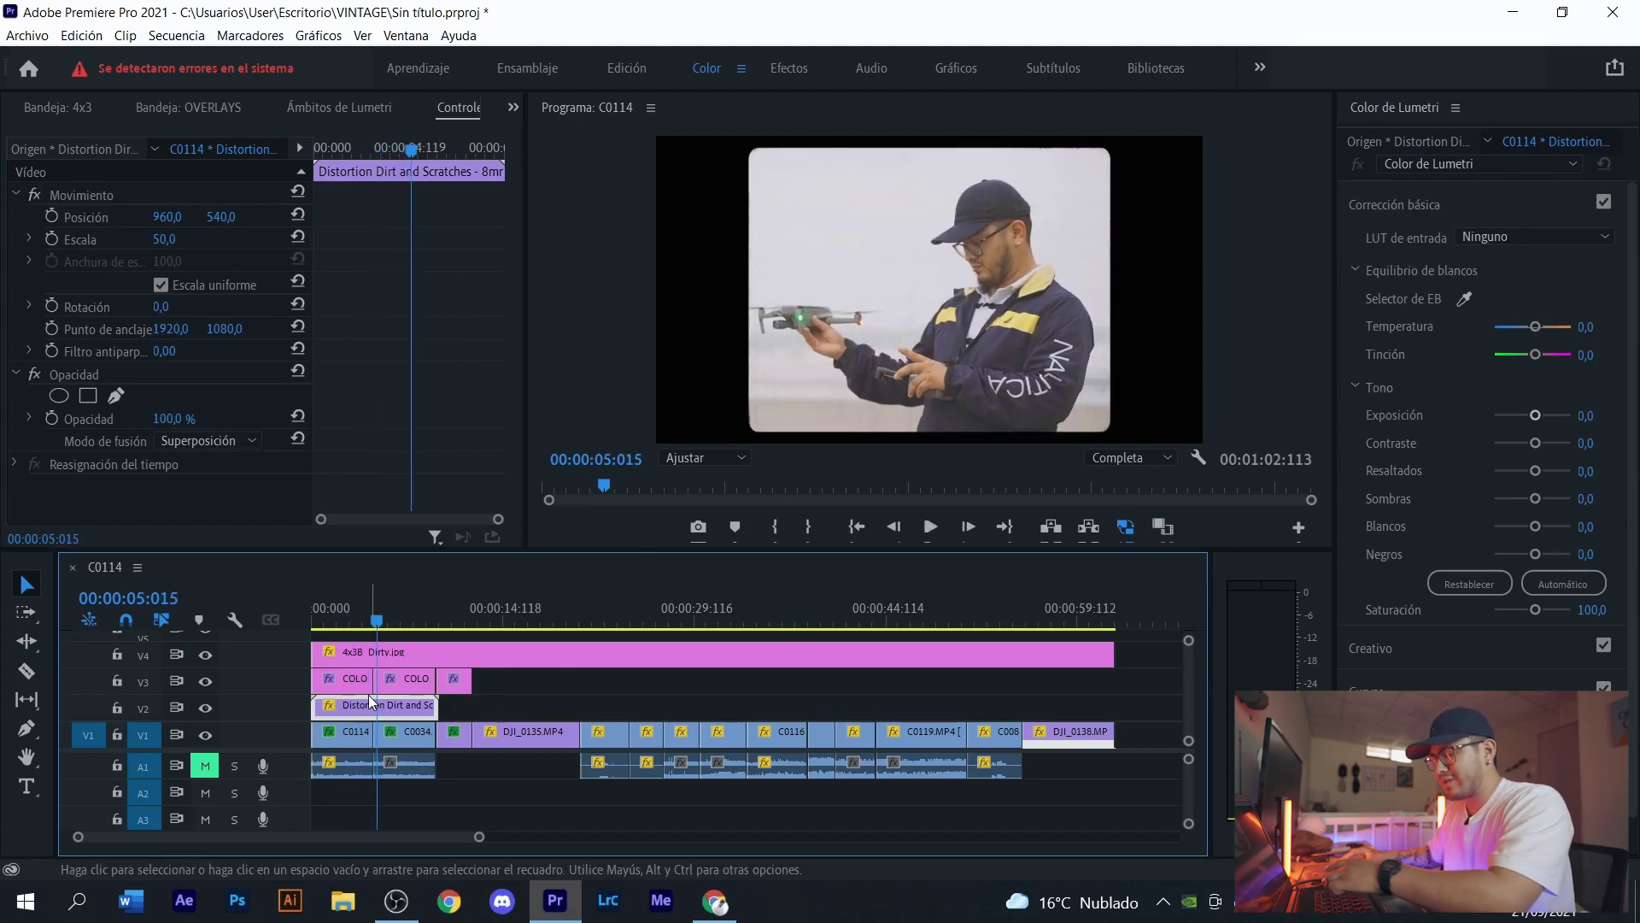
pyautogui.press('Delete')
# - Place 8mm Medium Grain.mov from the GRANO bin at the start of track V2 and fit it to the frame size
pyautogui.click(512, 107)
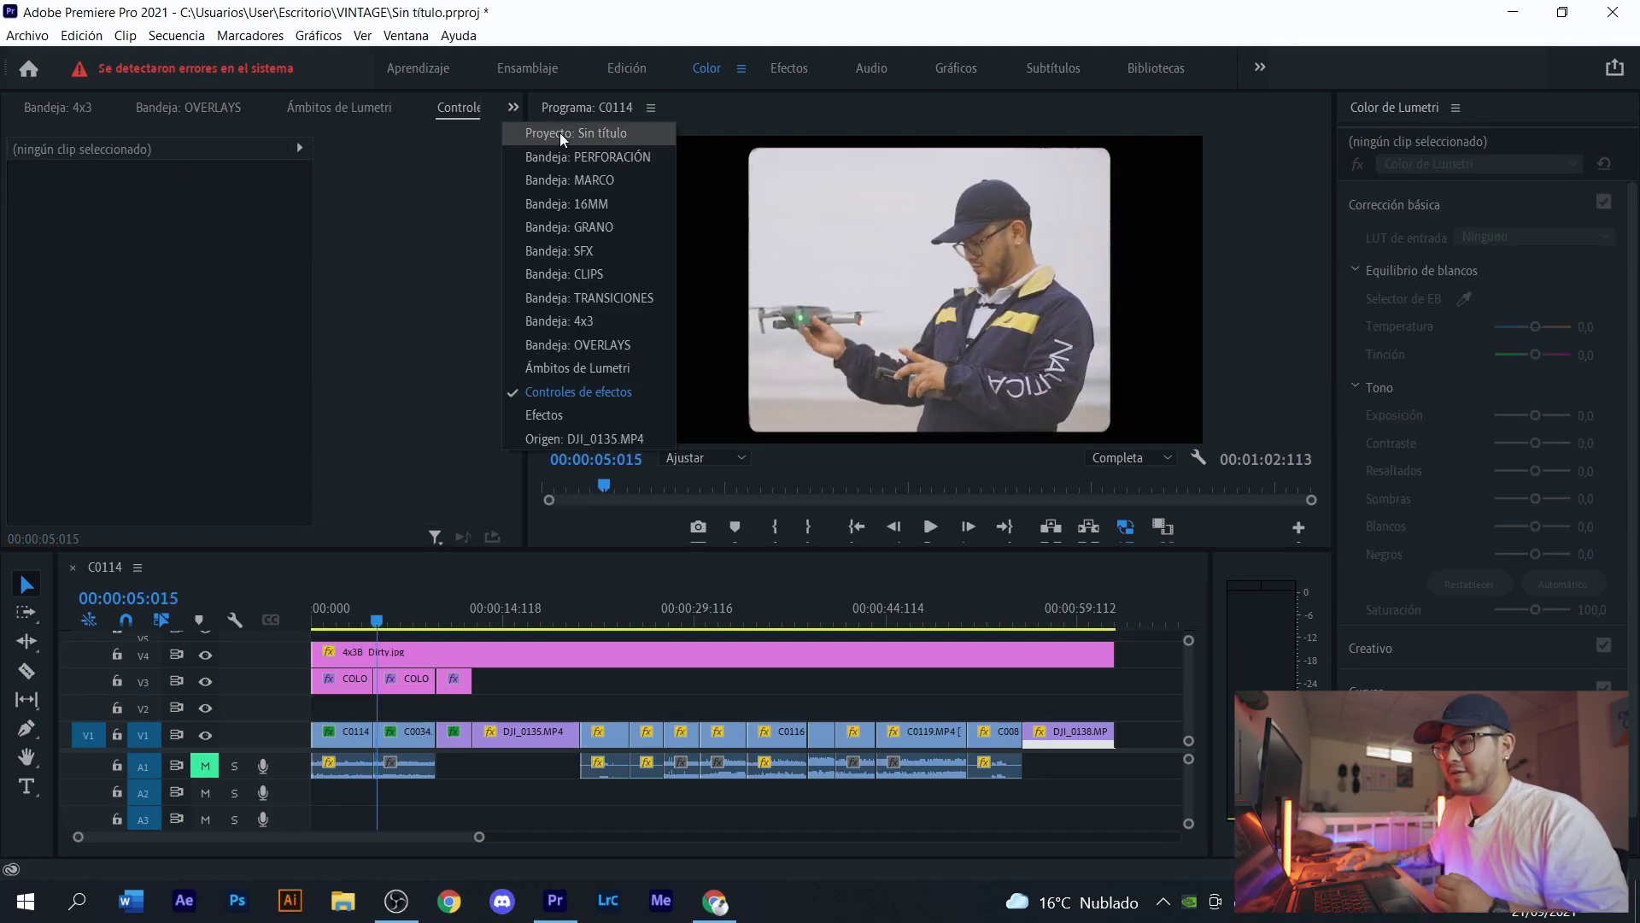
pyautogui.click(560, 132)
pyautogui.doubleClick(260, 243)
pyautogui.doubleClick(289, 289)
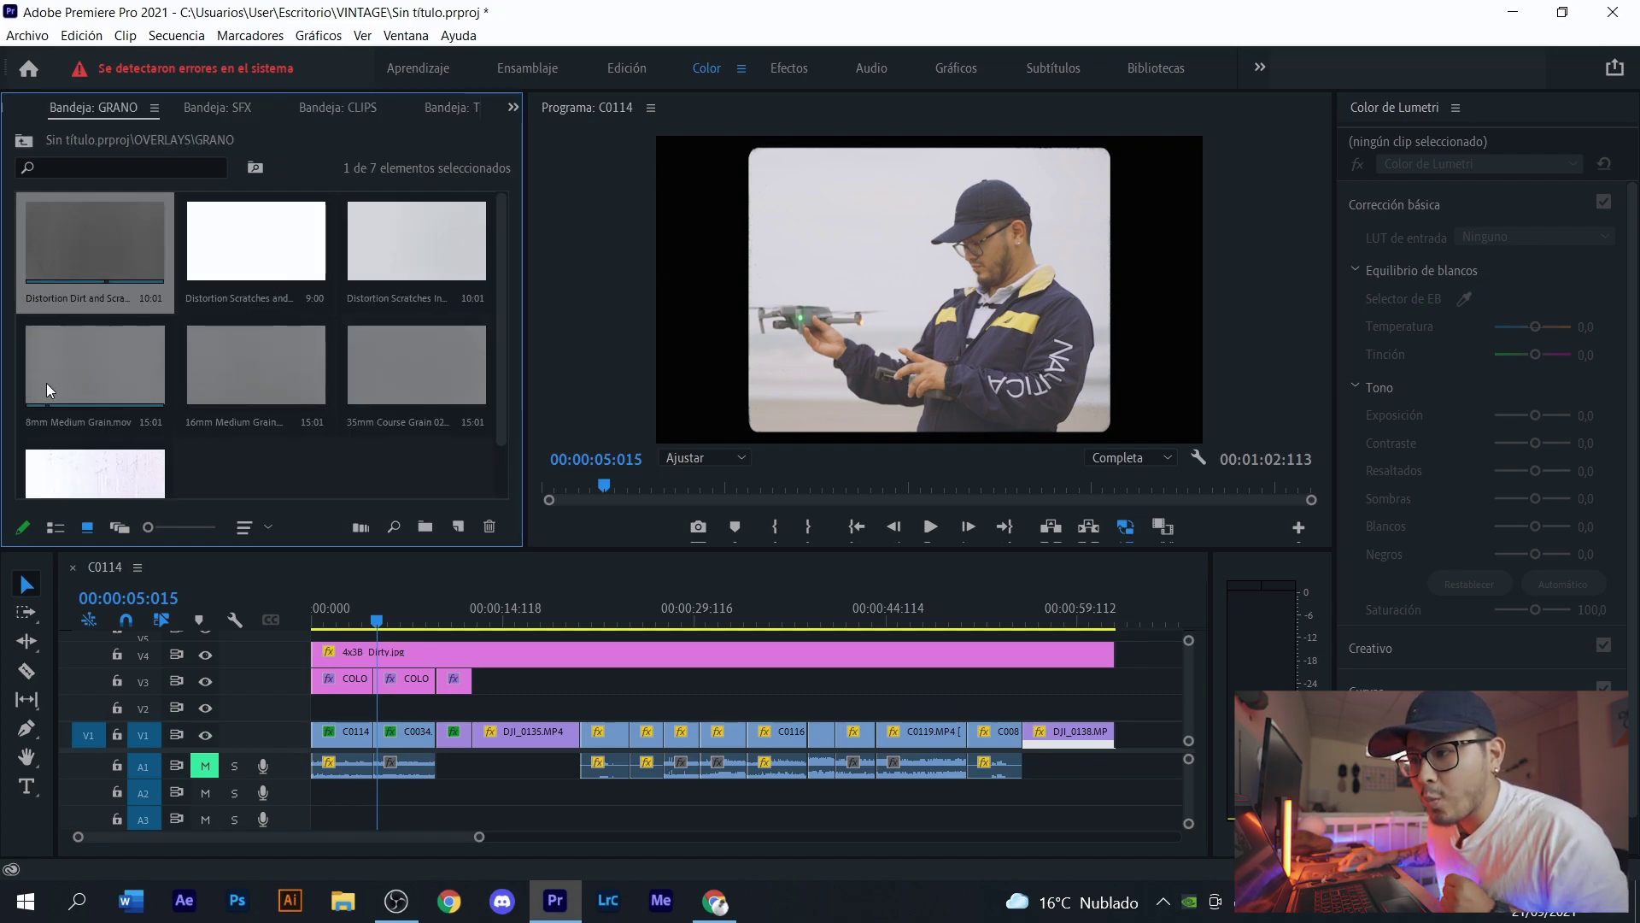
pyautogui.moveTo(100, 366); pyautogui.dragTo(335, 707)
pyautogui.rightClick(352, 707)
pyautogui.click(427, 709)
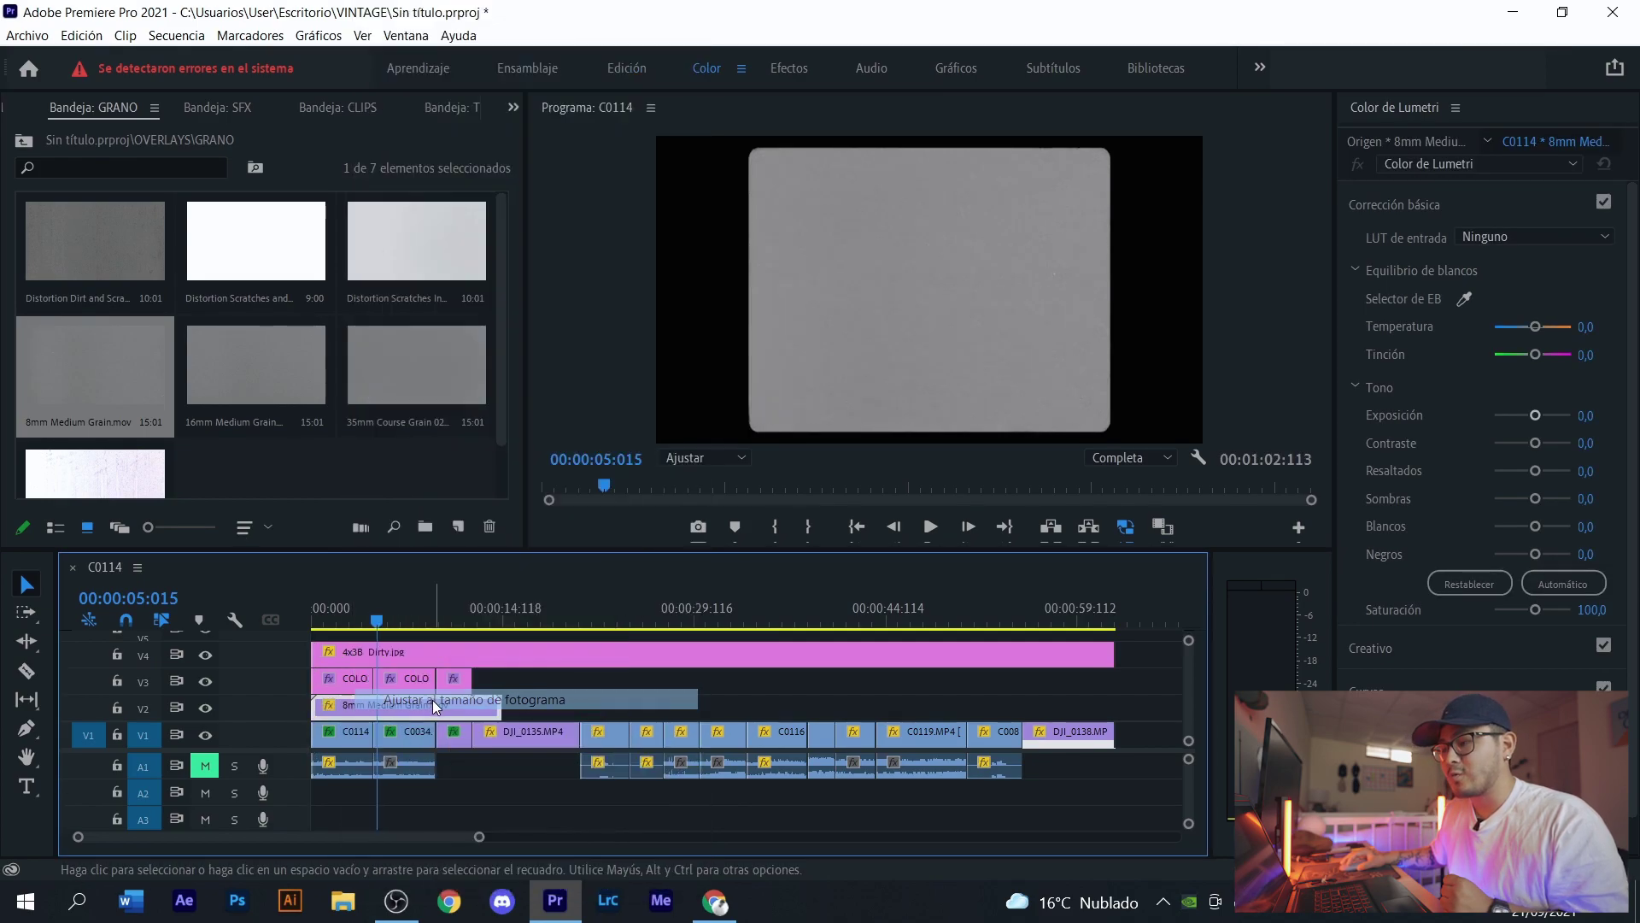
# - Set the blend mode of the 8mm Medium Grain.mov overlay to Superposición
pyautogui.click(513, 108)
pyautogui.click(603, 371)
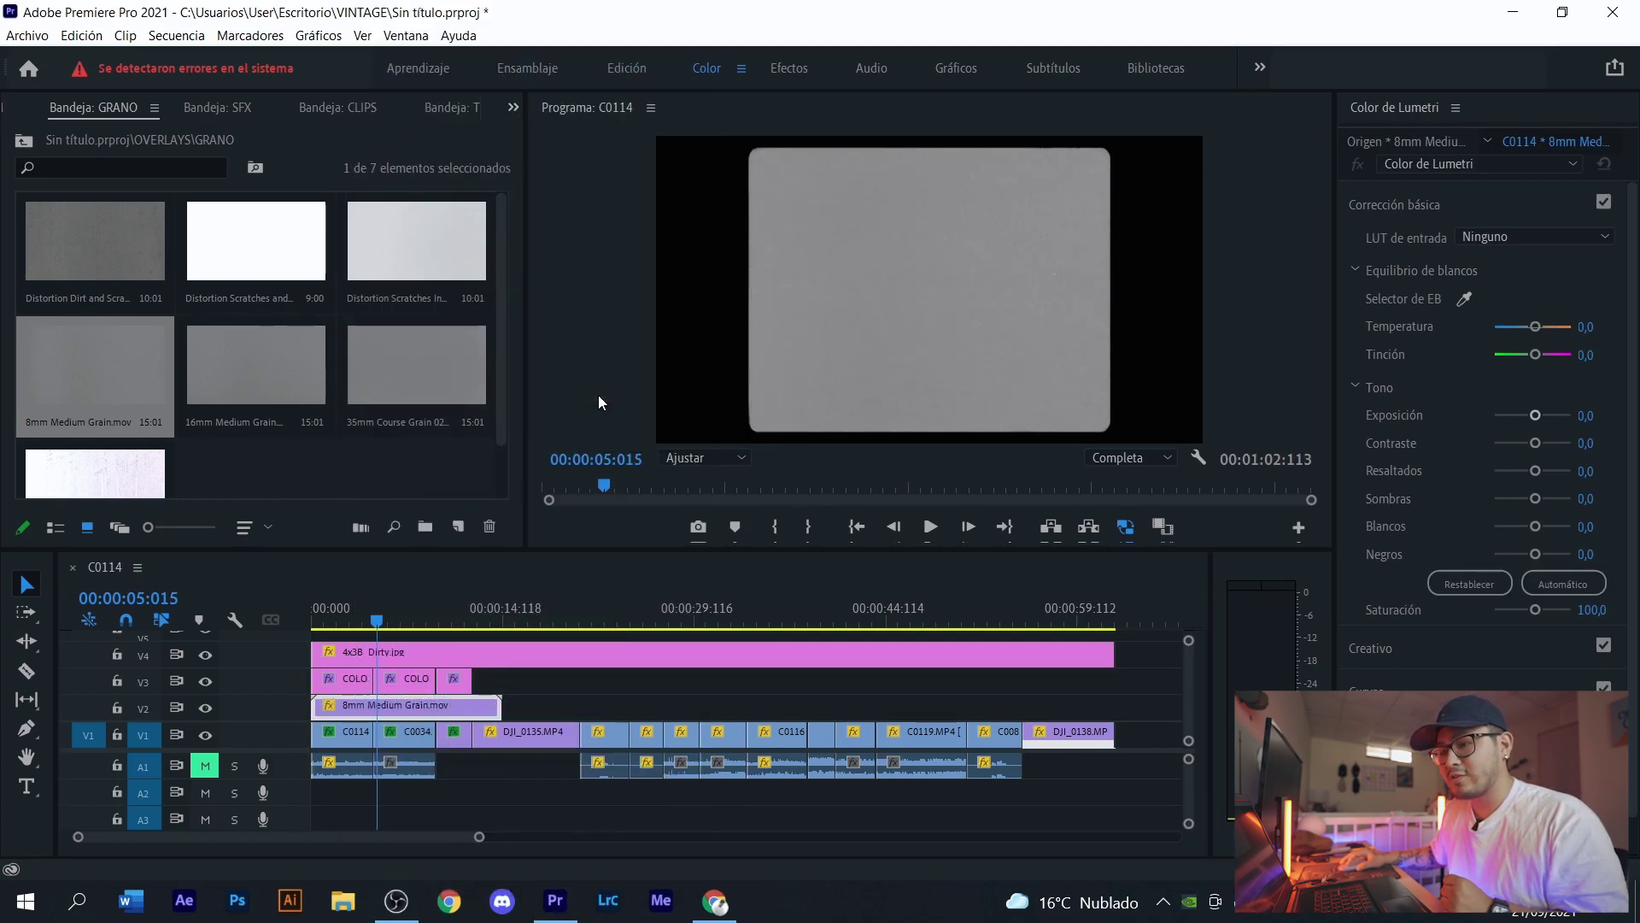
pyautogui.click(217, 444)
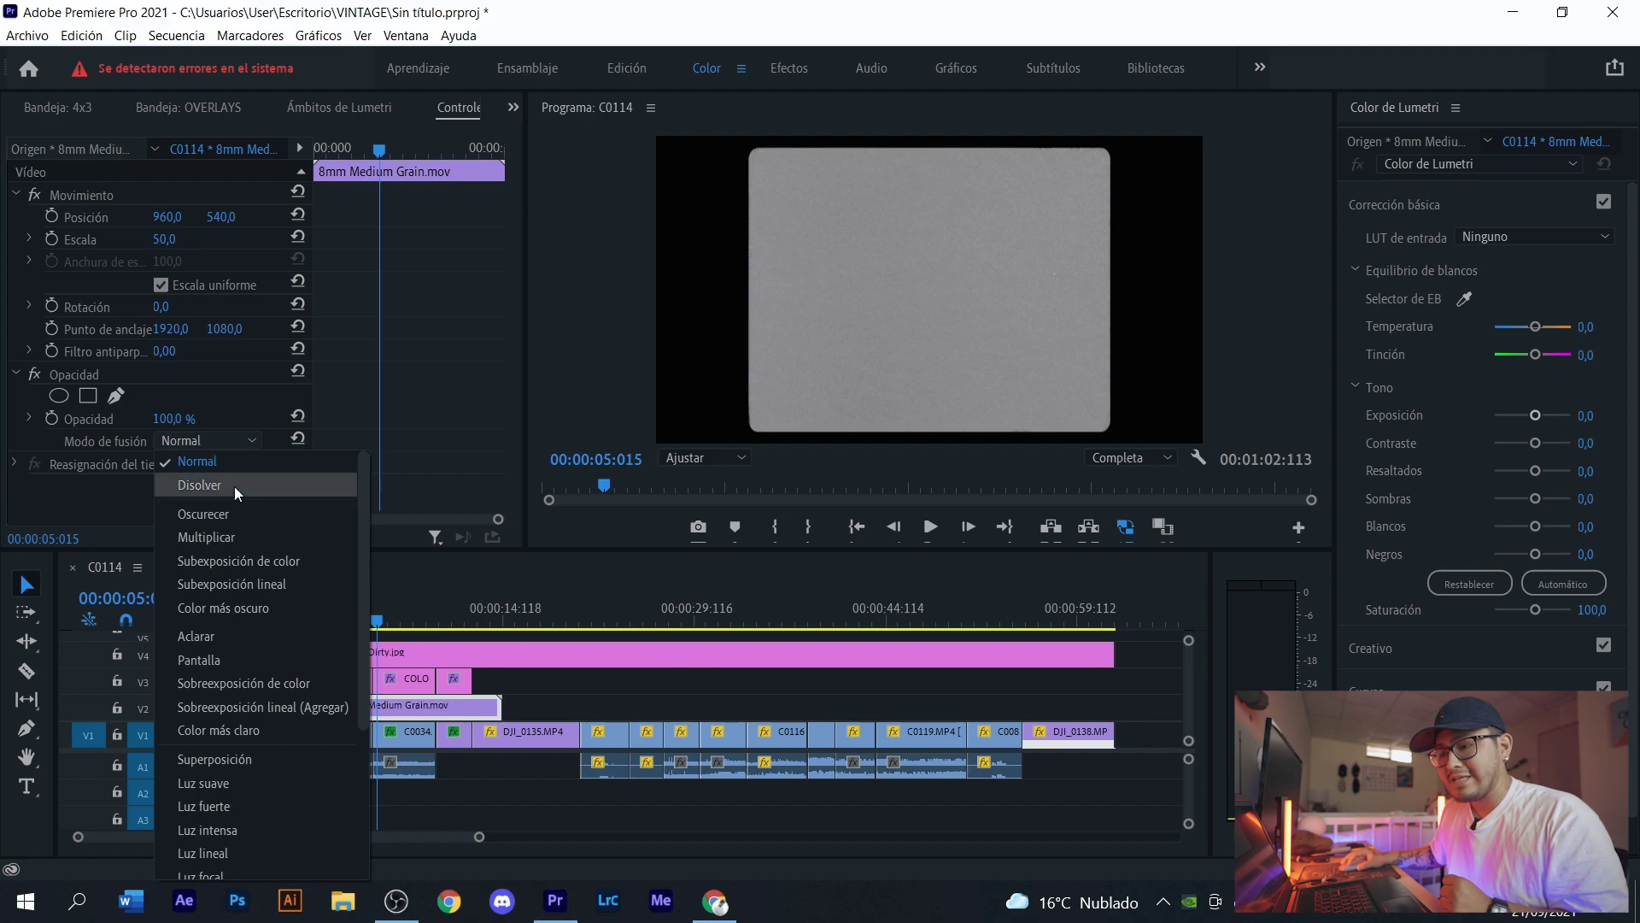
pyautogui.click(232, 758)
# - Play the sequence from the start to examine the film grain over the C0114.MP4 clip
pyautogui.moveTo(376, 608); pyautogui.dragTo(304, 612)
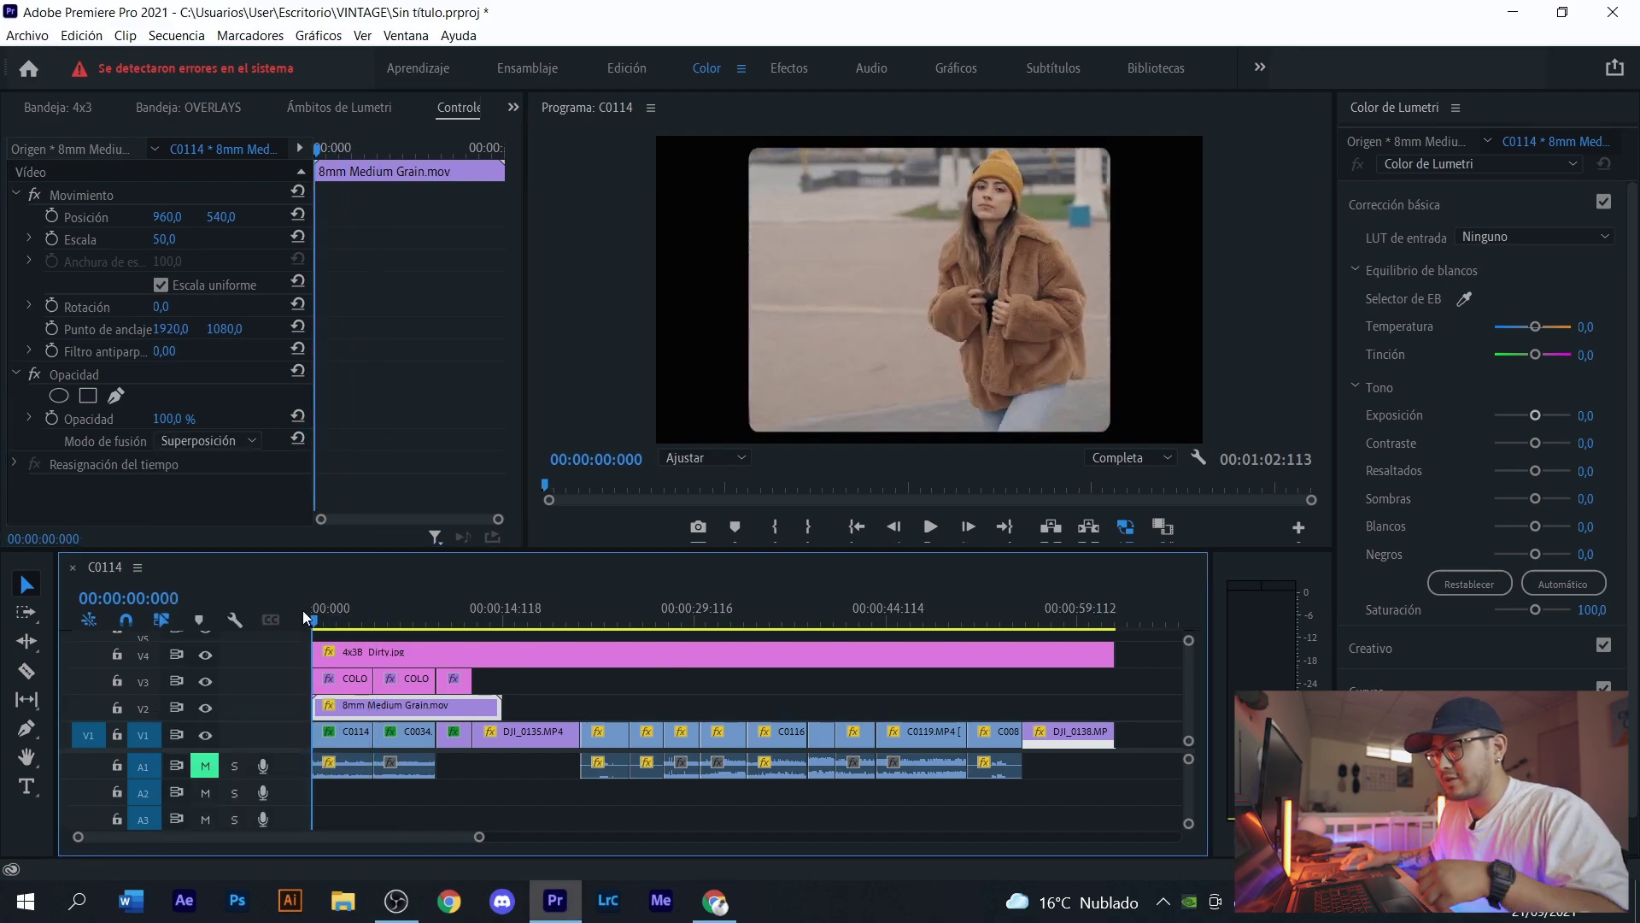
pyautogui.press('space')
pyautogui.click(346, 732)
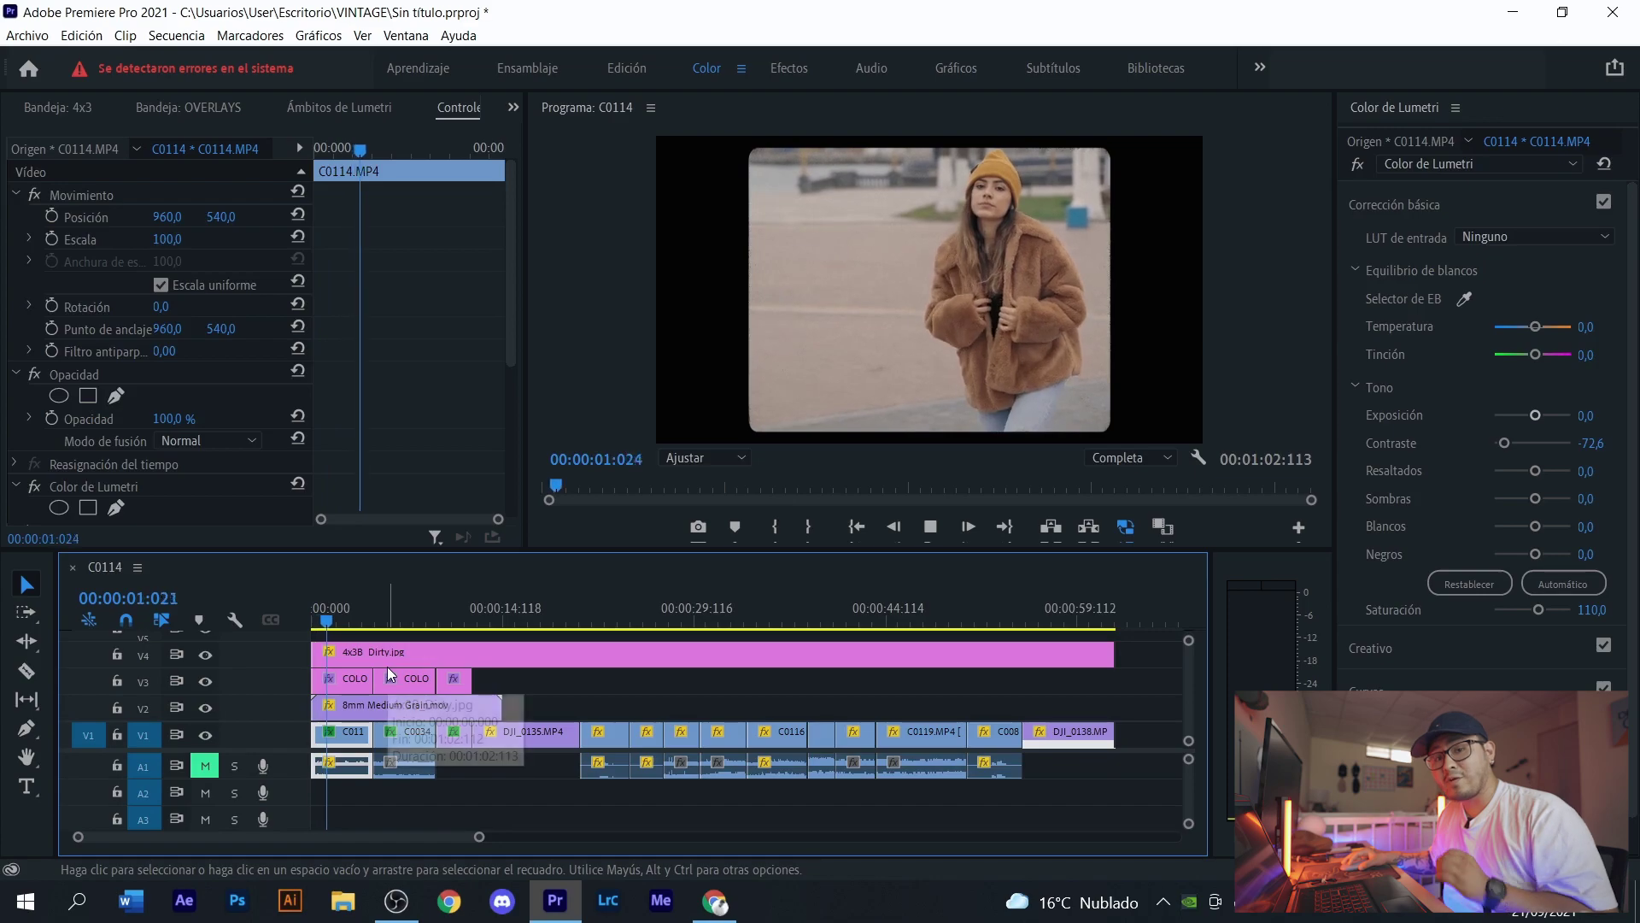
pyautogui.press('space')
# - Place the 12-second PROYECTOR 7 sound on track A2 and the 348618 sound on A3 from the sequence start, and play the result
pyautogui.click(517, 114)
pyautogui.click(551, 129)
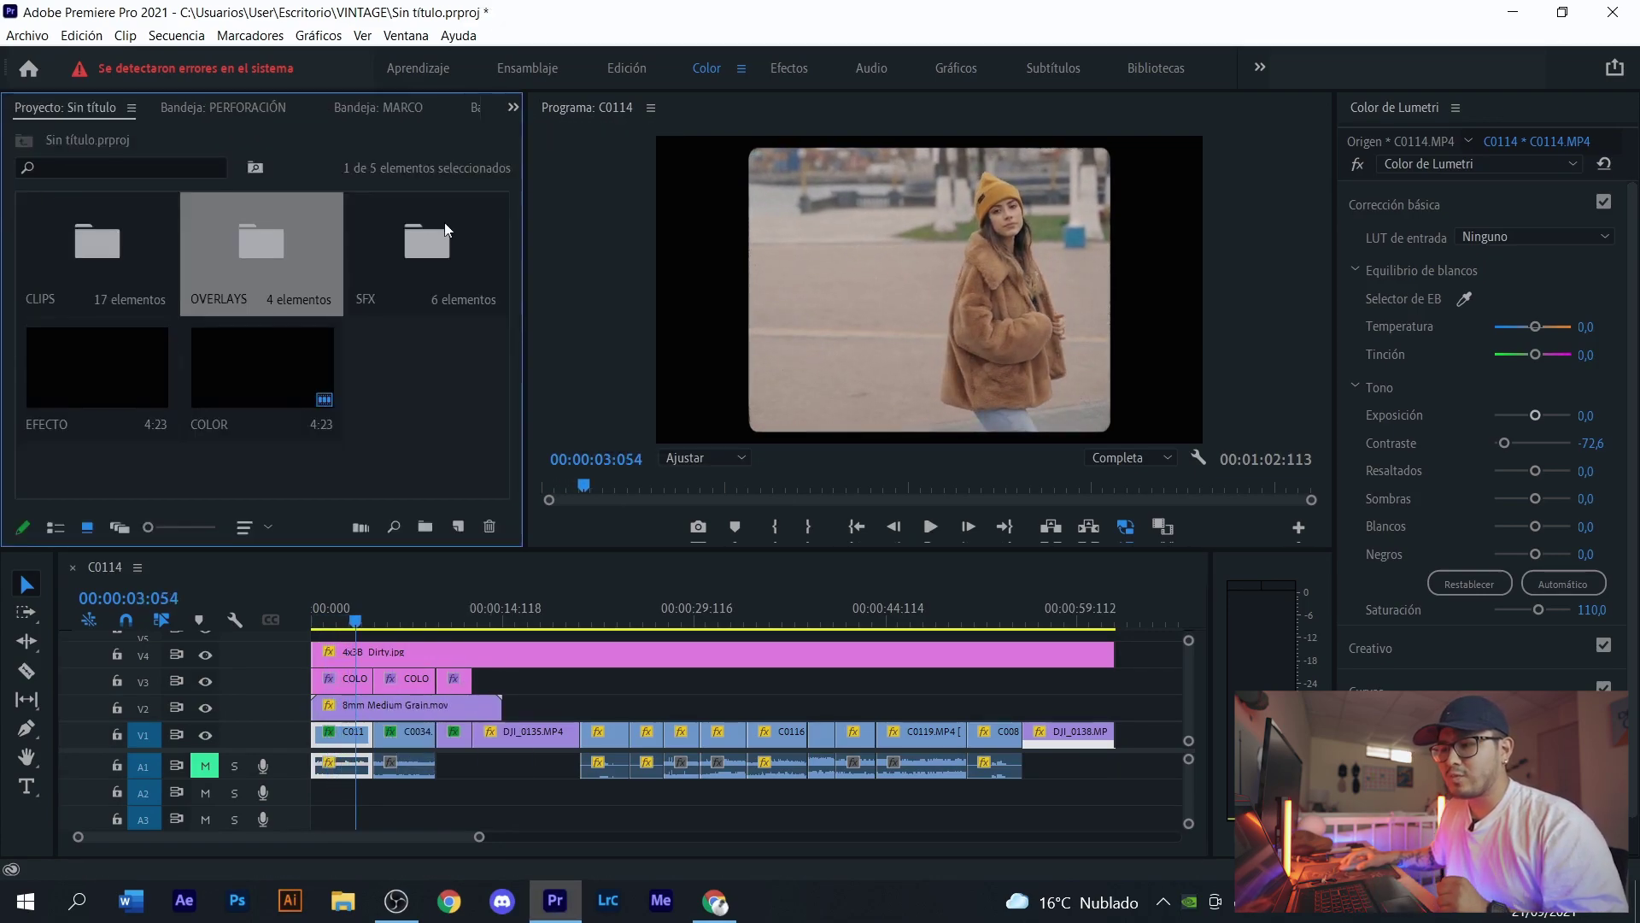
pyautogui.doubleClick(418, 263)
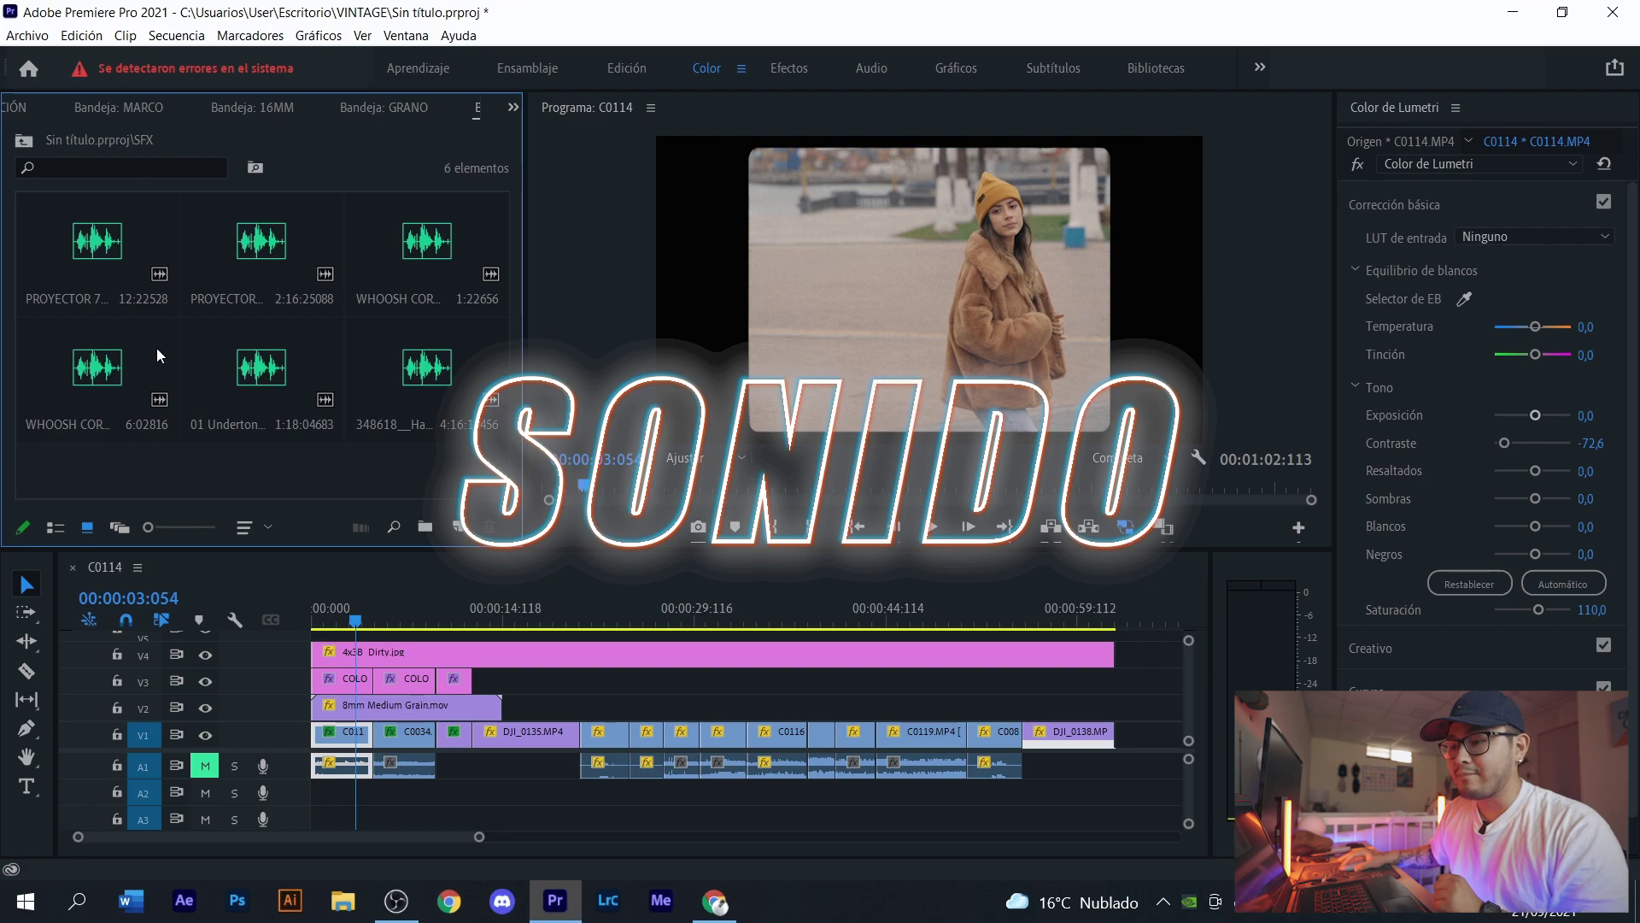
pyautogui.click(109, 254)
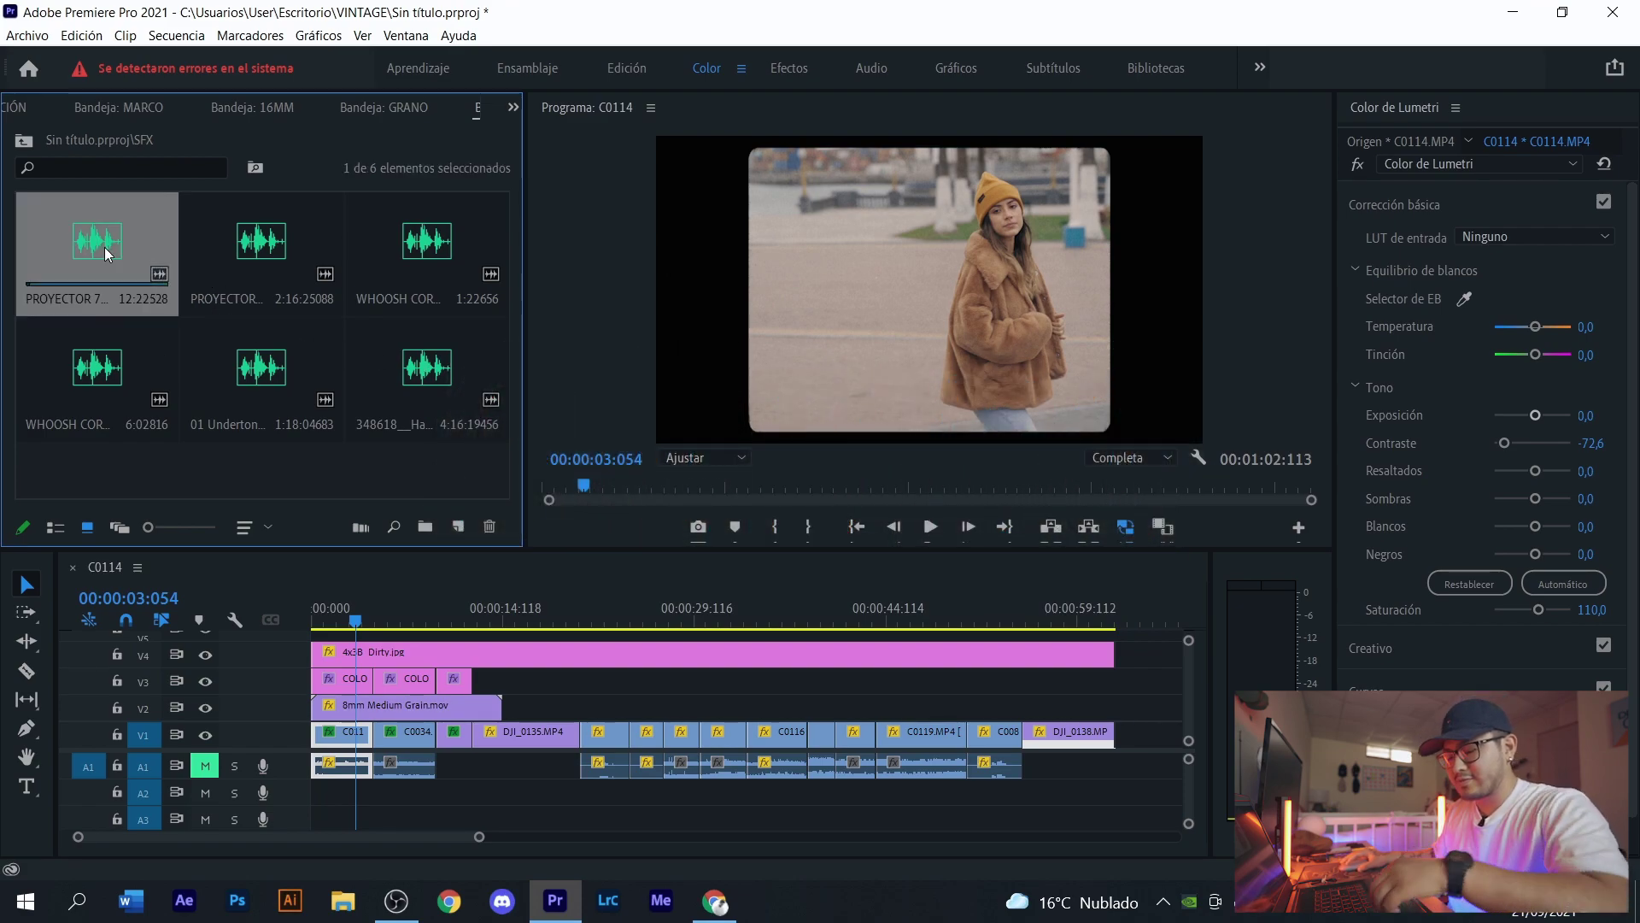
pyautogui.click(217, 238)
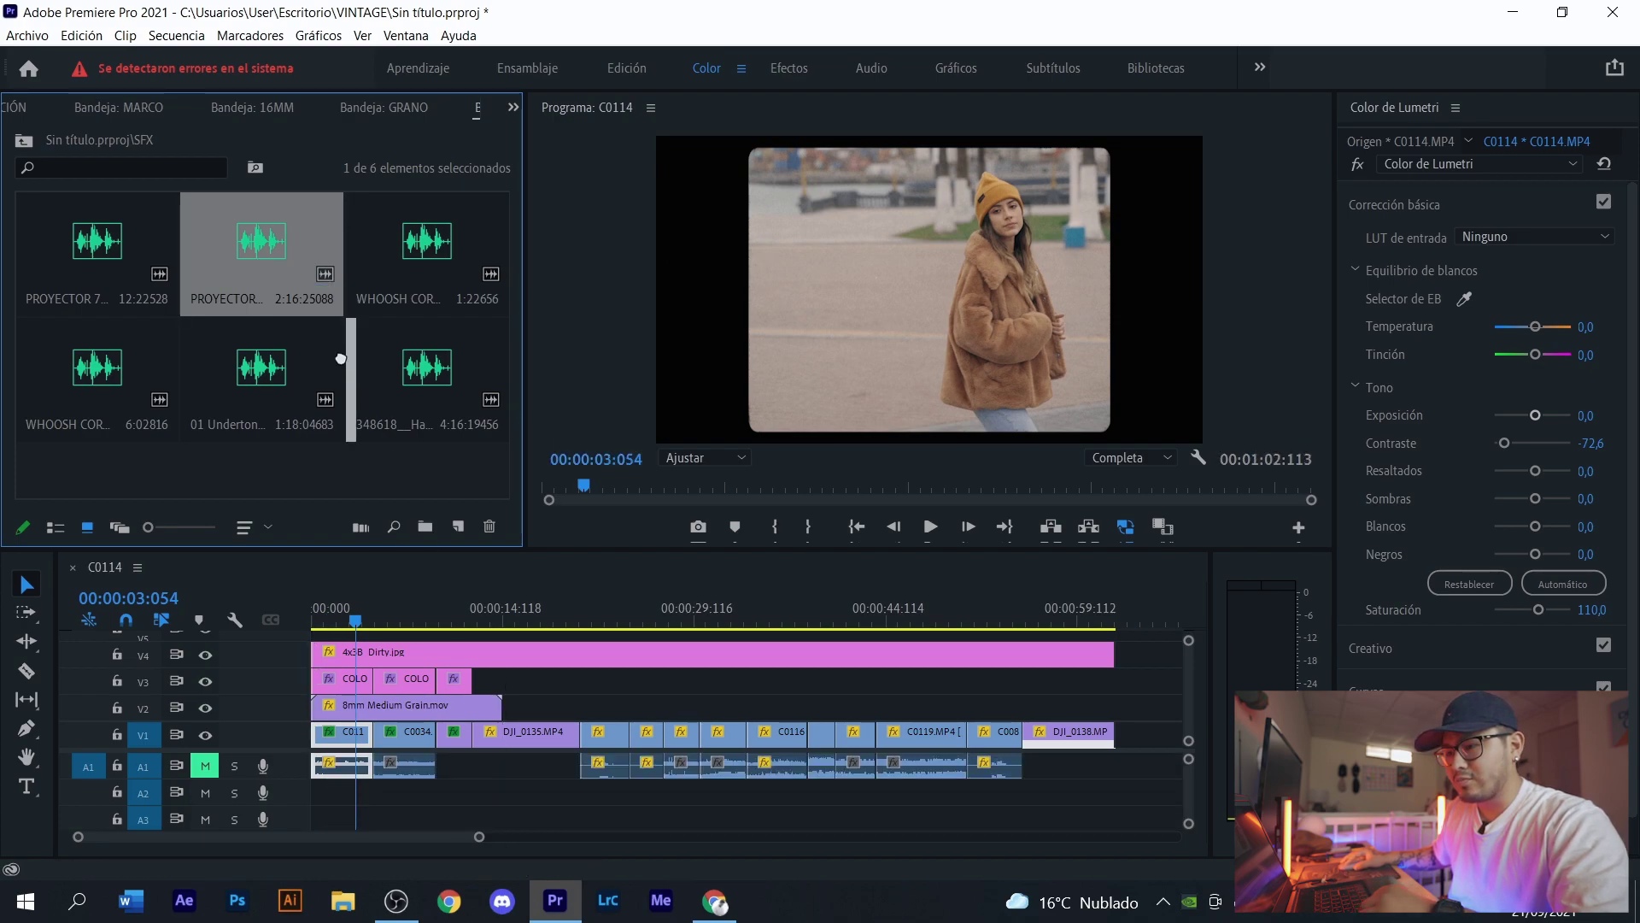
pyautogui.moveTo(94, 250); pyautogui.dragTo(316, 792)
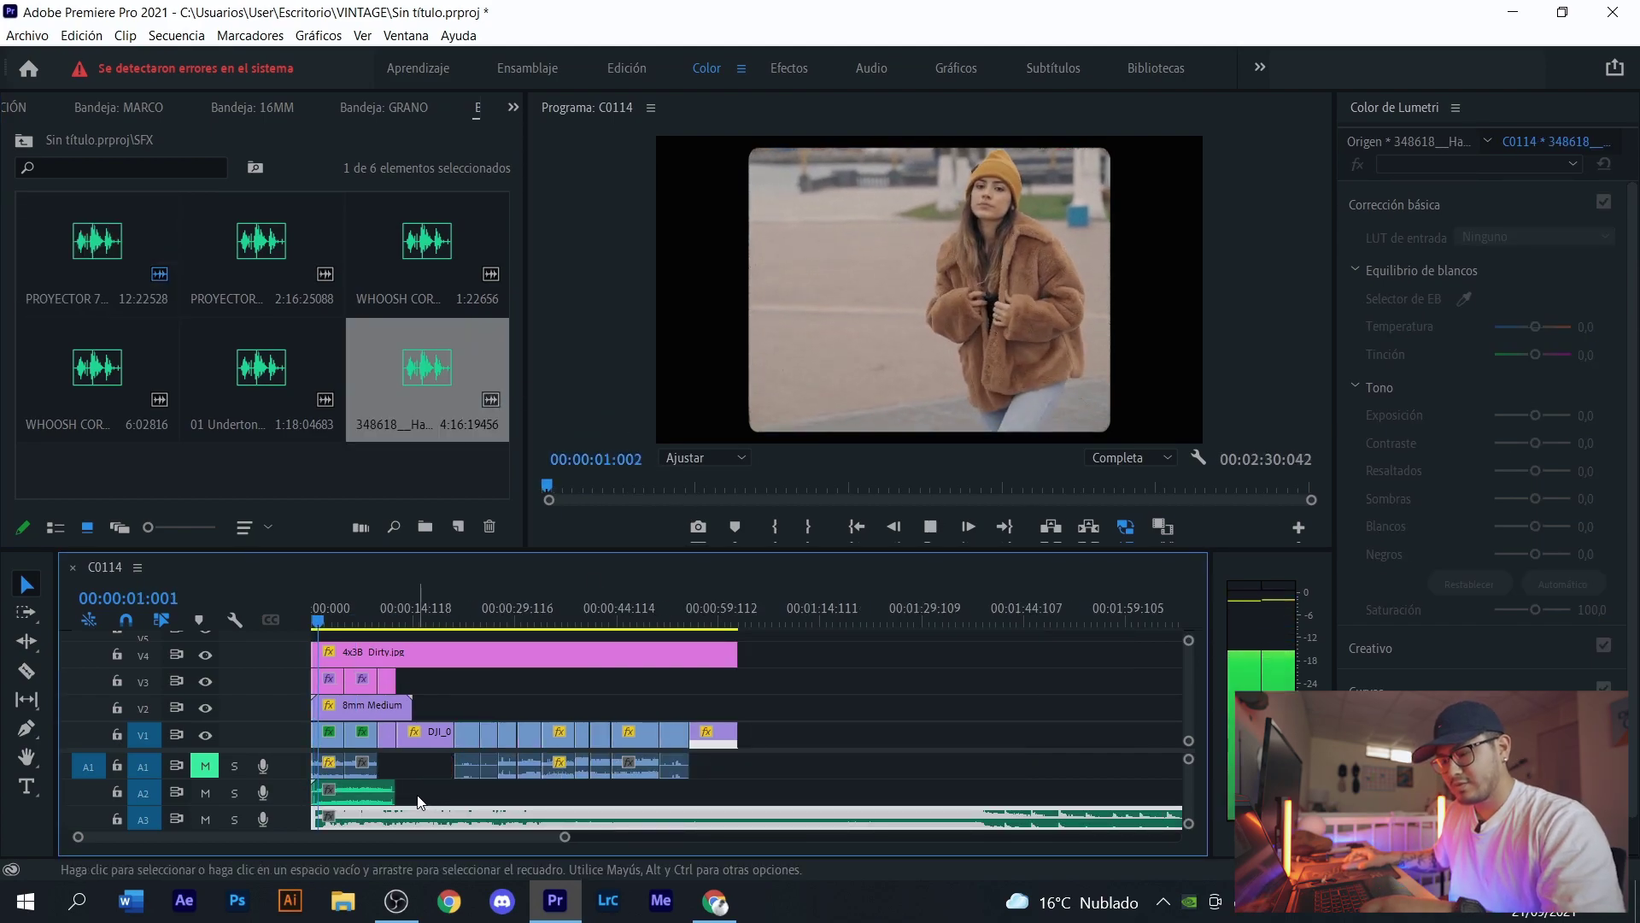
pyautogui.scroll(3, 362, 816)
pyautogui.scroll(2, 398, 803)
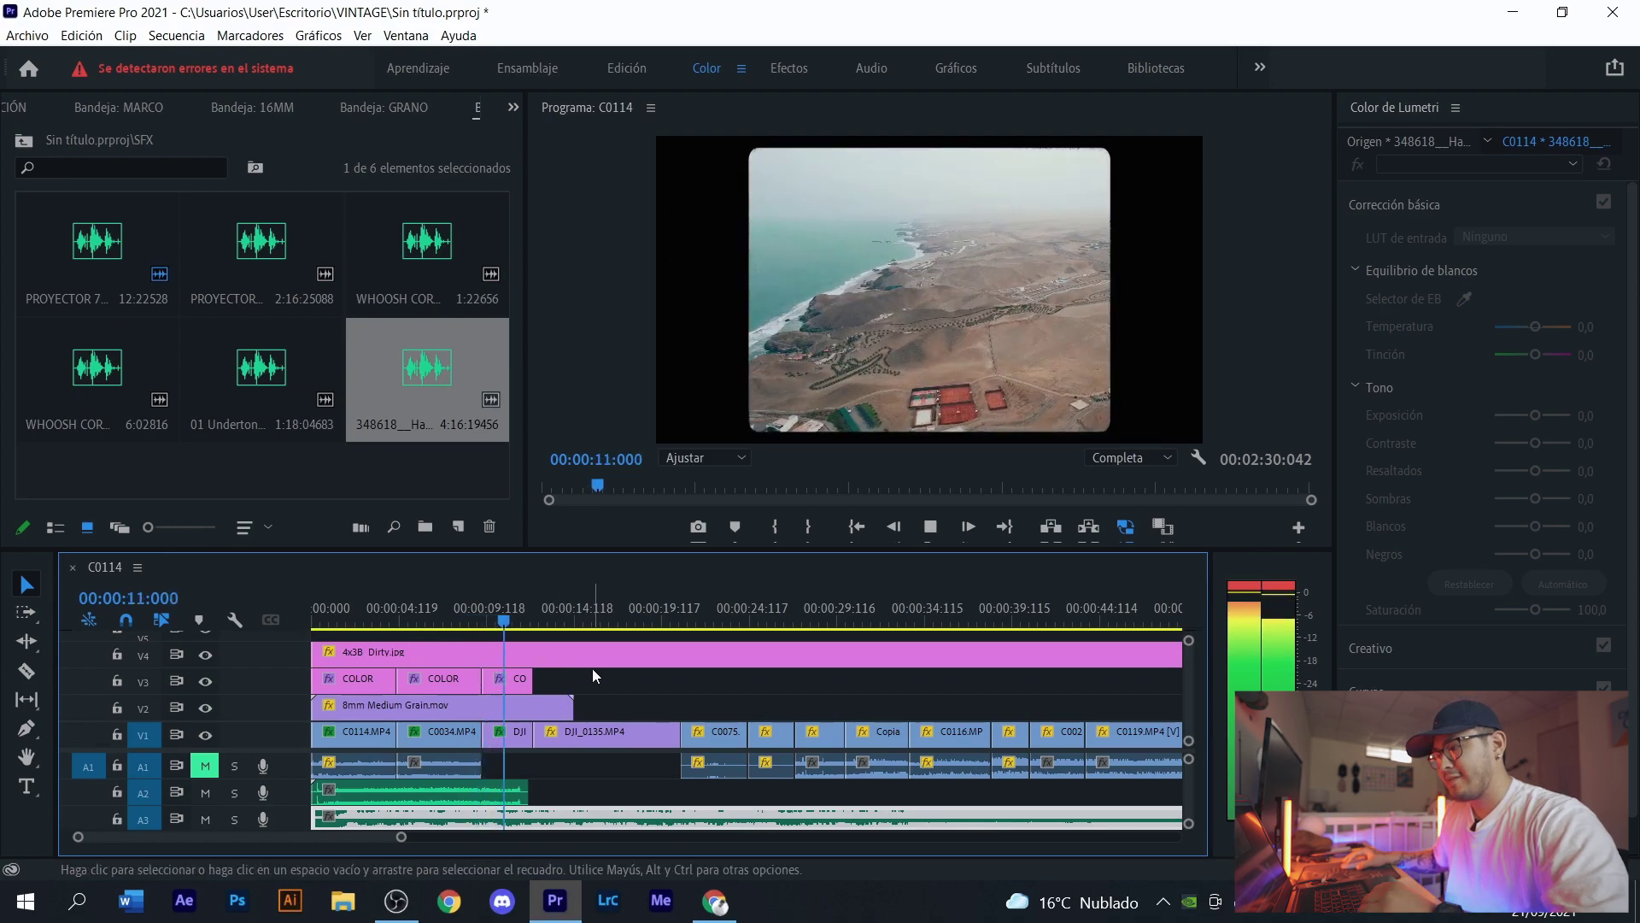
pyautogui.press('space')
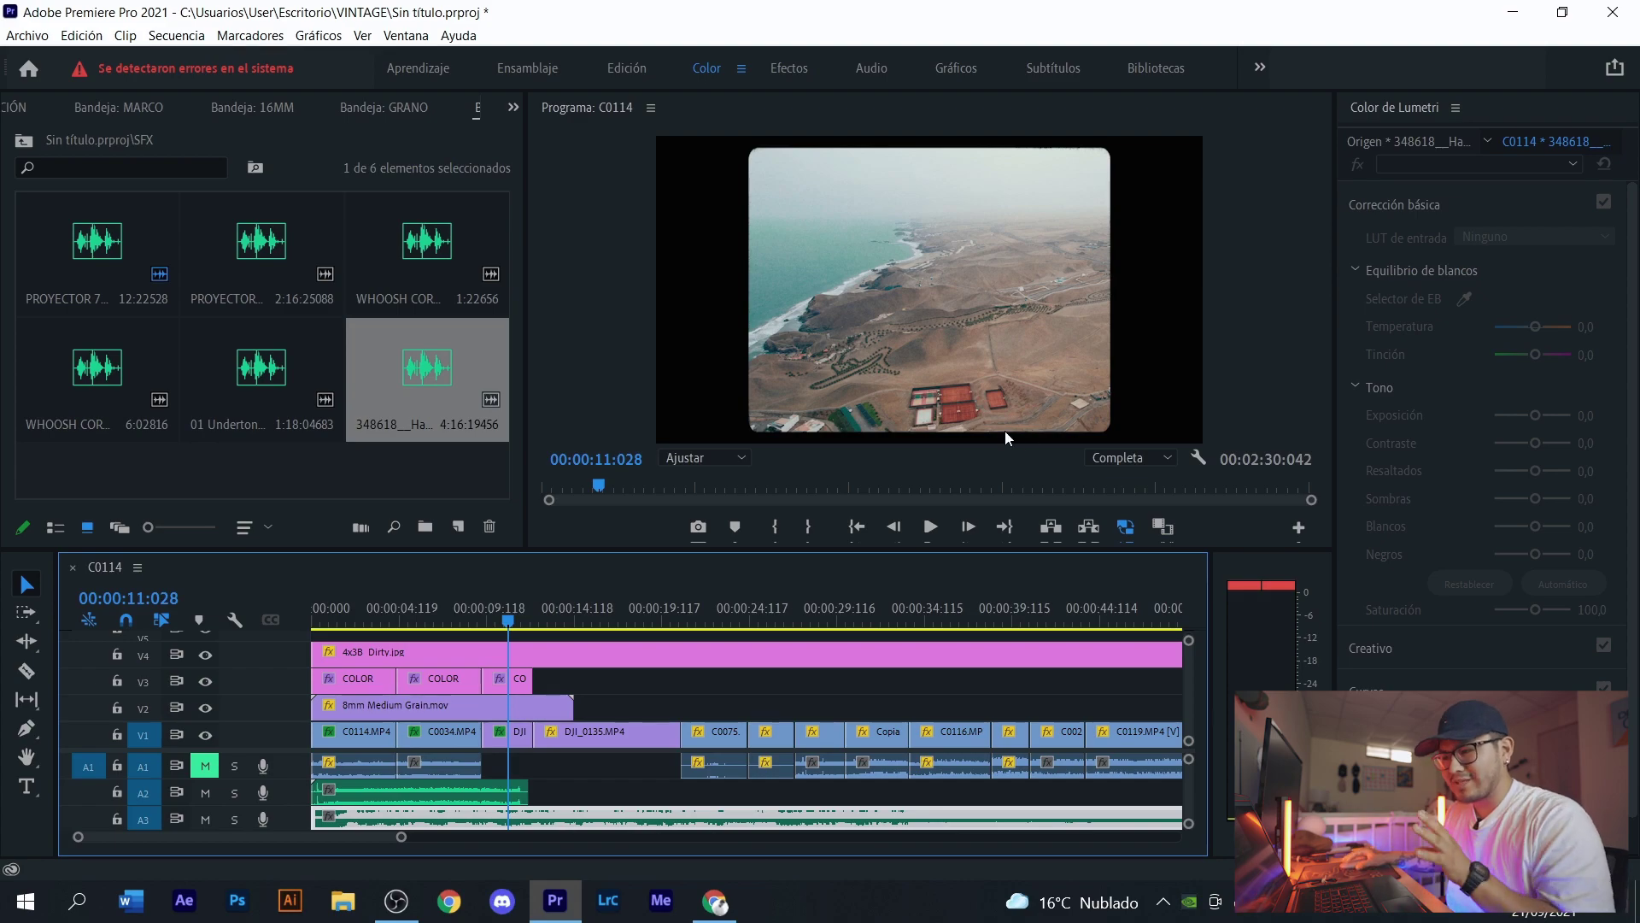
# - Add ViewMaster-03.mov from the VIEW MASTER bin to track V3 after the last COLOR clip and fit it to the frame size
pyautogui.click(512, 107)
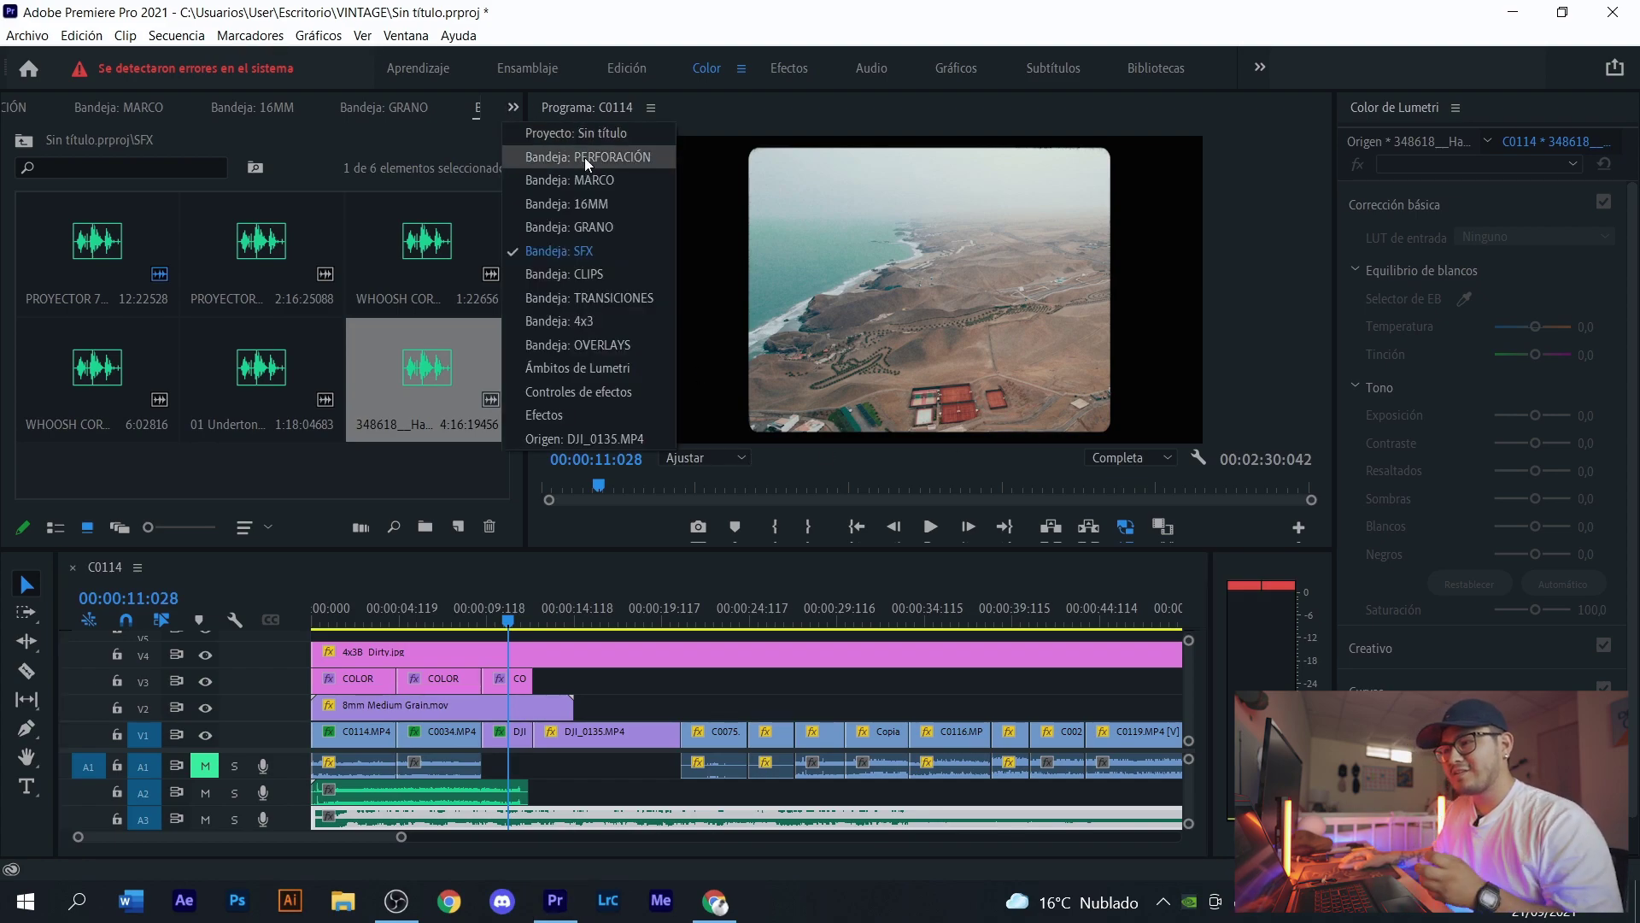
pyautogui.click(596, 130)
pyautogui.click(397, 381)
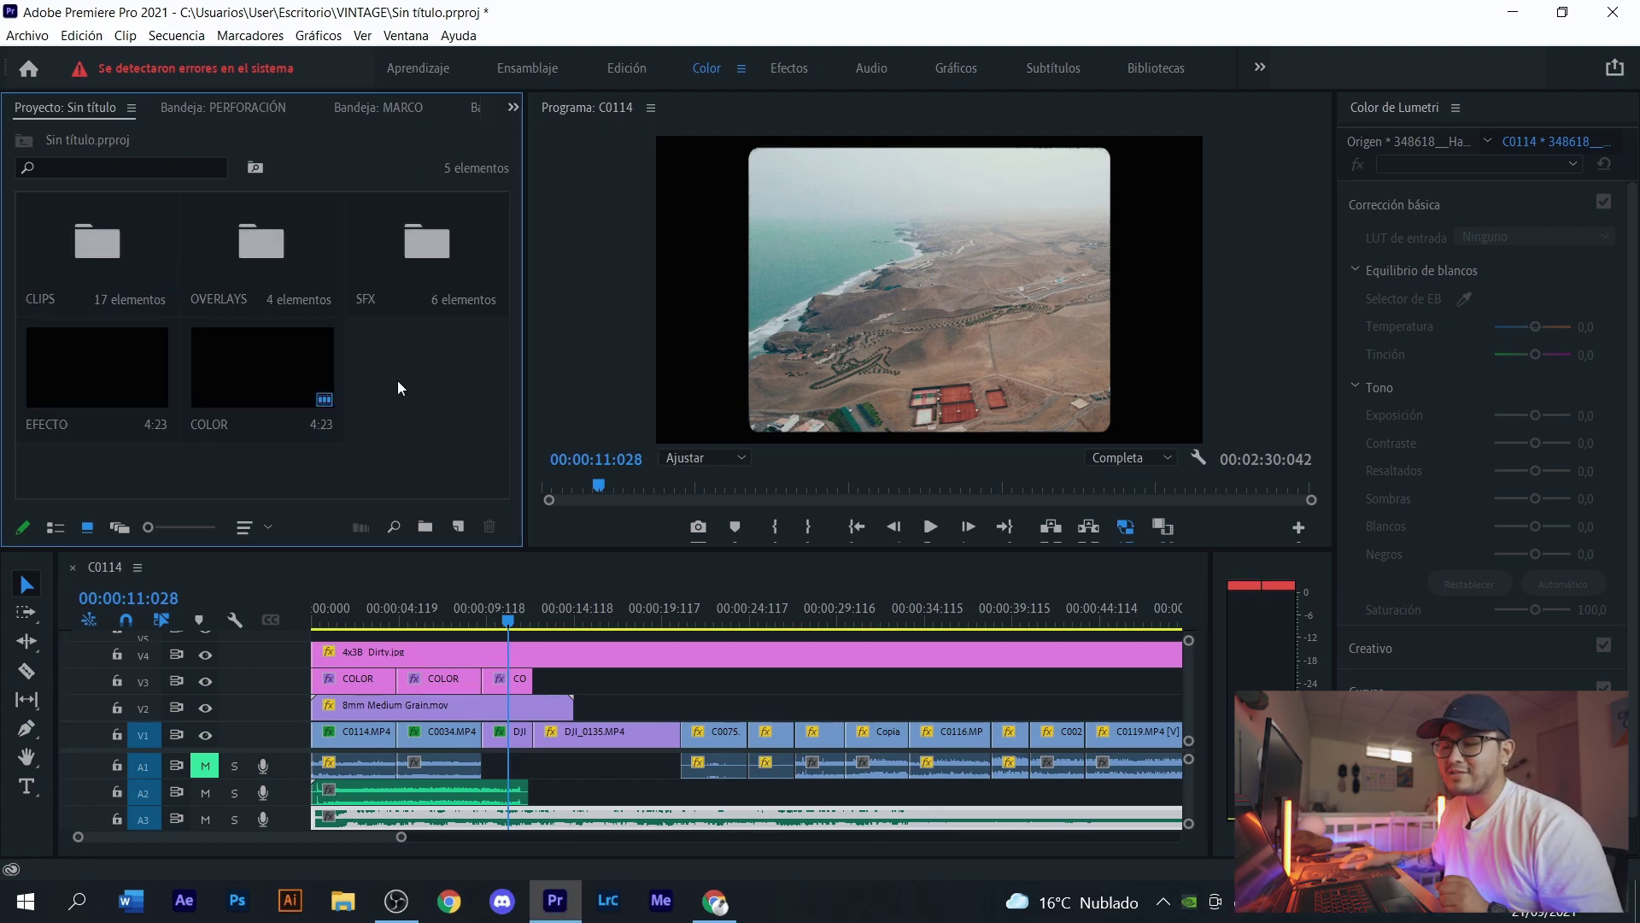
pyautogui.doubleClick(286, 259)
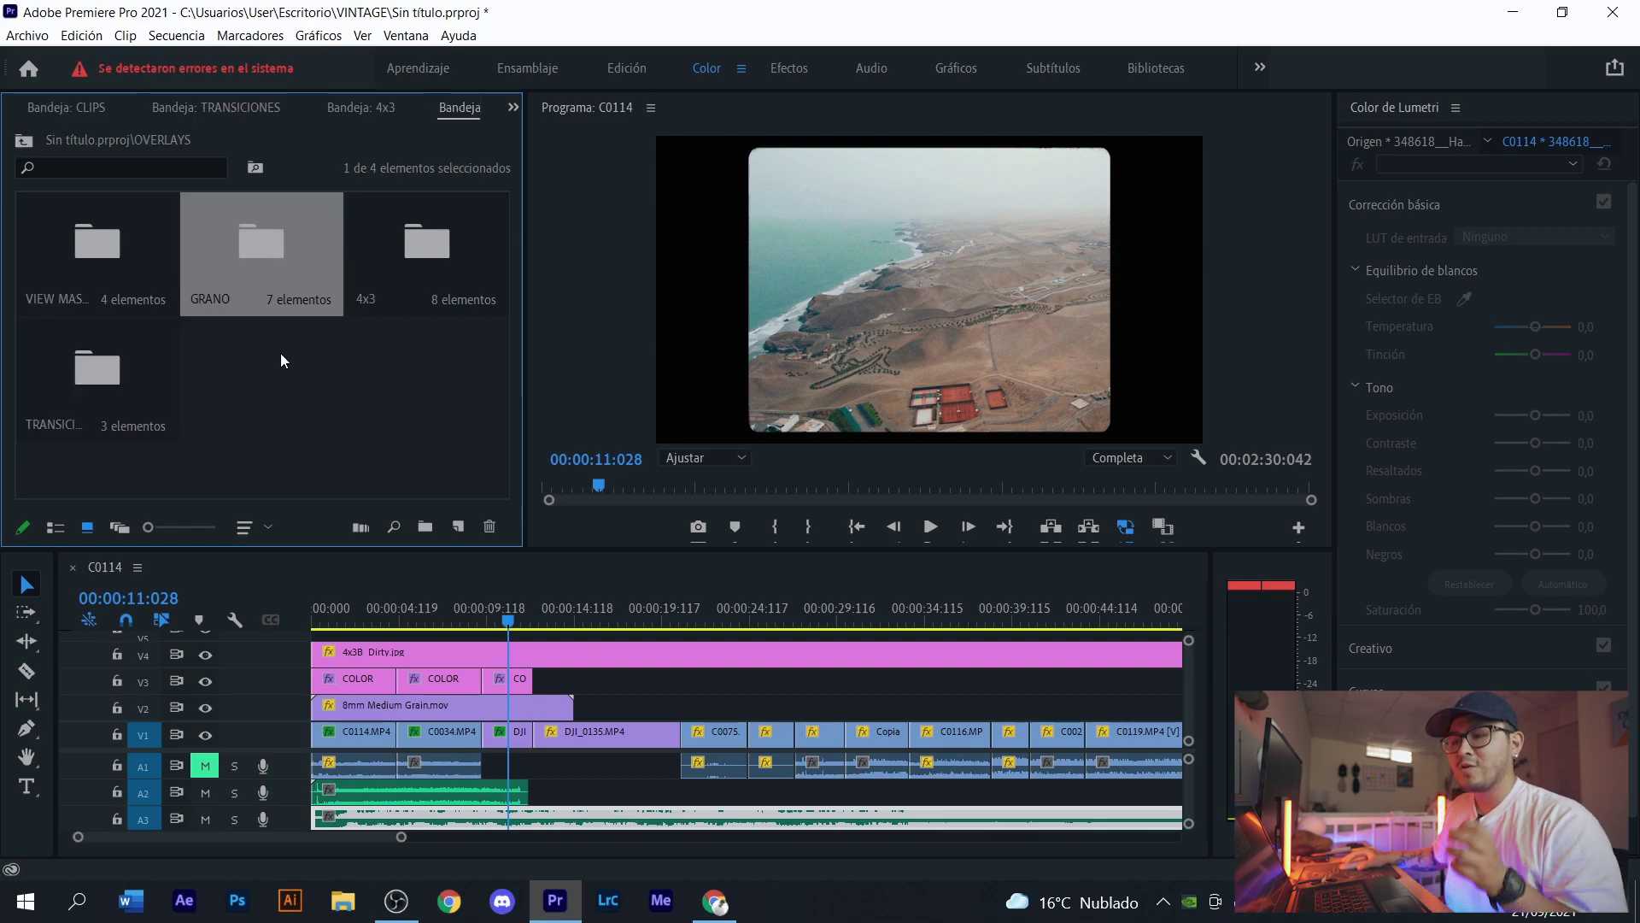
pyautogui.doubleClick(94, 273)
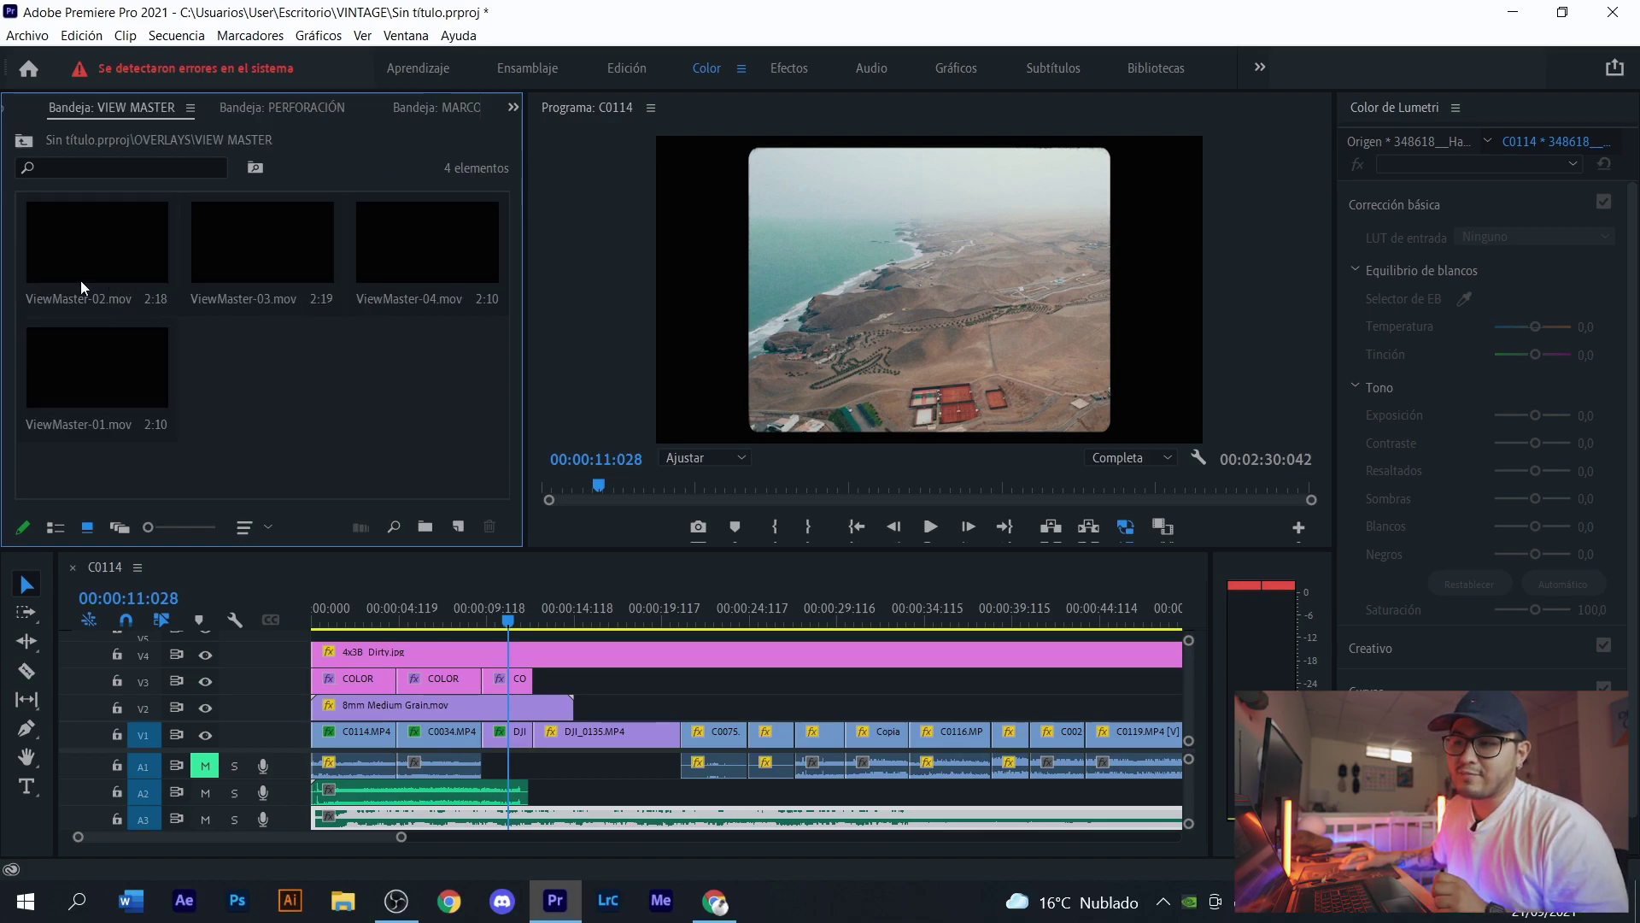
pyautogui.moveTo(196, 255); pyautogui.dragTo(546, 680)
pyautogui.click(552, 608)
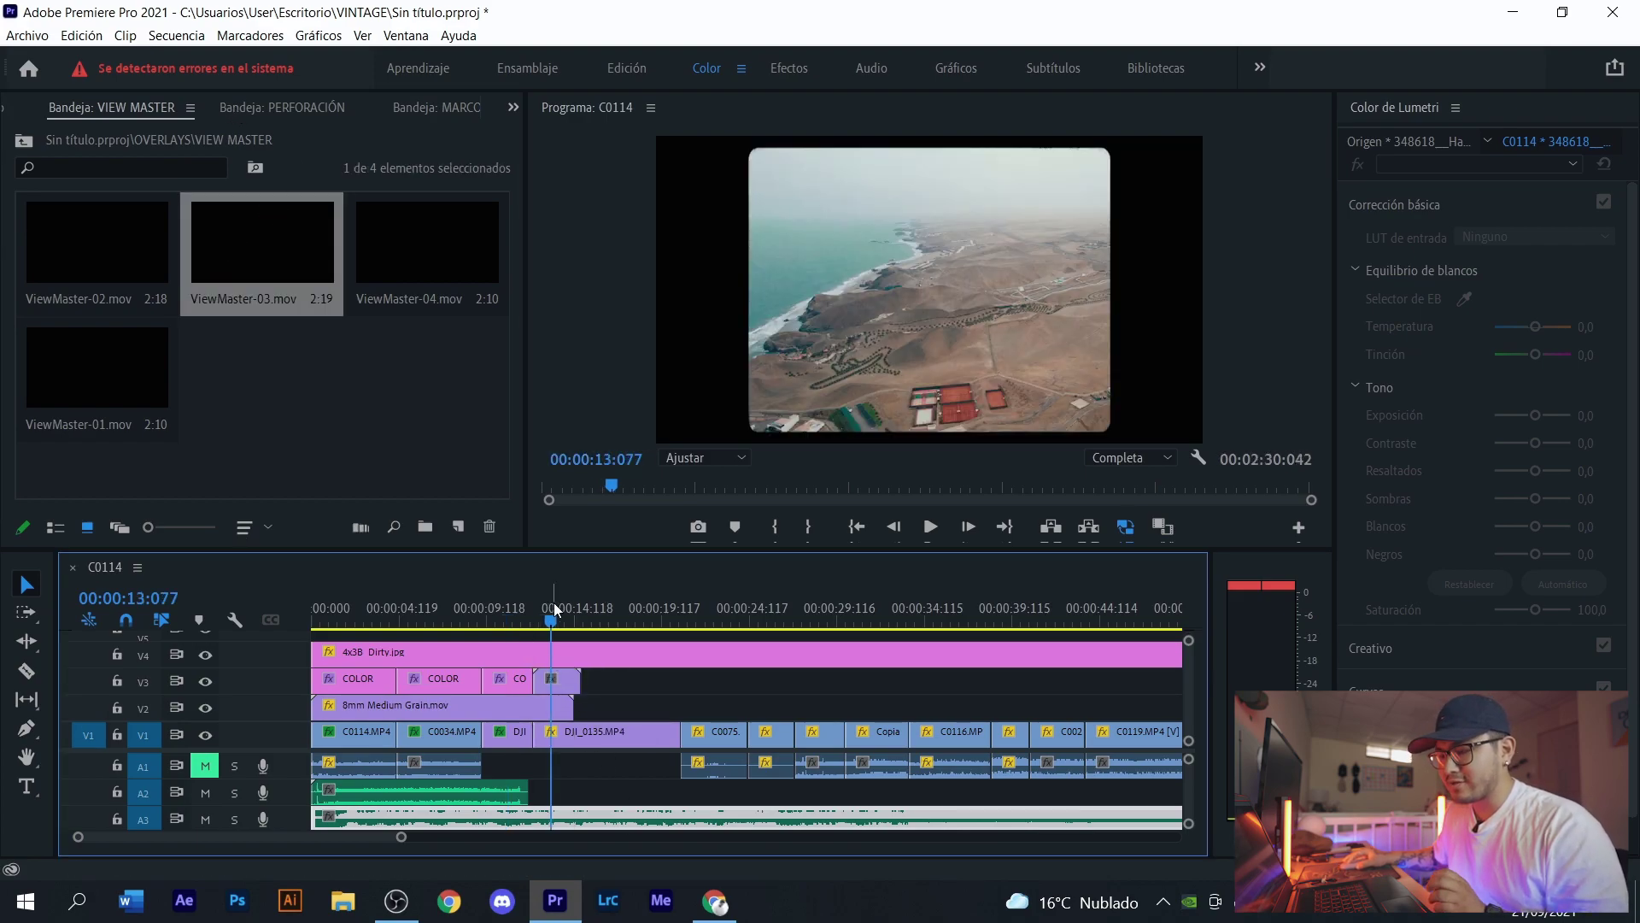
pyautogui.click(558, 678)
pyautogui.rightClick(564, 680)
pyautogui.click(639, 698)
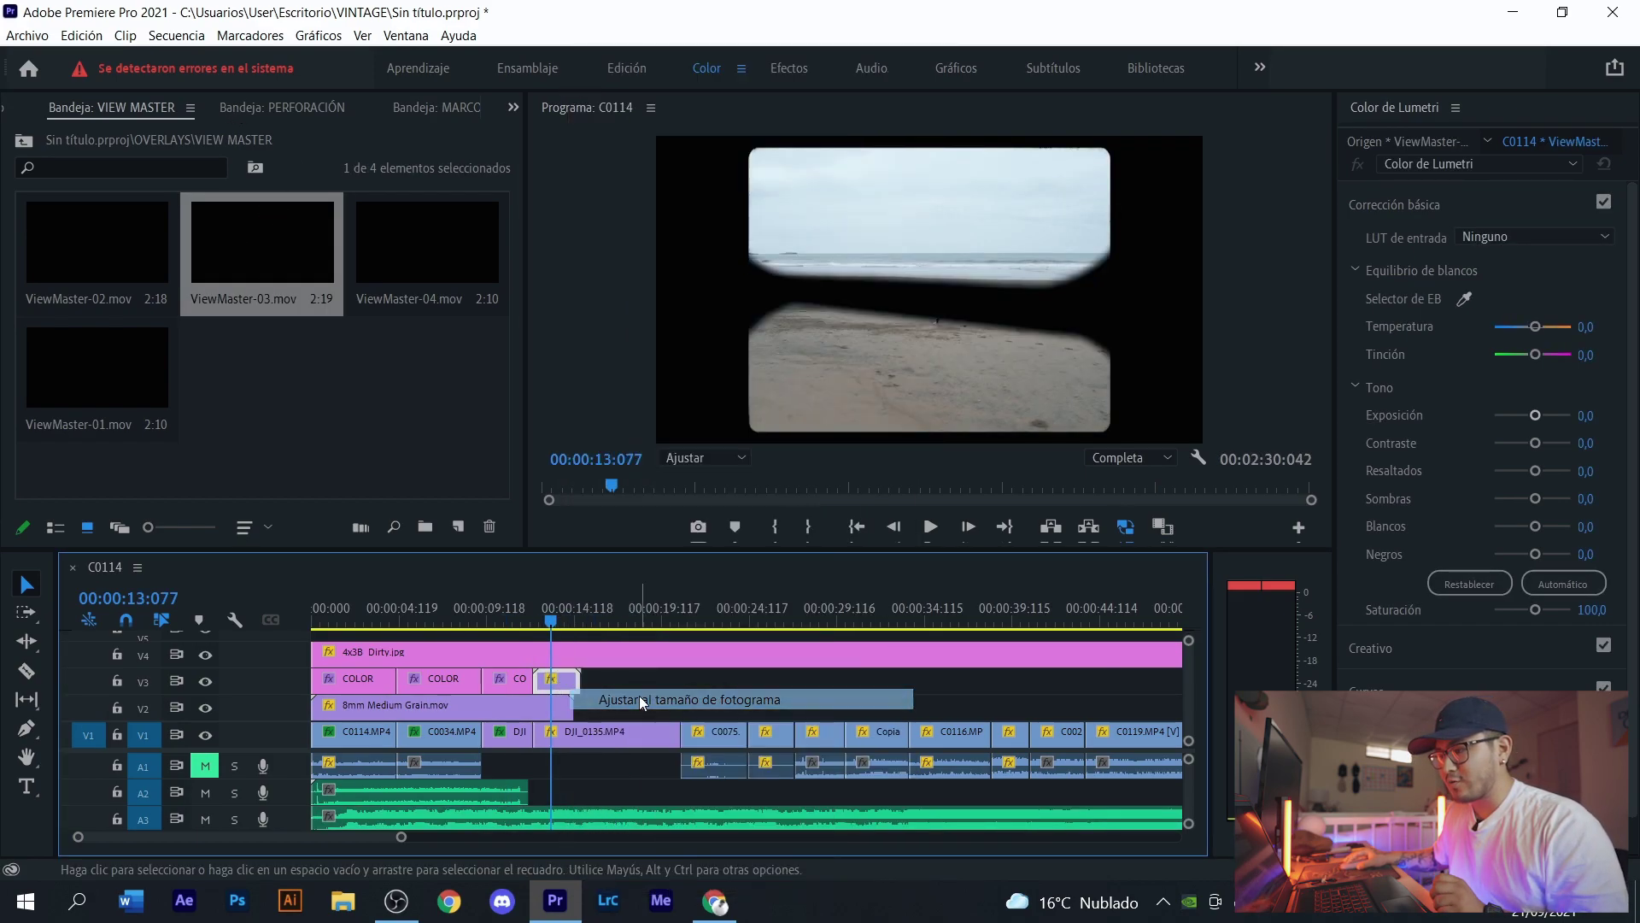
# - Move ViewMaster-03.mov over the C0075 clip and cut out the section of the 4x3B_Dirty.jpg frame above it
pyautogui.moveTo(555, 679); pyautogui.dragTo(702, 683)
pyautogui.press('c')
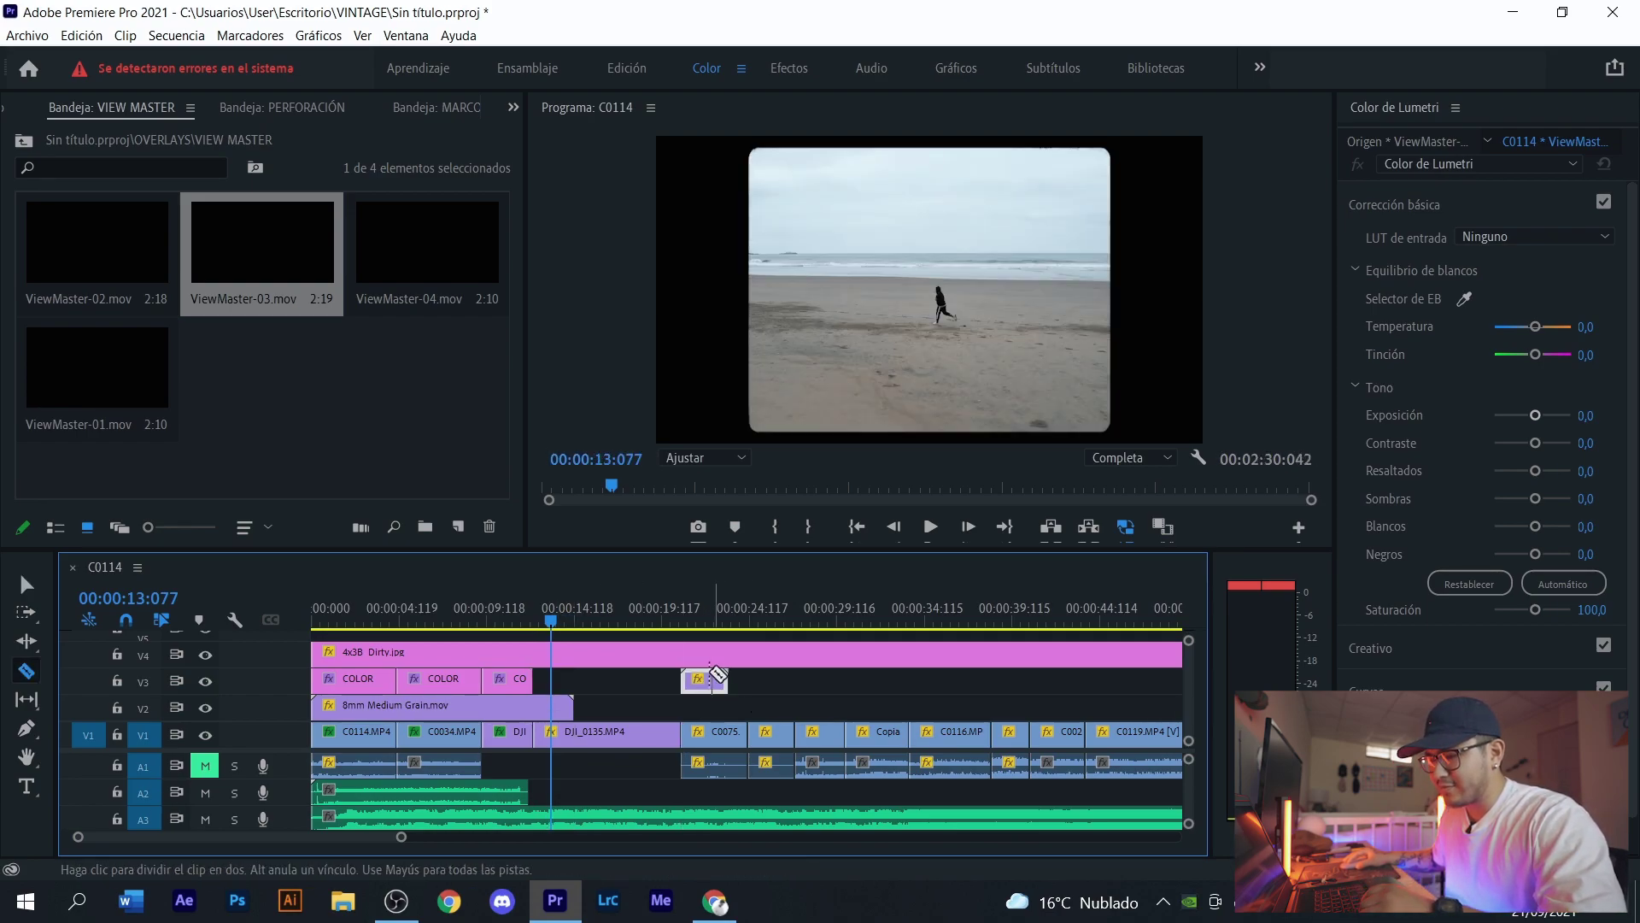
pyautogui.click(731, 652)
pyautogui.press('v')
pyautogui.click(709, 661)
pyautogui.press('Delete')
pyautogui.click(696, 608)
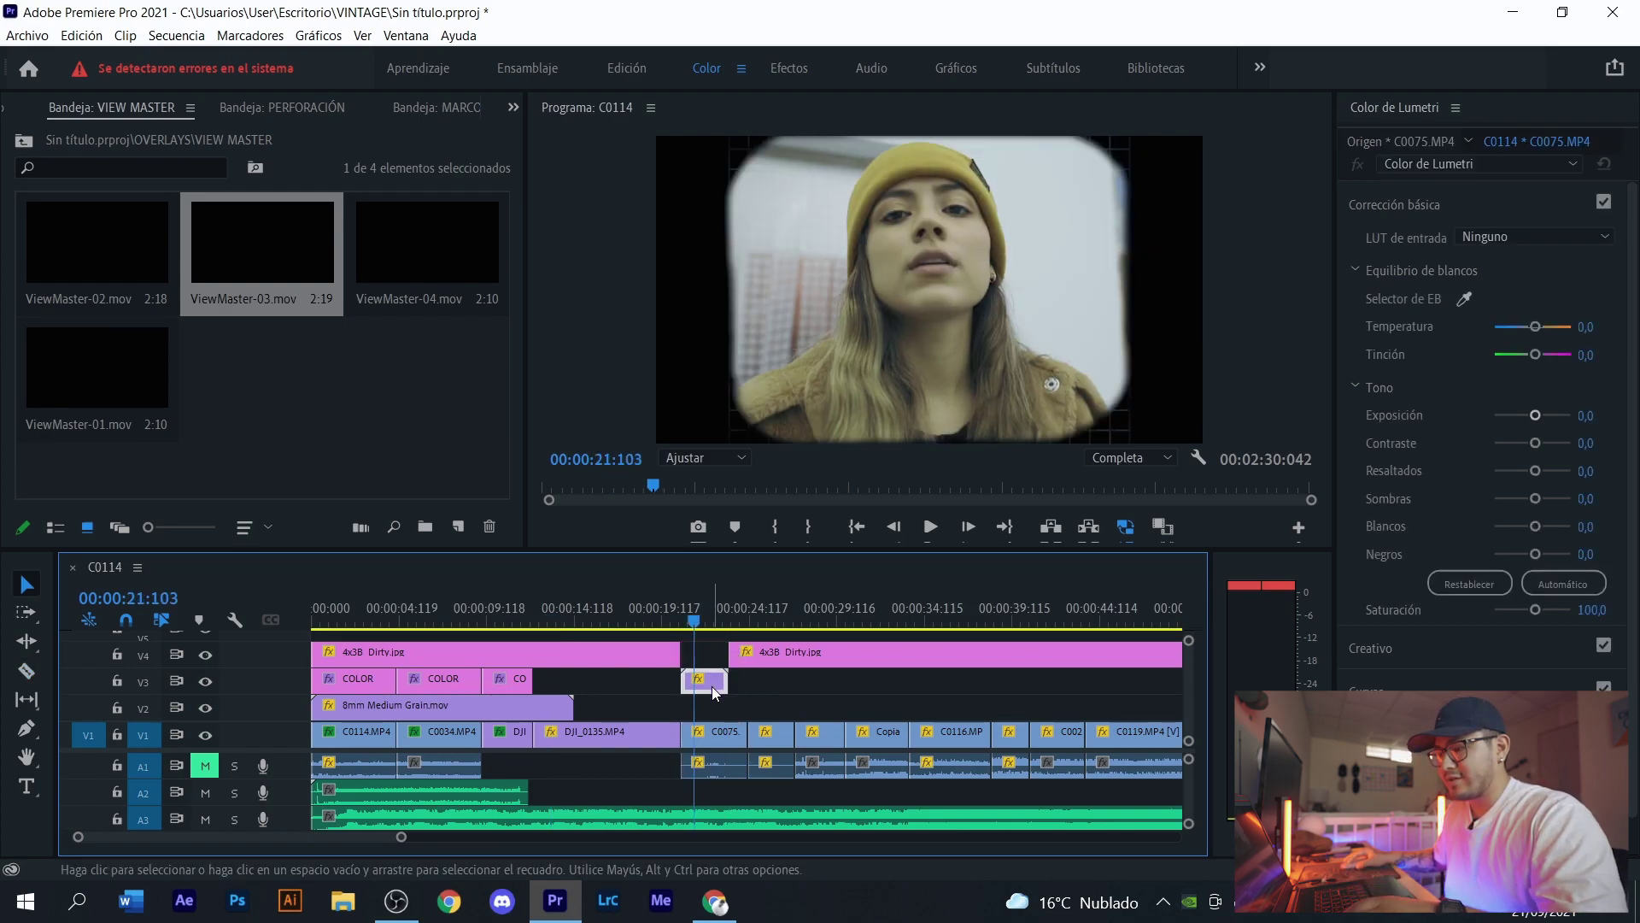
# - Play the ViewMaster overlay over the C0075 clip, remove it from the timeline and restore the continuous 4x3B_Dirty.jpg frame
pyautogui.click(681, 612)
pyautogui.press('space')
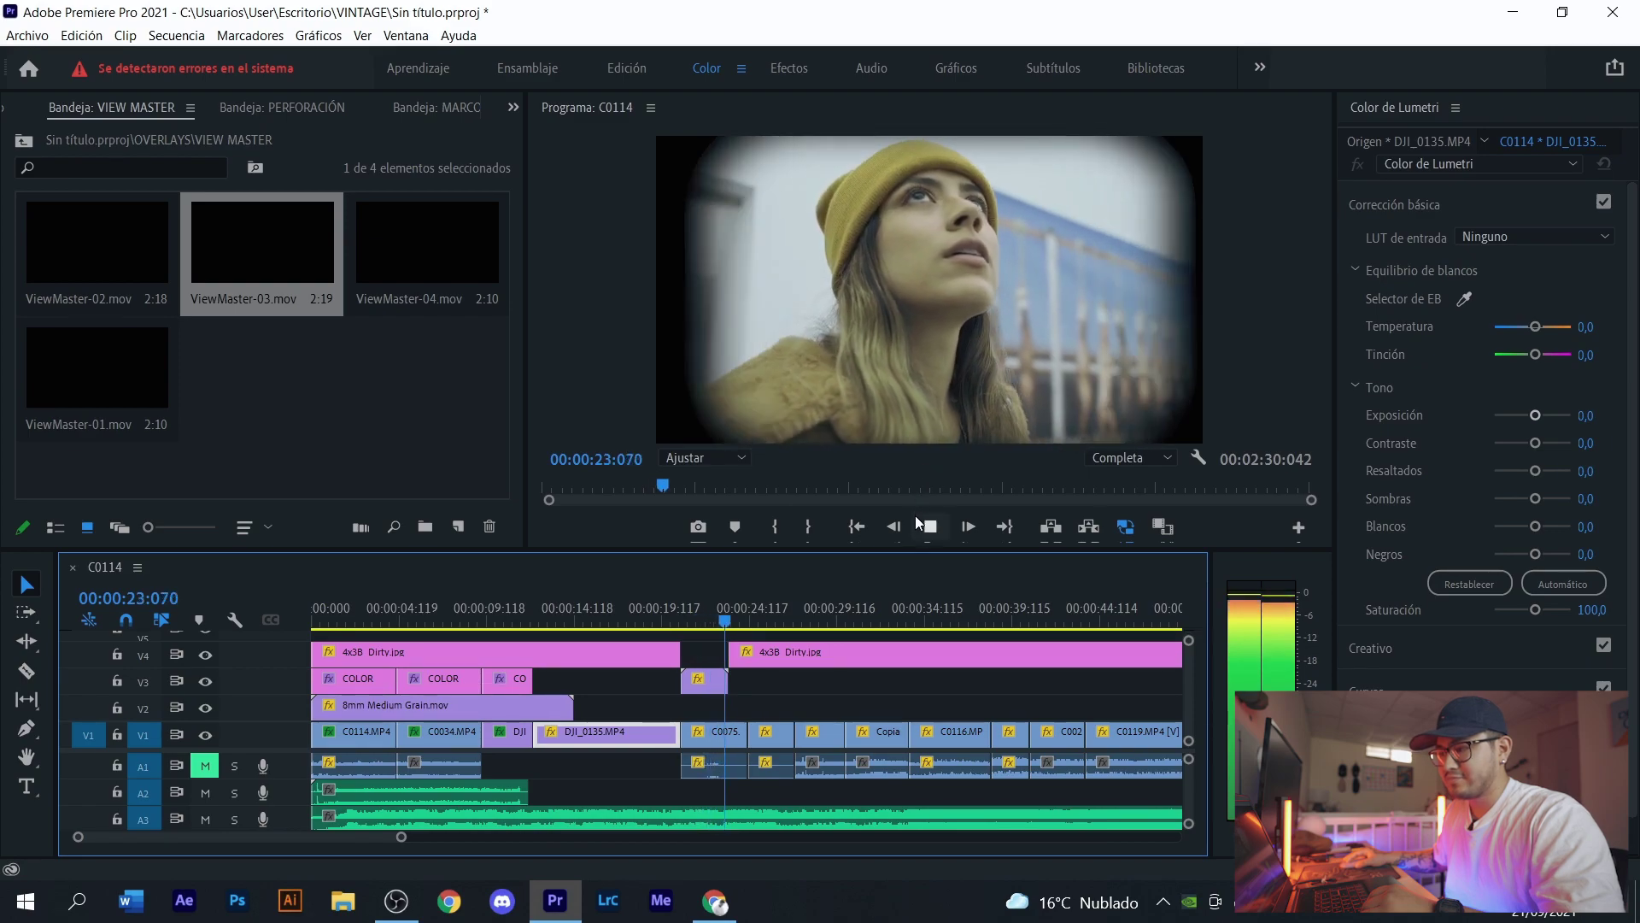
pyautogui.click(701, 608)
pyautogui.click(711, 682)
pyautogui.press('Delete')
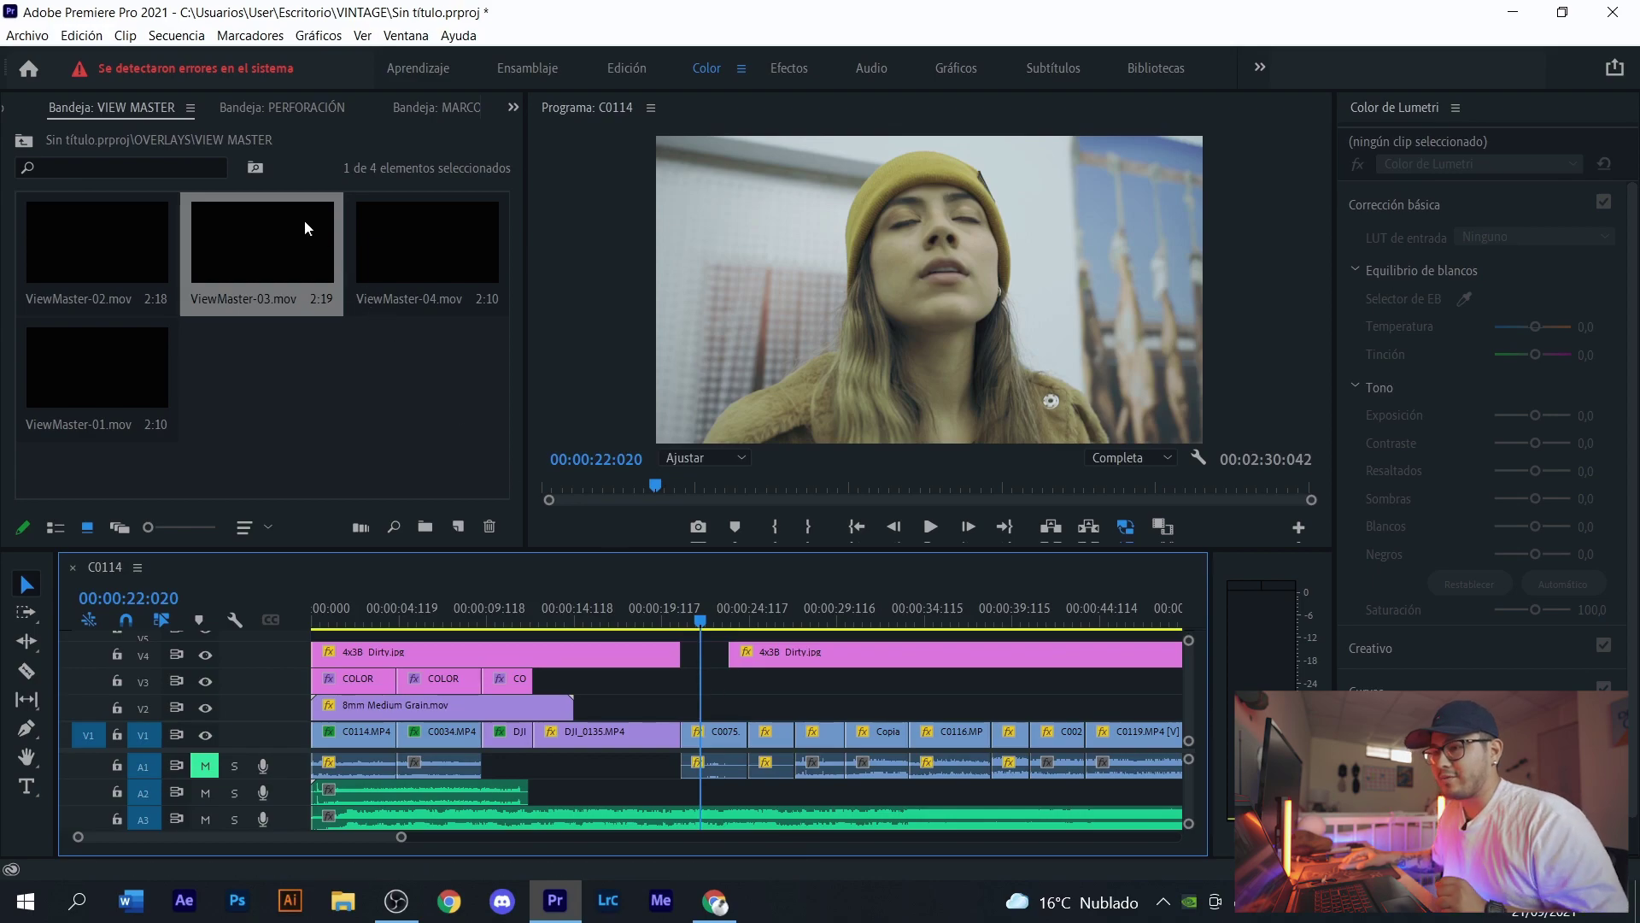
pyautogui.hotkey('ctrl', 'z')
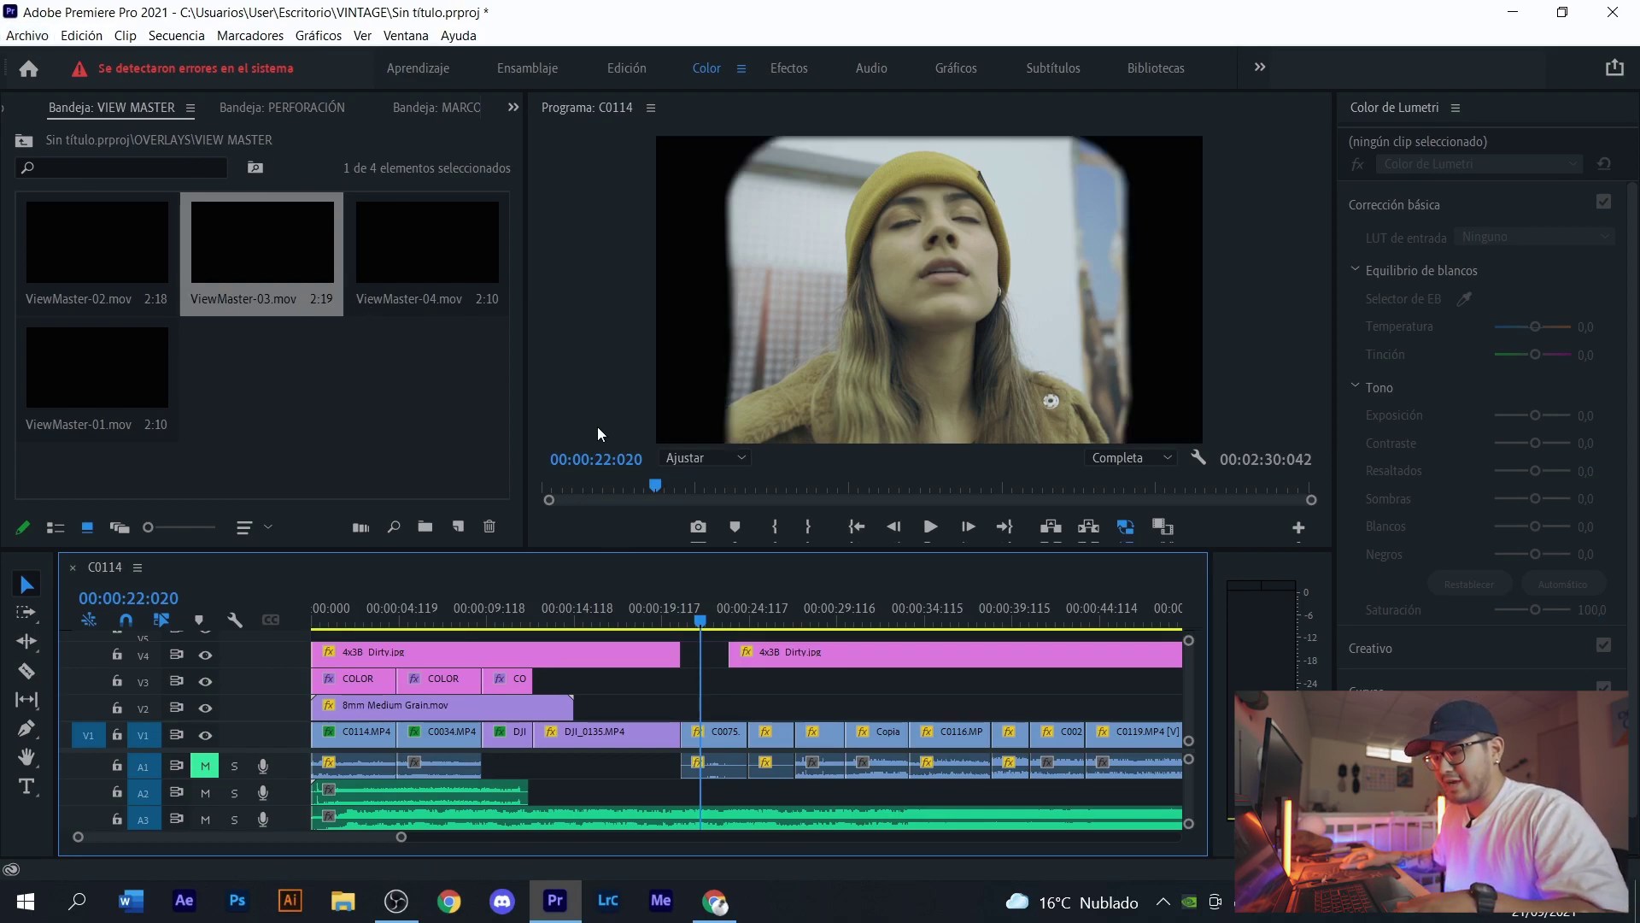
pyautogui.press('Delete')
# - Place FILMBURN_HARD_002.mp4 from the 8mm transitions bin on track V4 at the C0034/DJI_0172 cut, moving the 4x3B_Dirty.jpg frame one track up
pyautogui.click(507, 101)
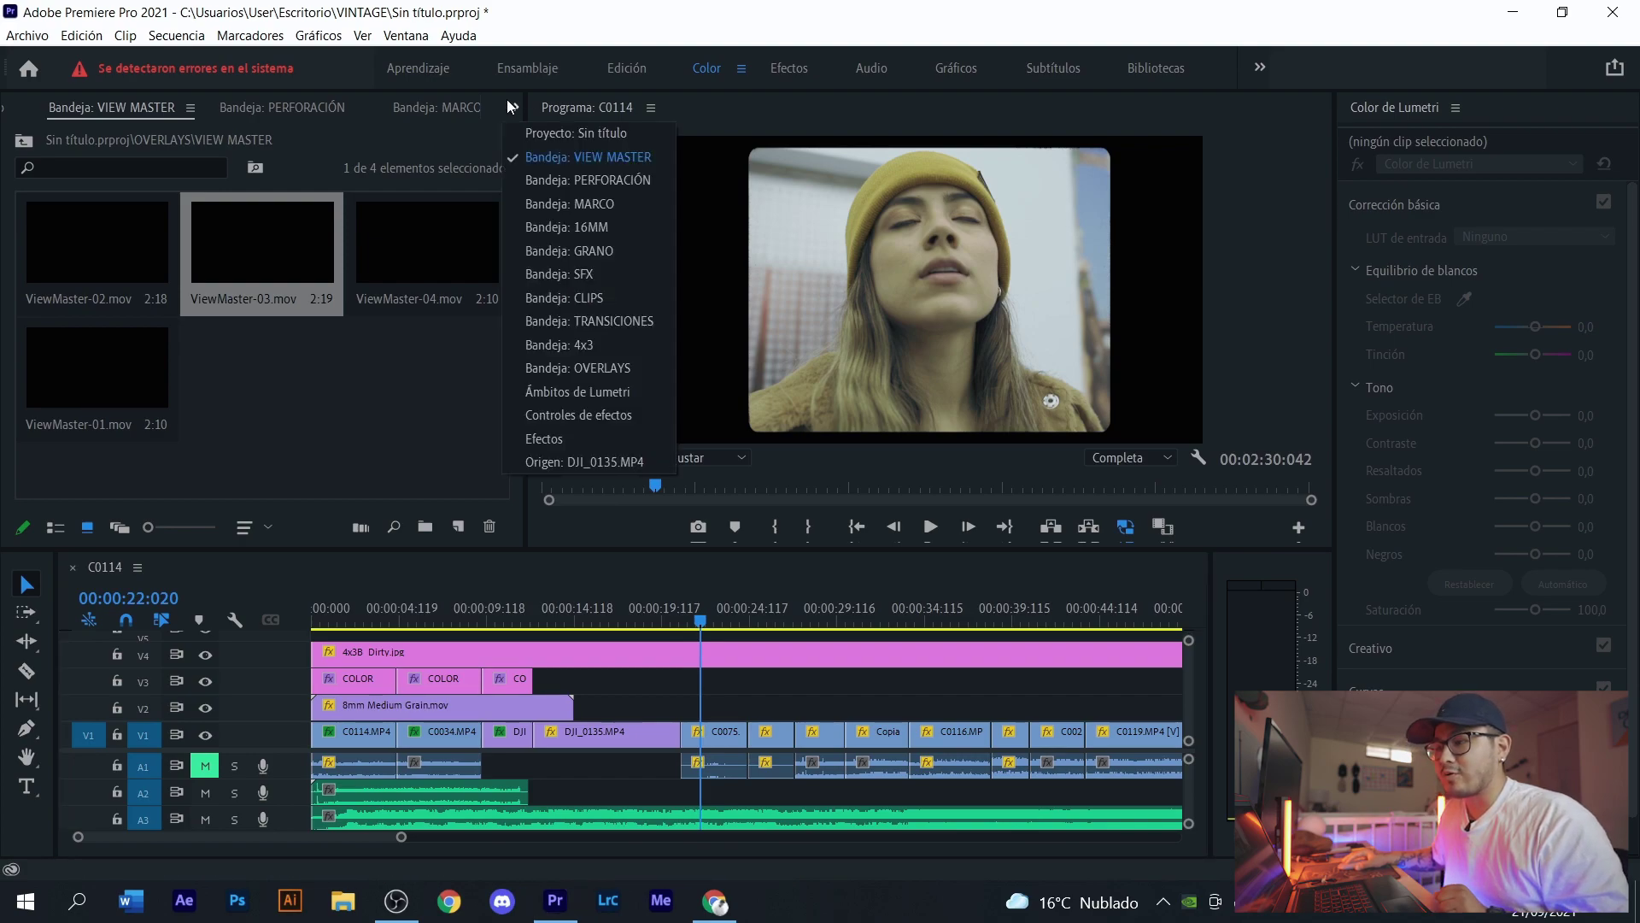
pyautogui.click(598, 132)
pyautogui.doubleClick(297, 231)
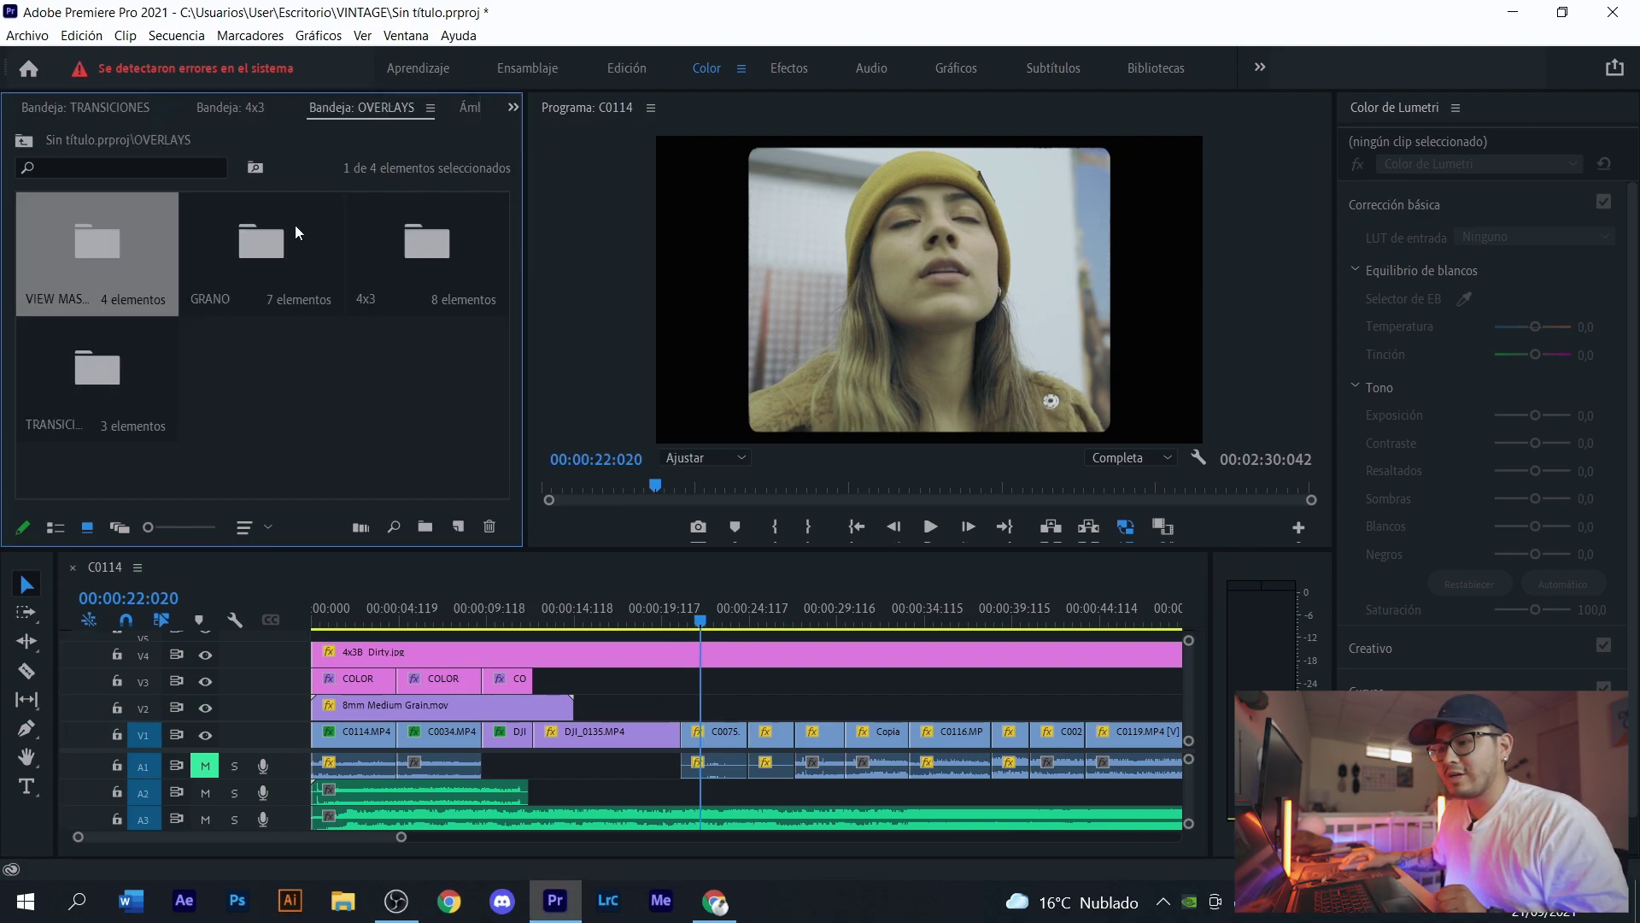
pyautogui.doubleClick(79, 359)
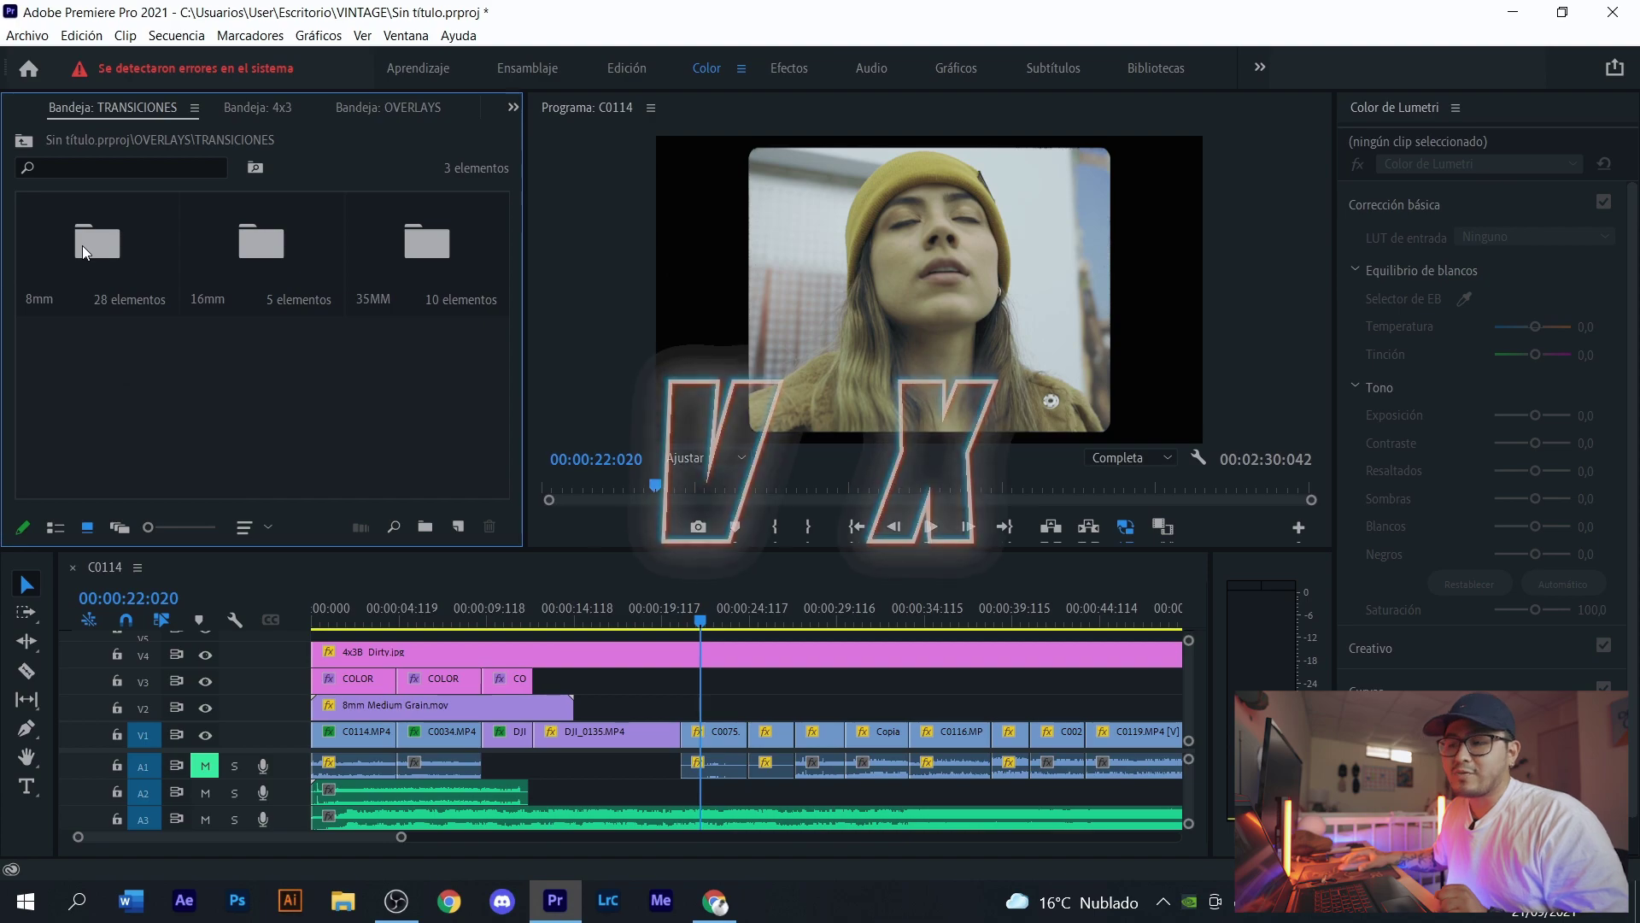
pyautogui.click(82, 244)
pyautogui.doubleClick(82, 244)
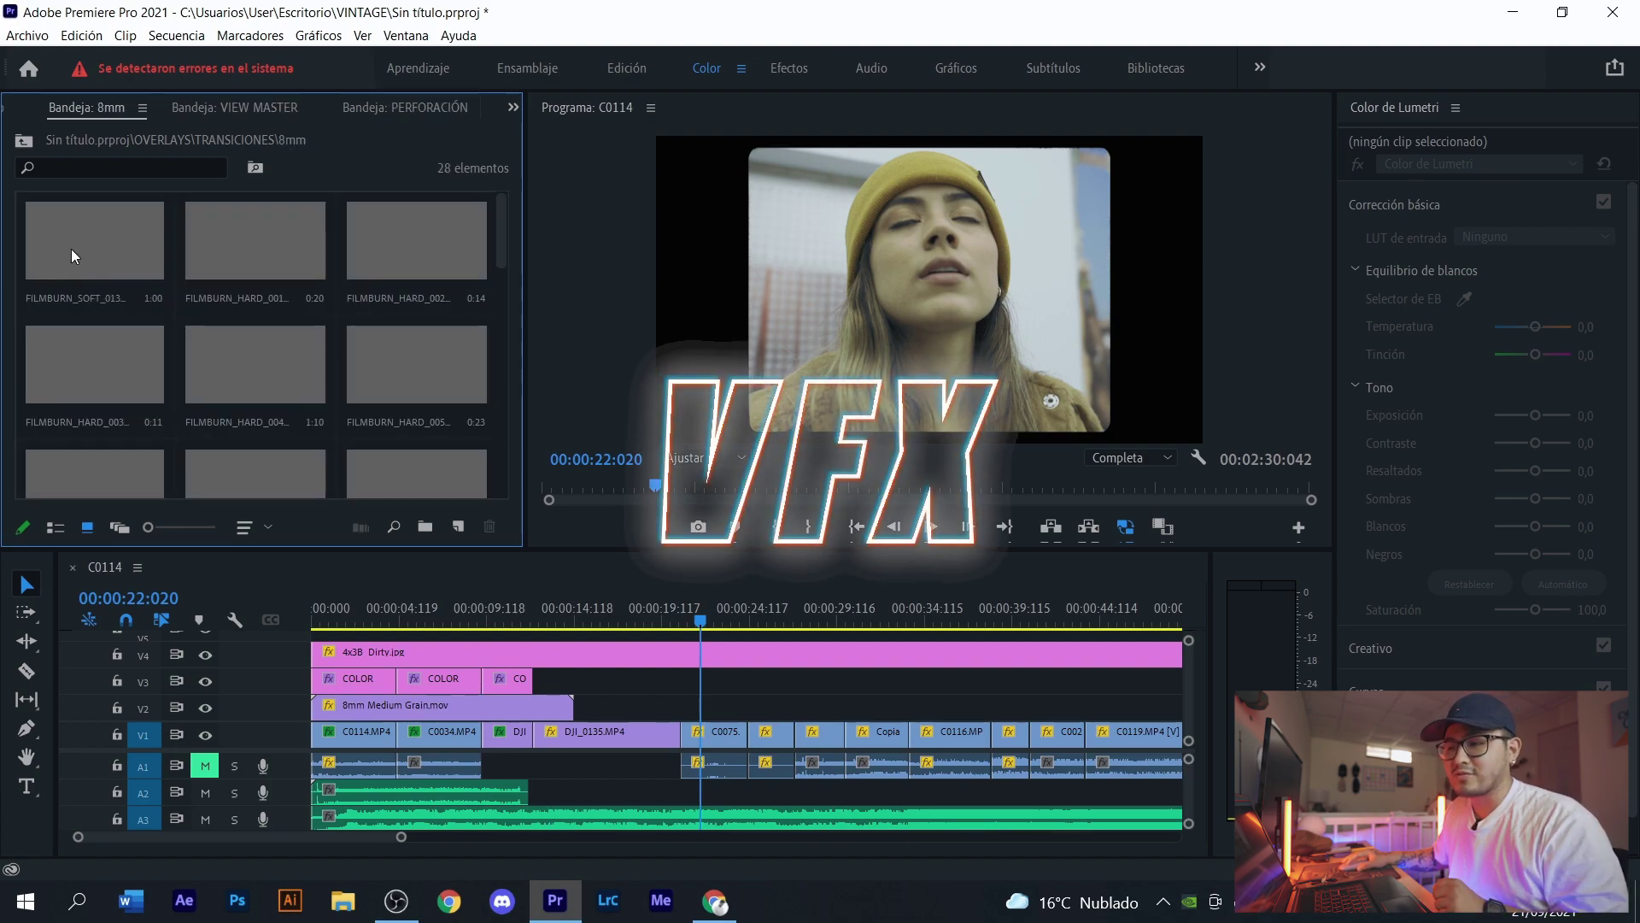
pyautogui.moveTo(423, 249); pyautogui.dragTo(578, 639)
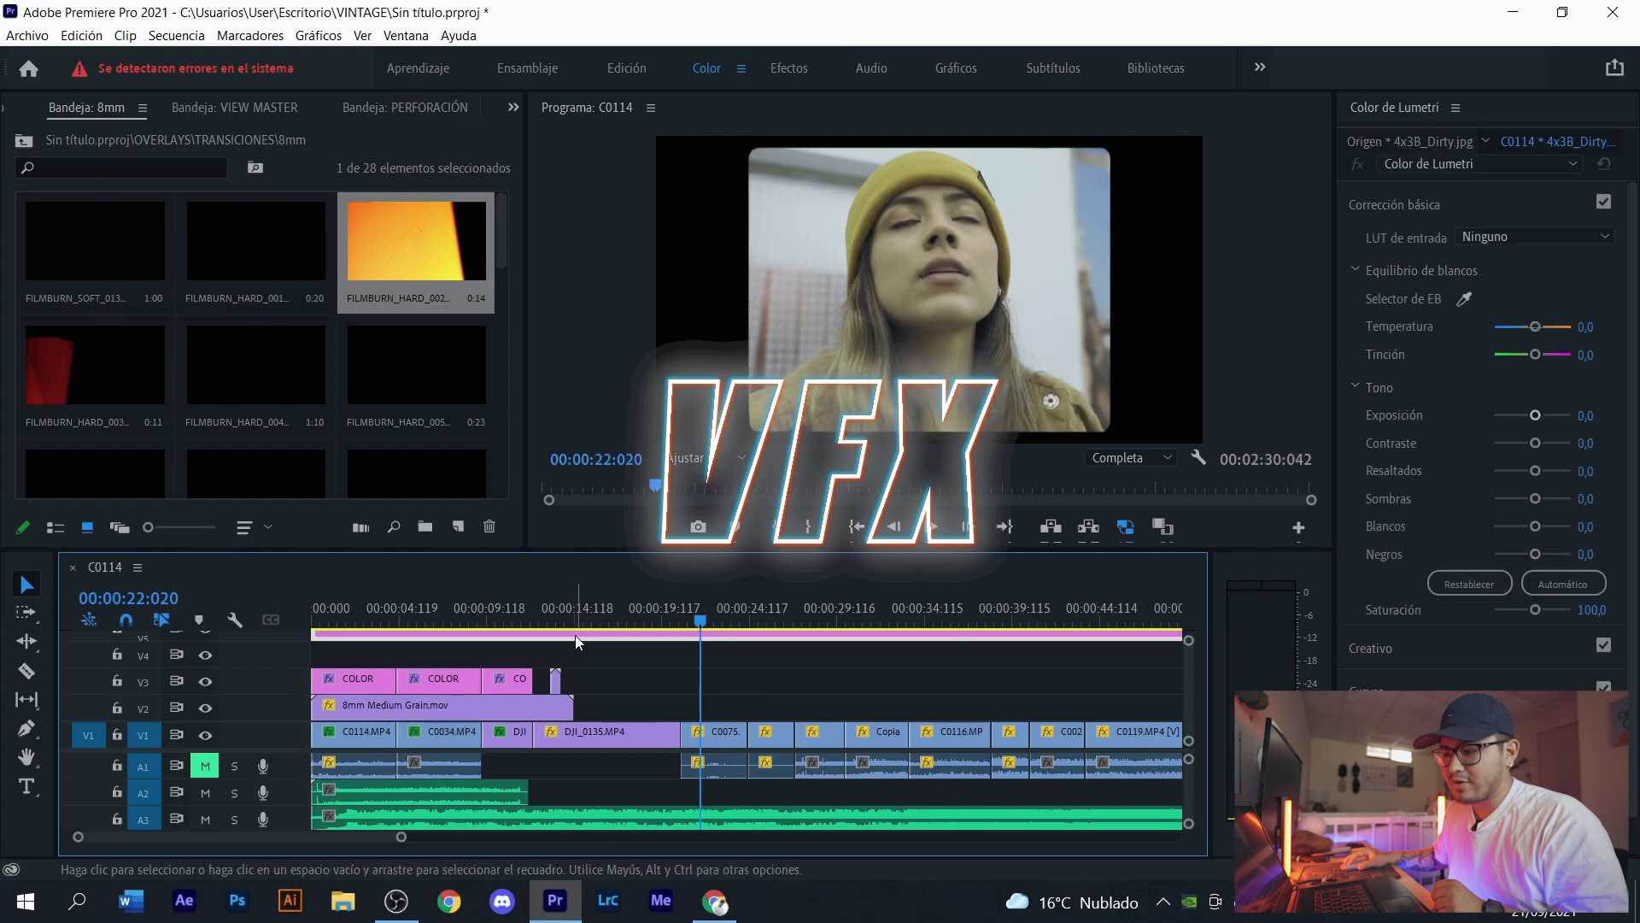
pyautogui.click(556, 681)
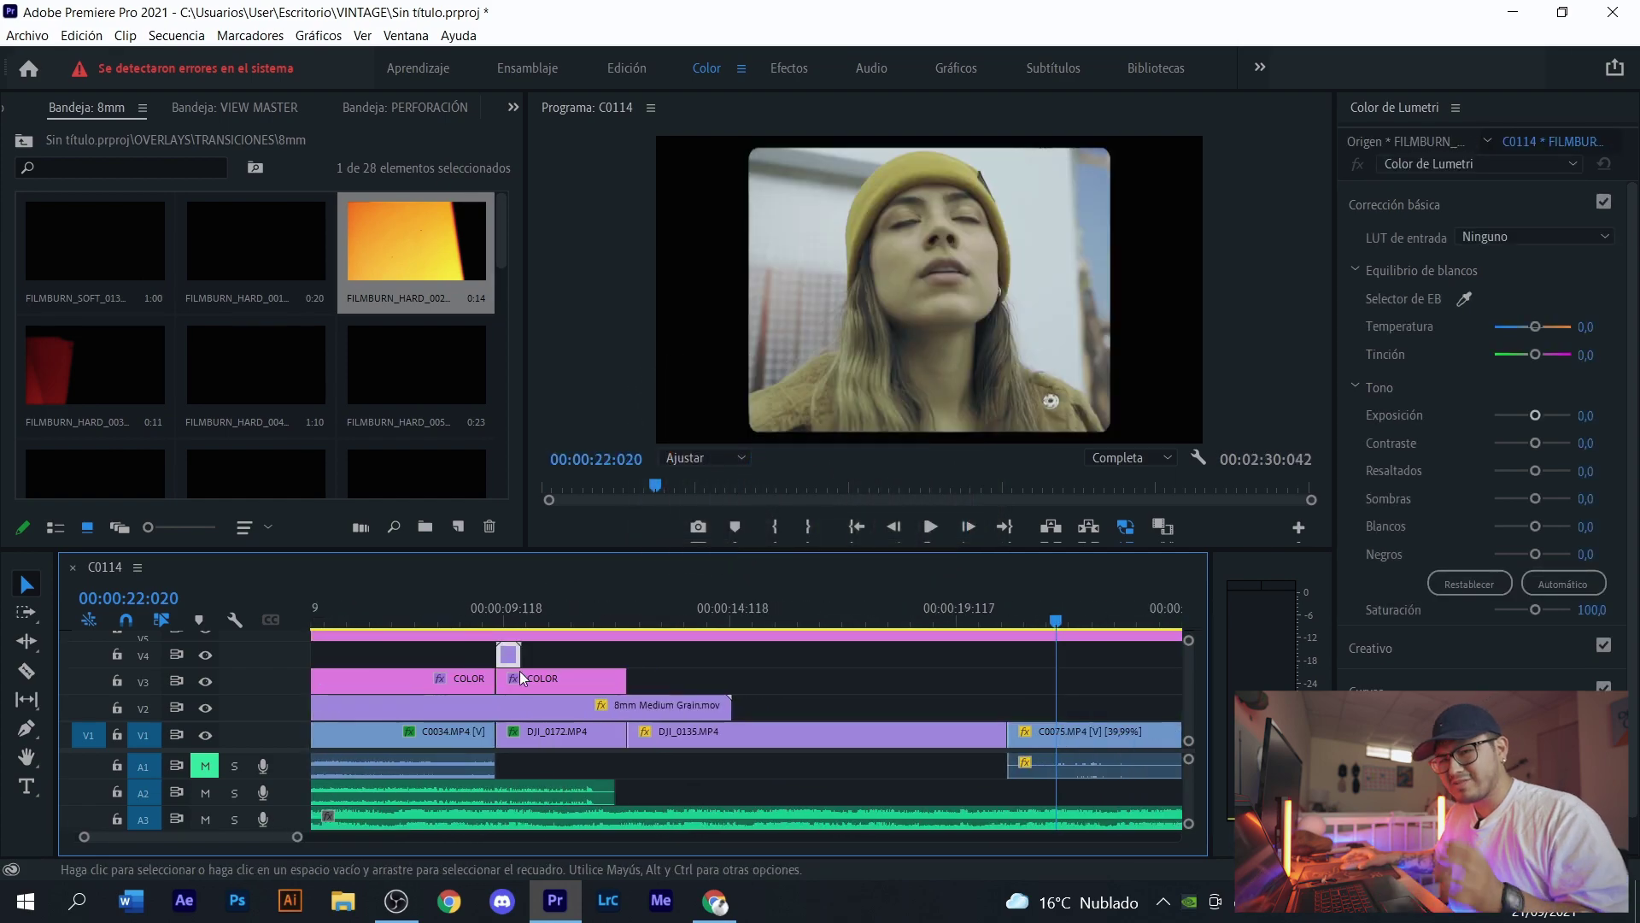
# - Add a marker at the full-yellow frame of FILMBURN_HARD_002.mp4 and align it with the cut between C0034.MP4 and DJI_0172.MP4
pyautogui.scroll(2, 520, 670)
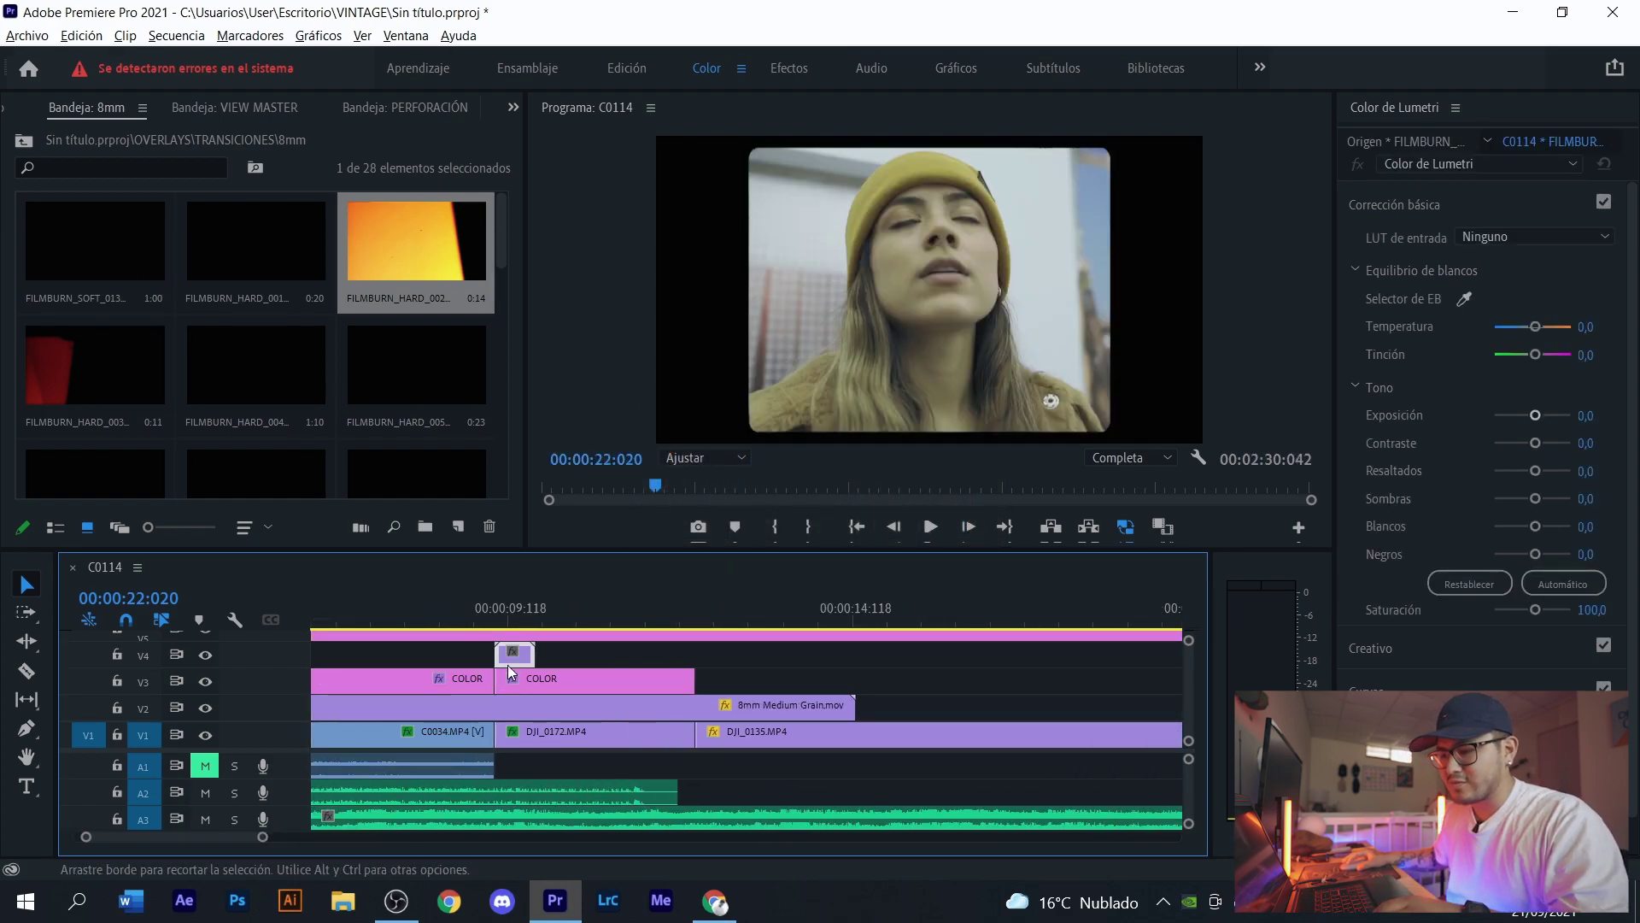
pyautogui.moveTo(519, 653); pyautogui.dragTo(497, 612)
pyautogui.click(499, 653)
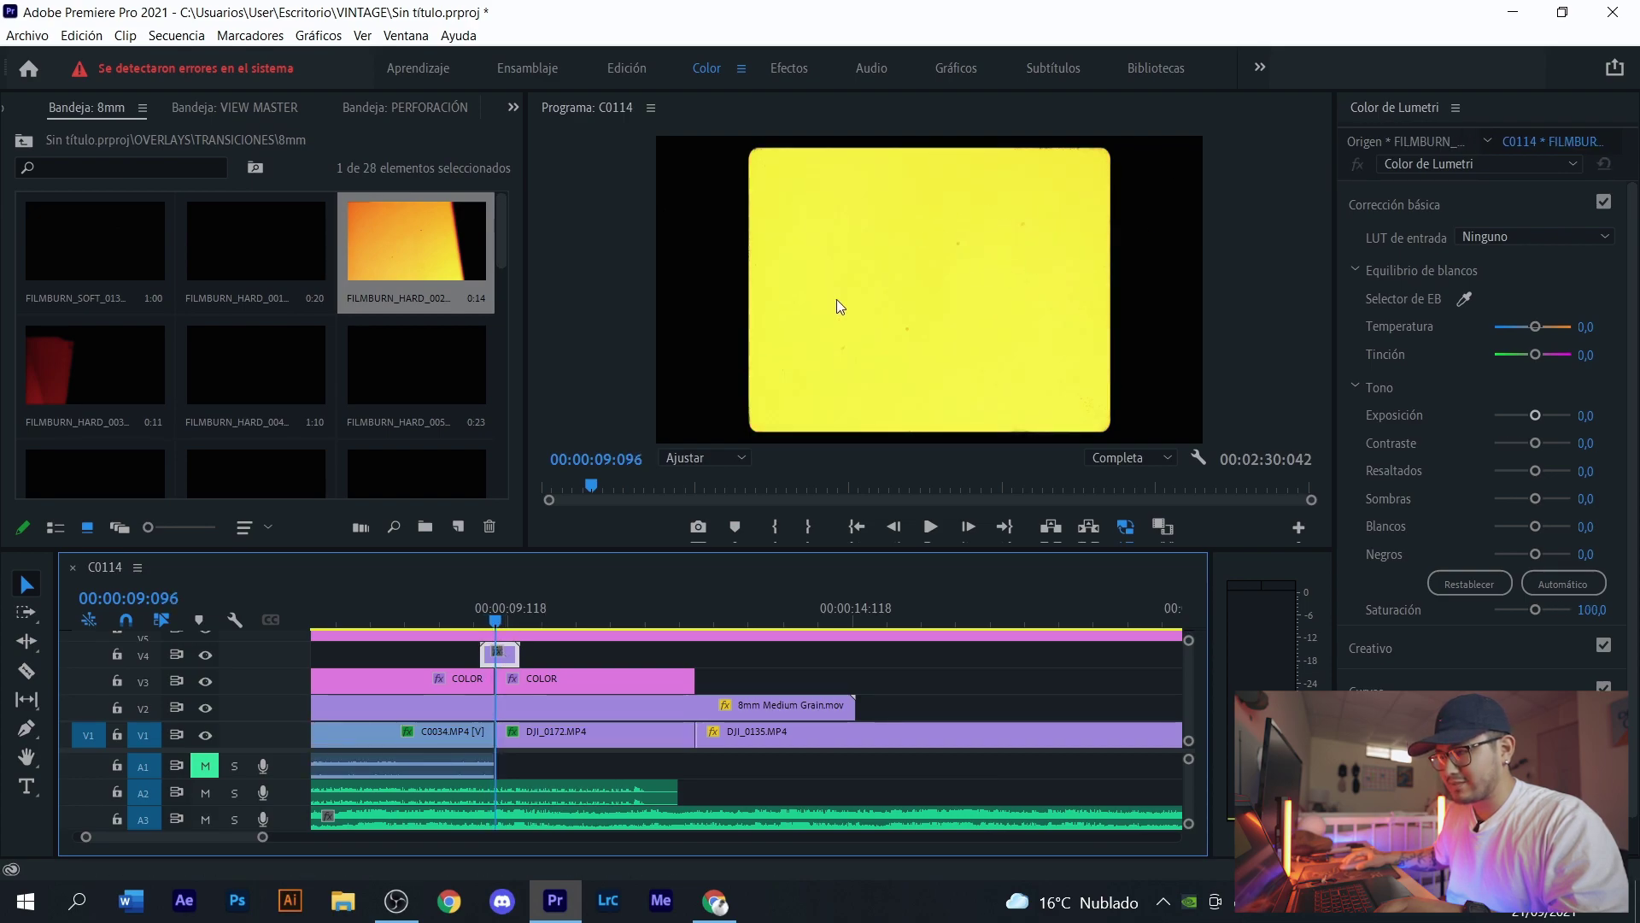
pyautogui.click(202, 620)
pyautogui.scroll(5, 484, 666)
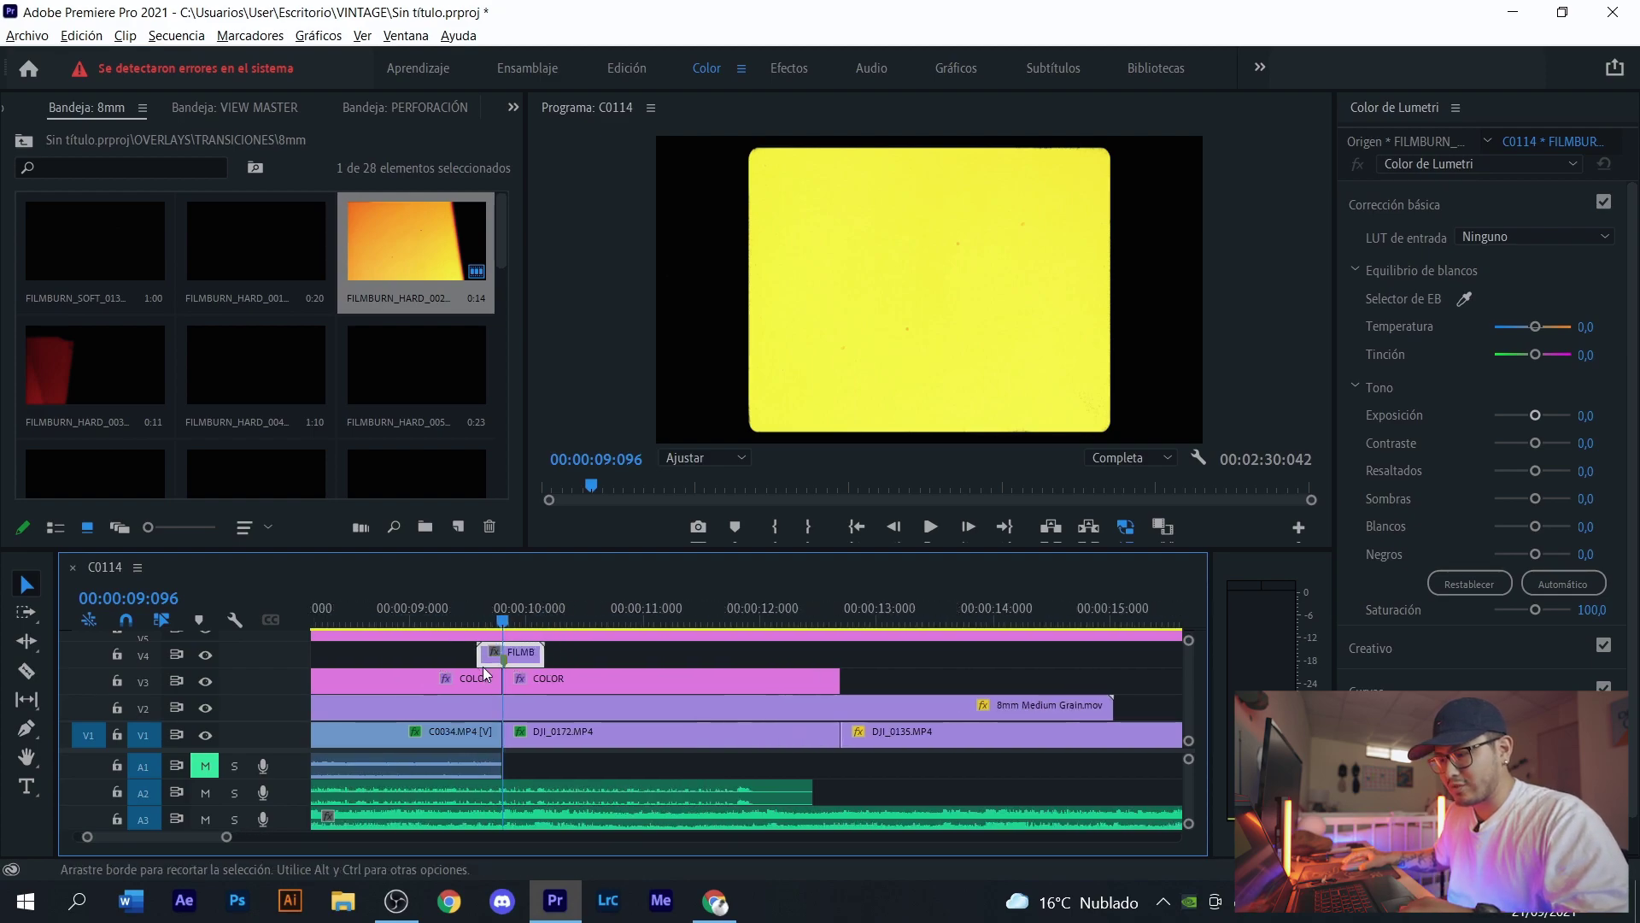
pyautogui.scroll(3, 496, 680)
pyautogui.moveTo(513, 658)
pyautogui.mouseDown()
pyautogui.moveTo(546, 651)
pyautogui.moveTo(521, 656)
pyautogui.mouseUp()
pyautogui.click(475, 608)
pyautogui.click(483, 605)
# - Fit FILMBURN_HARD_002.mp4 to the frame size and set its blend mode to Pantalla
pyautogui.rightClick(540, 651)
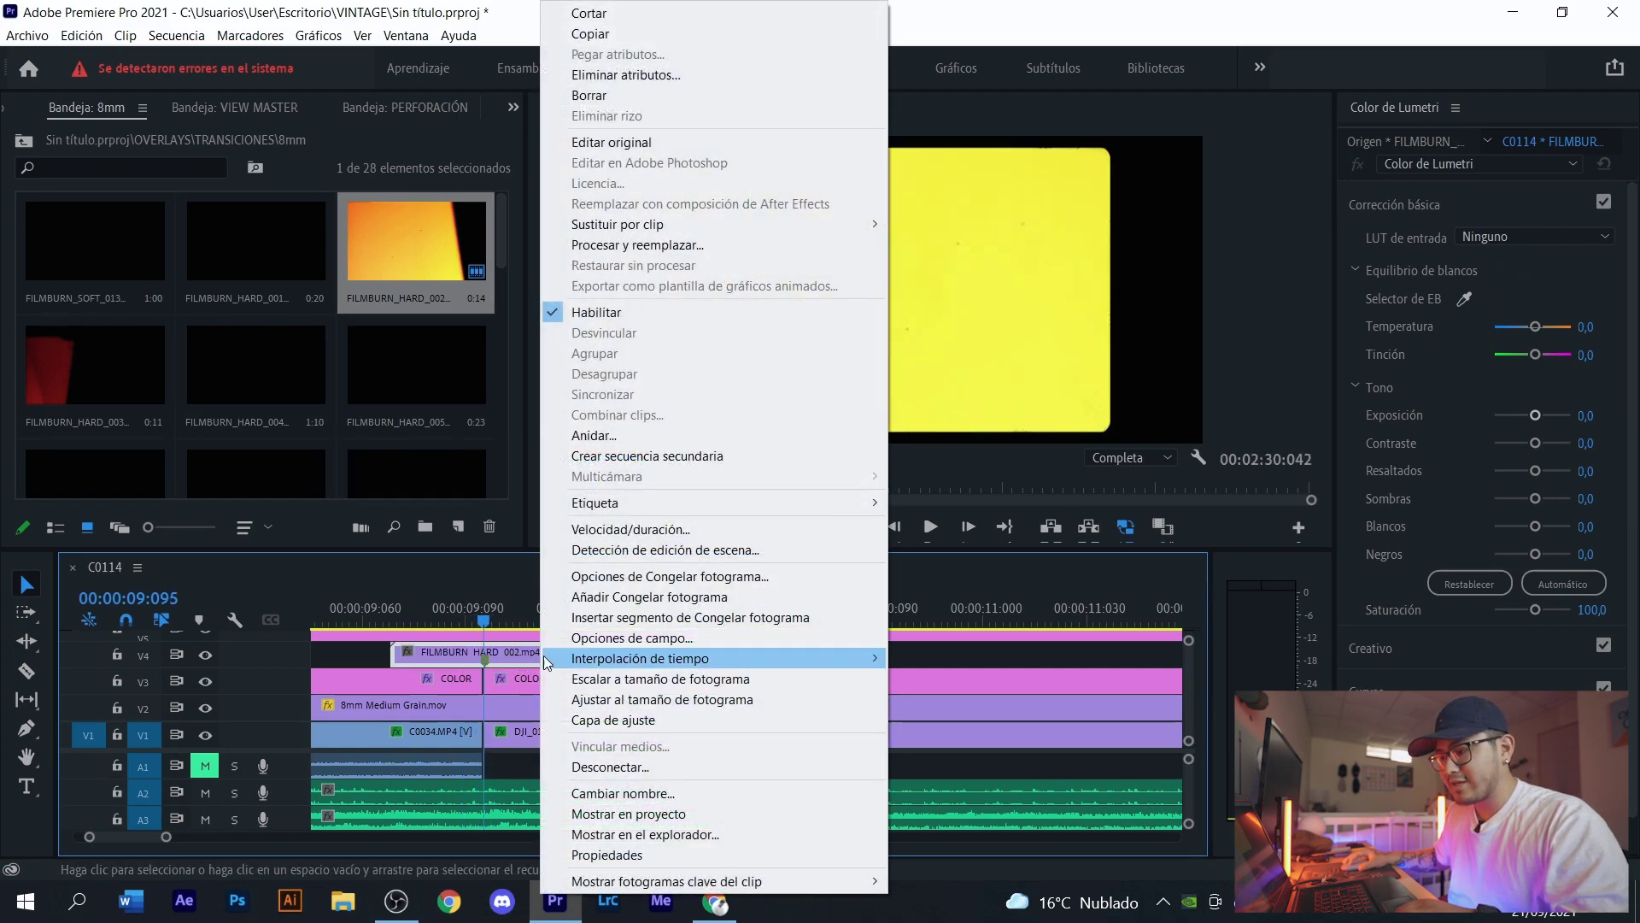
pyautogui.click(600, 706)
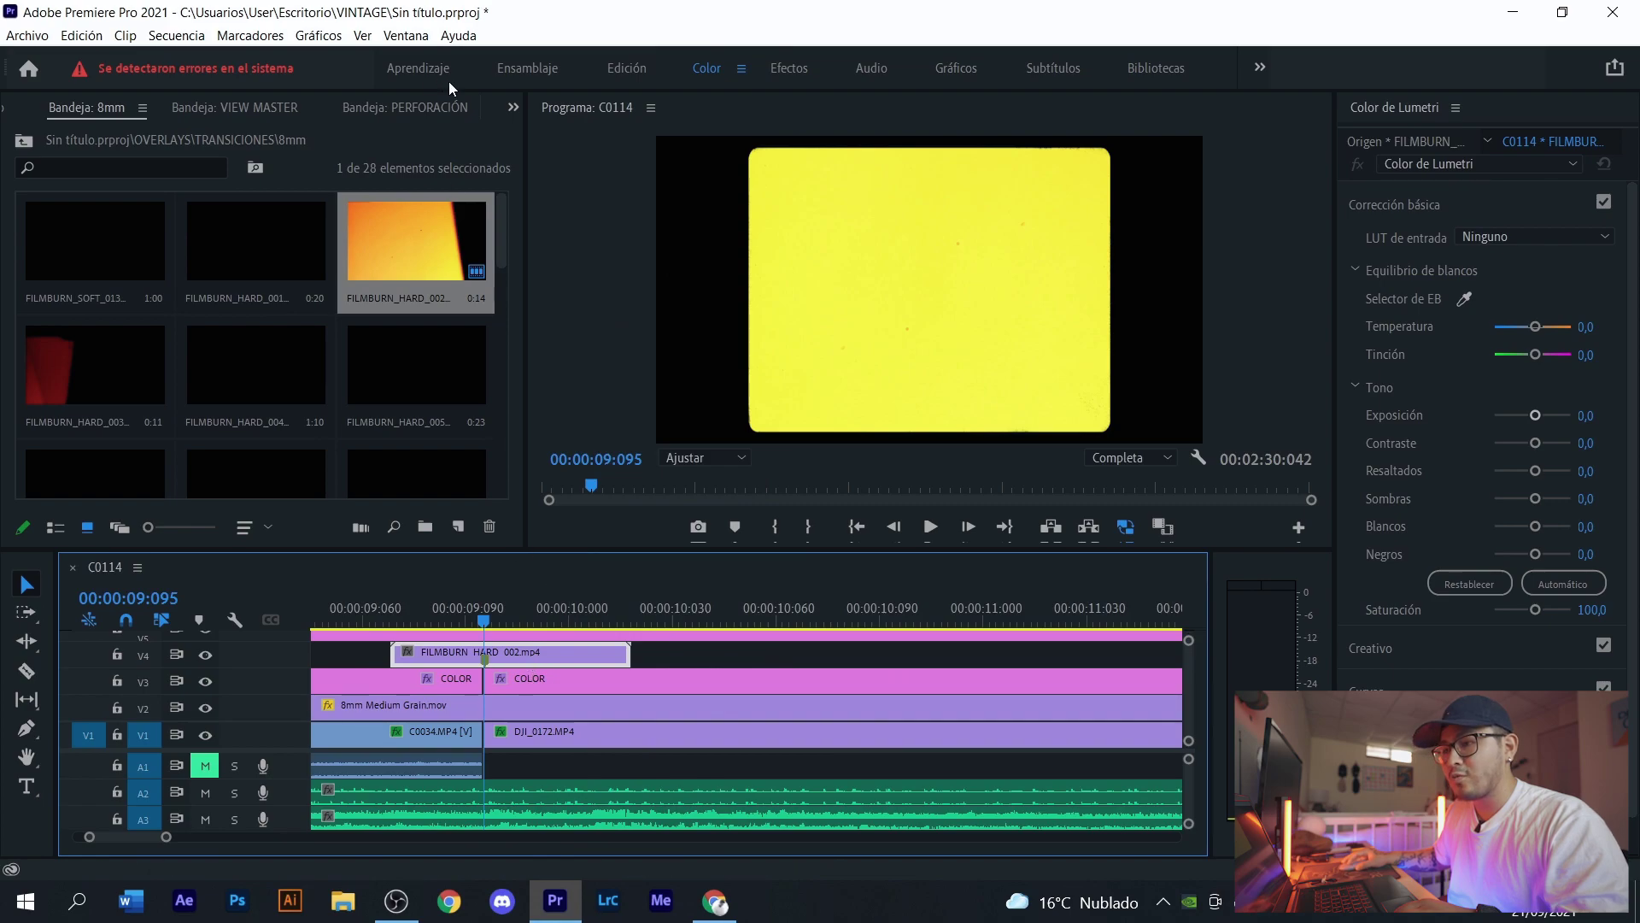
pyautogui.click(514, 108)
pyautogui.click(581, 440)
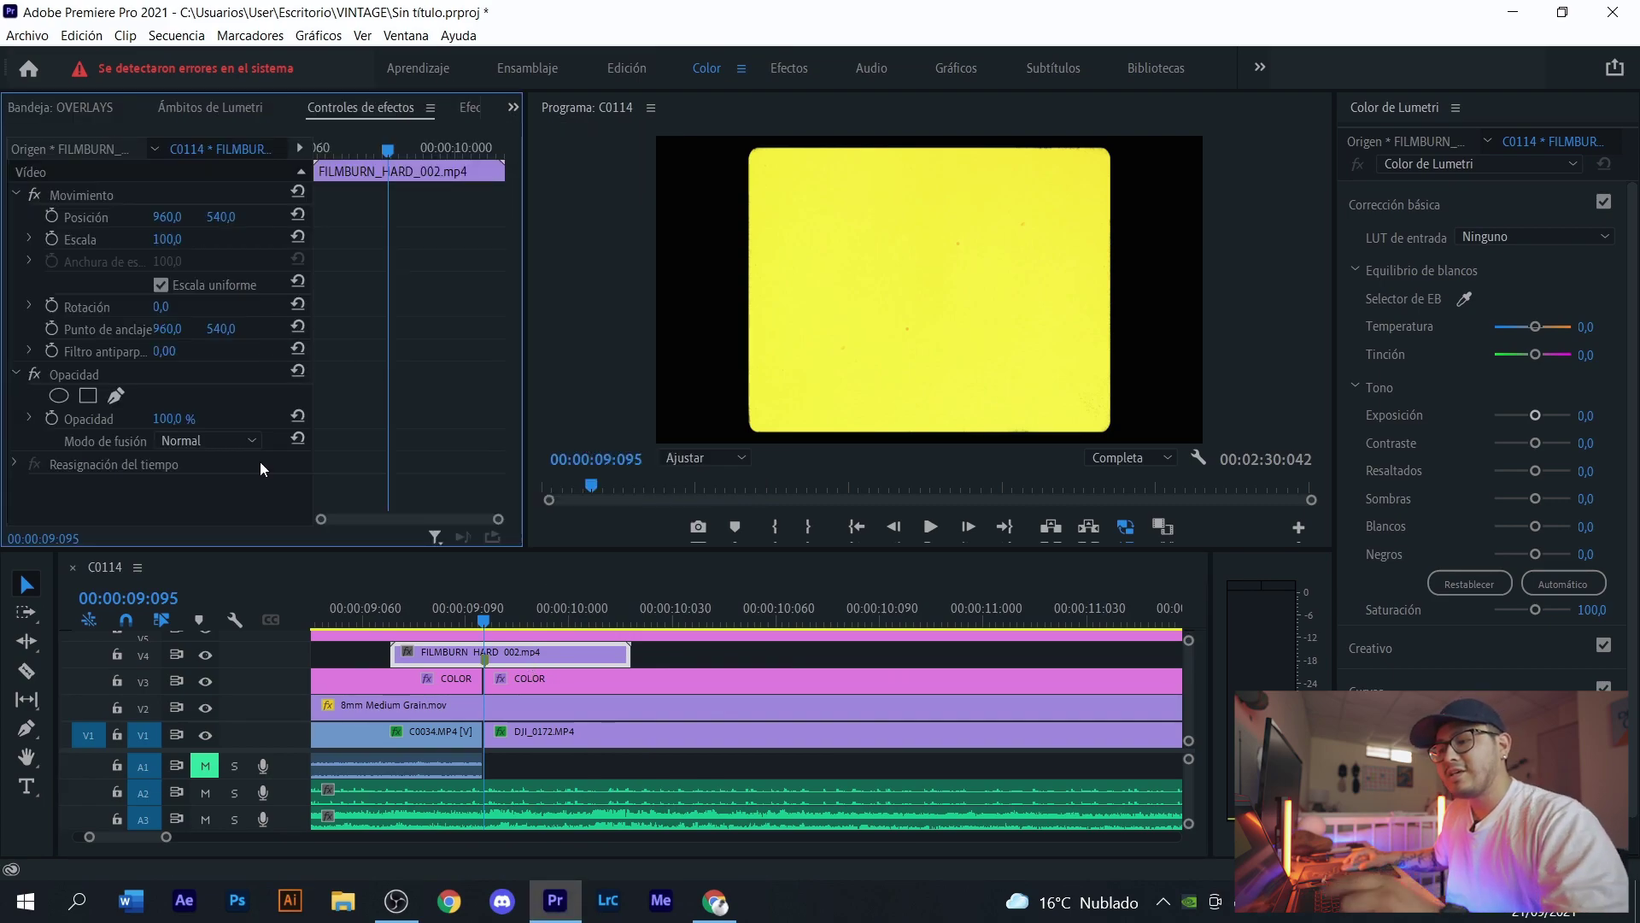
pyautogui.click(213, 437)
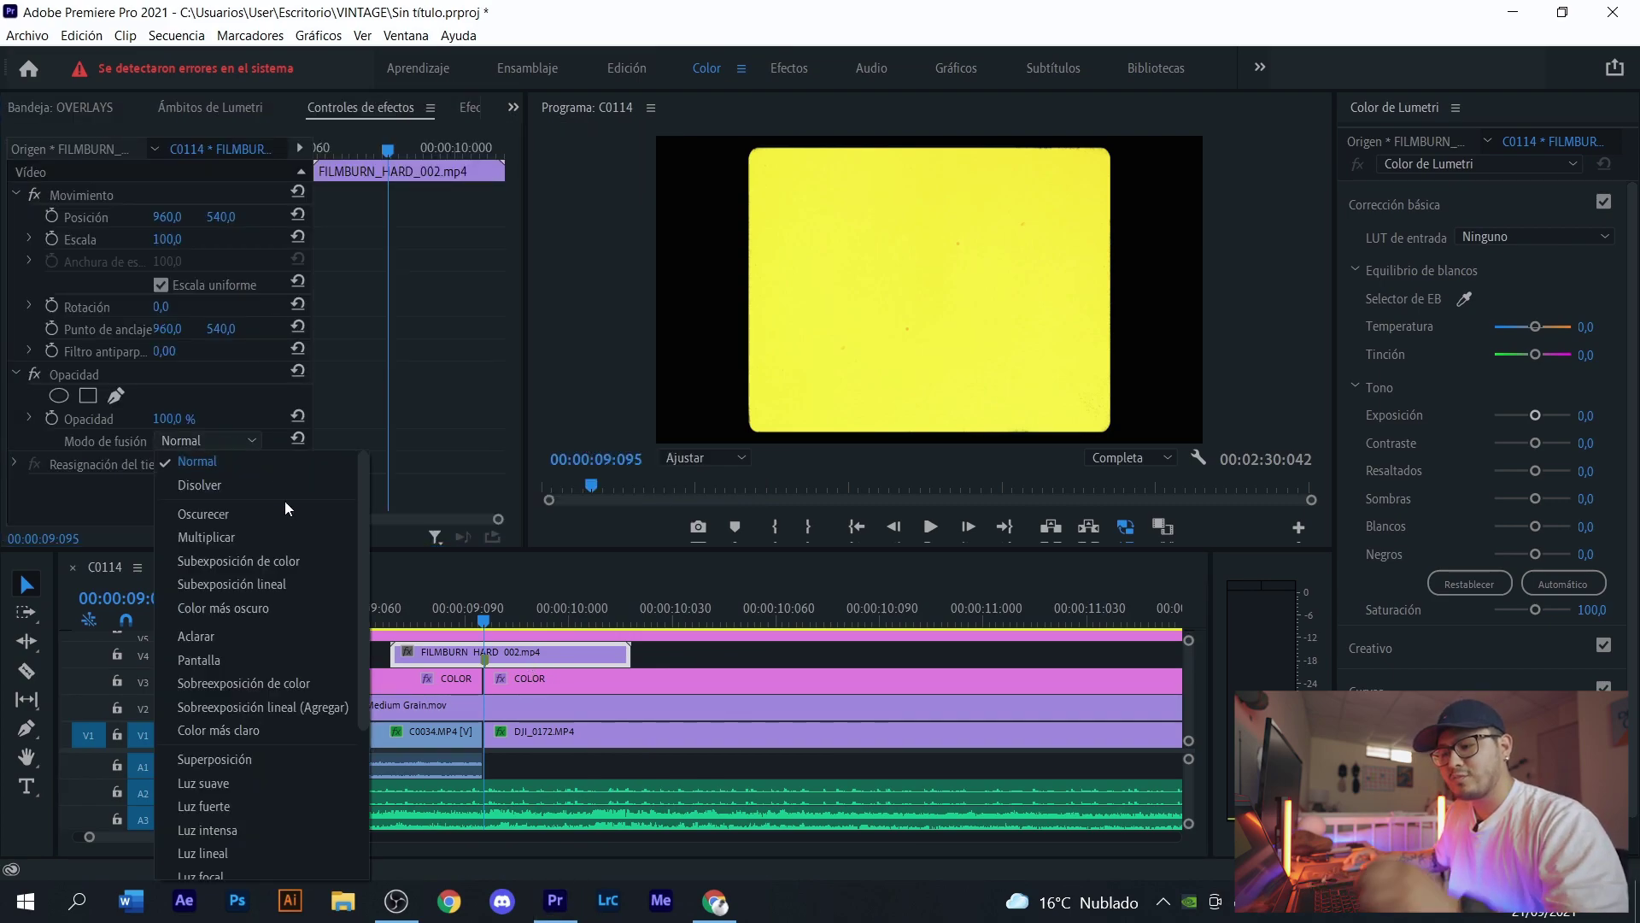
pyautogui.click(246, 658)
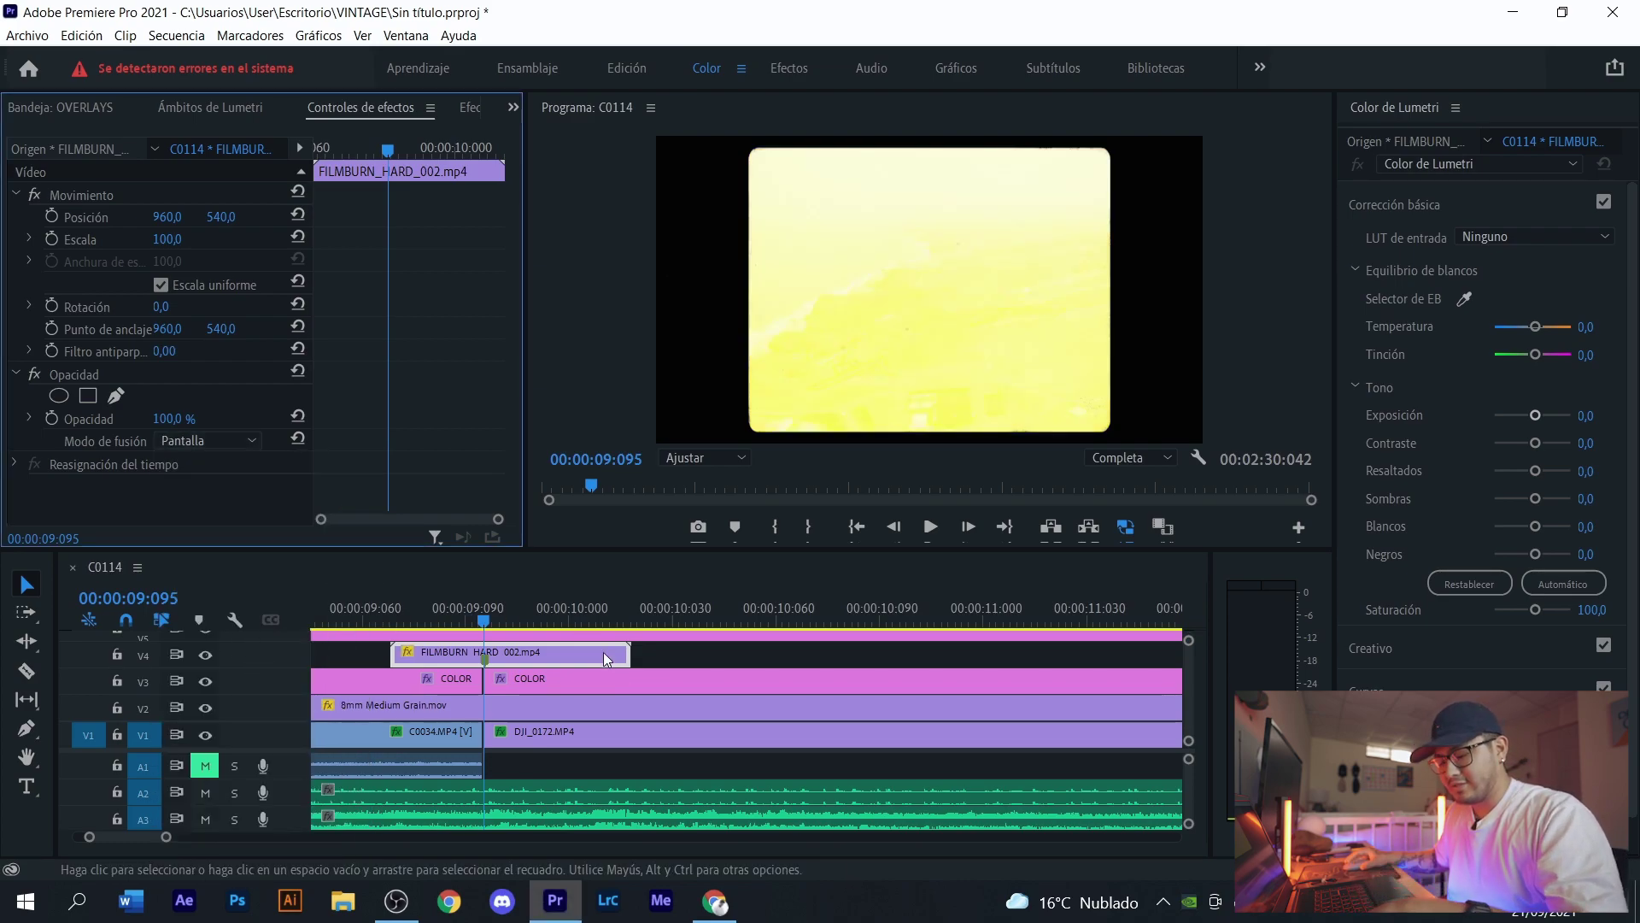
# - Play the cut from C0034.MP4 to DJI_0172.MP4 to check the film burn transition
pyautogui.scroll(-3, 546, 735)
pyautogui.click(457, 586)
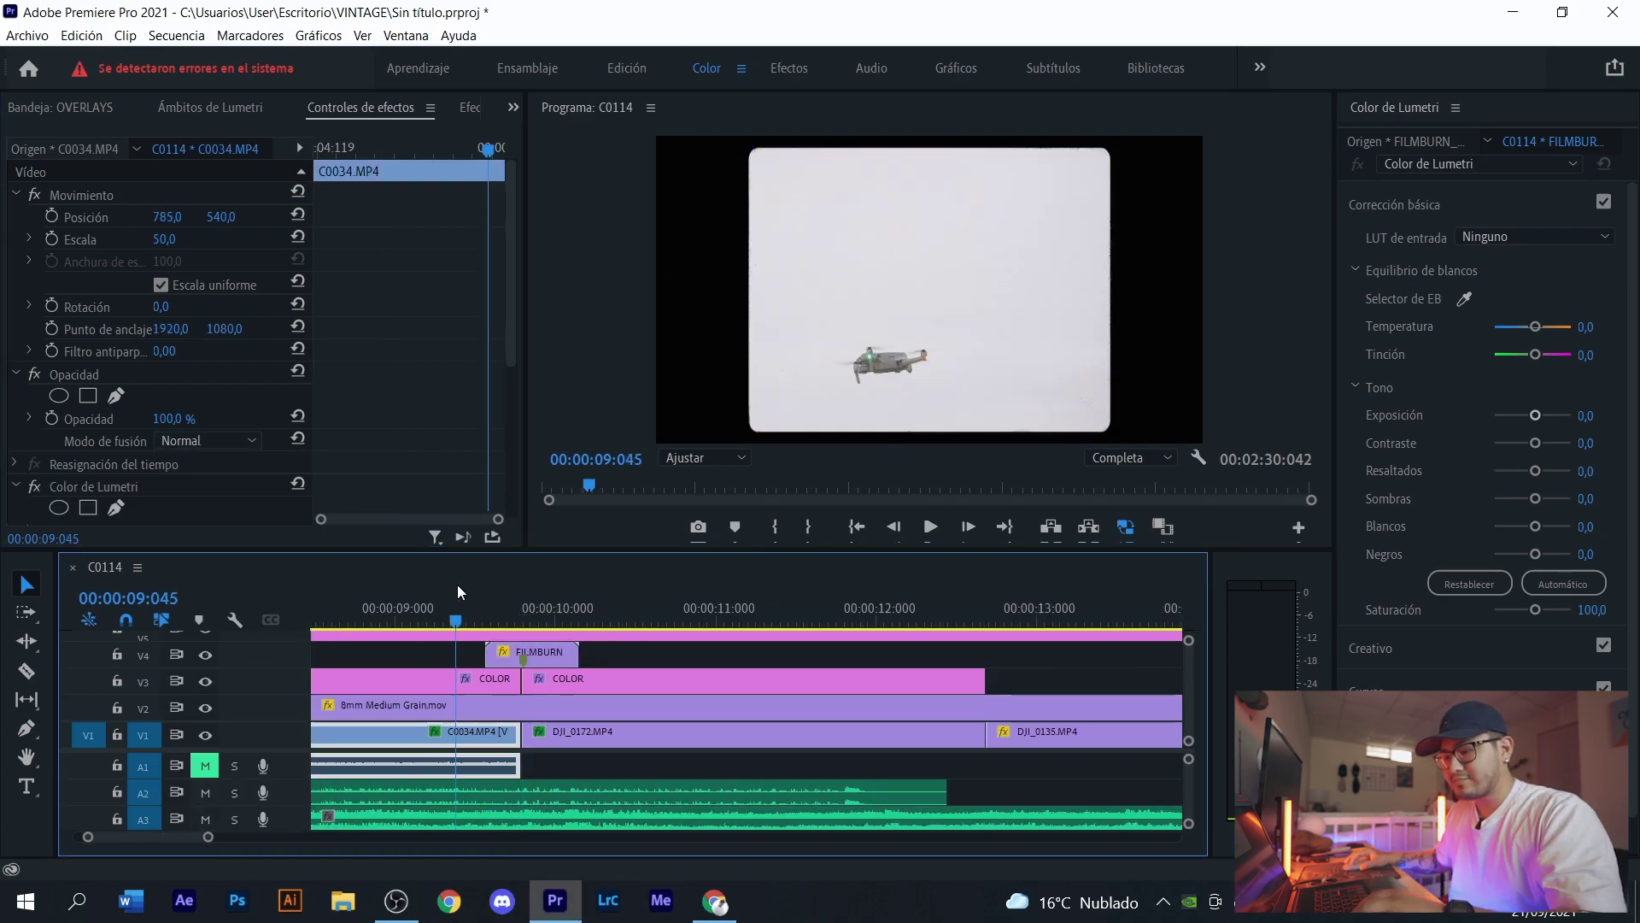
pyautogui.click(488, 591)
pyautogui.press('space')
pyautogui.click(407, 610)
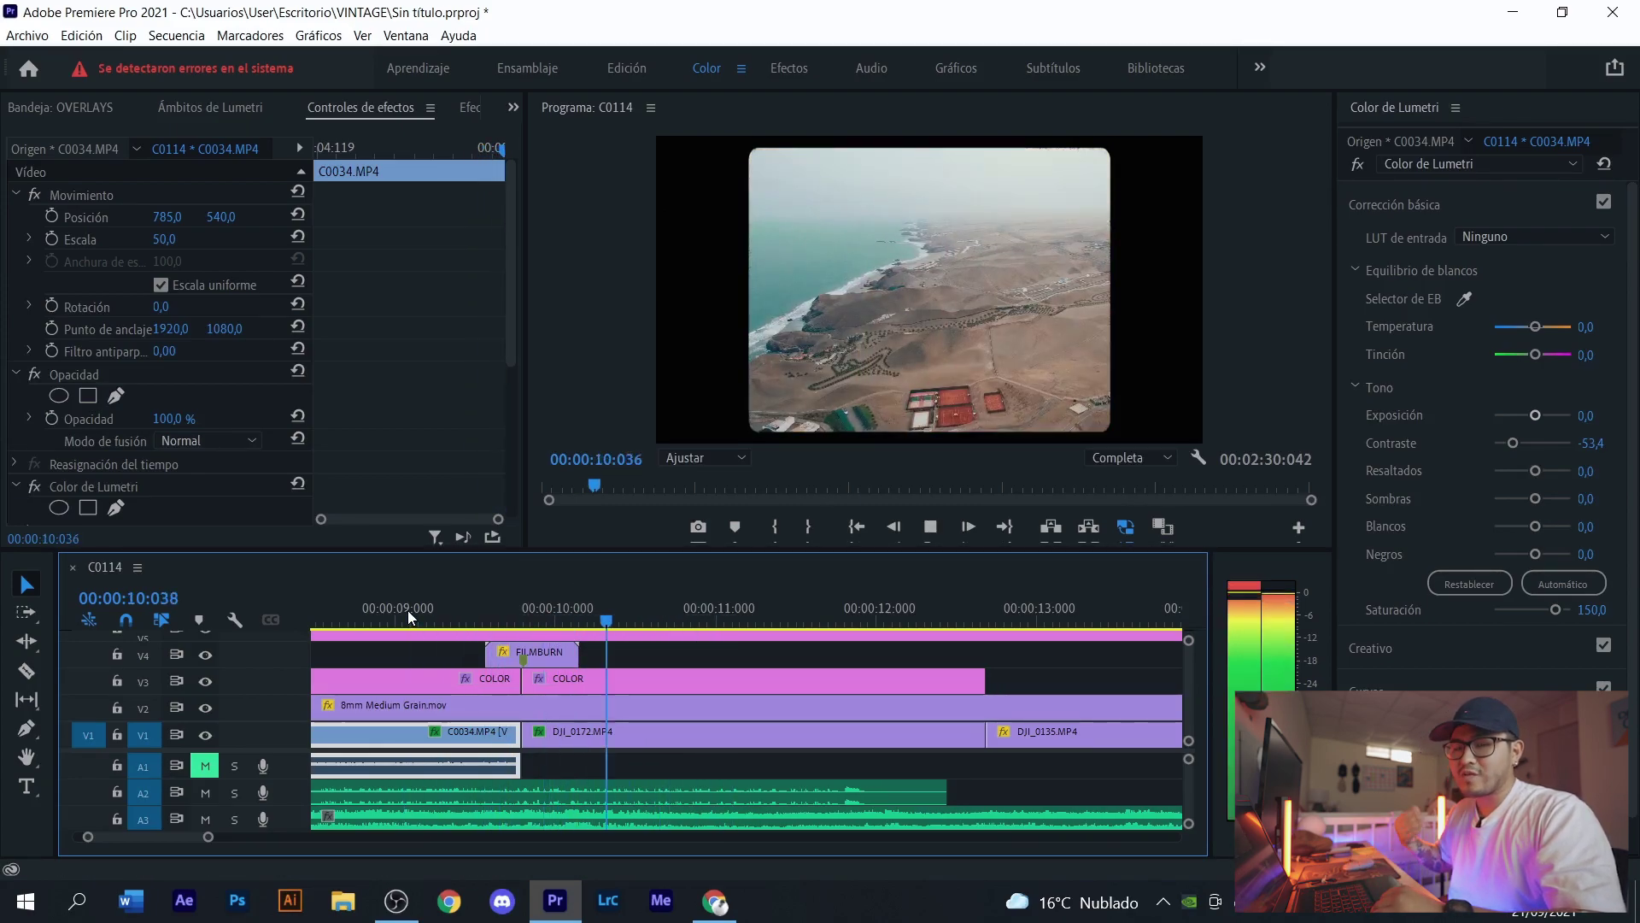
pyautogui.press('space')
# - Open the SFX bin and compare WHOOSH CORTO with WHOOSH CORTO (3), leaving the latter selected
pyautogui.click(554, 737)
pyautogui.click(515, 101)
pyautogui.click(552, 130)
pyautogui.doubleClick(405, 253)
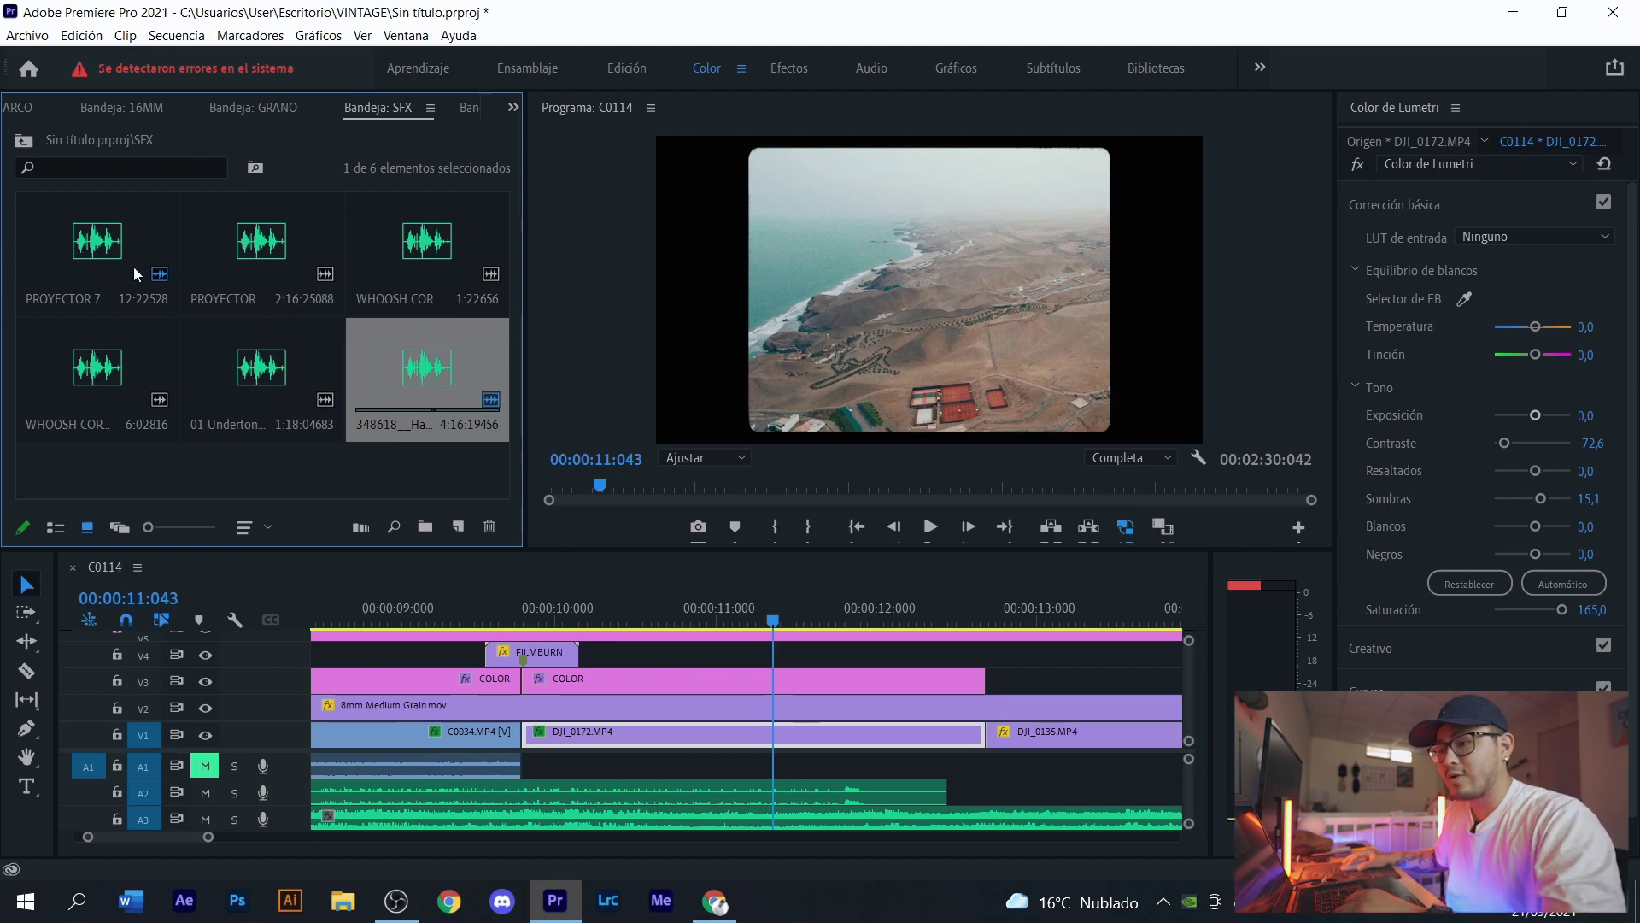
pyautogui.click(409, 252)
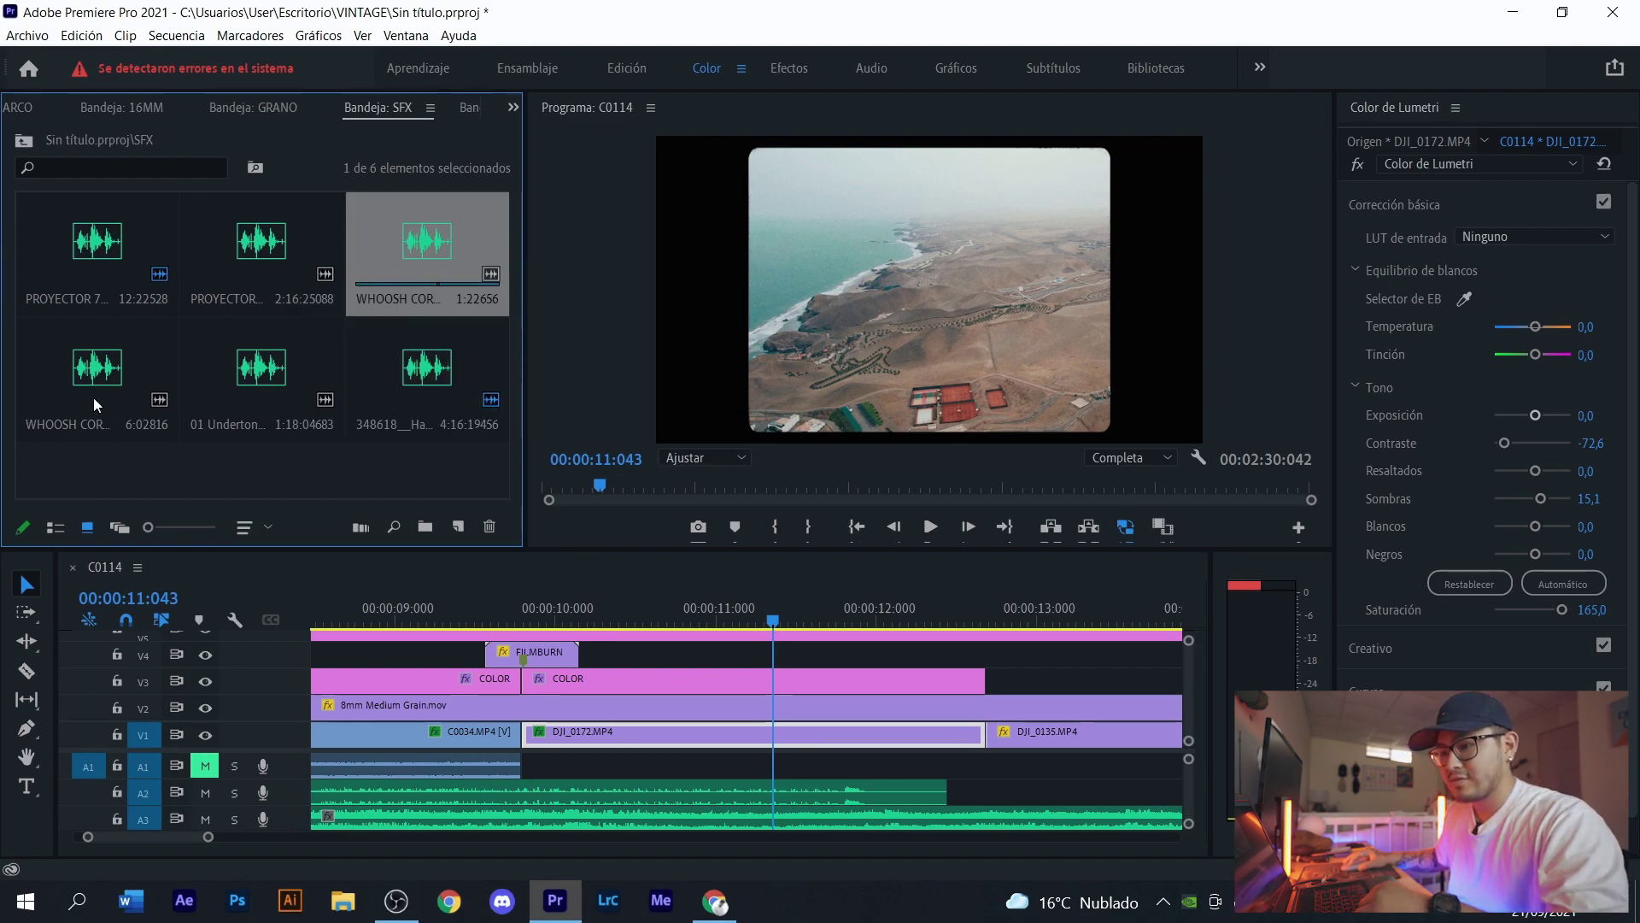
pyautogui.click(94, 378)
pyautogui.click(419, 235)
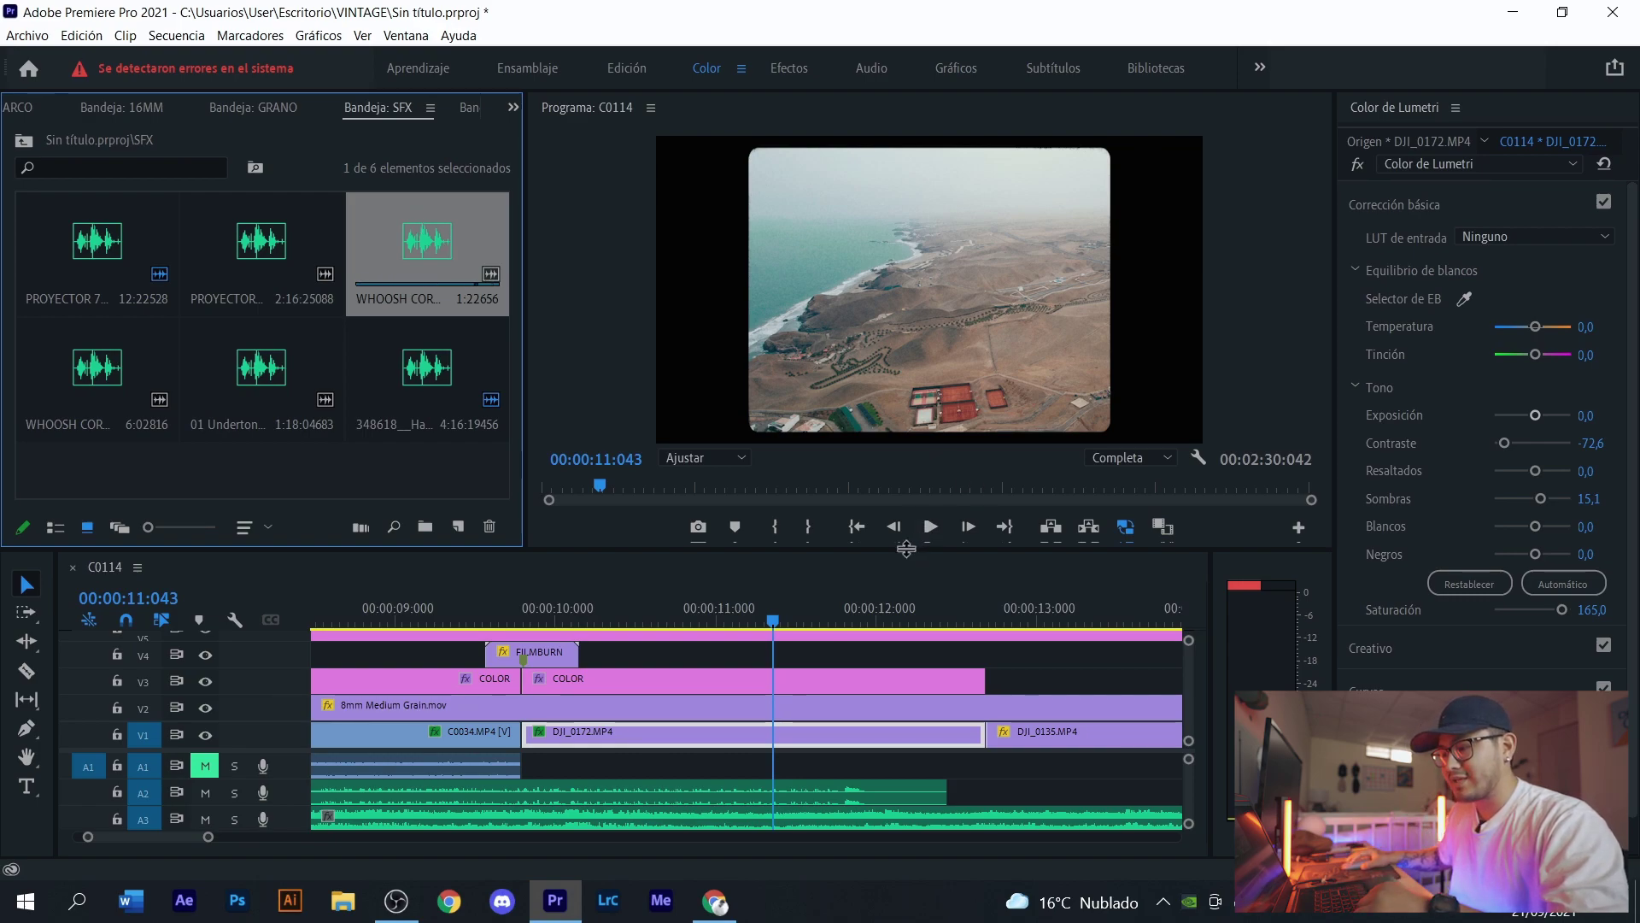
# - Place the WHOOSH CORTO (3) sound on audio track A4 under FILMBURN_HARD_002.mp4, lining its peak up with the C0034/DJI_0172 cut
pyautogui.moveTo(916, 551); pyautogui.dragTo(916, 484)
pyautogui.moveTo(554, 706)
pyautogui.mouseDown()
pyautogui.moveTo(478, 826)
pyautogui.moveTo(501, 843)
pyautogui.mouseUp()
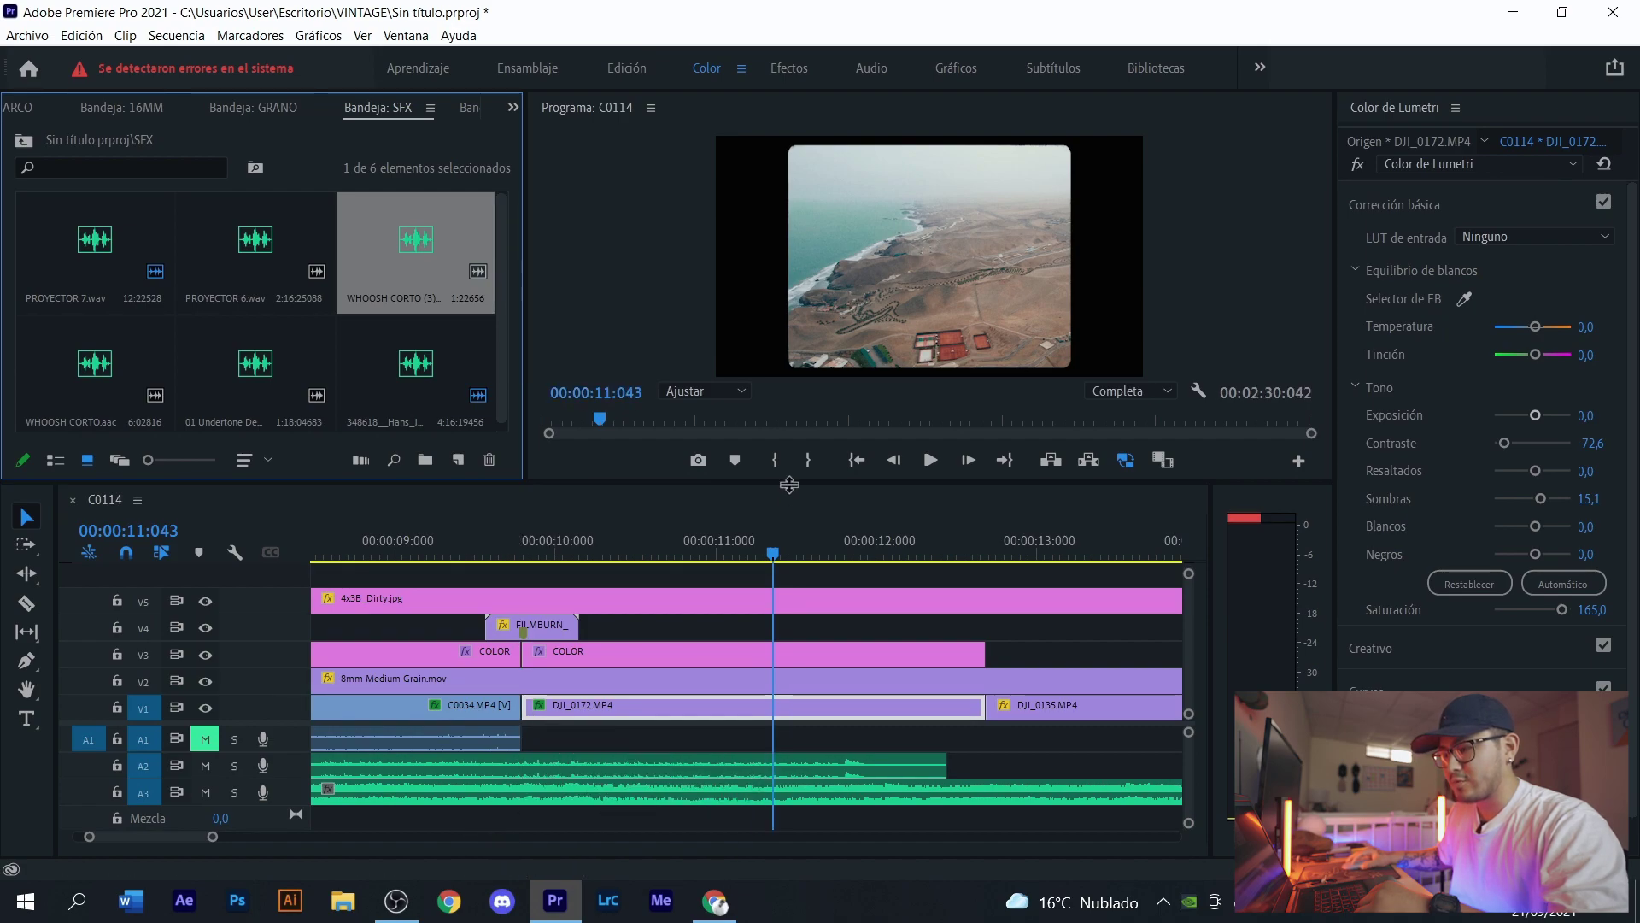
pyautogui.moveTo(790, 484); pyautogui.dragTo(795, 414)
pyautogui.moveTo(451, 299); pyautogui.dragTo(551, 793)
pyautogui.press('super')
pyautogui.press('super')
pyautogui.scroll(2, 497, 797)
pyautogui.scroll(3, 519, 801)
pyautogui.scroll(2, 519, 802)
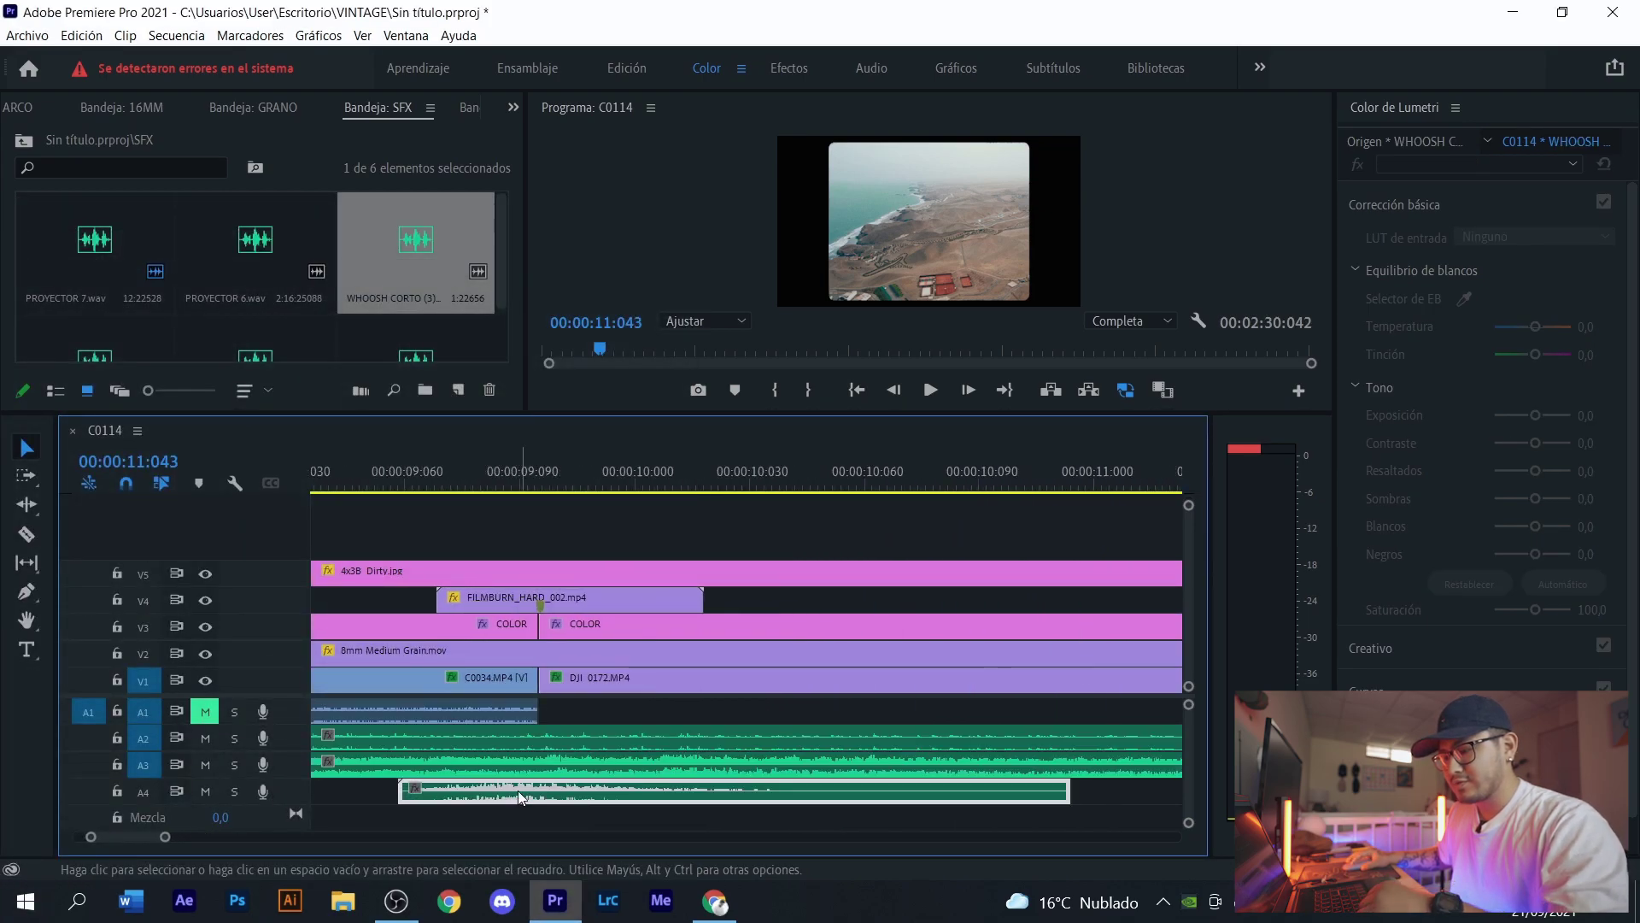
pyautogui.moveTo(524, 792); pyautogui.dragTo(545, 798)
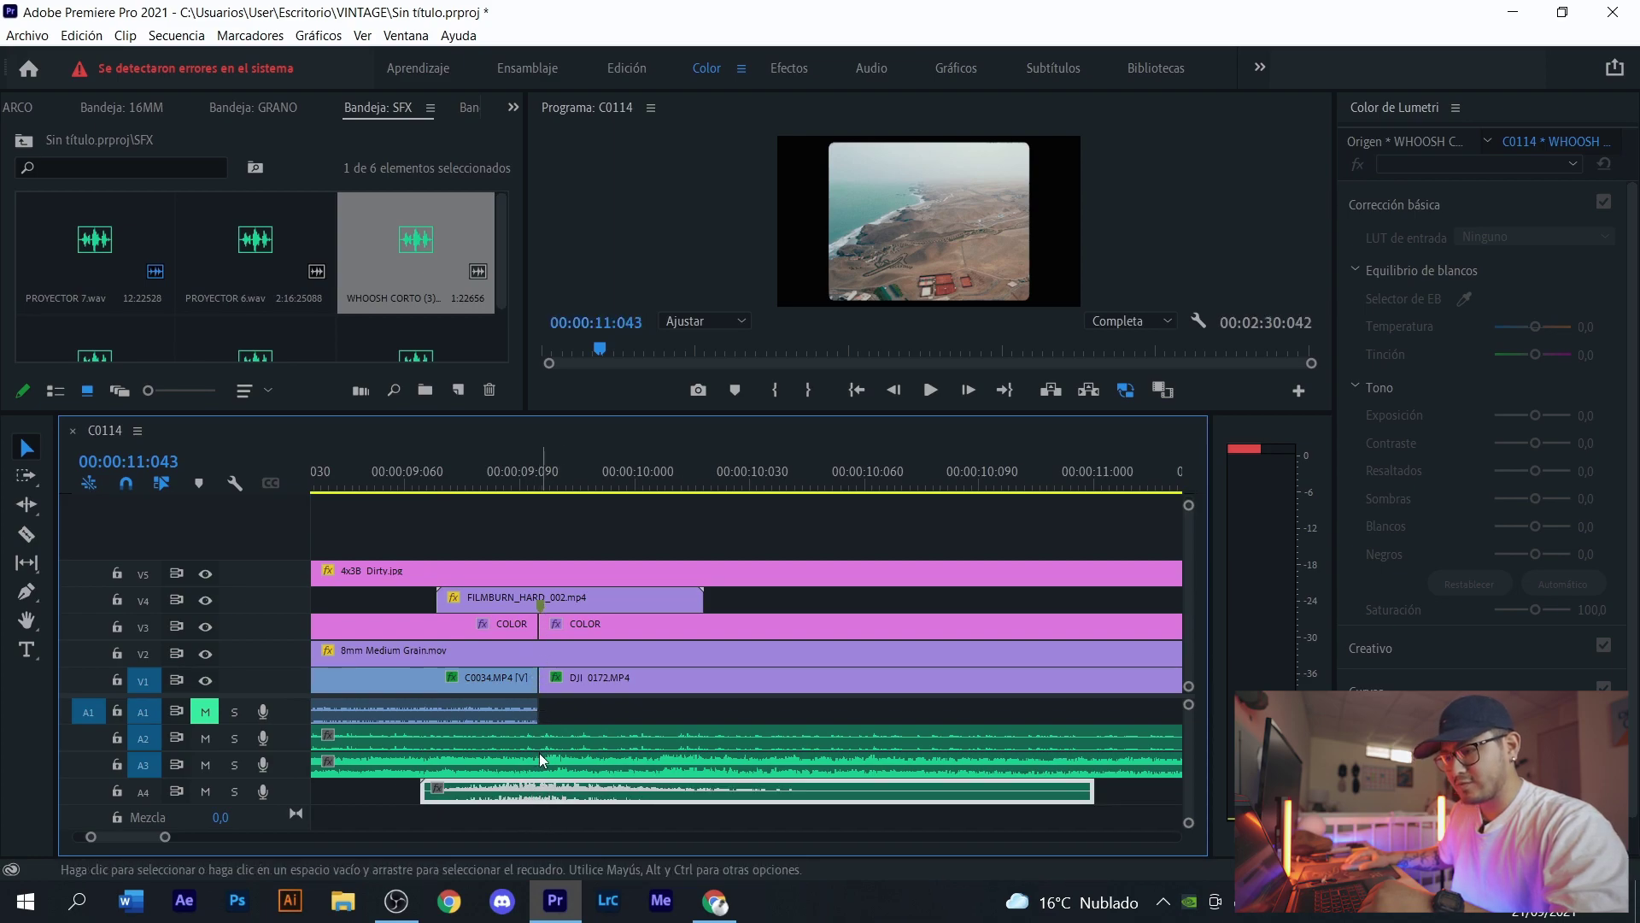
# - Play the sequence from C0034.MP4 into DJI_0135.MP4 to check the film burn together with its whoosh sound
pyautogui.click(369, 477)
pyautogui.scroll(-3, 452, 716)
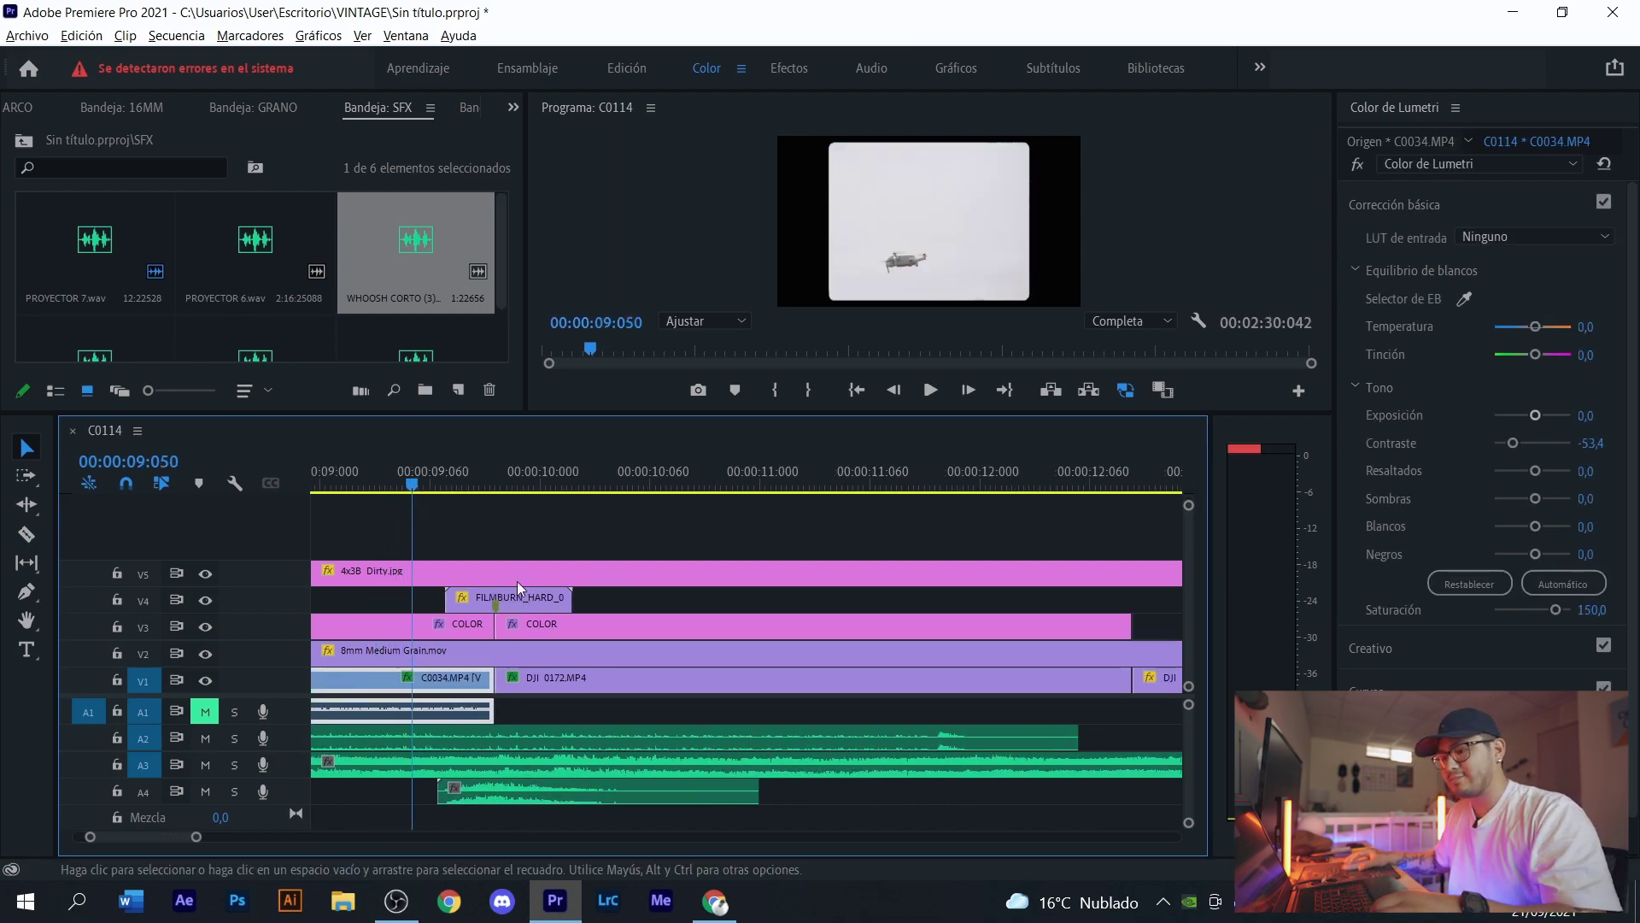
pyautogui.press('alt')
pyautogui.click(740, 410)
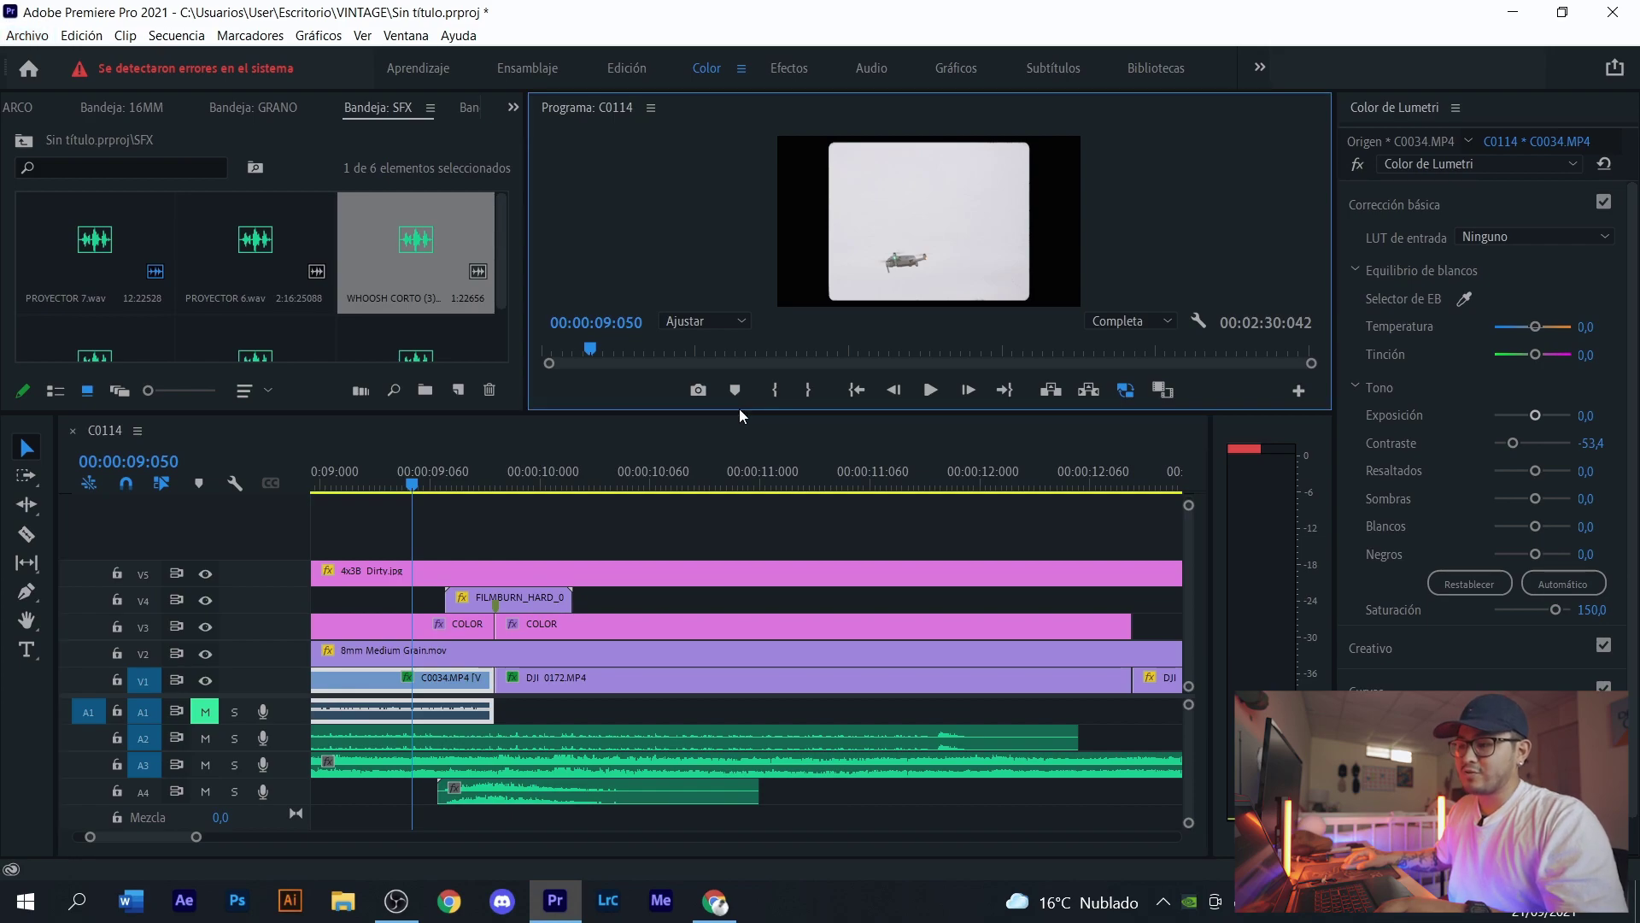
pyautogui.moveTo(741, 412); pyautogui.dragTo(747, 481)
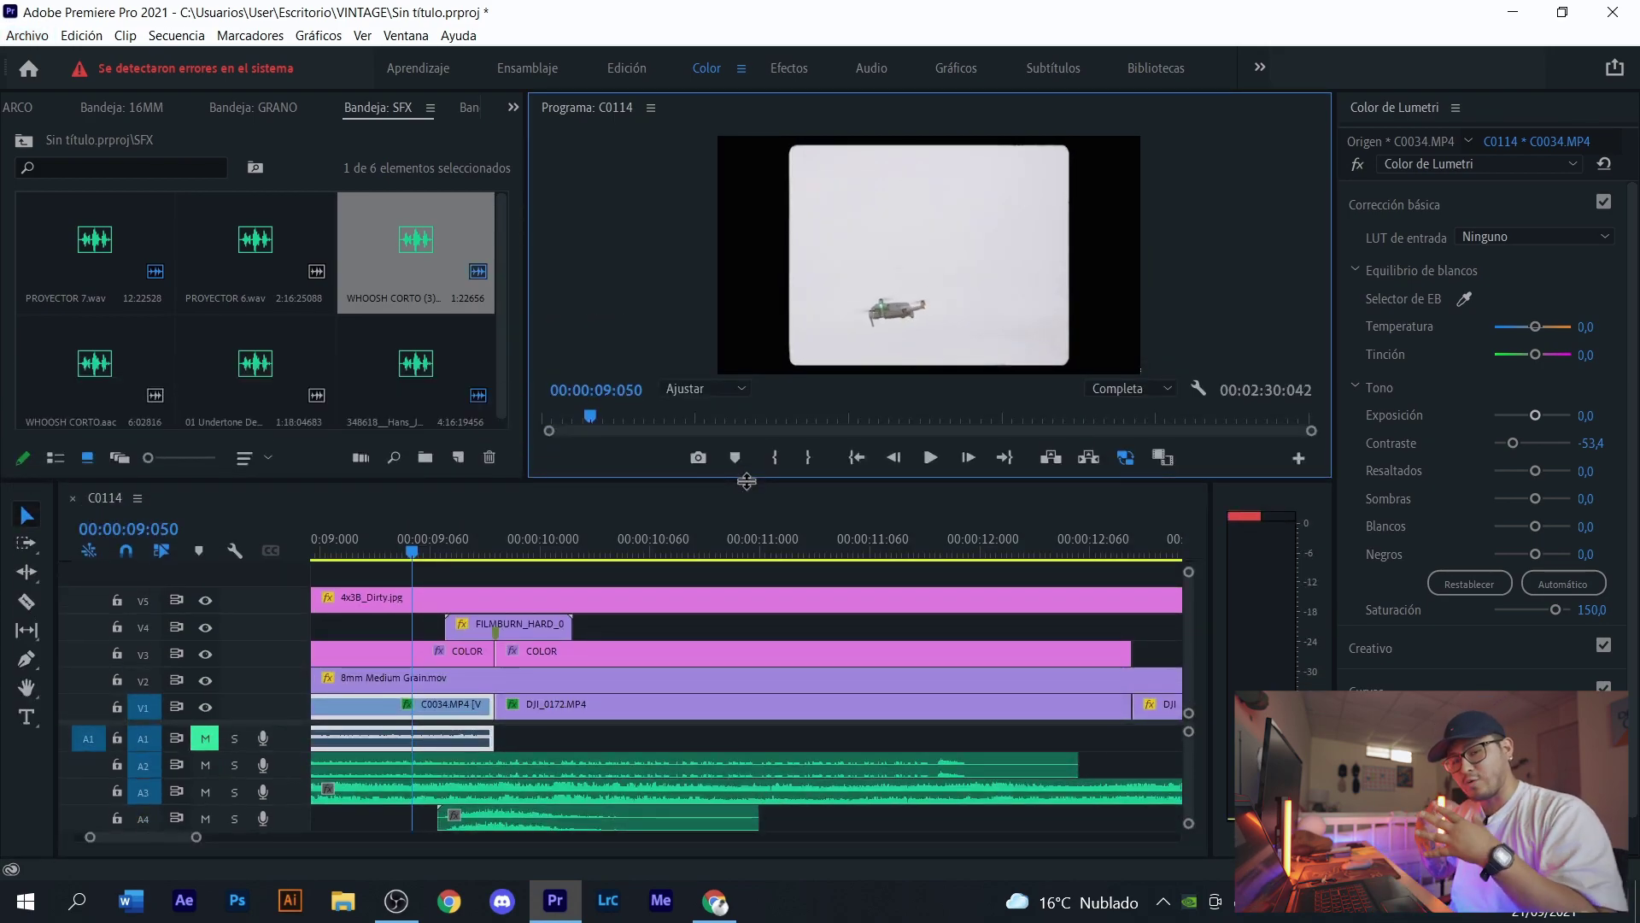
pyautogui.press('-')
pyautogui.press('-')
pyautogui.press('-')
pyautogui.press('-')
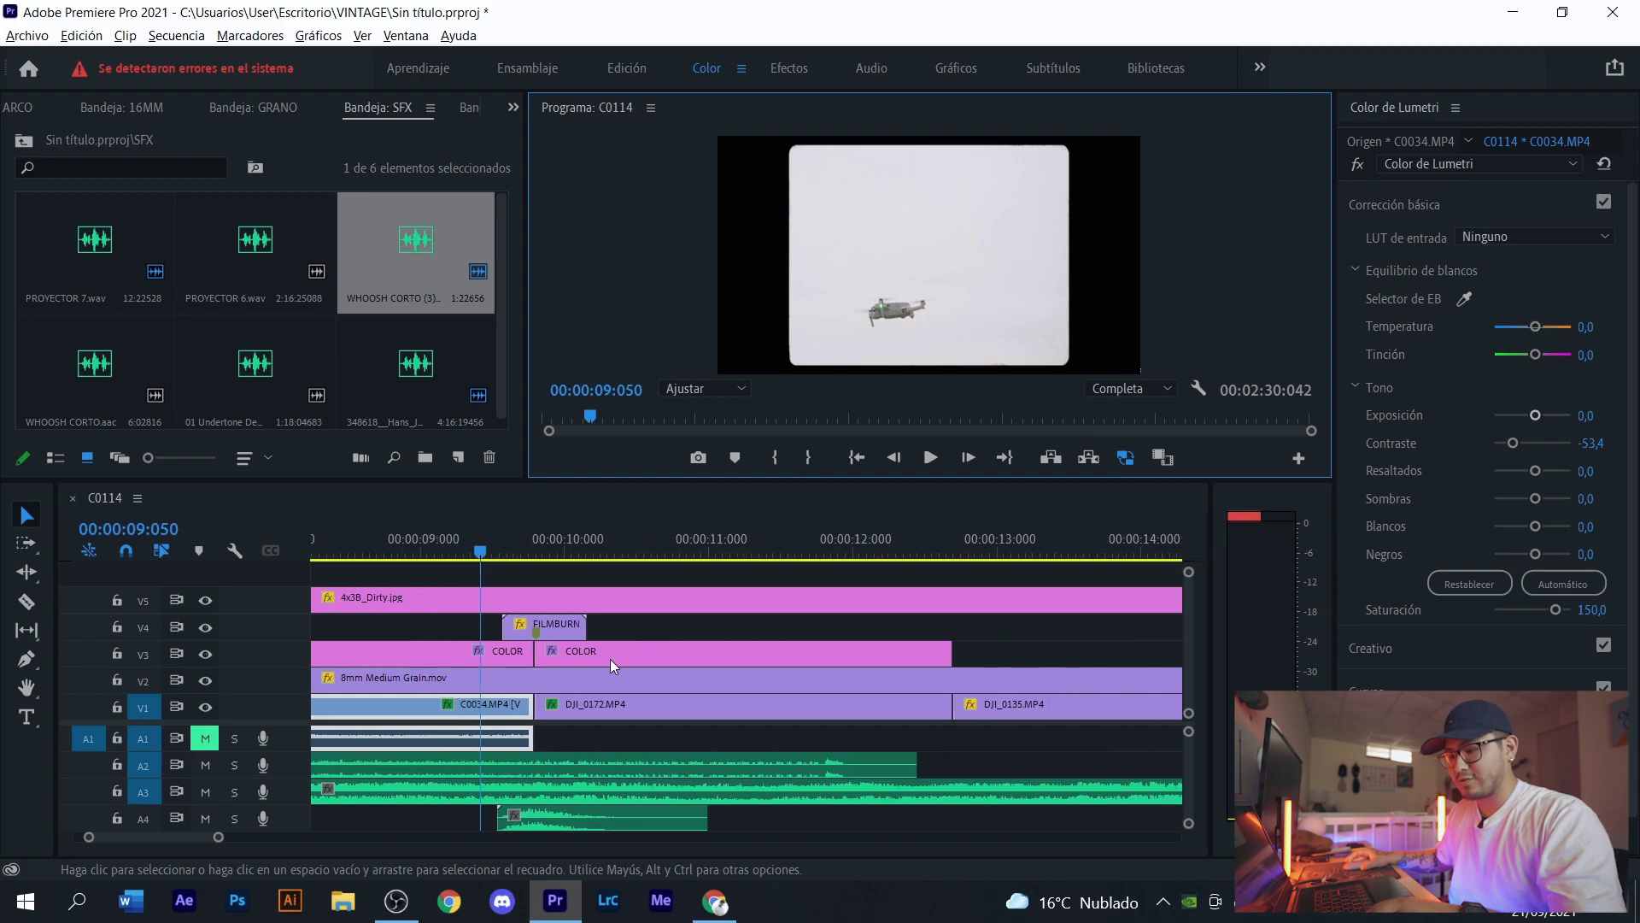
pyautogui.click(455, 557)
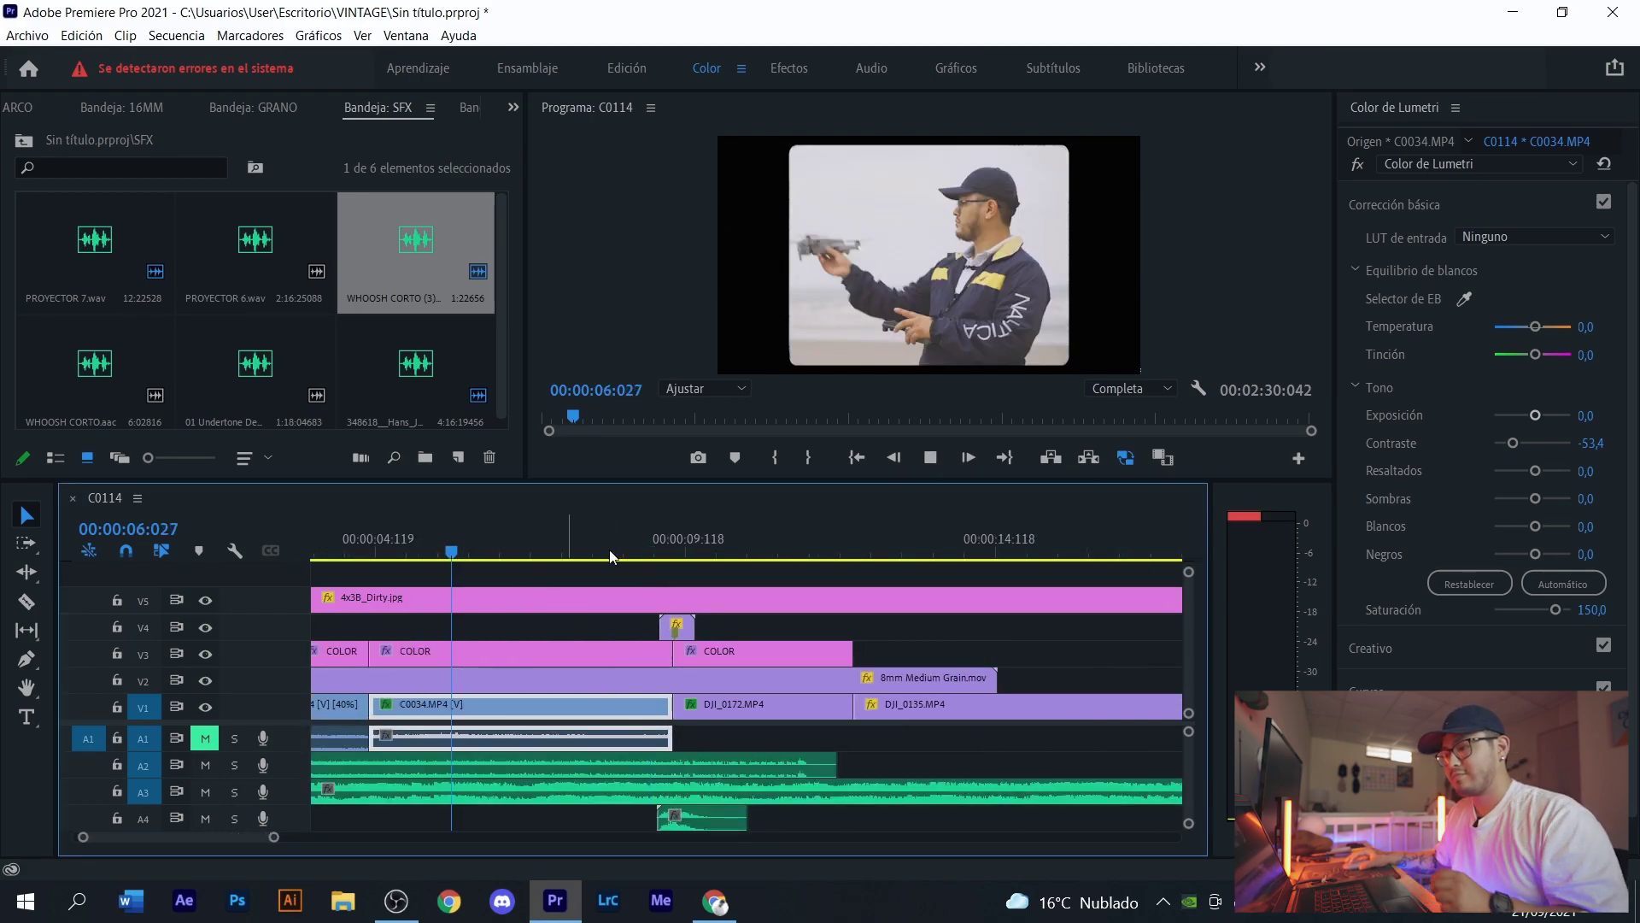
pyautogui.press('space')
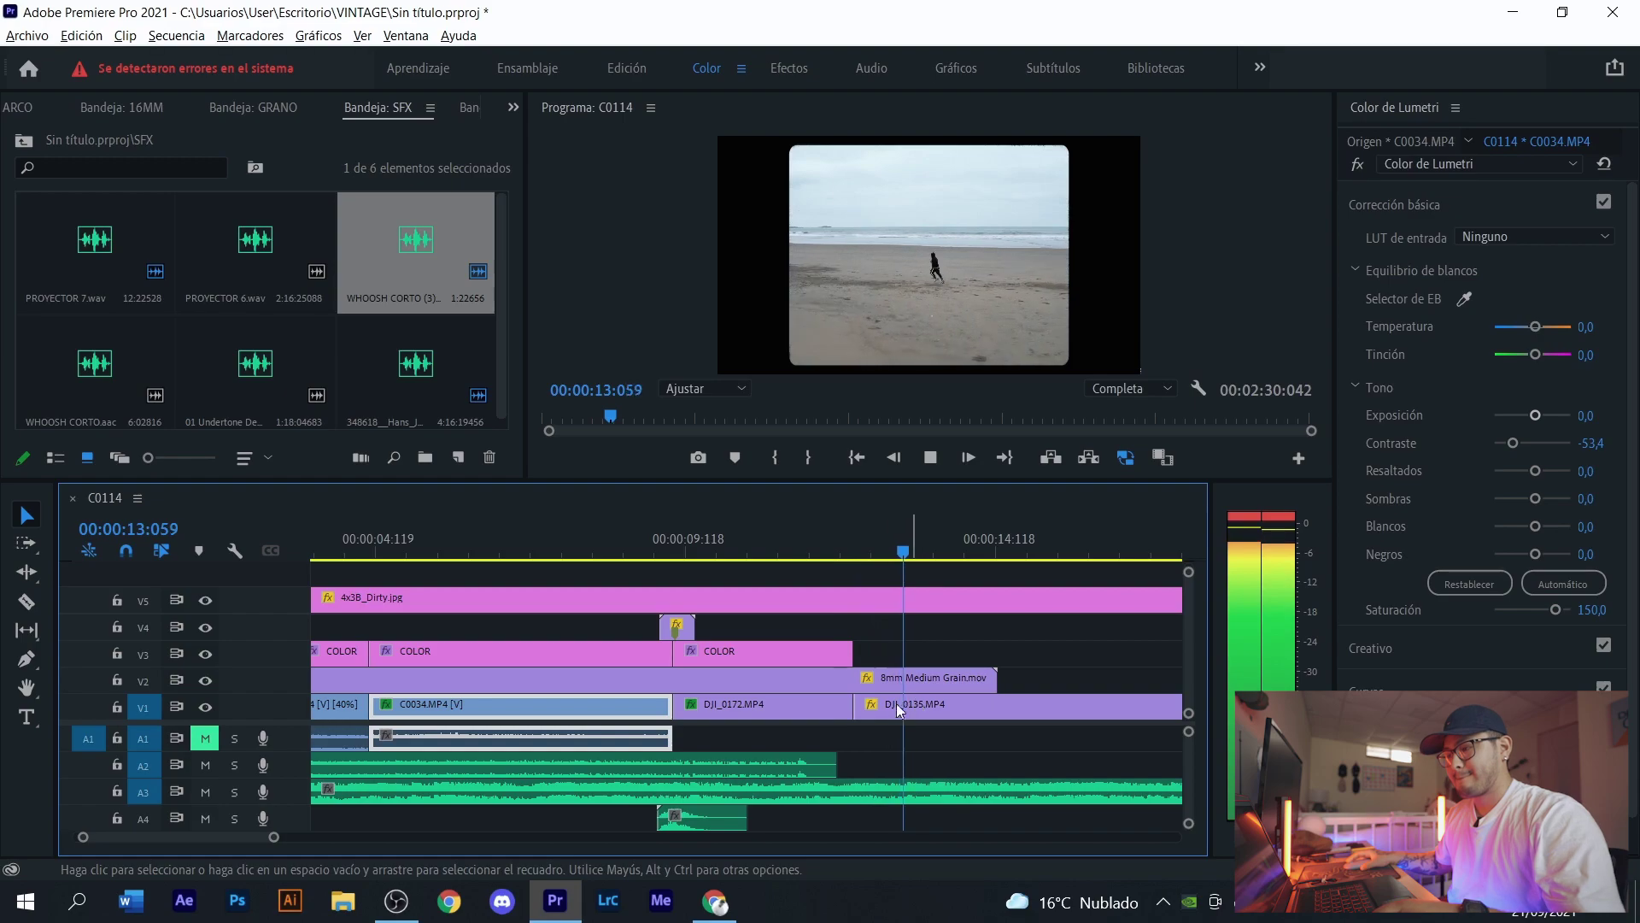
pyautogui.scroll(-5, 904, 699)
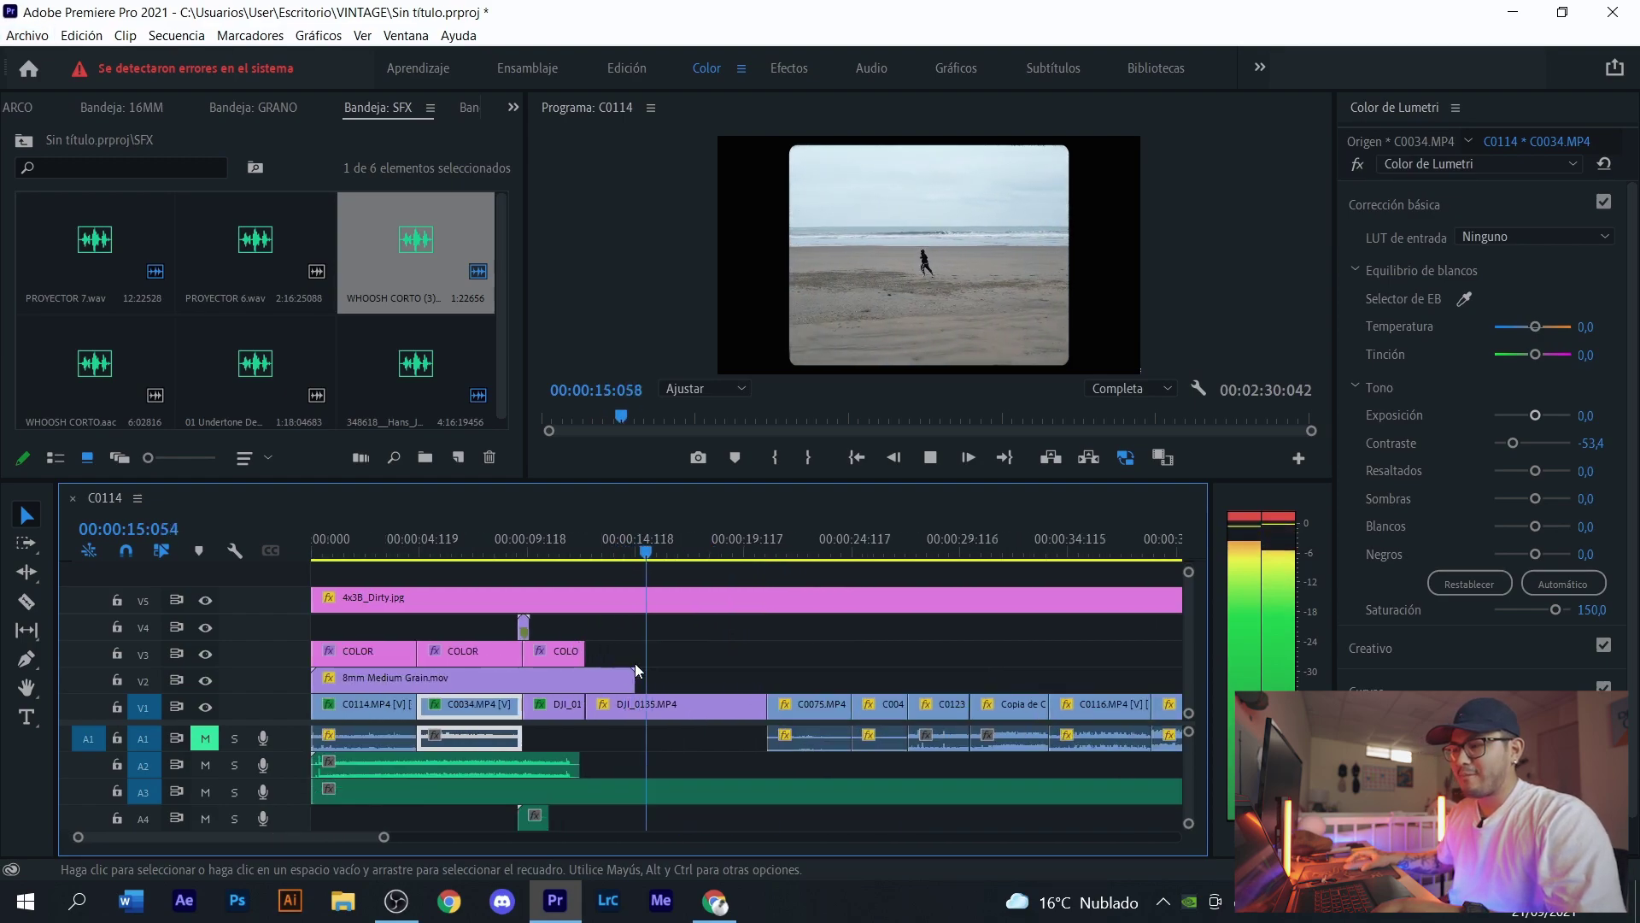
pyautogui.scroll(-4, 633, 663)
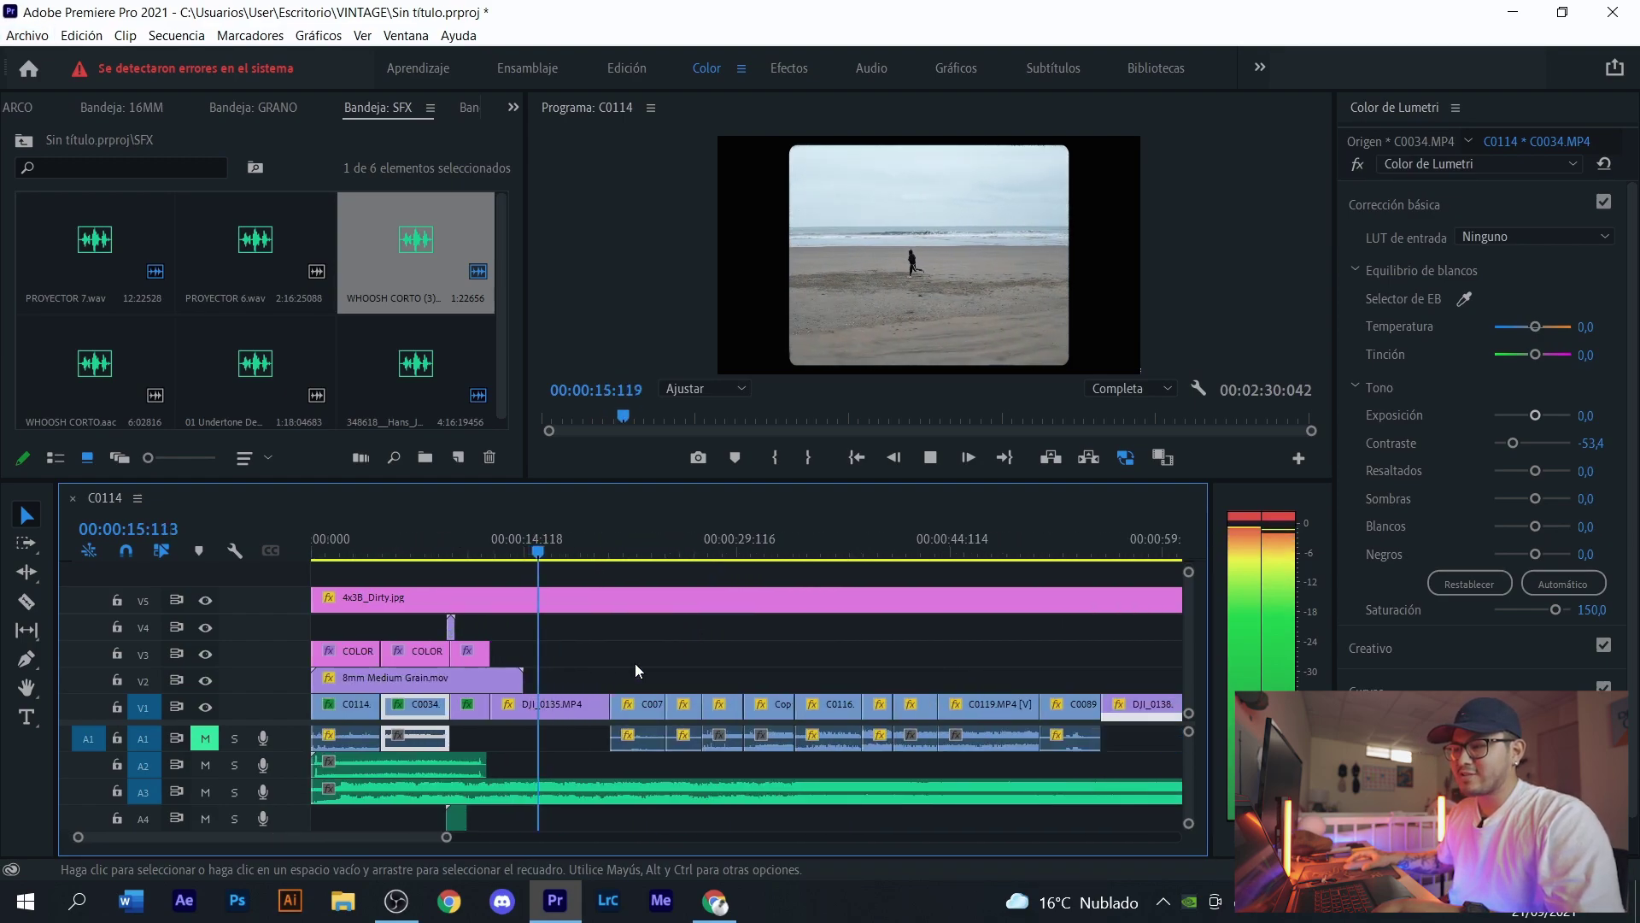
# - Hide the frame, COLOR and grain tracks V5, V3 and V2 to view the original C0114.MP4 footage
pyautogui.click(354, 551)
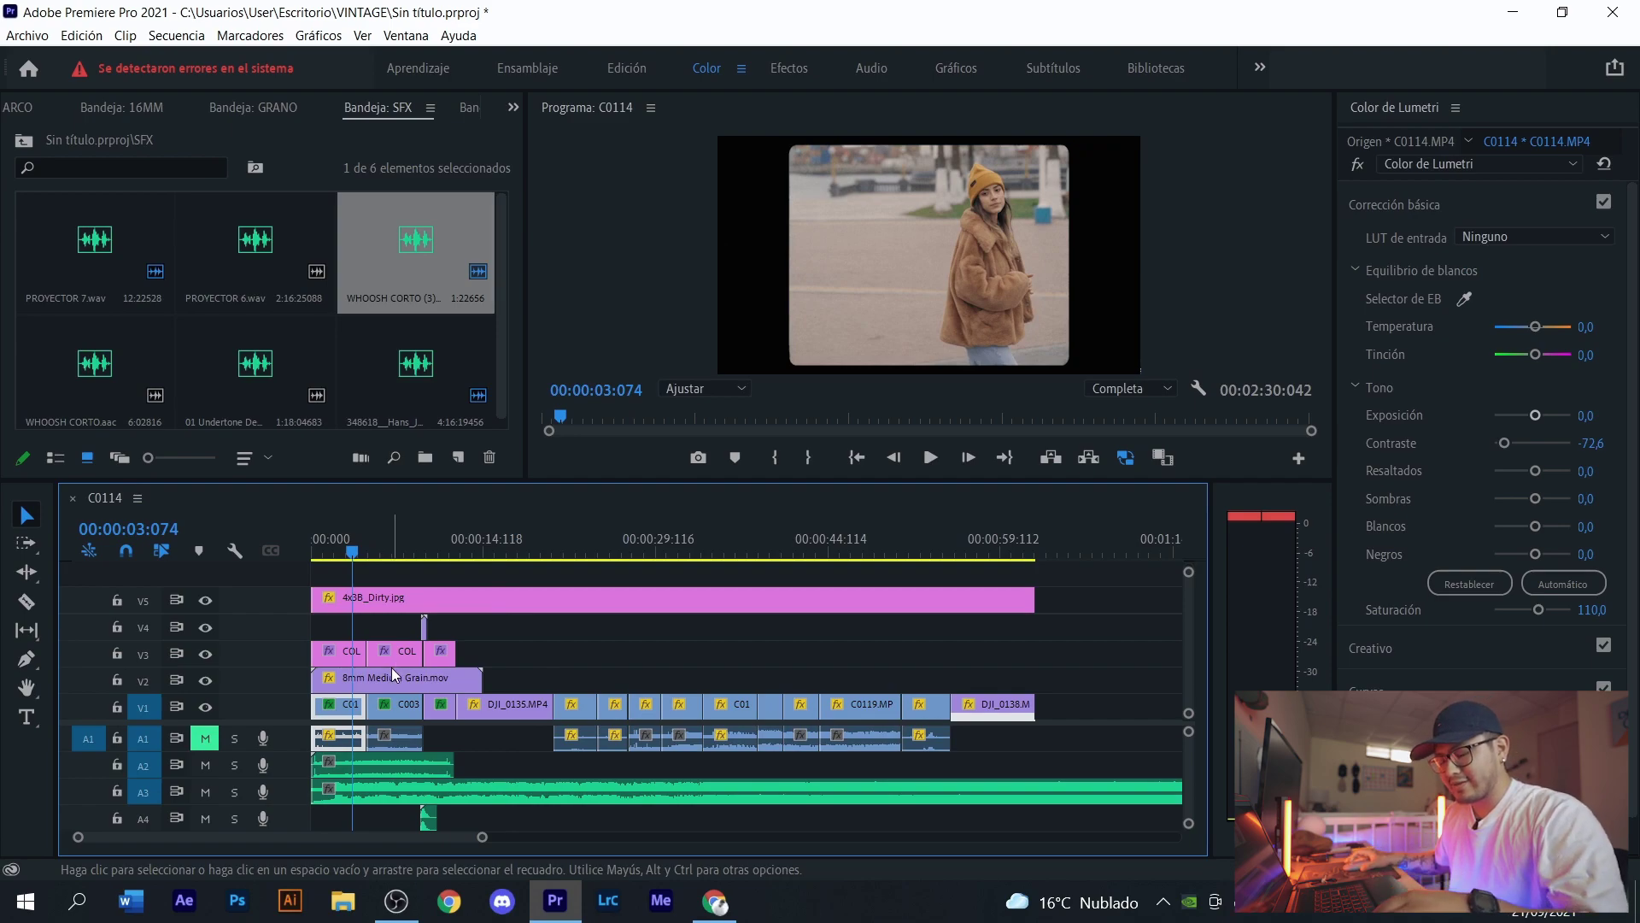
pyautogui.scroll(5, 392, 668)
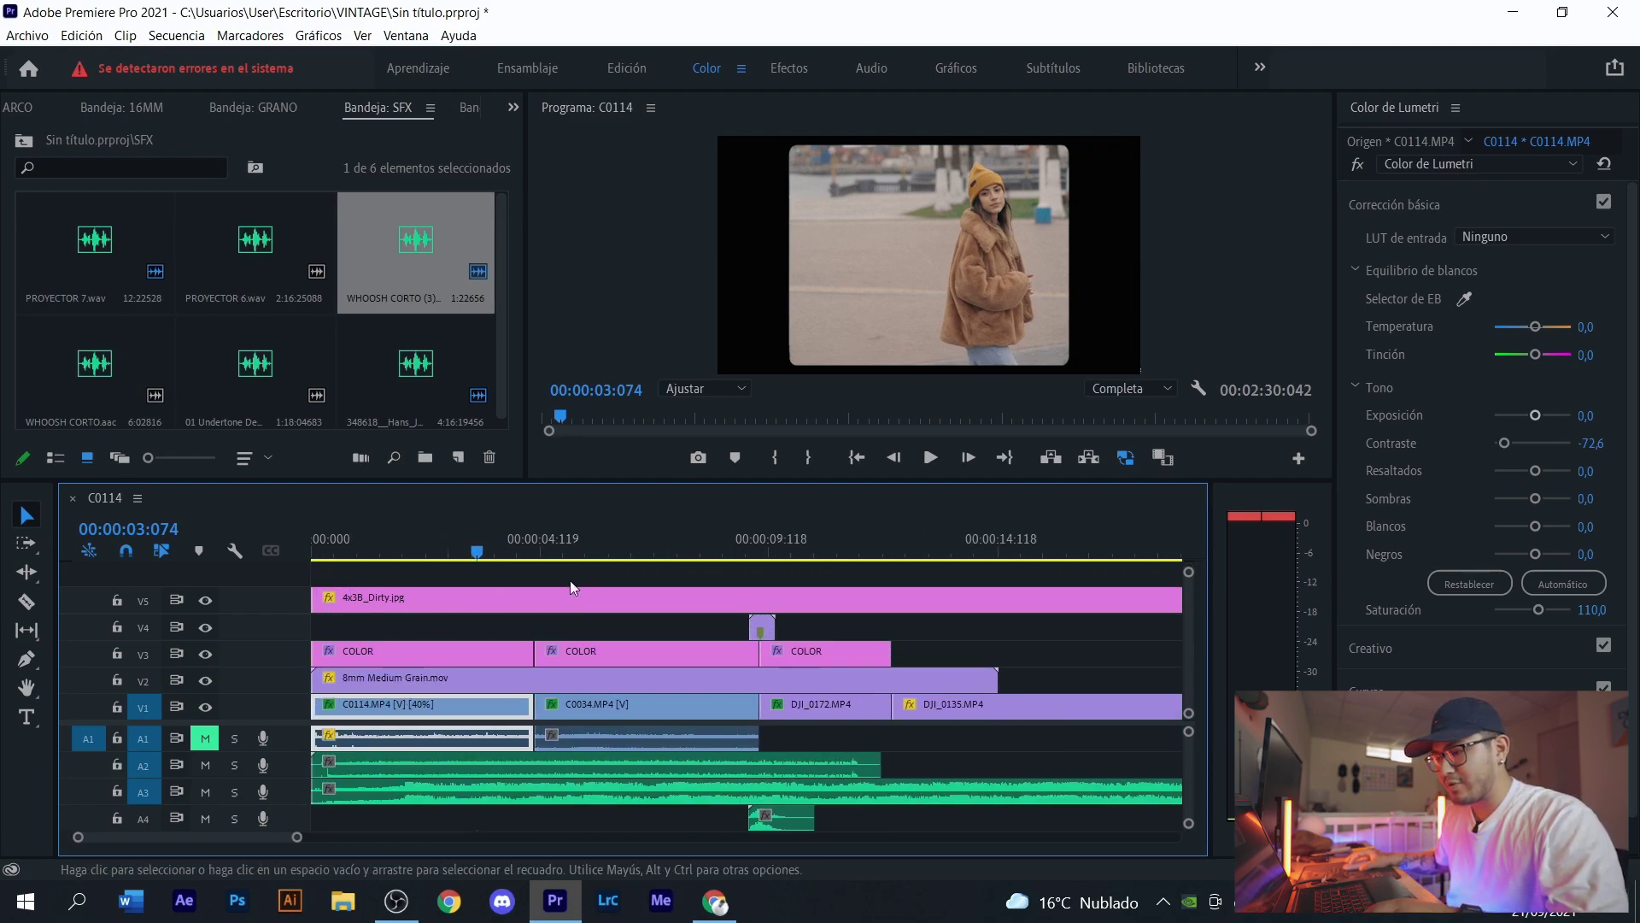
pyautogui.click(377, 549)
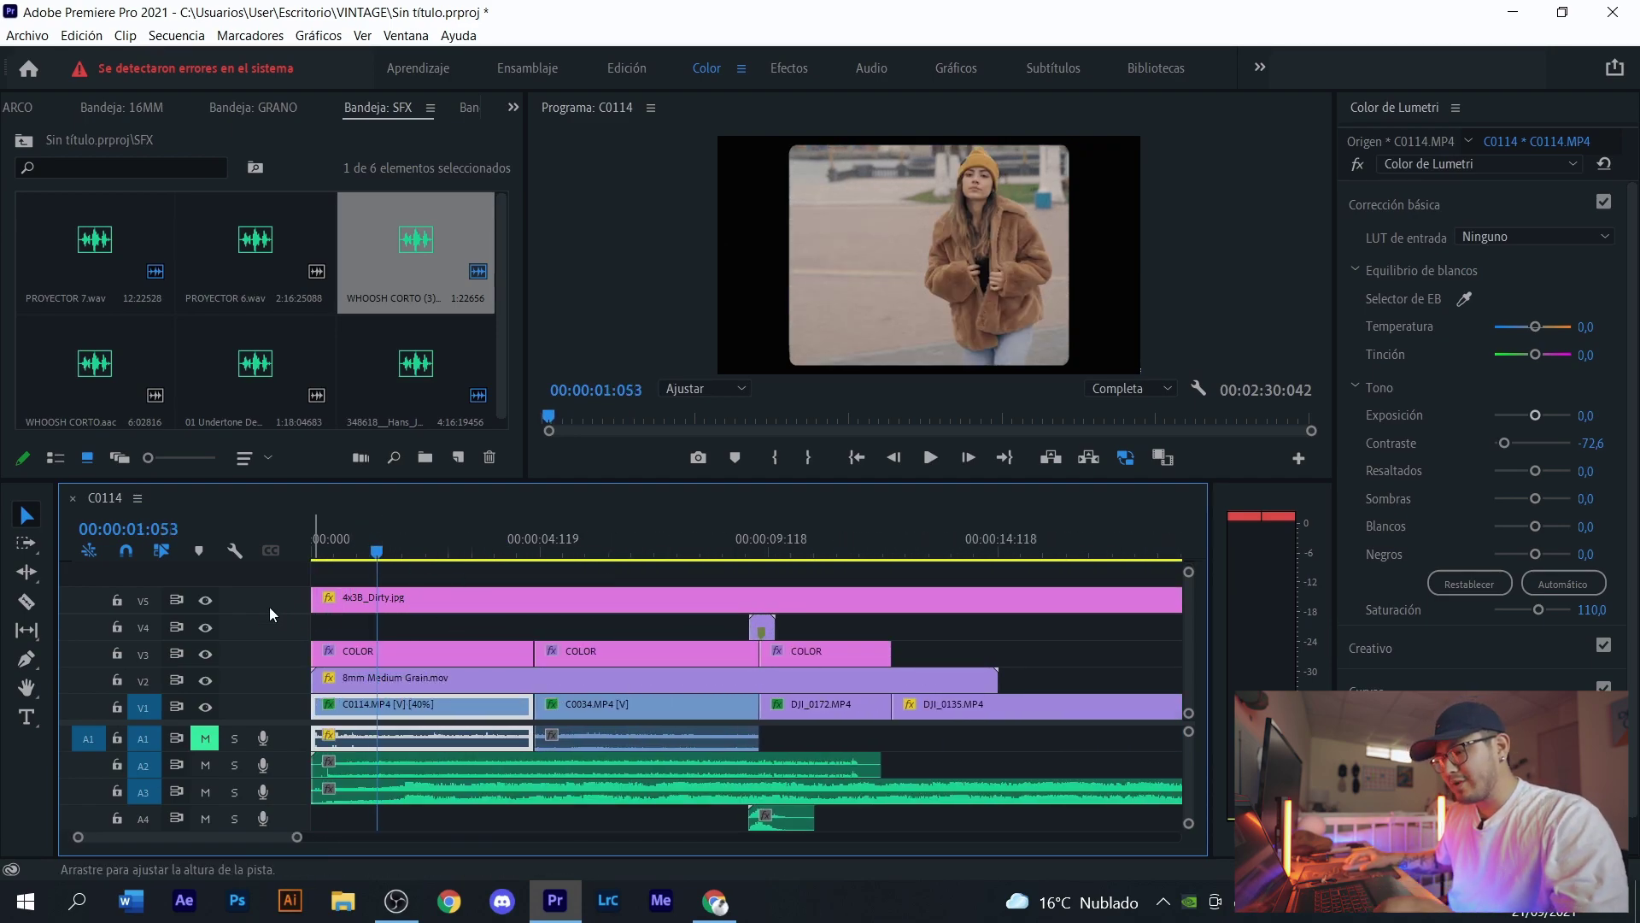
pyautogui.click(205, 600)
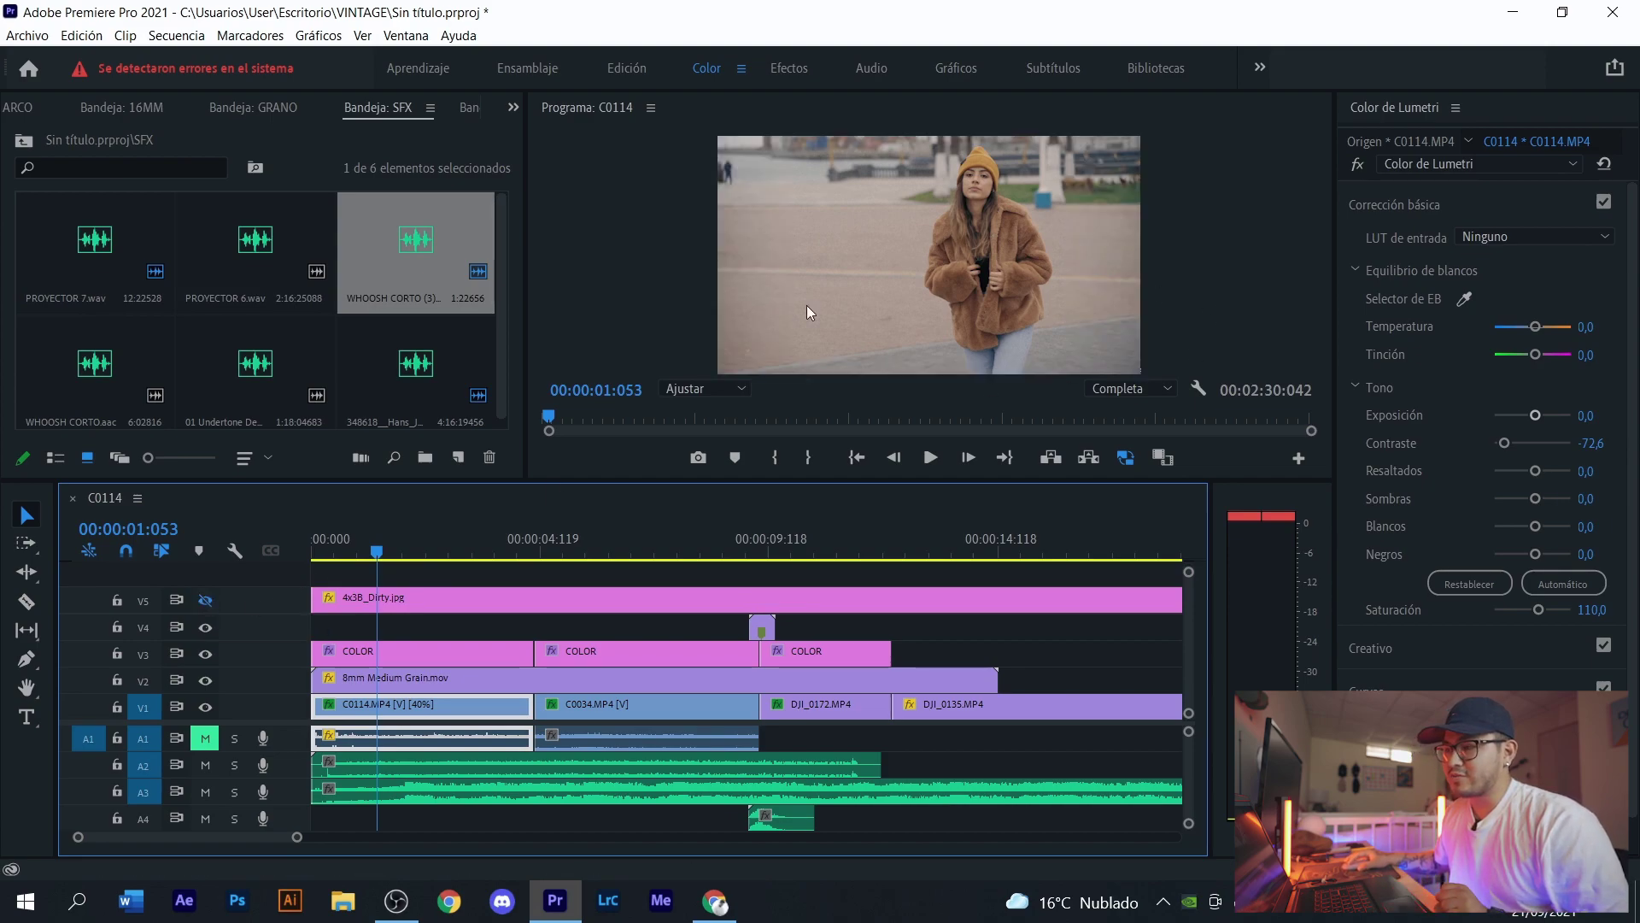
pyautogui.click(205, 655)
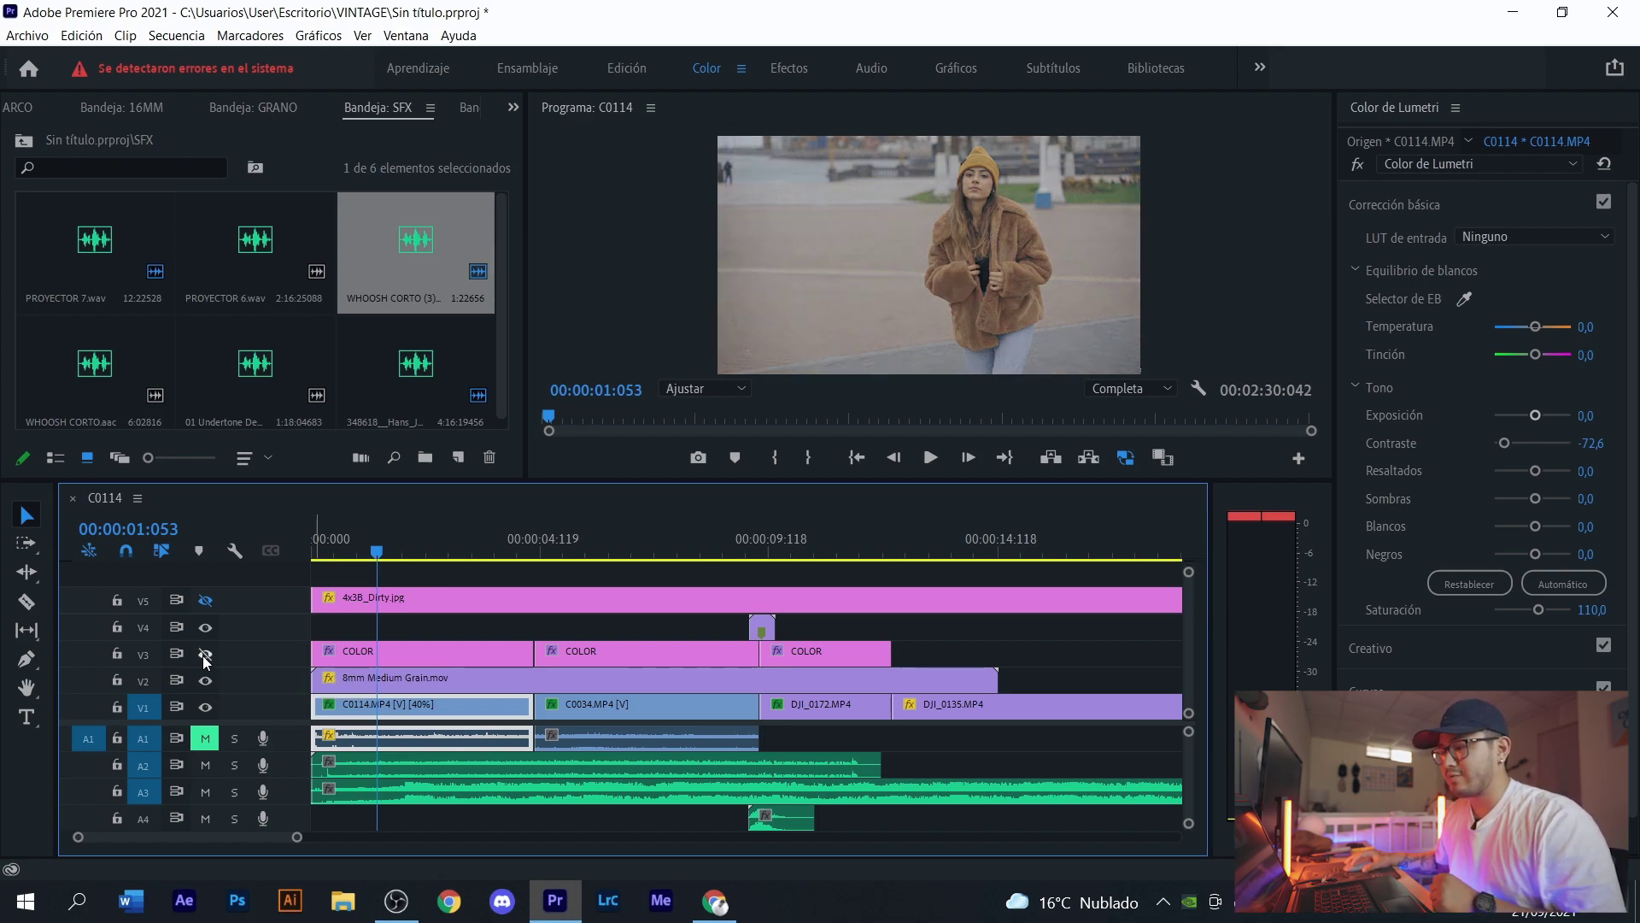
pyautogui.click(206, 681)
# - Show the grain track V2, the COLOR track V3 and the frame track V5 one by one to compare their effect
pyautogui.click(417, 683)
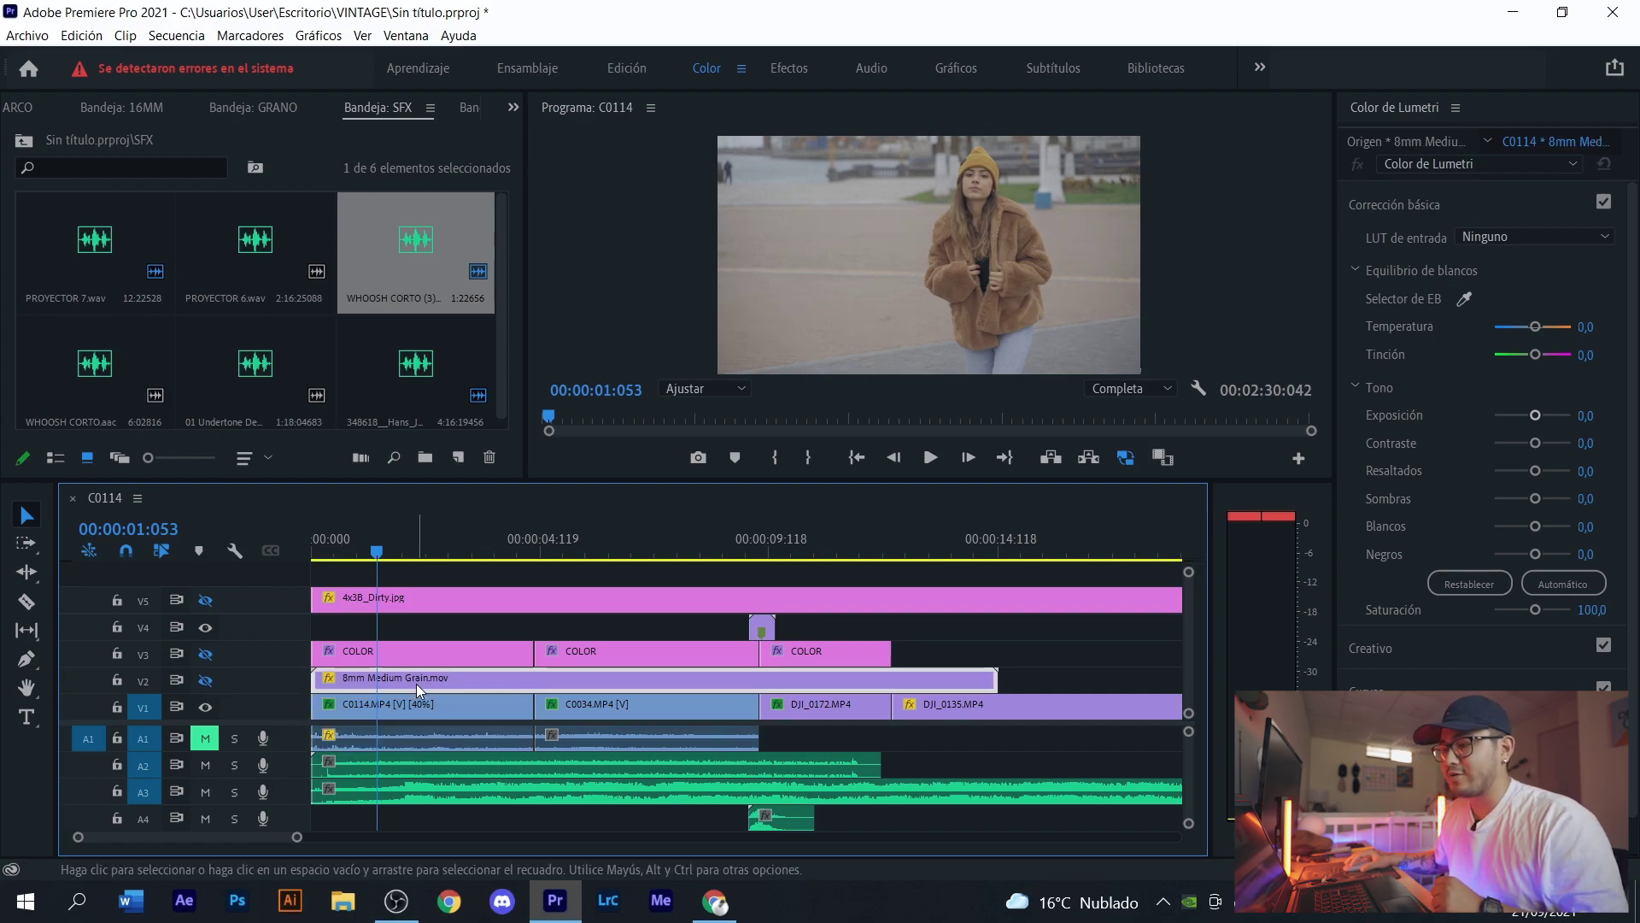
pyautogui.moveTo(371, 535); pyautogui.dragTo(412, 562)
pyautogui.click(205, 681)
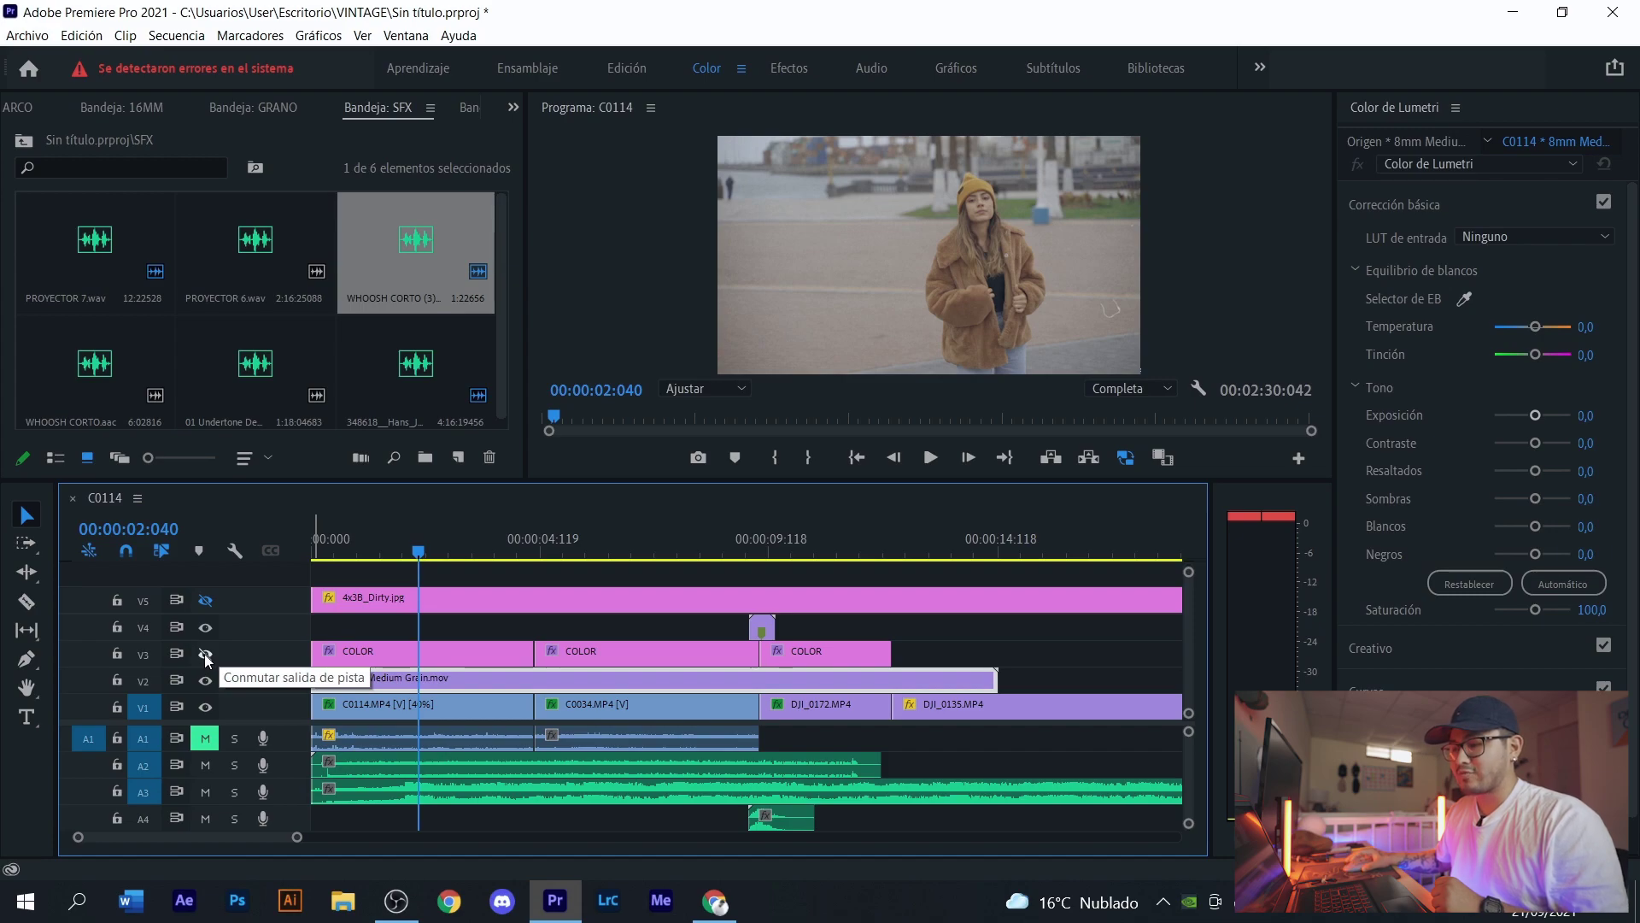
pyautogui.click(204, 654)
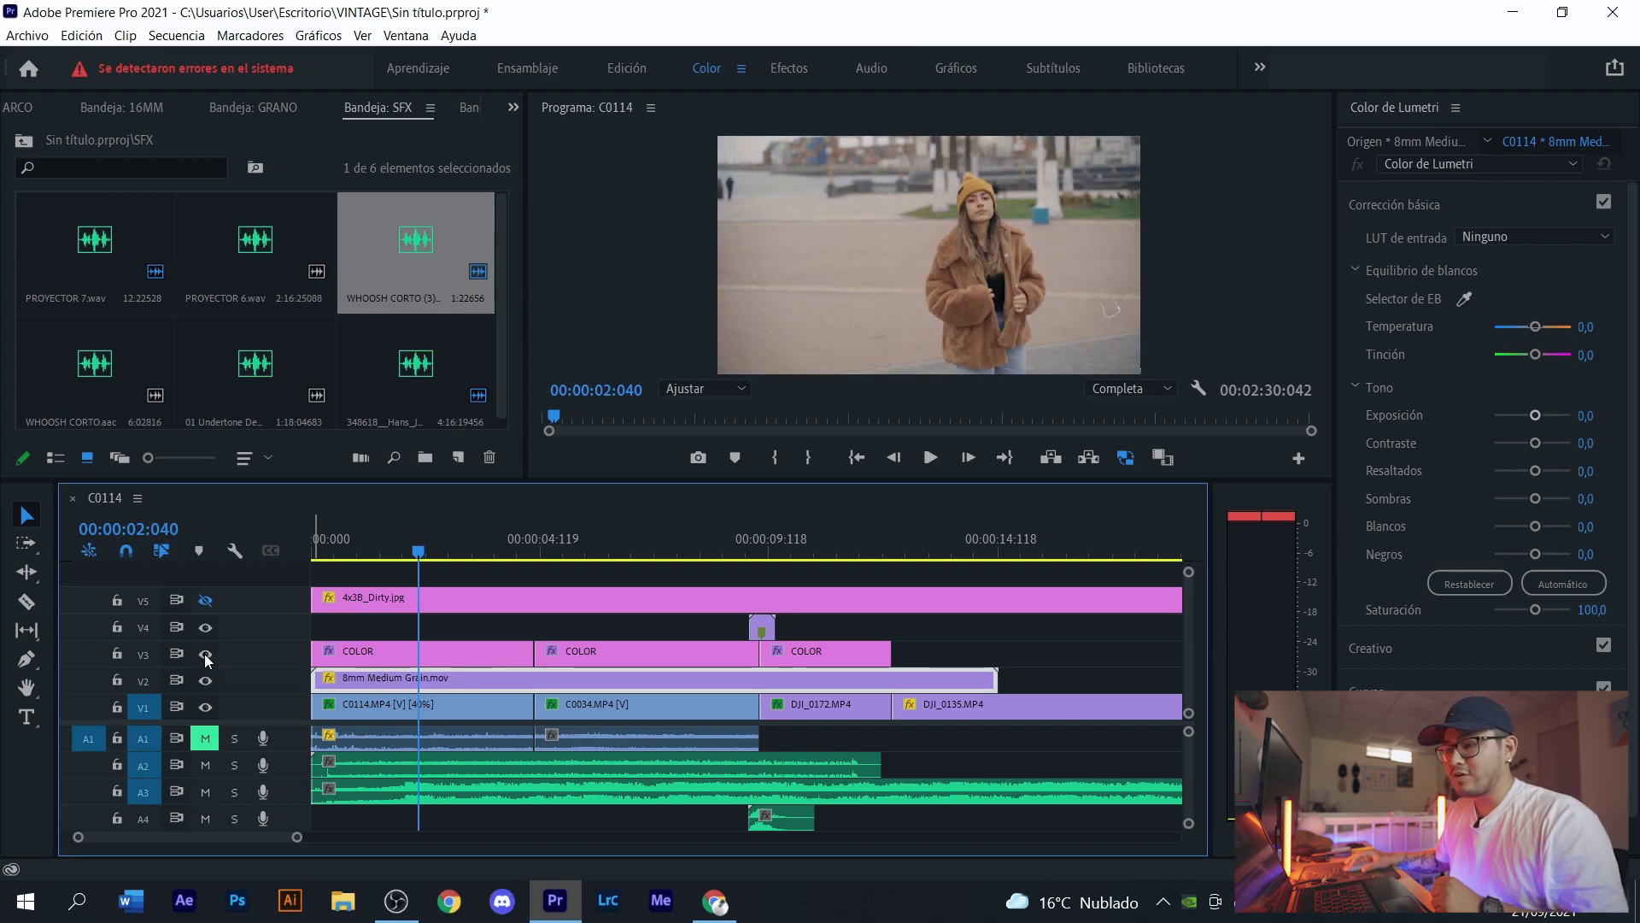
pyautogui.click(206, 601)
# - Play the sequence from its start to review the complete vintage look with sound and transition
pyautogui.moveTo(404, 538); pyautogui.dragTo(227, 573)
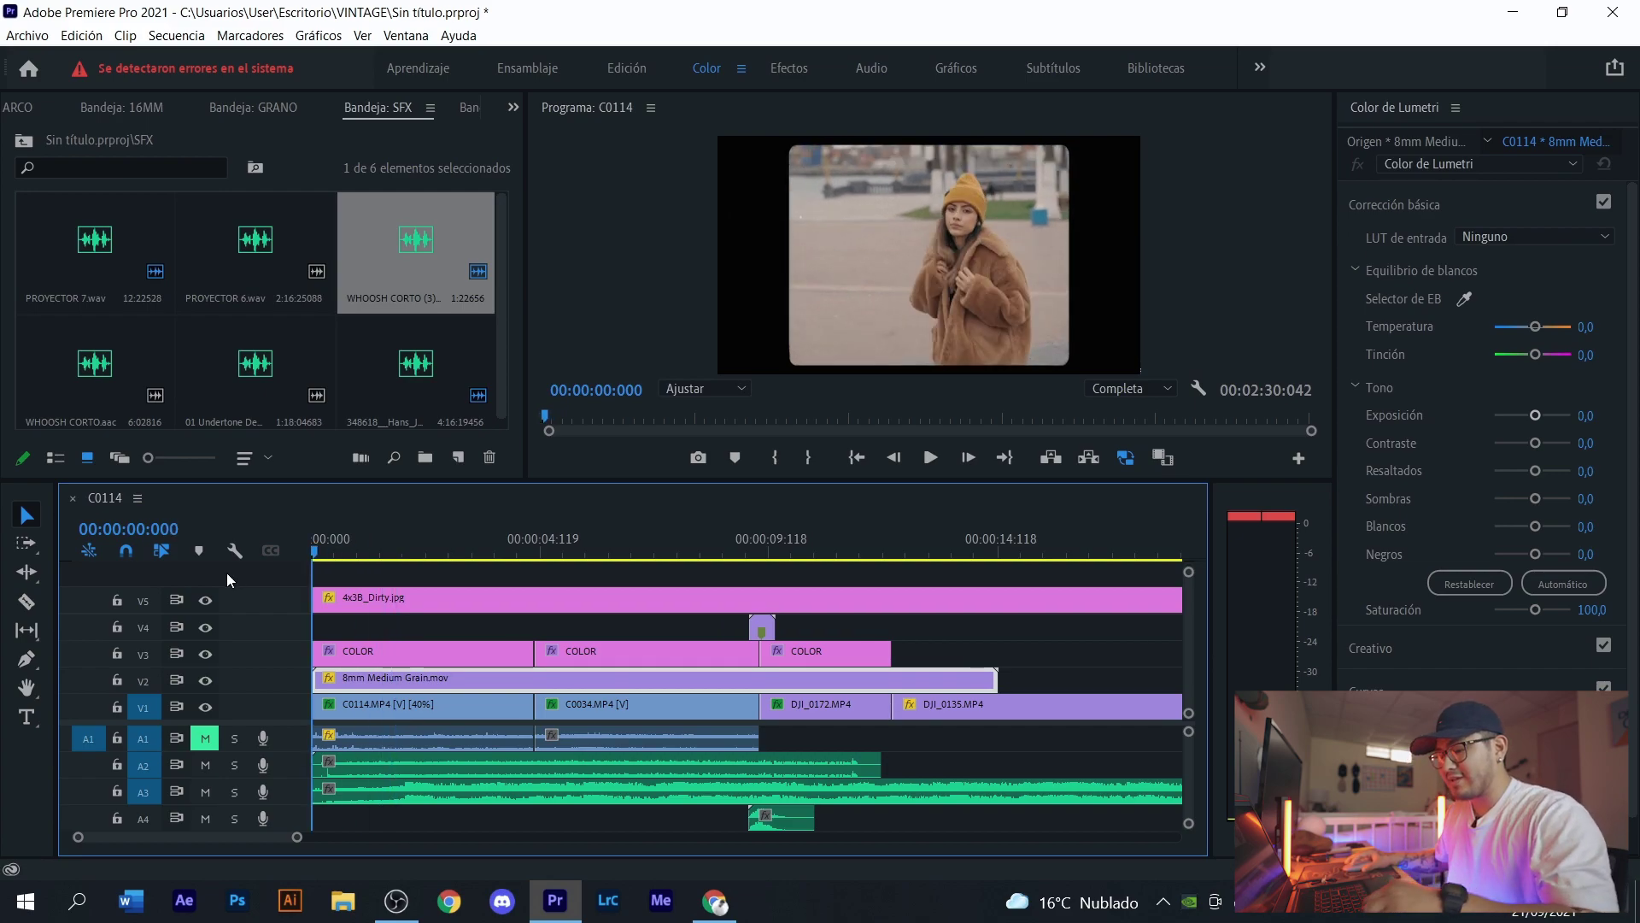
pyautogui.press('space')
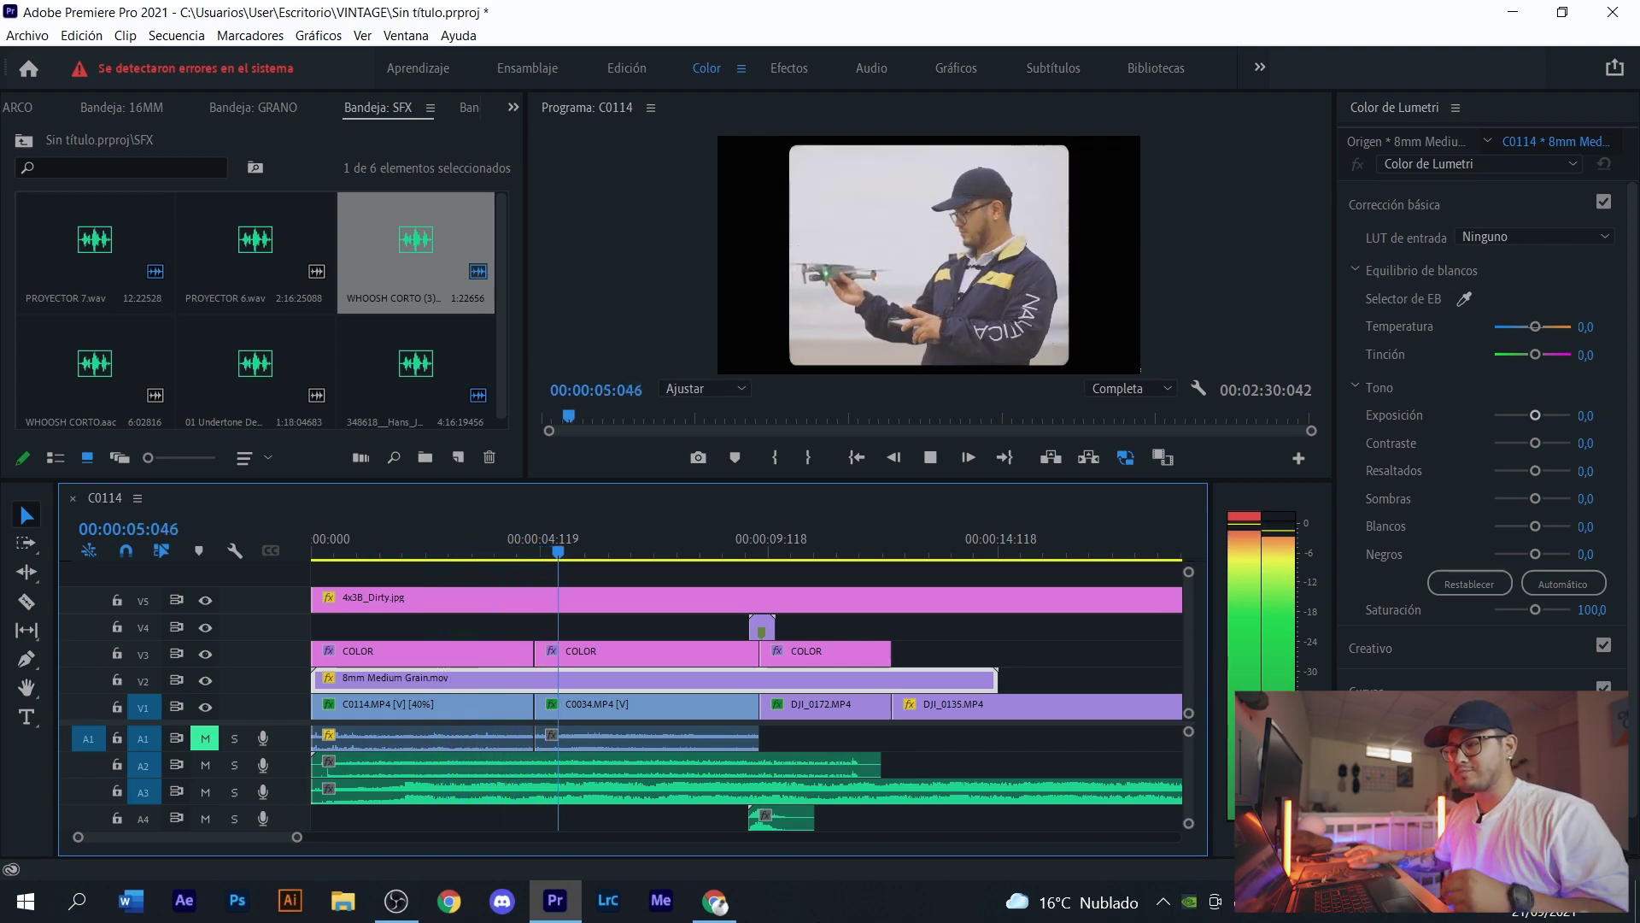
pyautogui.scroll(-2, 689, 690)
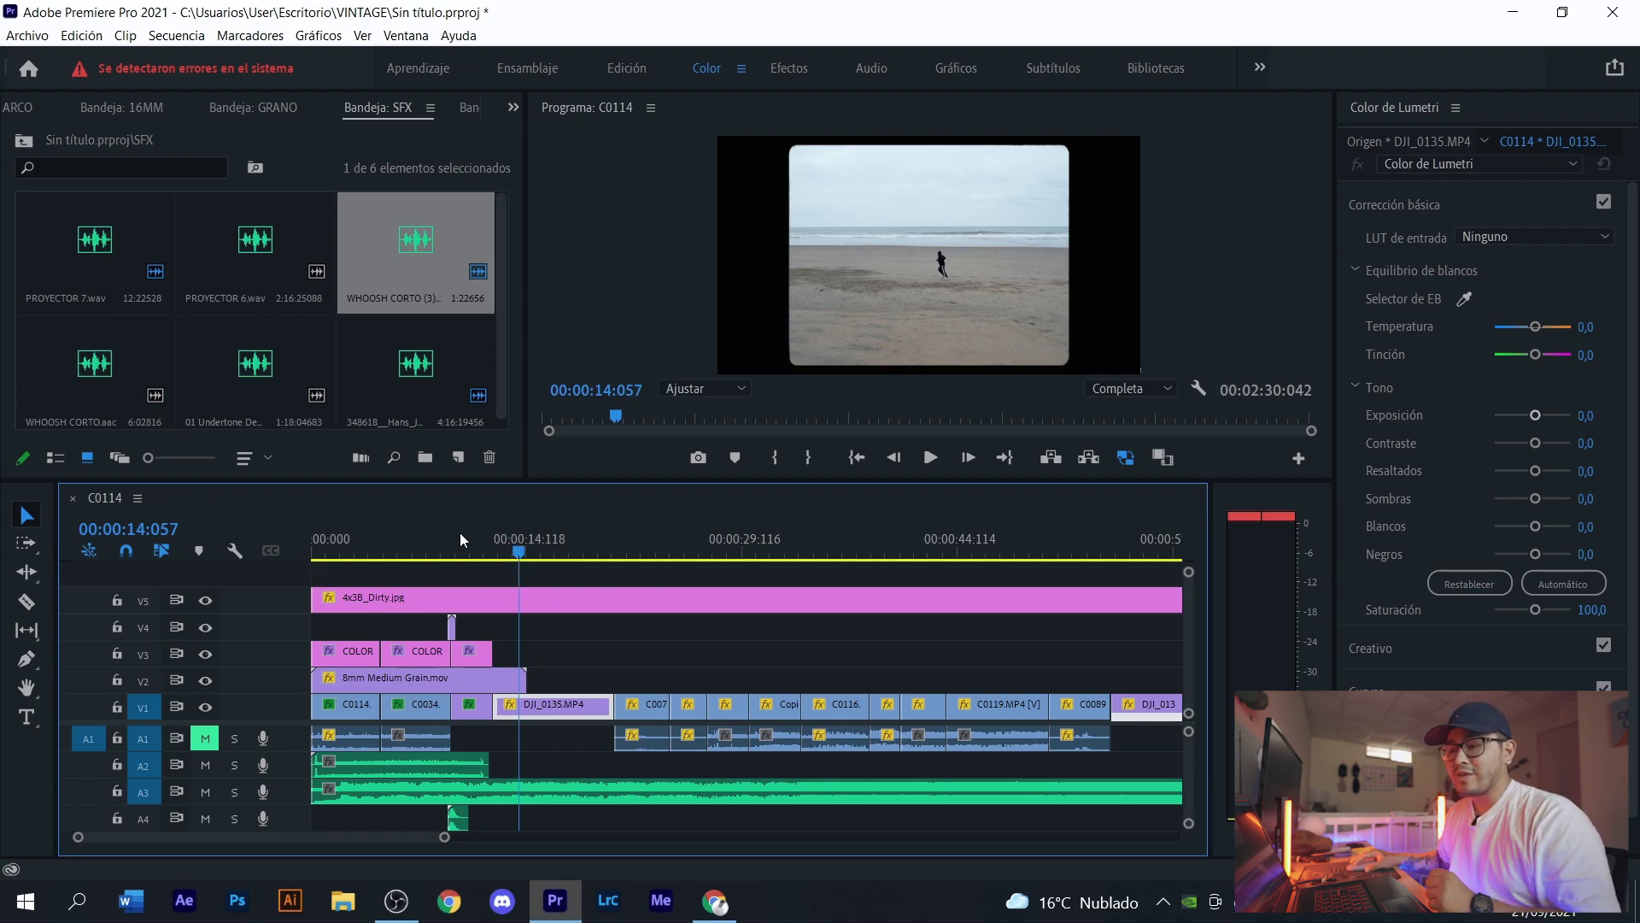
# - Set the frame size of sequence C0114 to 1080 horizontal by 1080 vertical in the sequence settings
pyautogui.click(345, 546)
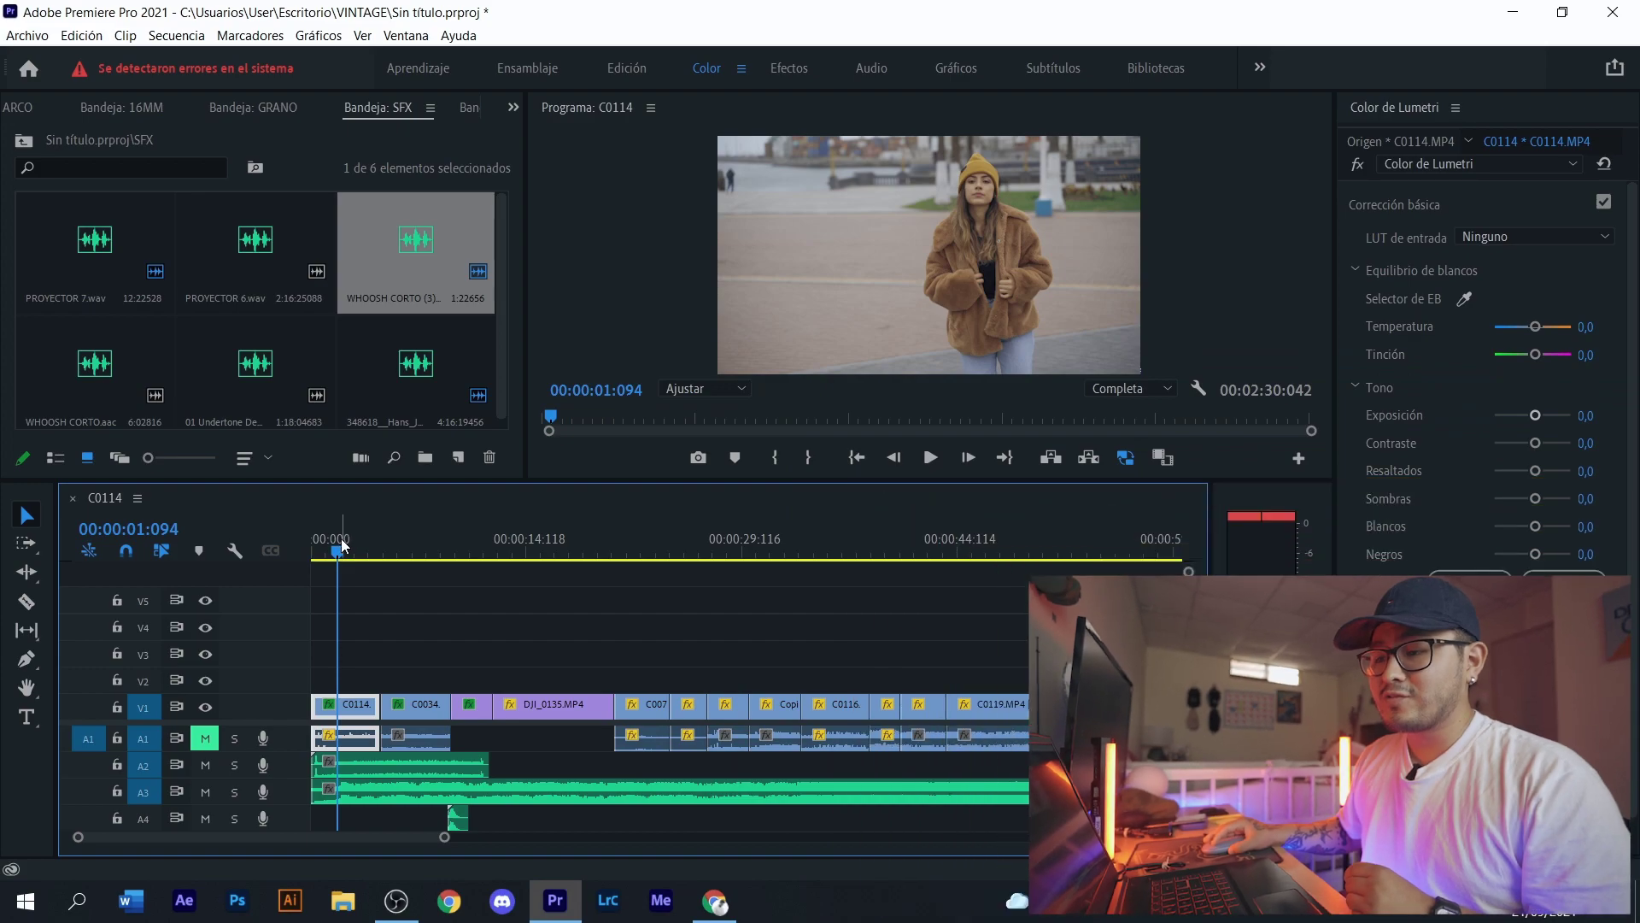
pyautogui.click(514, 108)
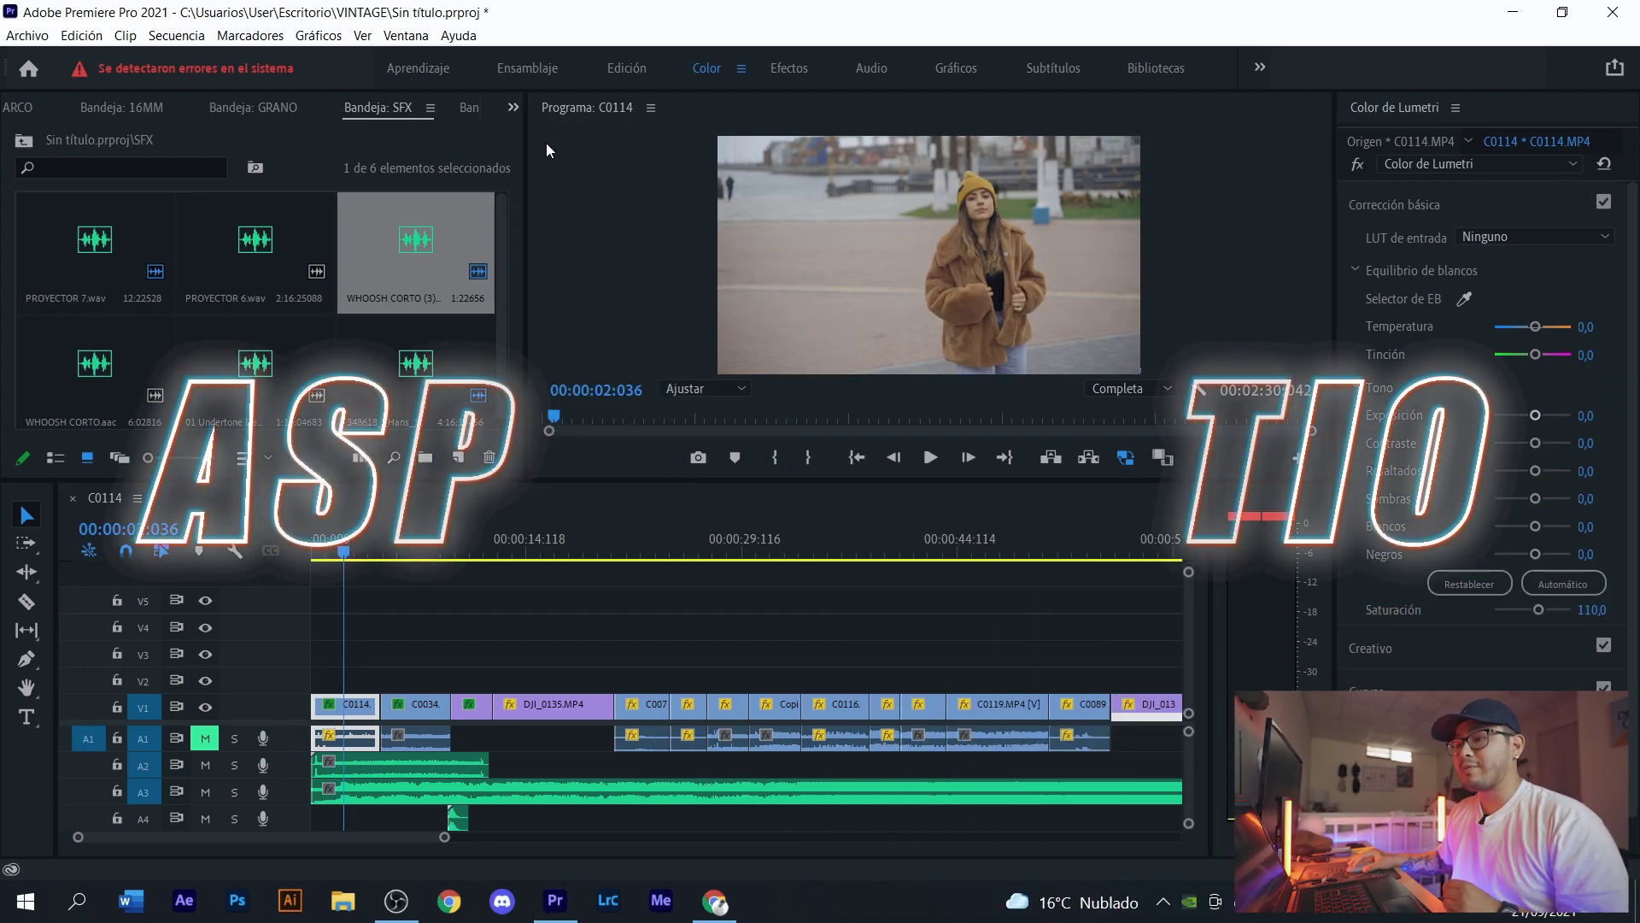
pyautogui.click(548, 135)
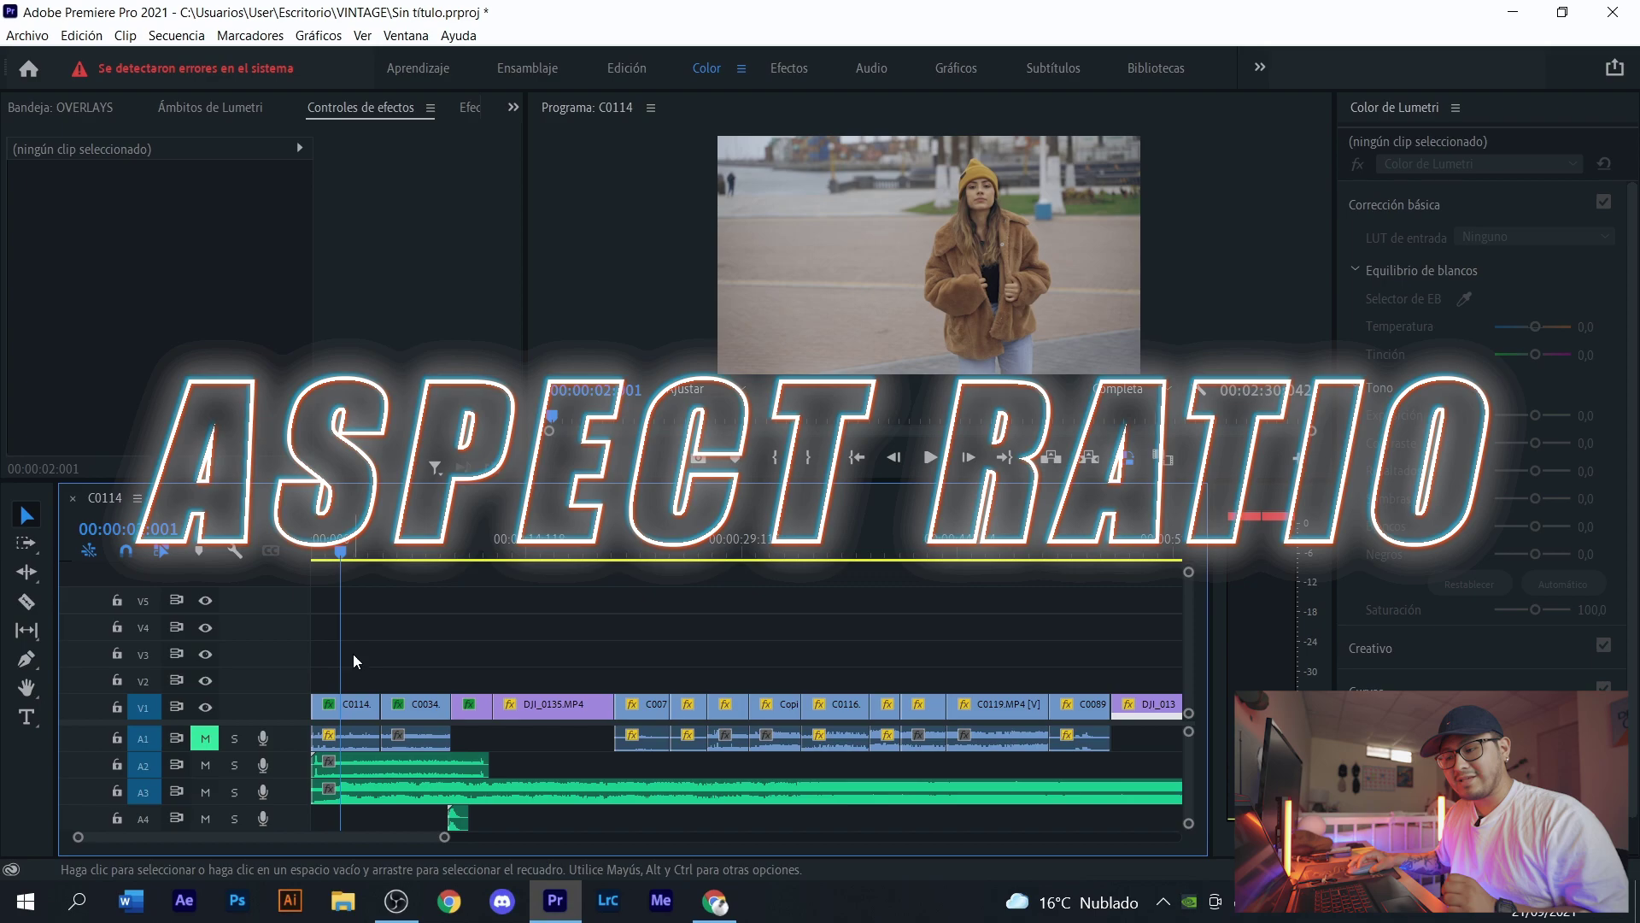
pyautogui.click(345, 706)
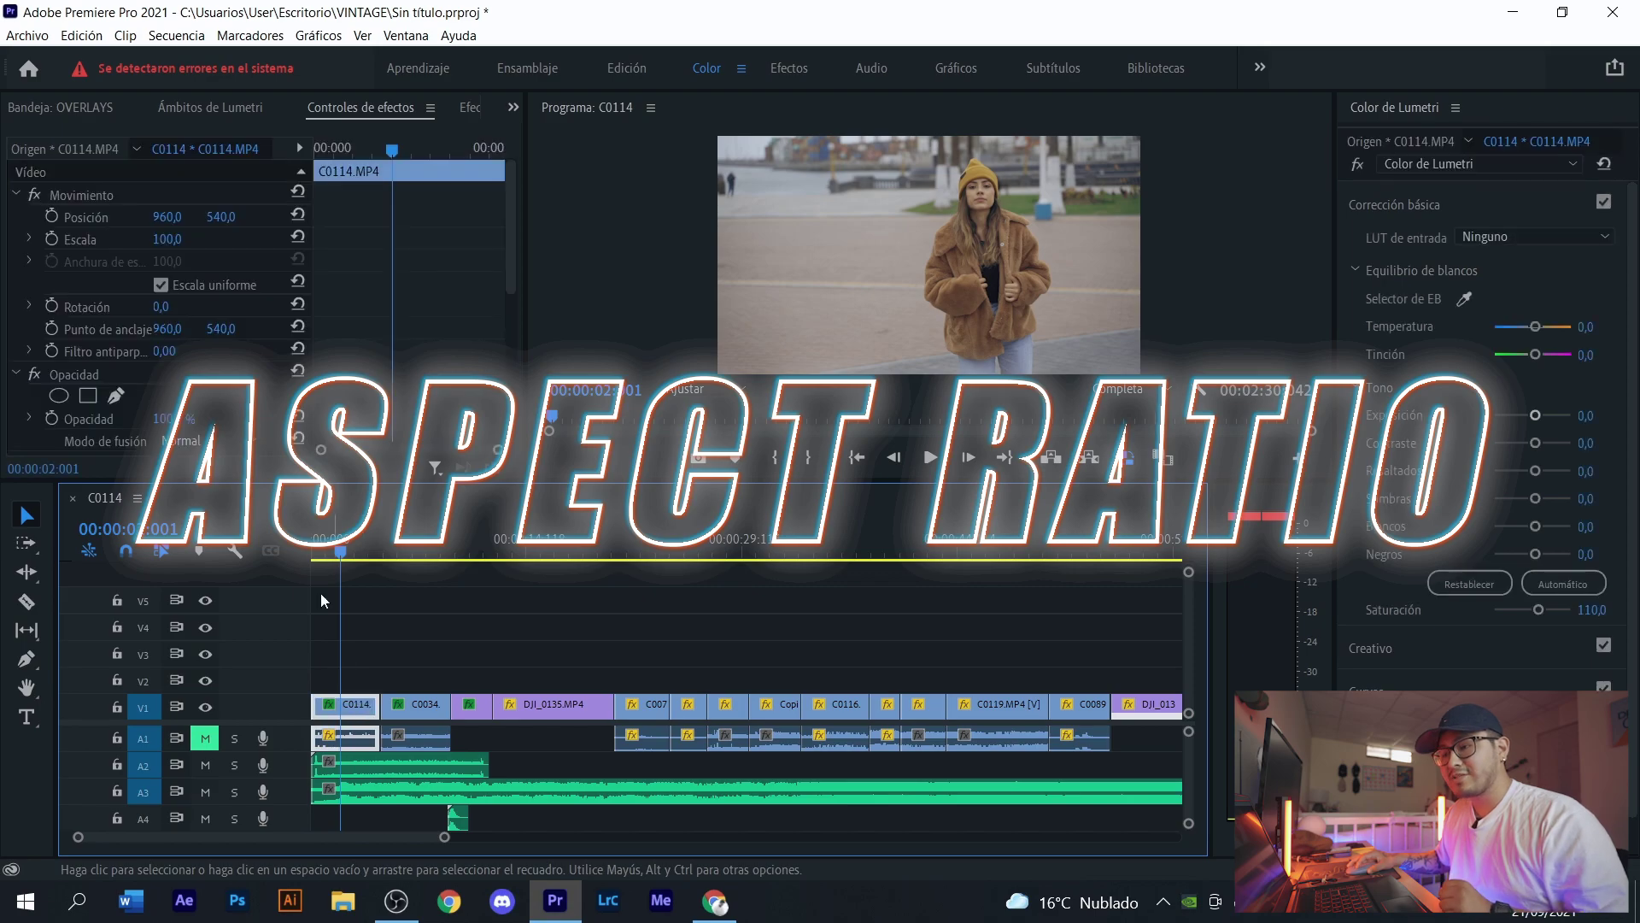
pyautogui.click(174, 36)
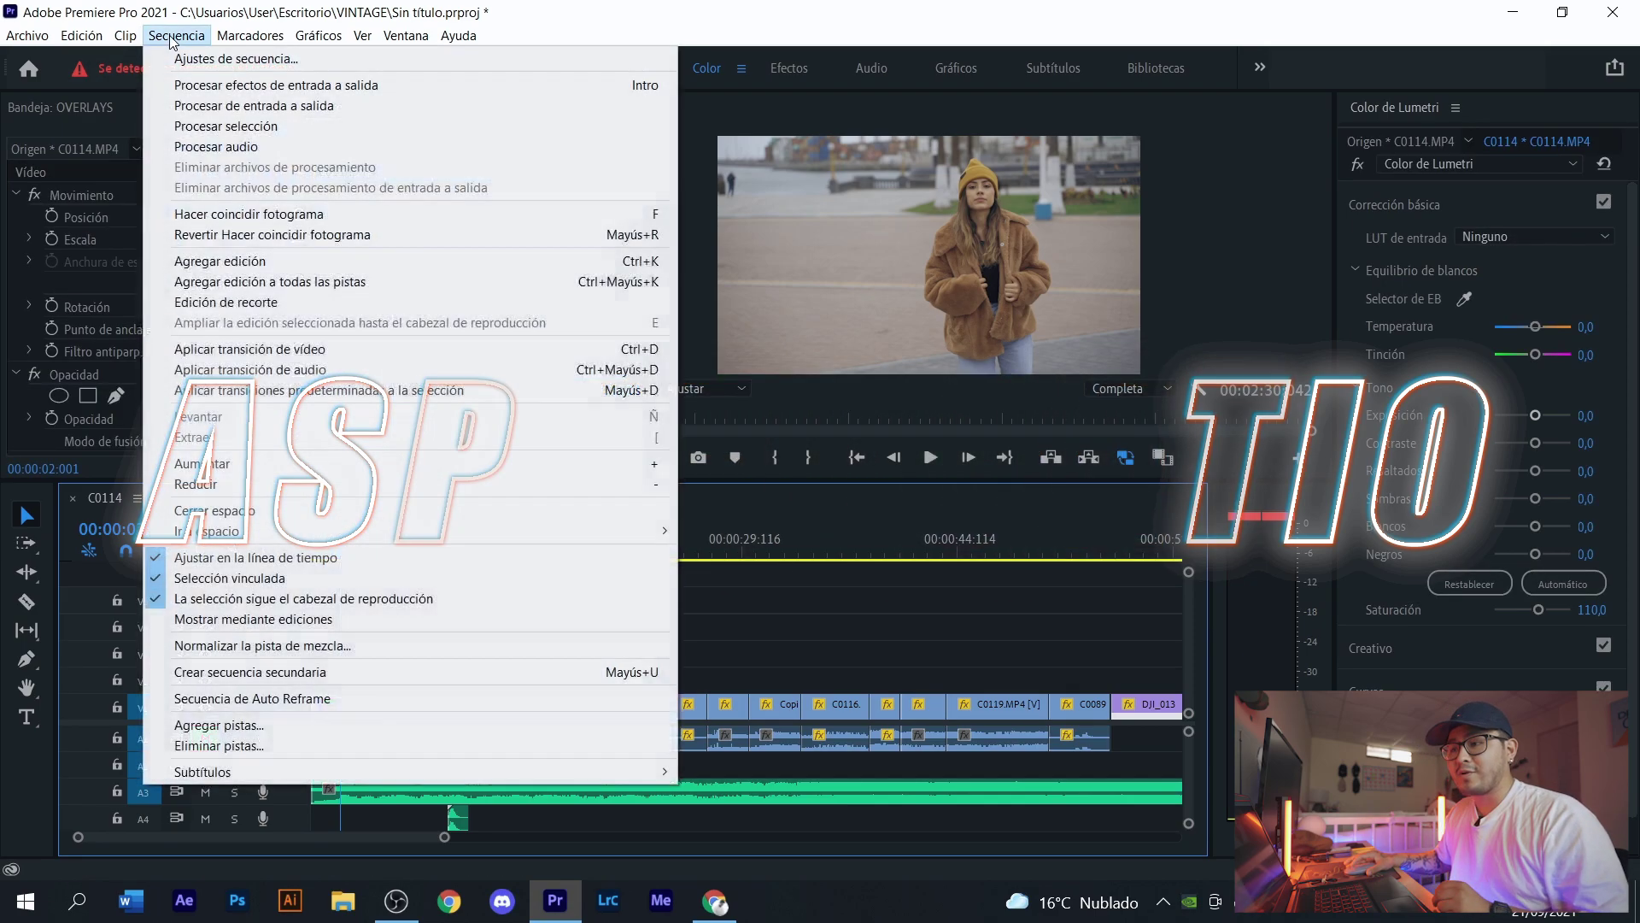
pyautogui.click(202, 58)
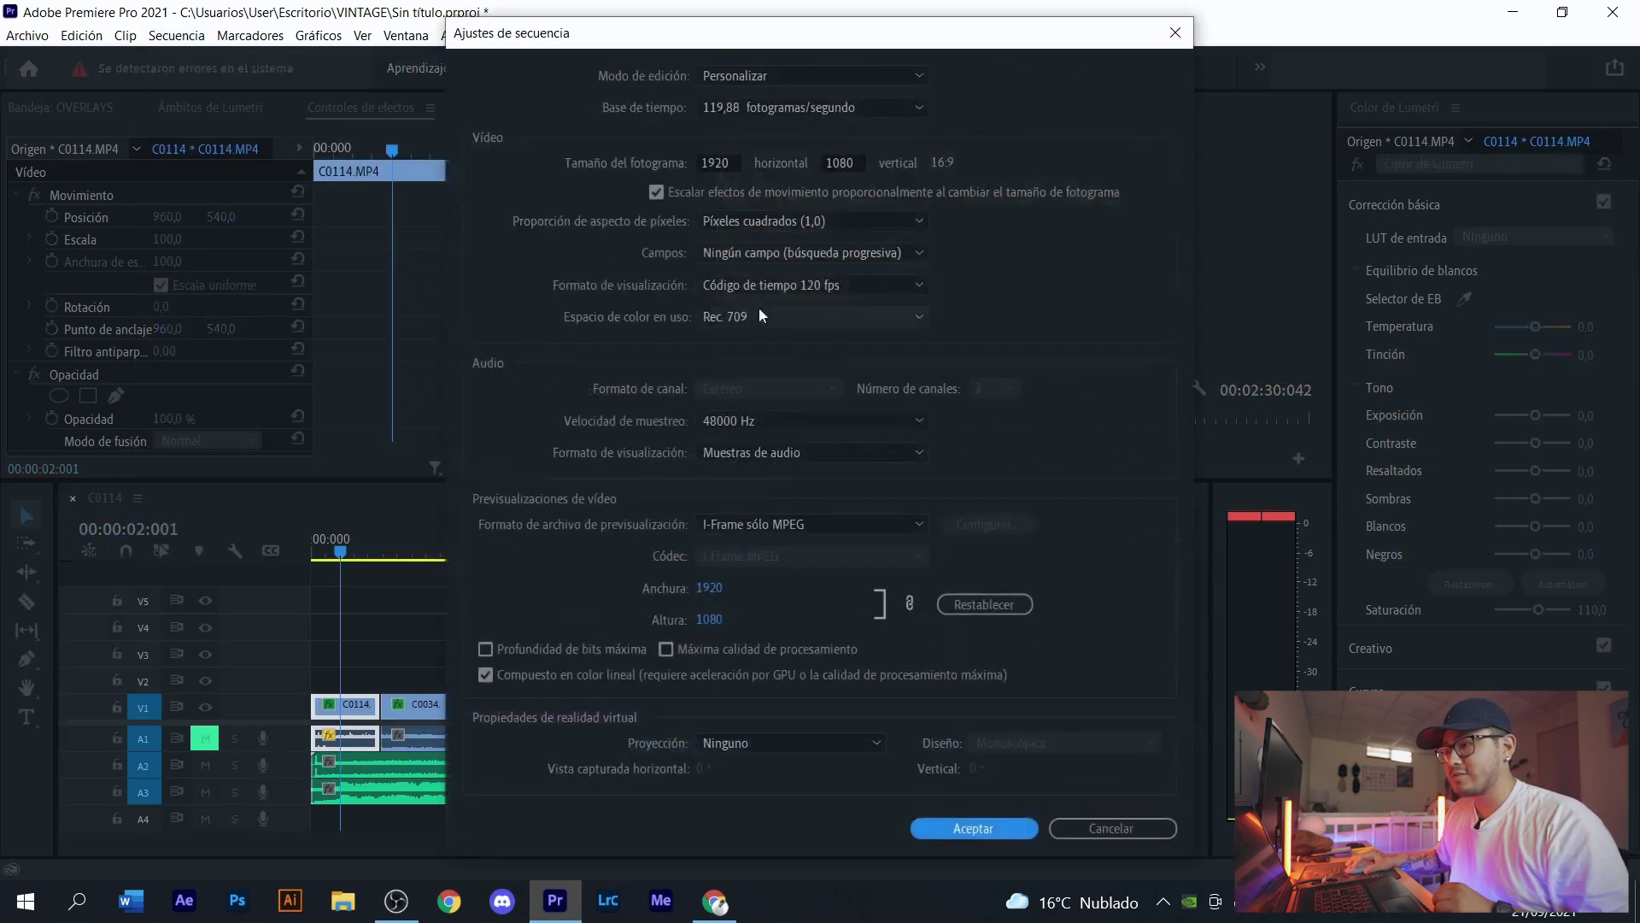
pyautogui.click(716, 163)
pyautogui.write('1080')
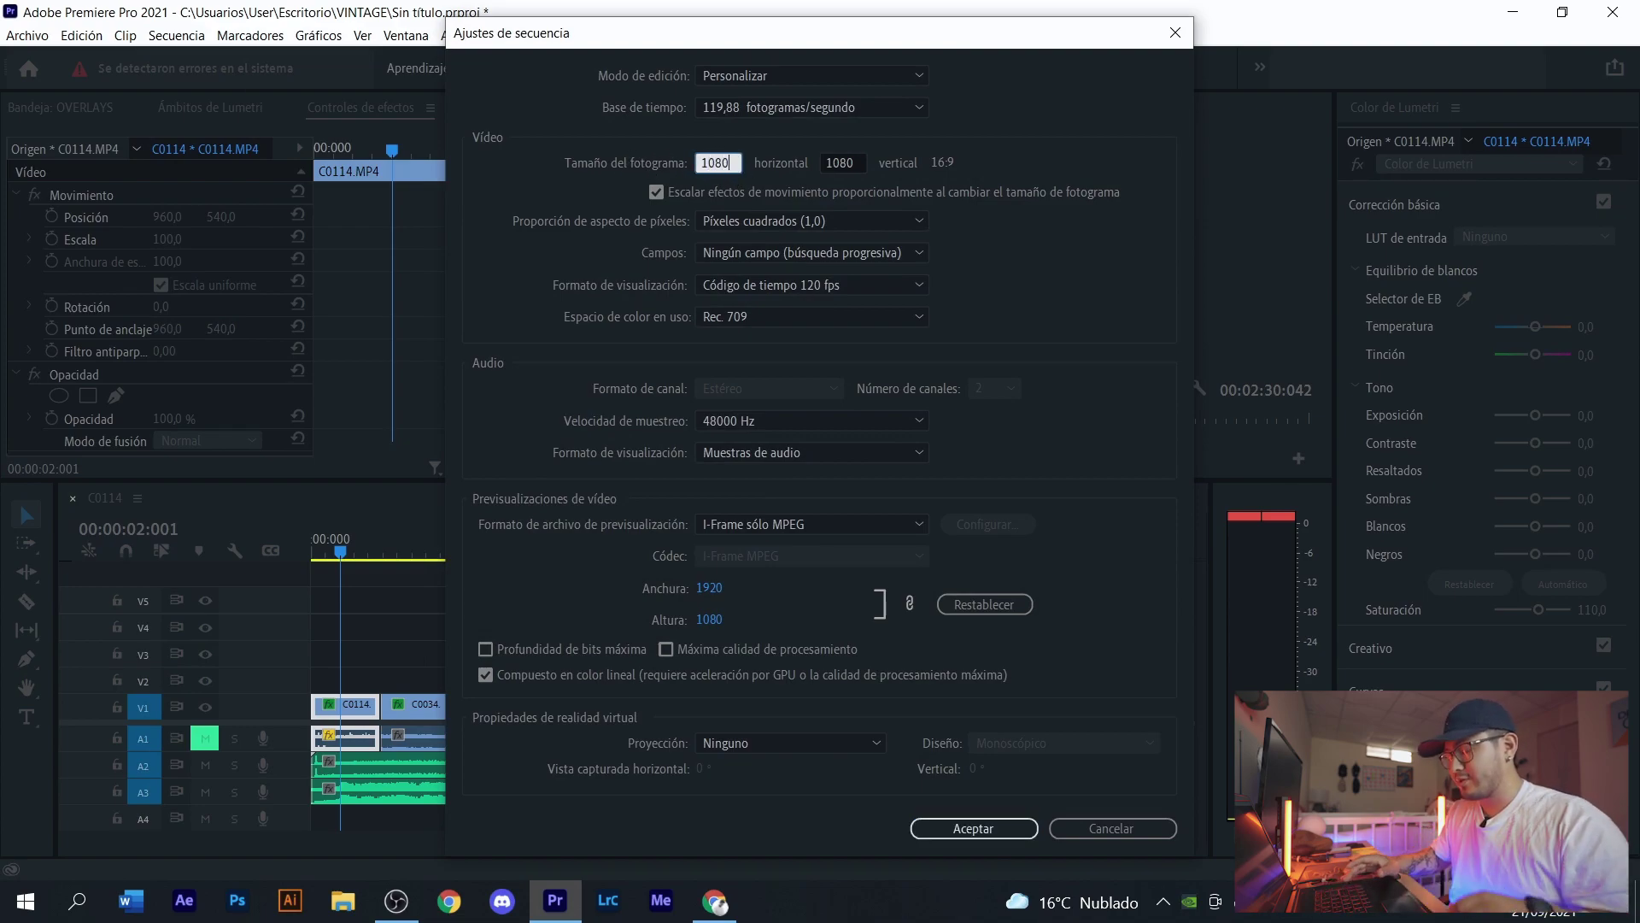
pyautogui.press('Return')
pyautogui.press('Return')
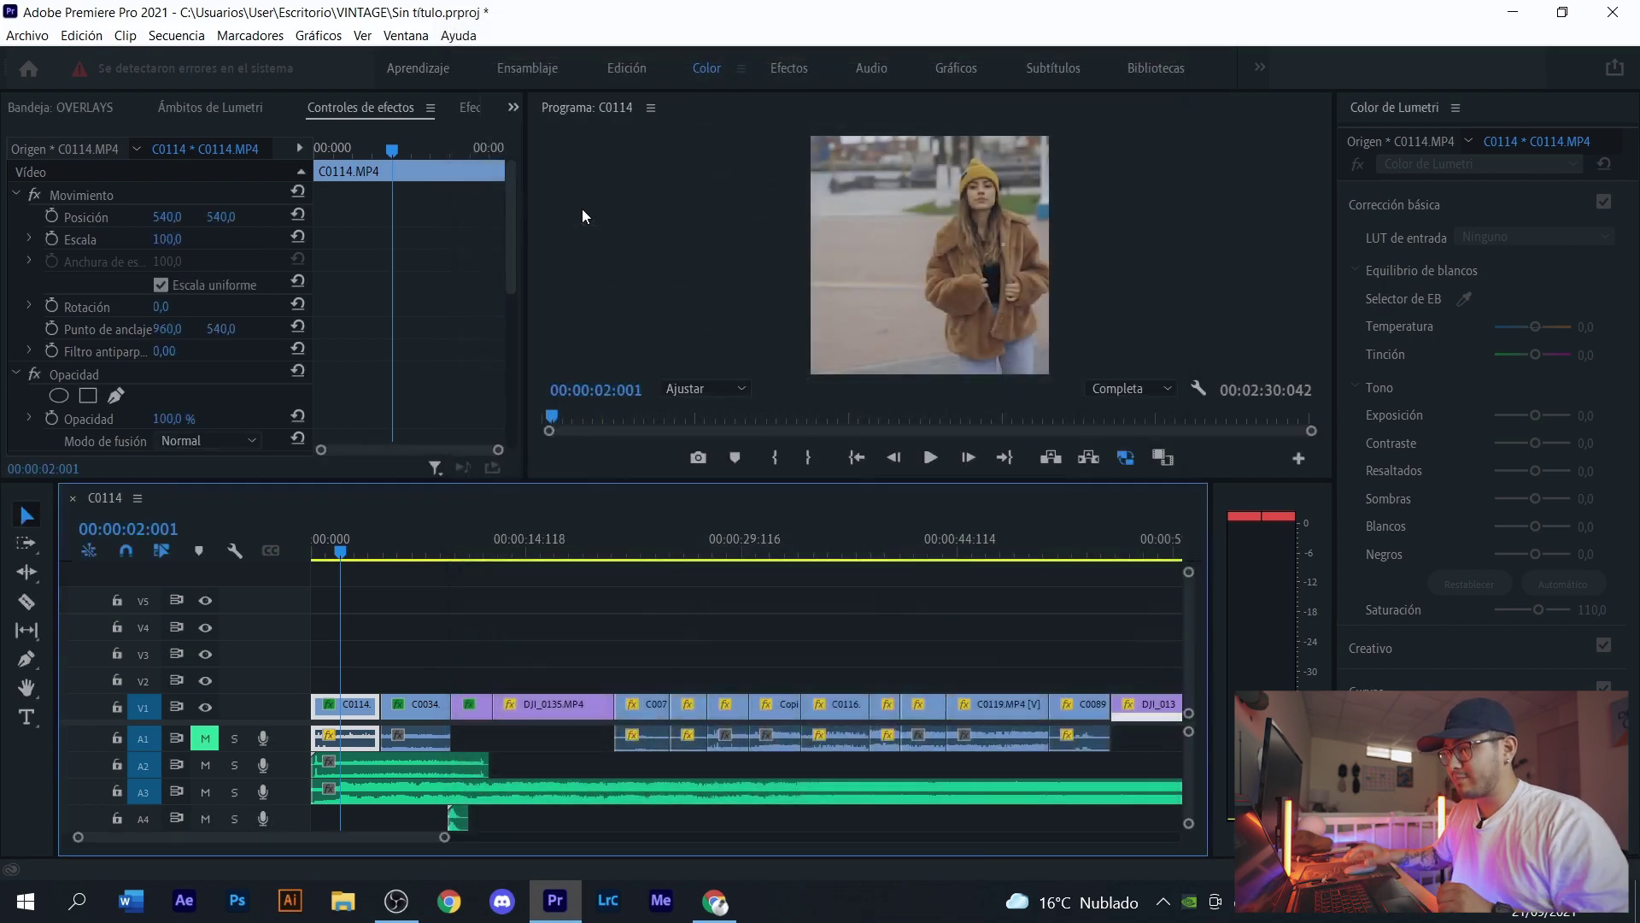
# - Set the horizontal position of C0114.MP4 to 292 to reframe the woman within the square frame
pyautogui.moveTo(174, 217); pyautogui.dragTo(9, 217)
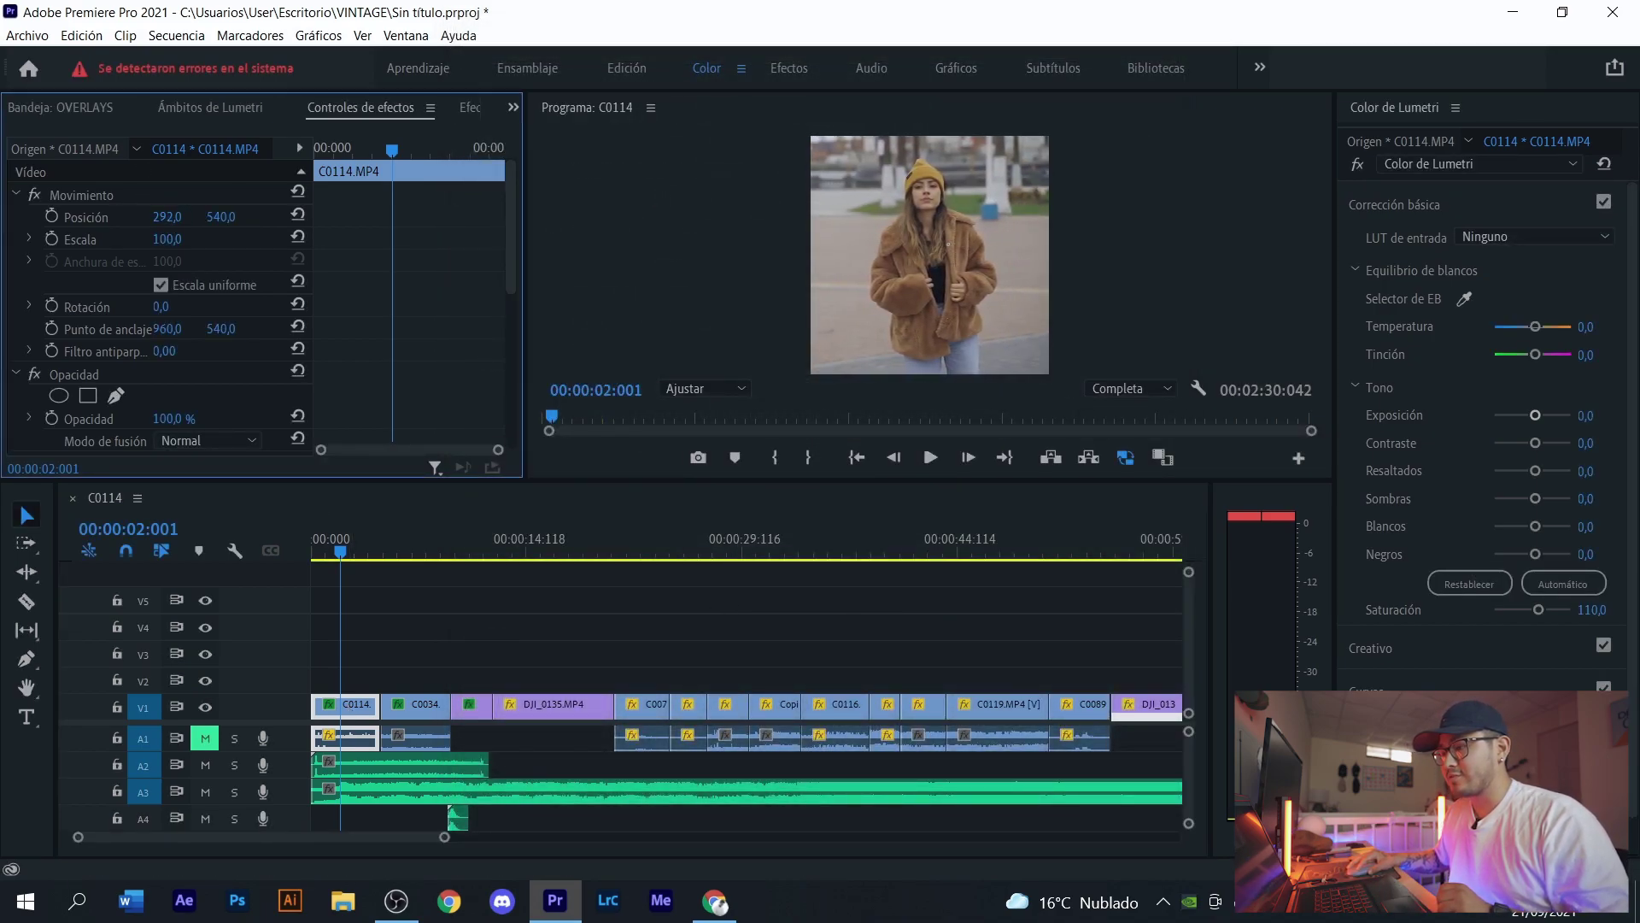
pyautogui.click(417, 582)
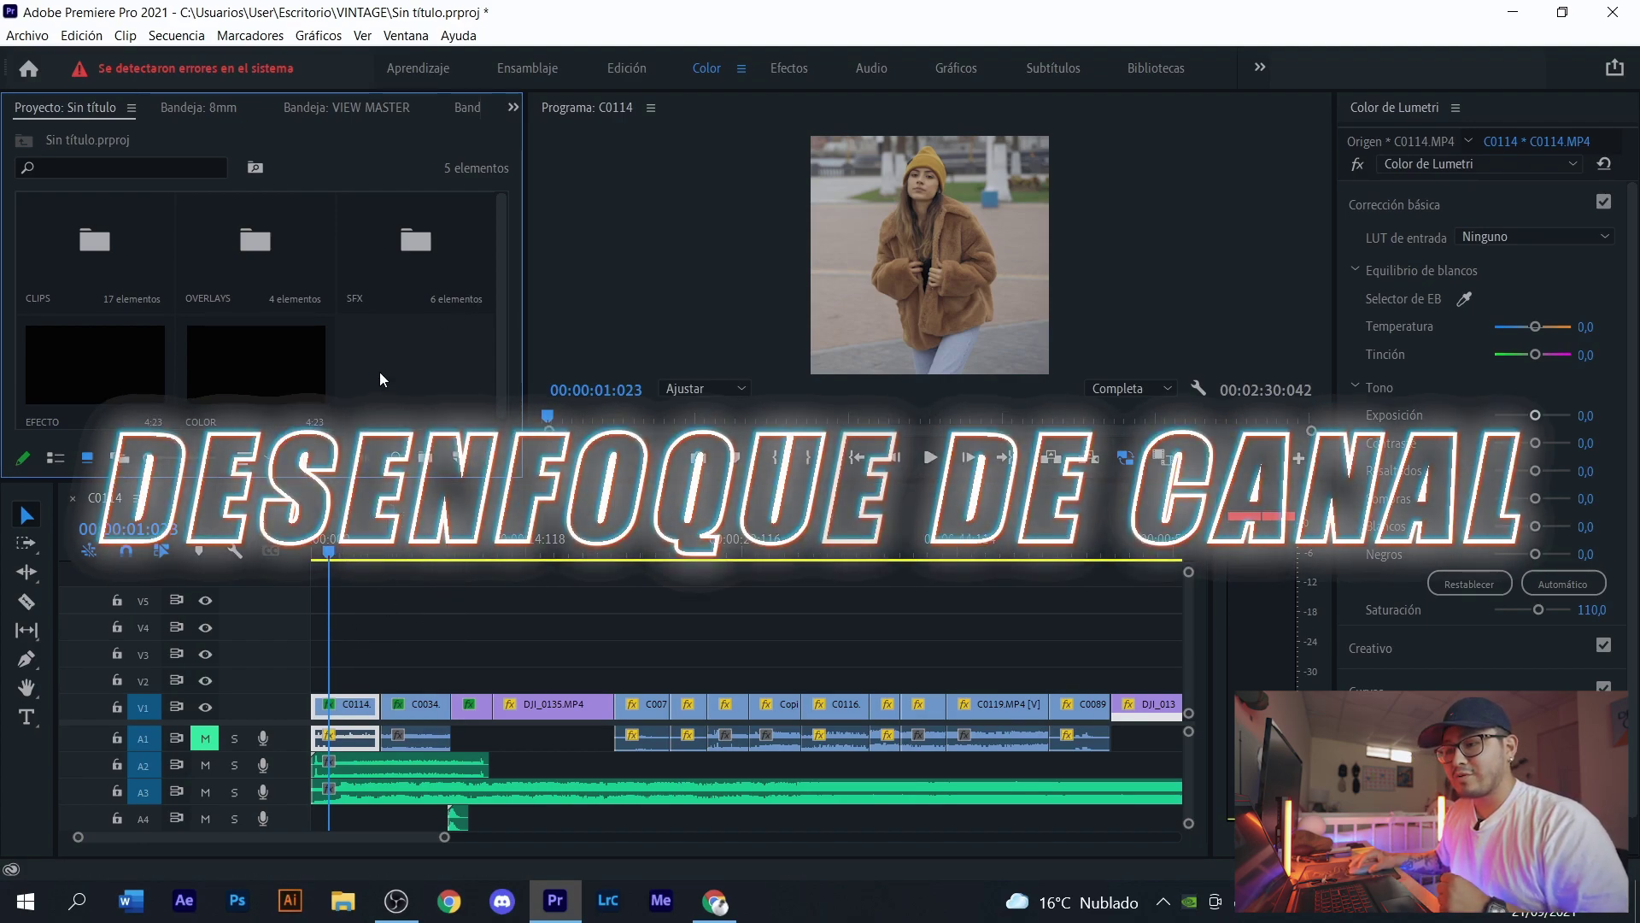
# - Create a 1080 by 1080 adjustment layer at 23.976 fps and place it on track V2 above clip C0114 instead of the EFECTO layer
pyautogui.moveTo(94, 368); pyautogui.dragTo(340, 680)
pyautogui.click(418, 374)
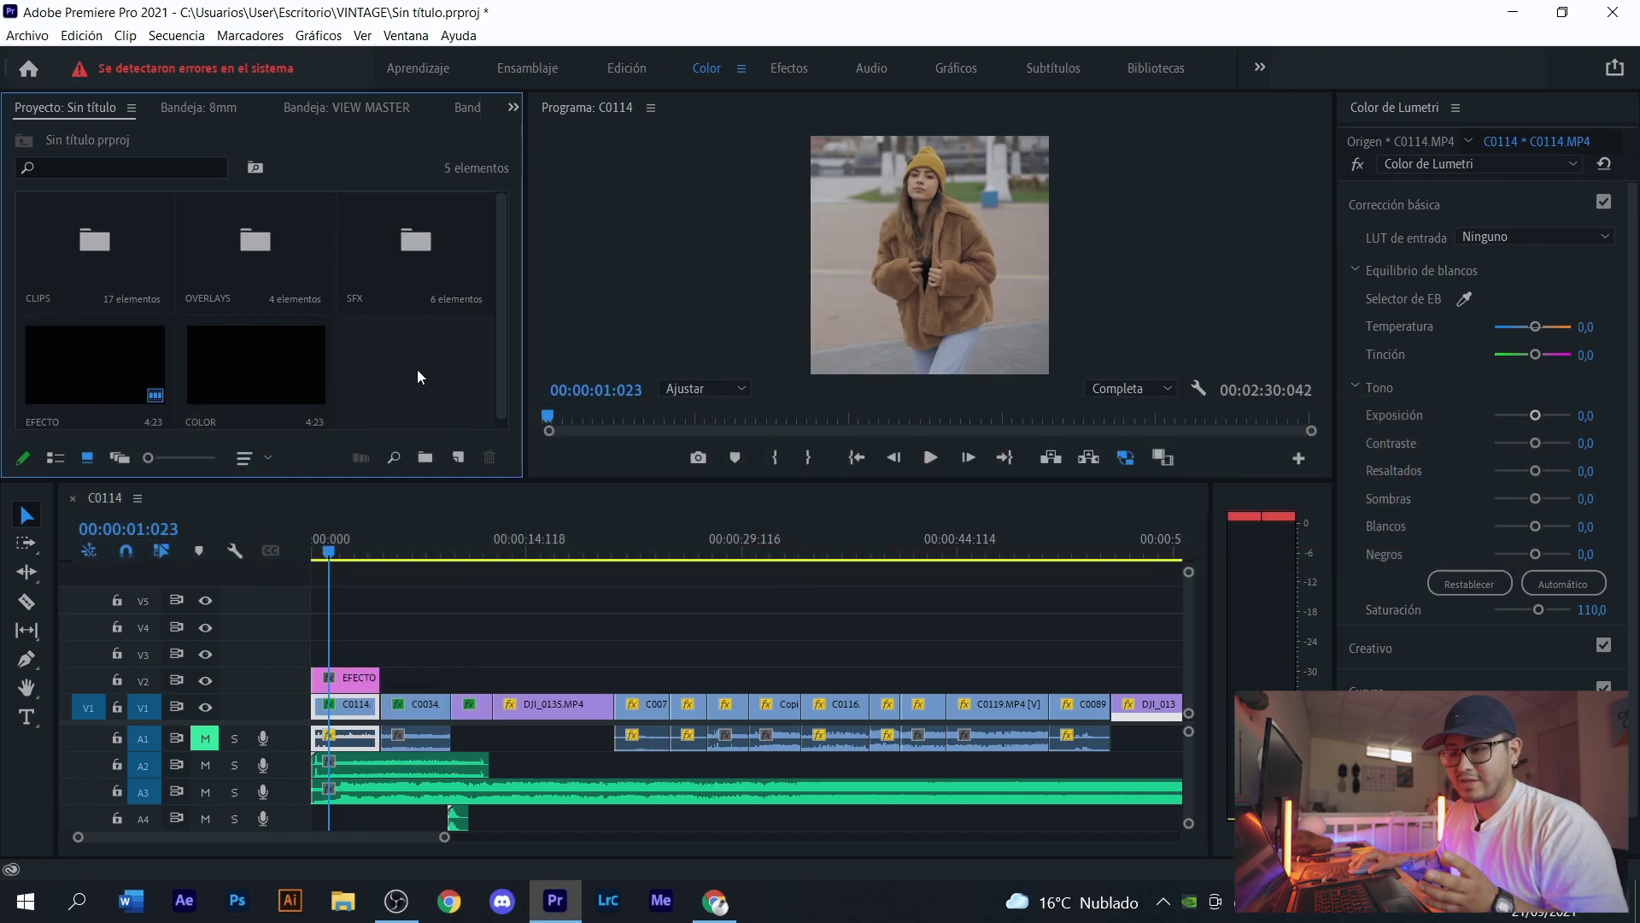
pyautogui.click(457, 458)
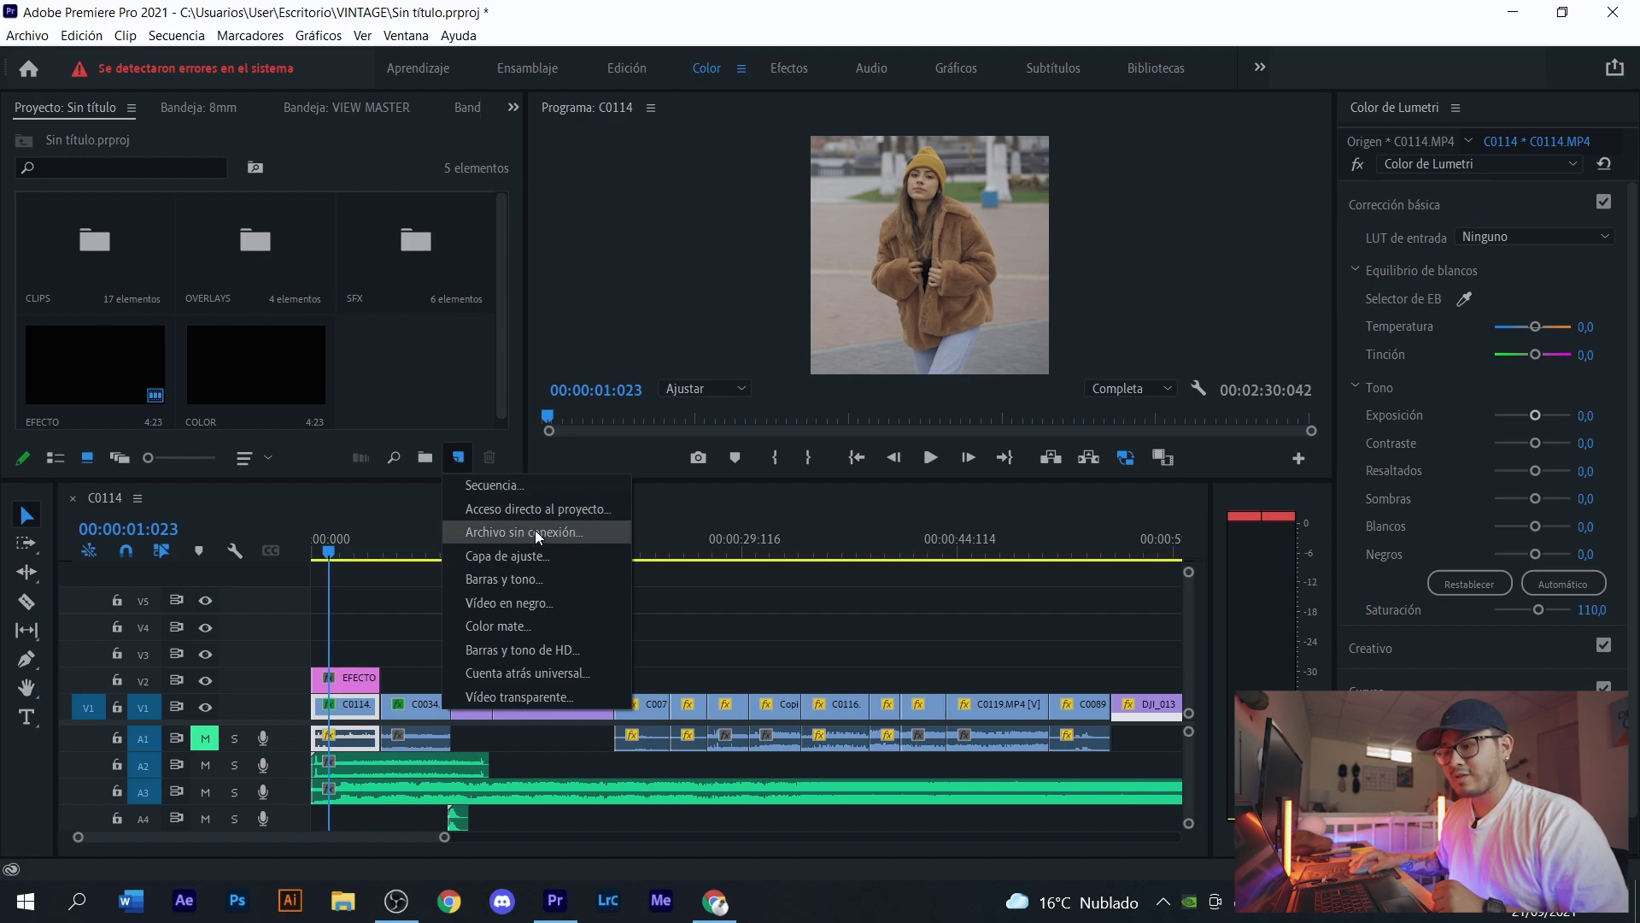
pyautogui.click(529, 557)
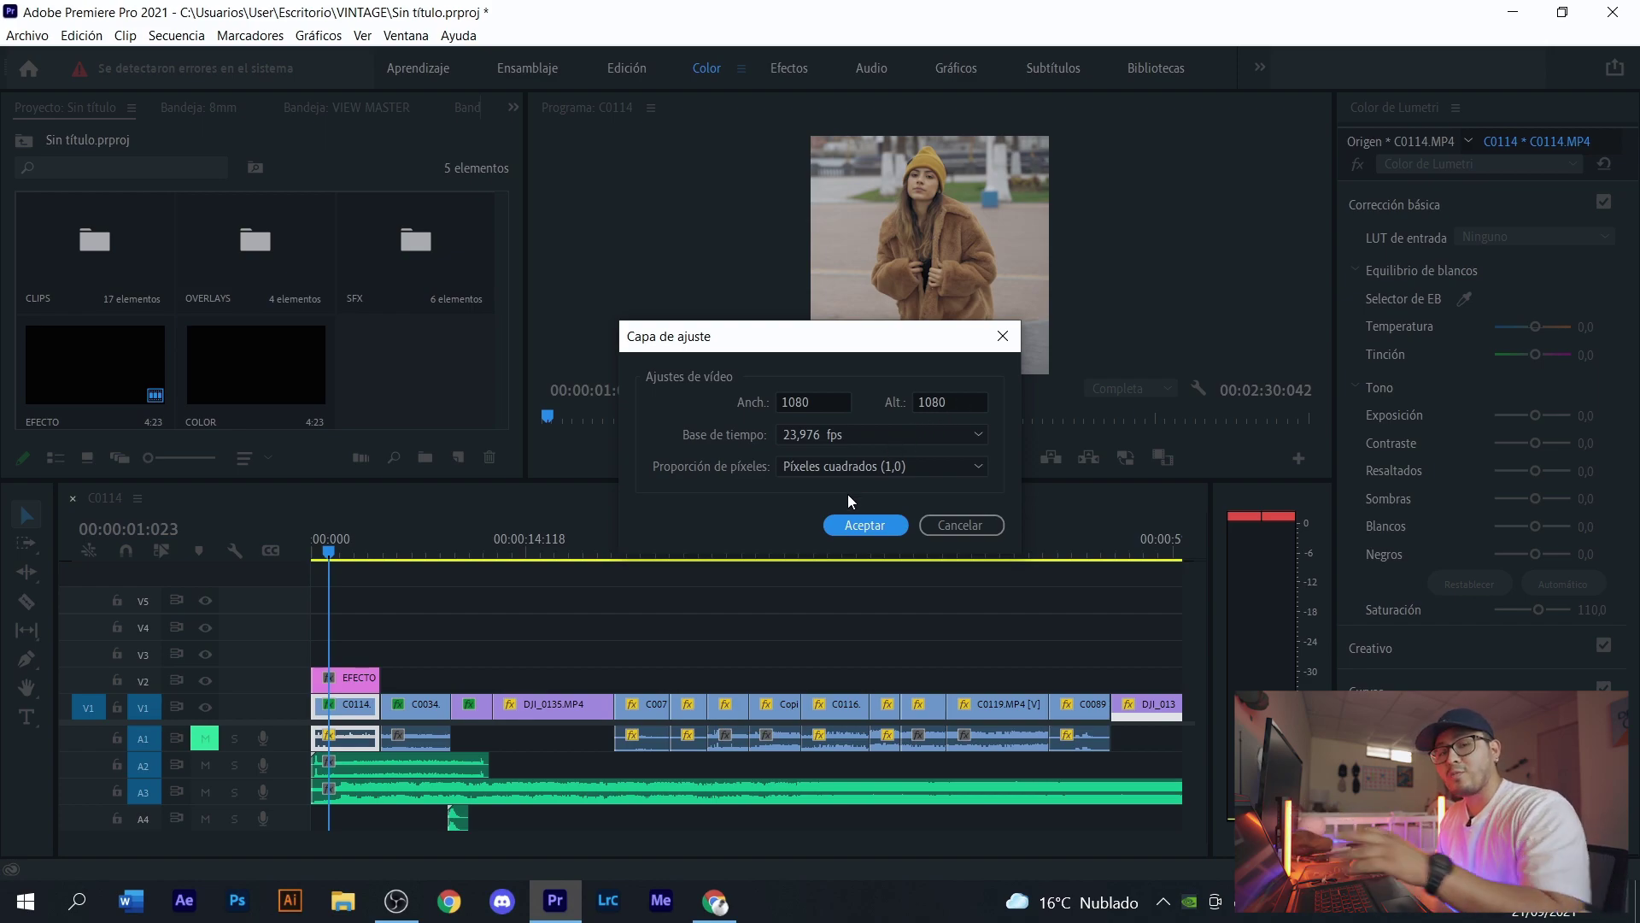
pyautogui.click(859, 523)
pyautogui.moveTo(423, 342); pyautogui.dragTo(350, 682)
pyautogui.click(348, 683)
pyautogui.press('Delete')
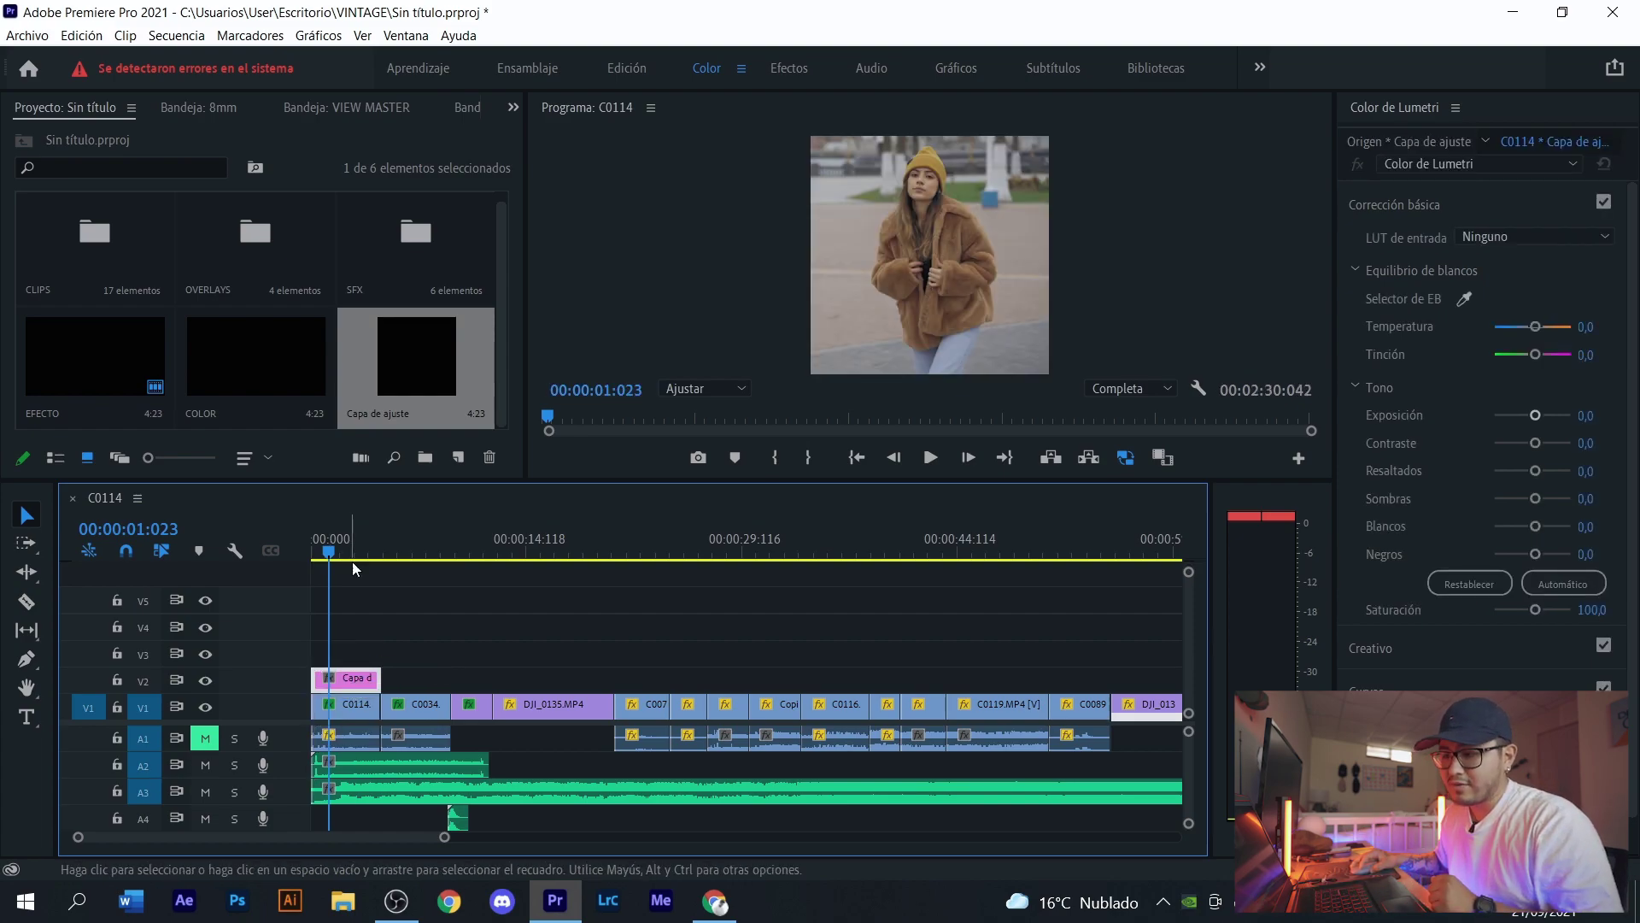
# - Rename the new adjustment layer in the project as DESENFOQUE DE CANAL
pyautogui.click(381, 413)
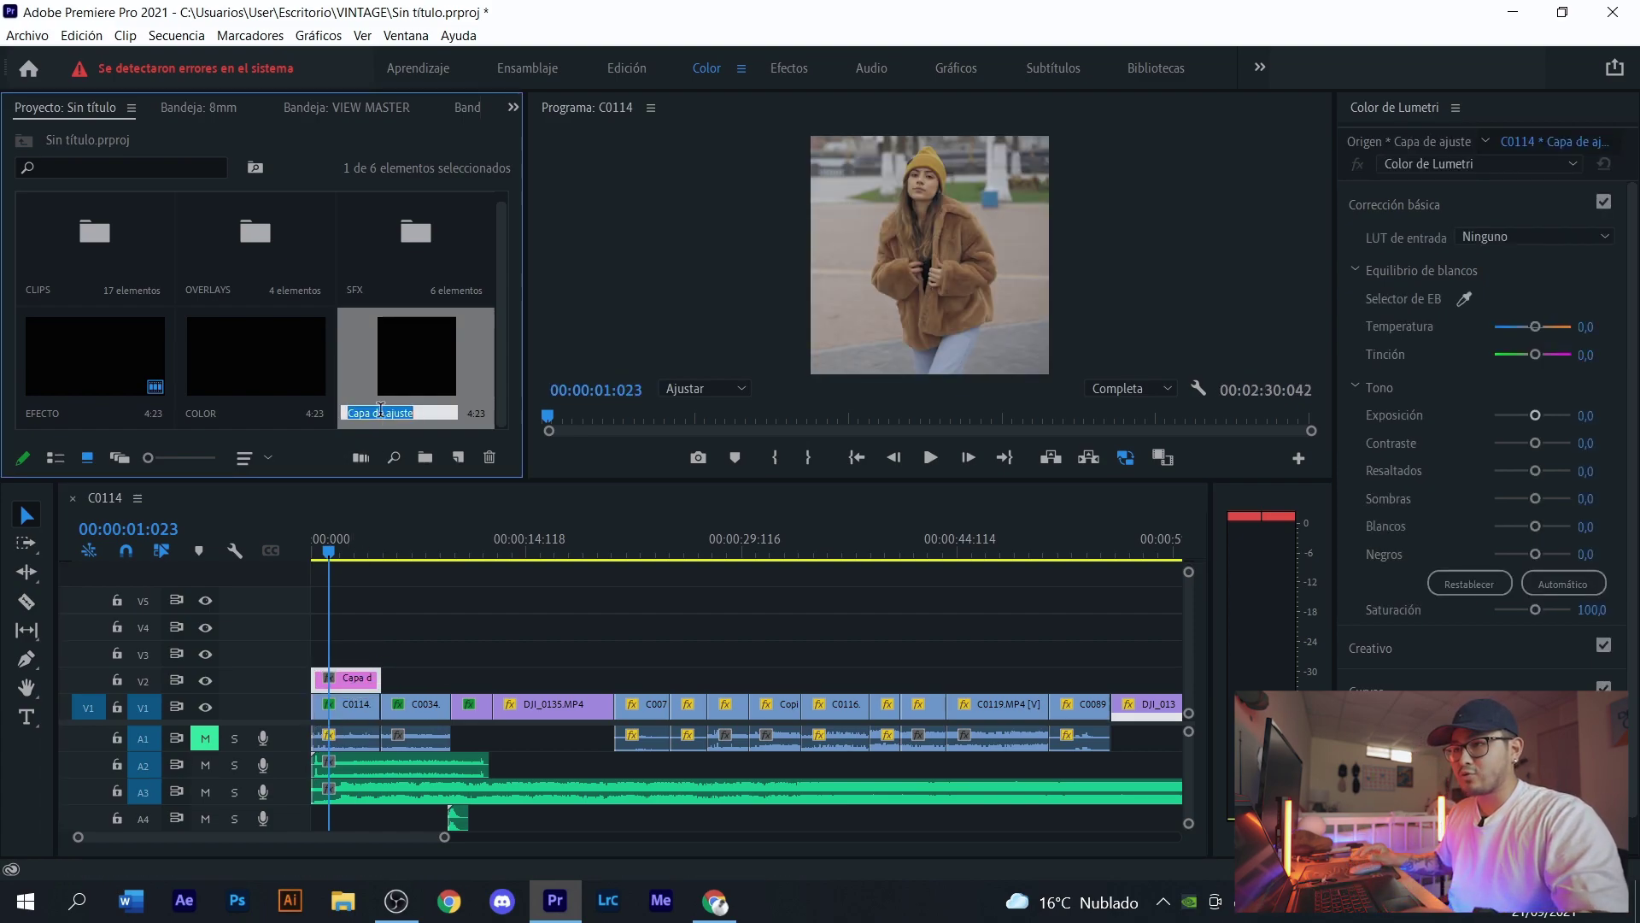
pyautogui.write('DES')
pyautogui.write('ENFOQUE DE CANAL')
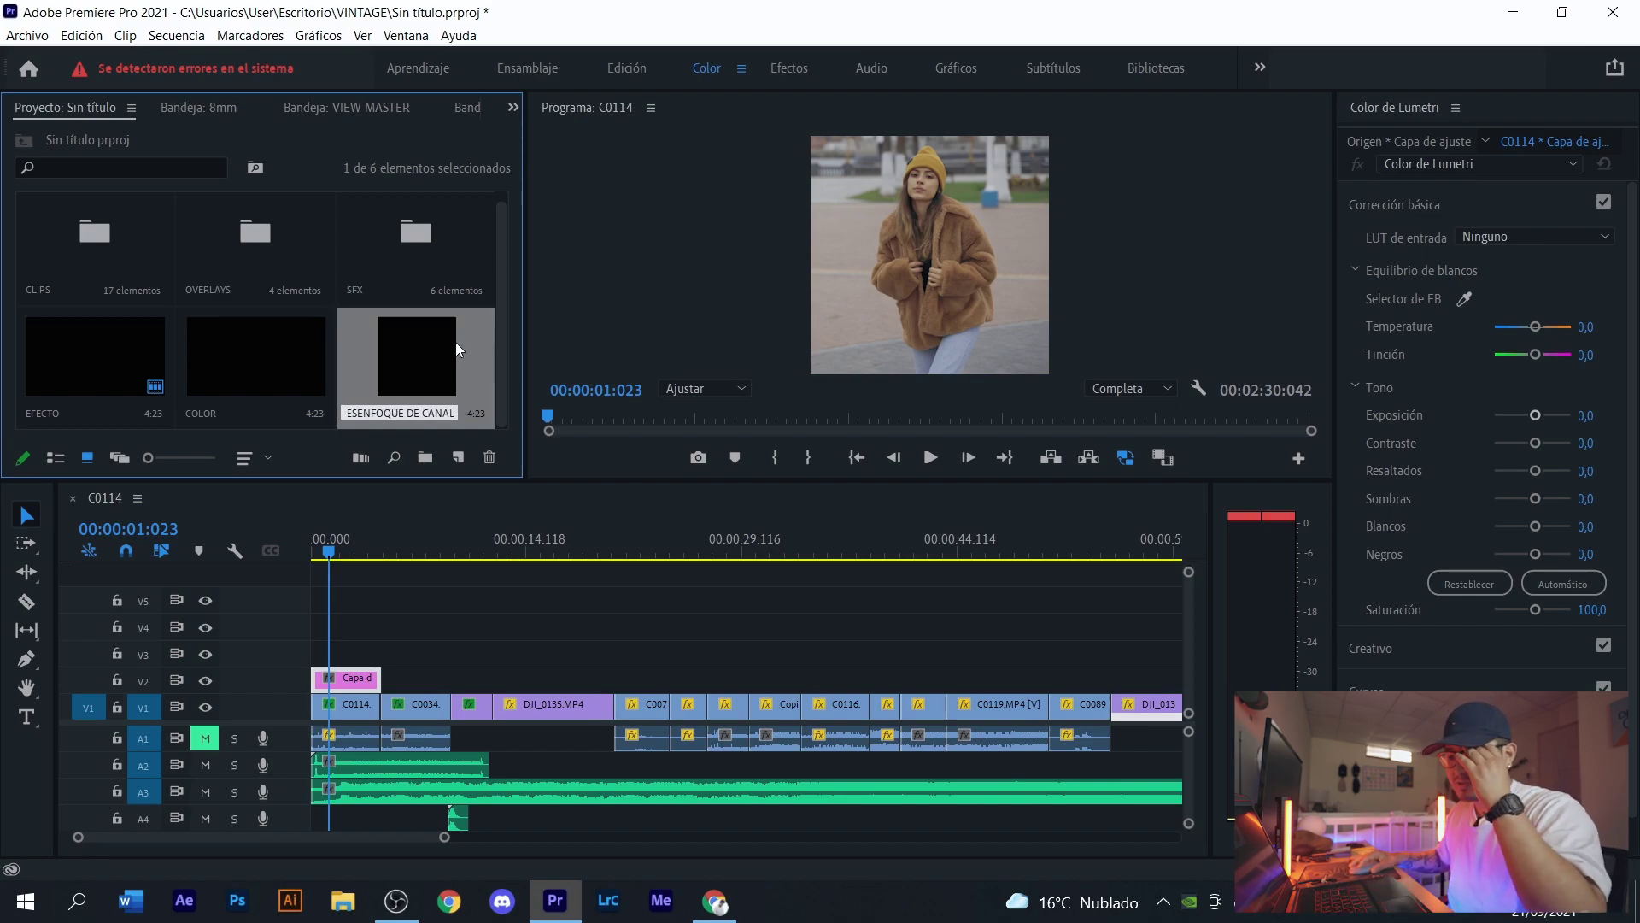
pyautogui.press('Return')
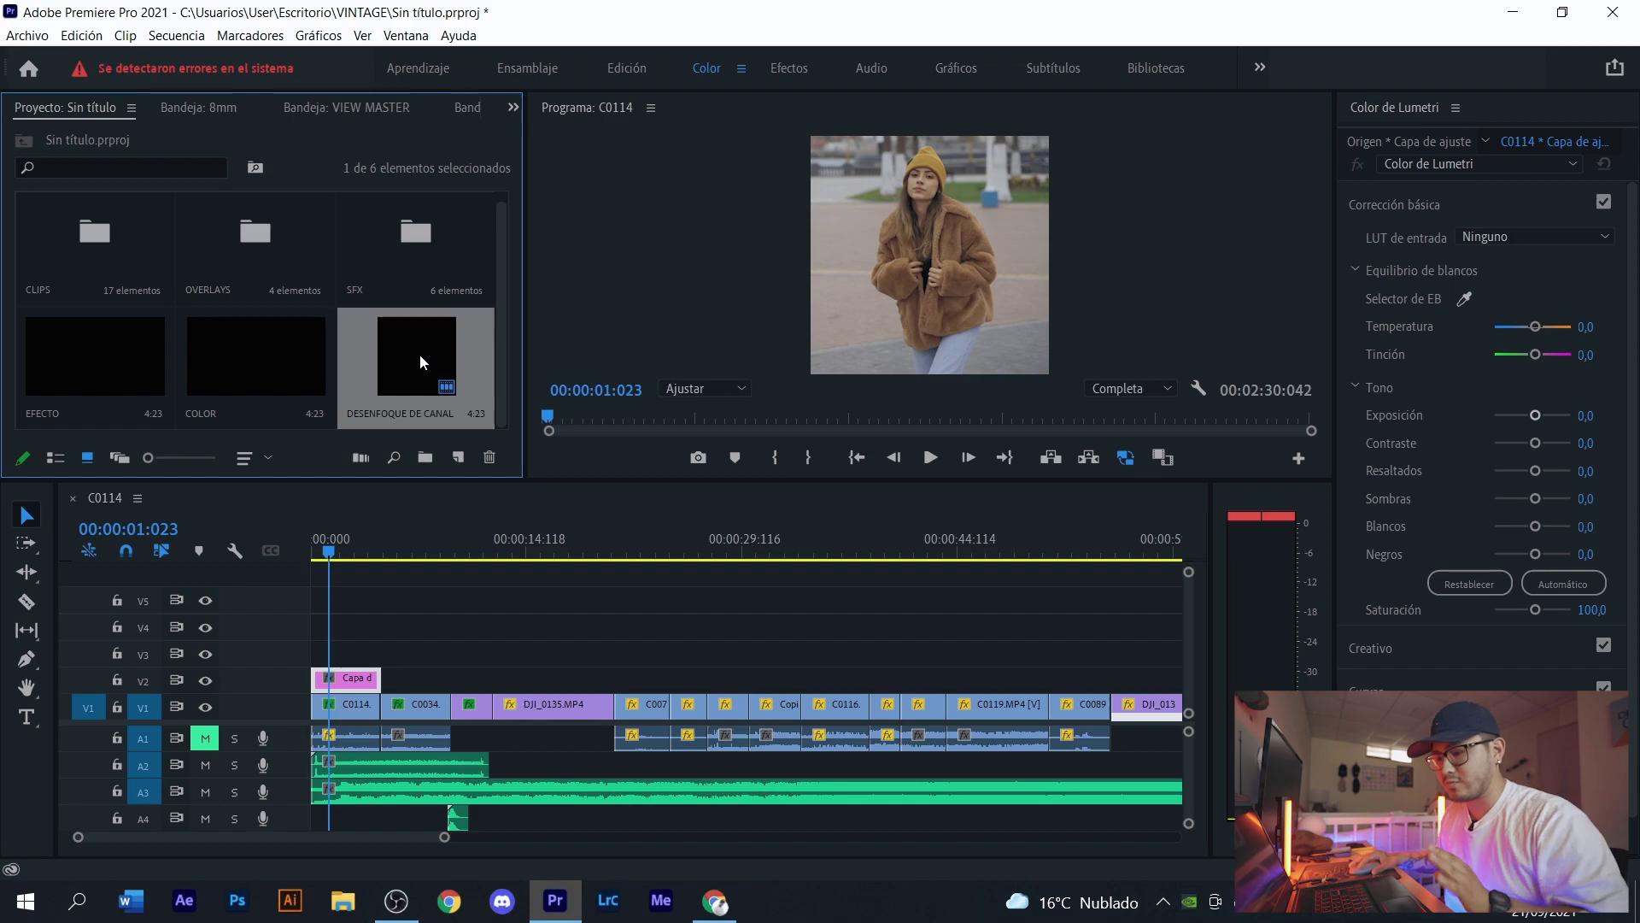
# - Find the Desenfoque del canal video effect and apply it to the adjustment layer on track V2
pyautogui.click(433, 644)
pyautogui.click(345, 681)
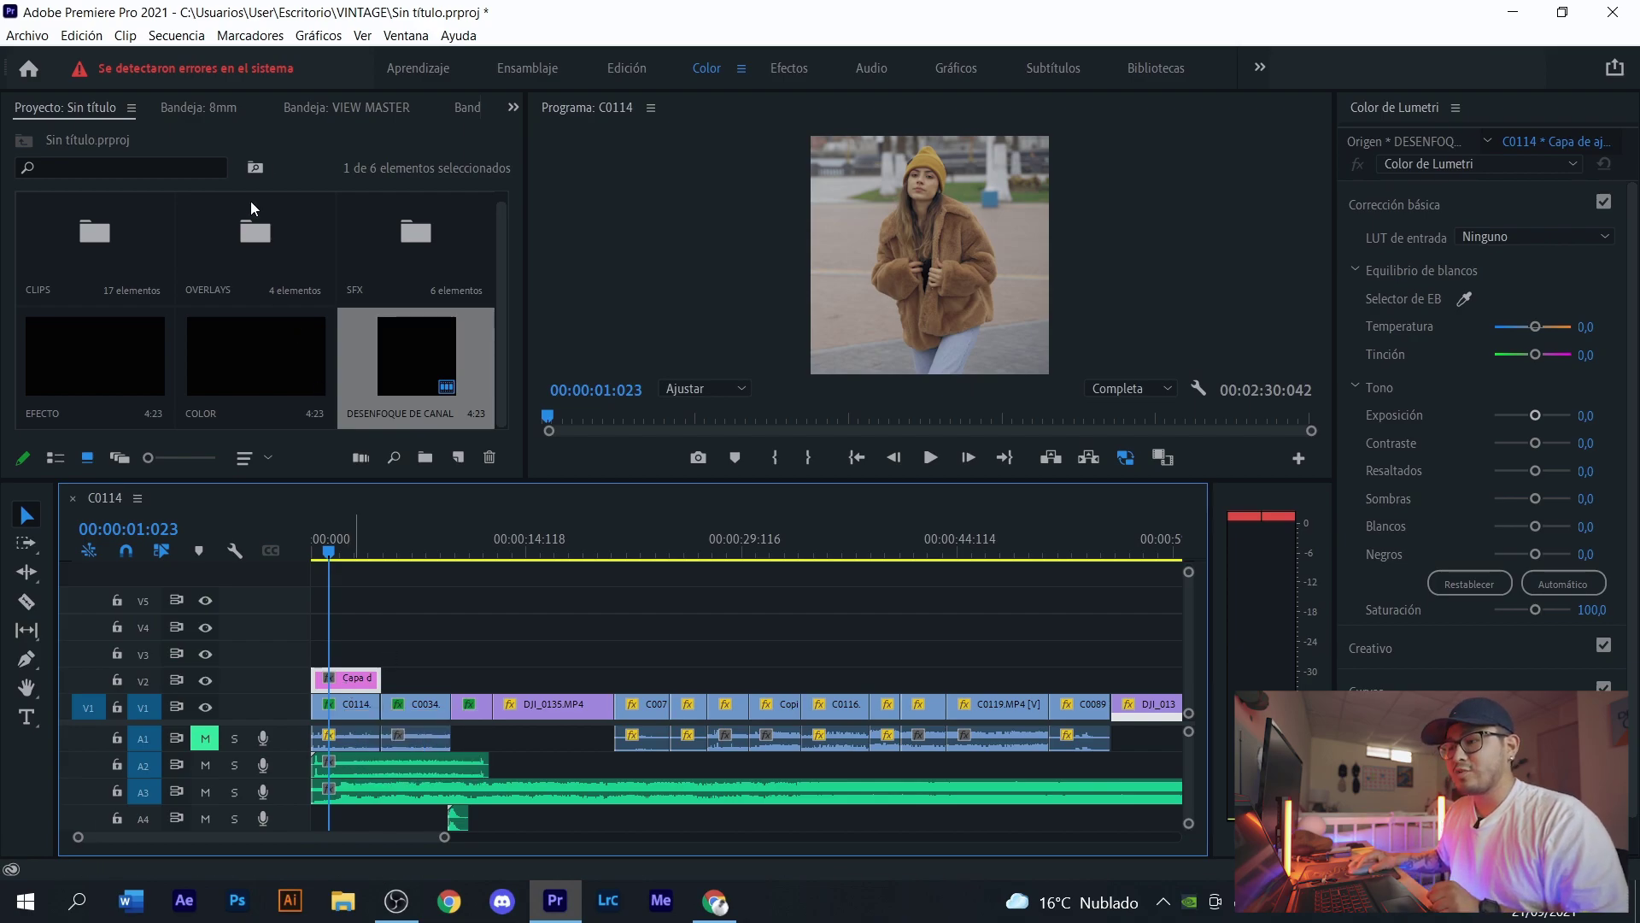
pyautogui.click(513, 107)
pyautogui.click(577, 444)
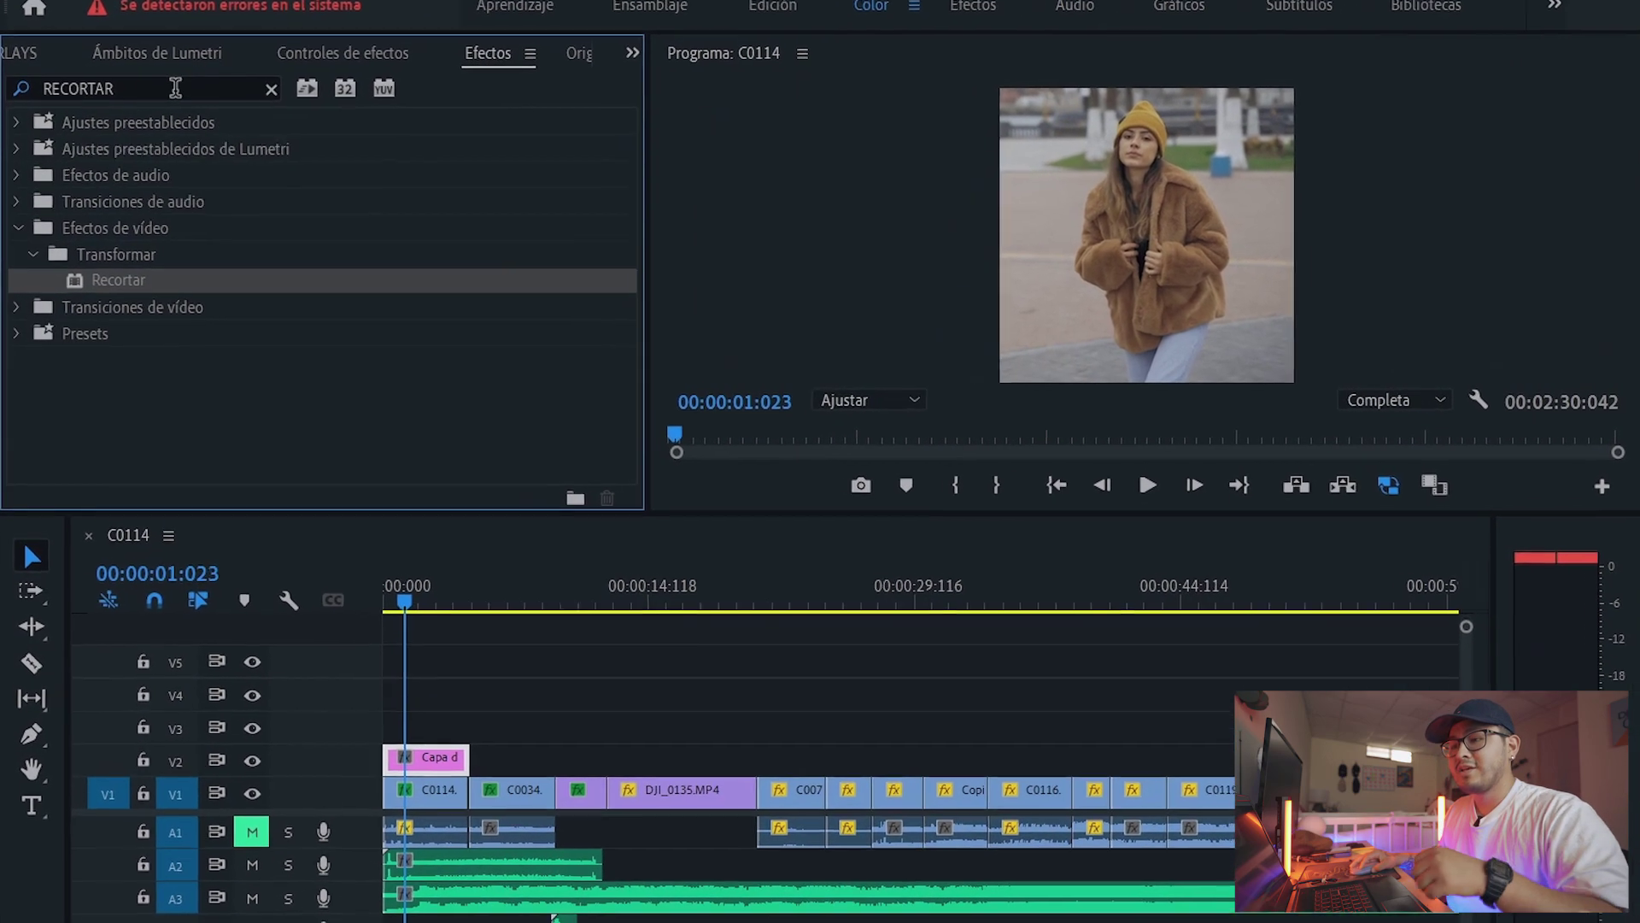
pyautogui.click(176, 88)
pyautogui.click(271, 90)
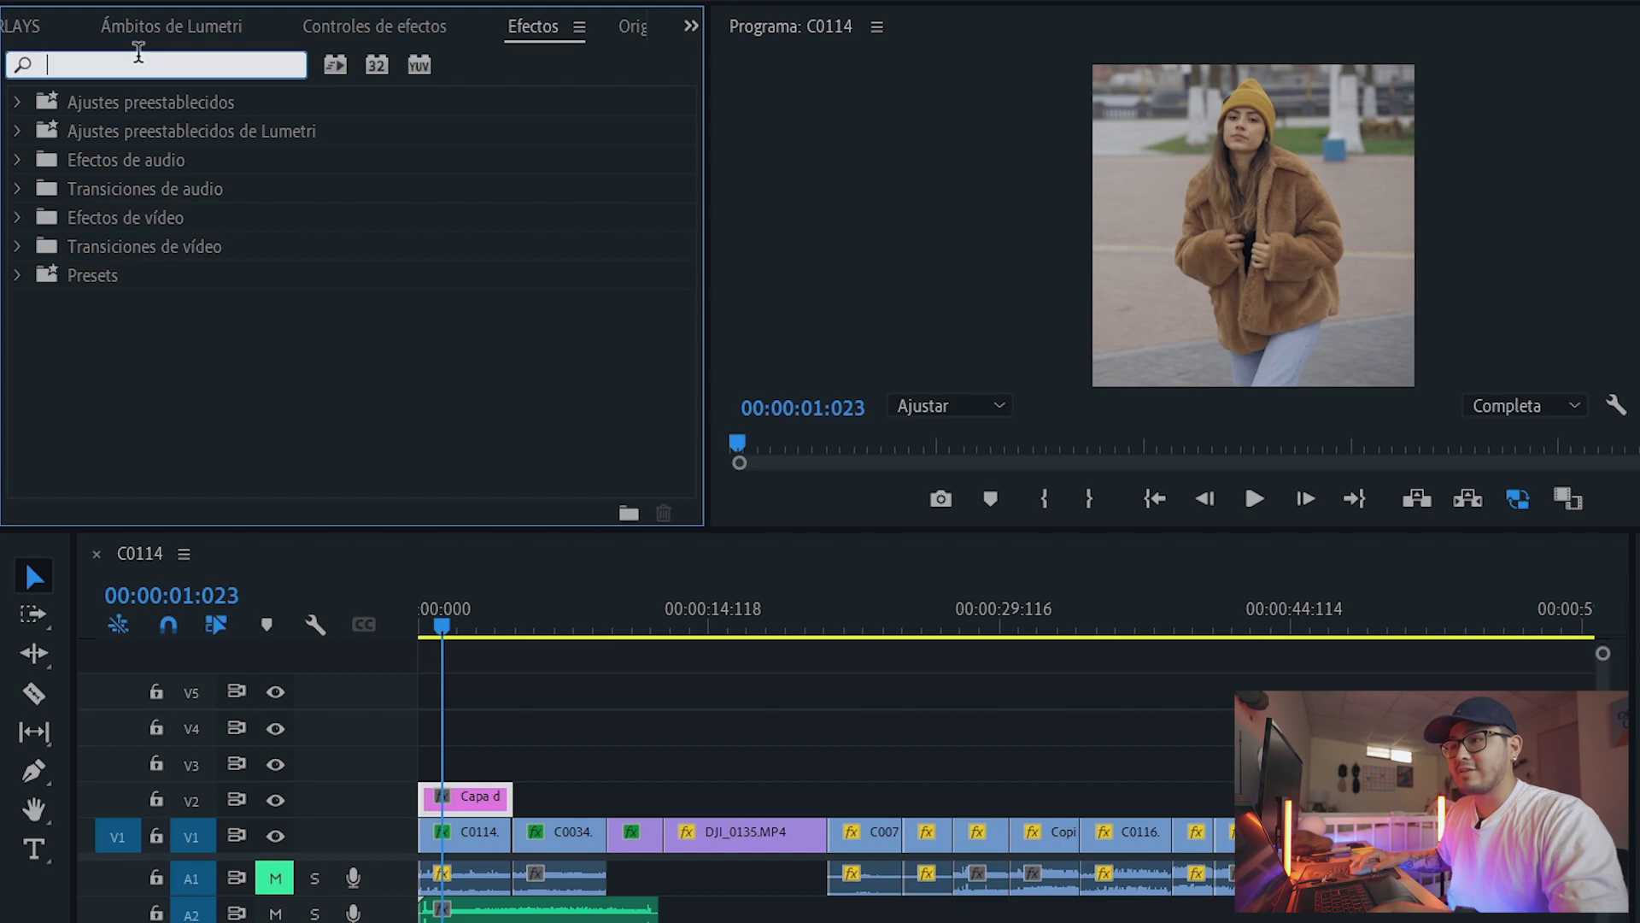
pyautogui.write('DESENDO')
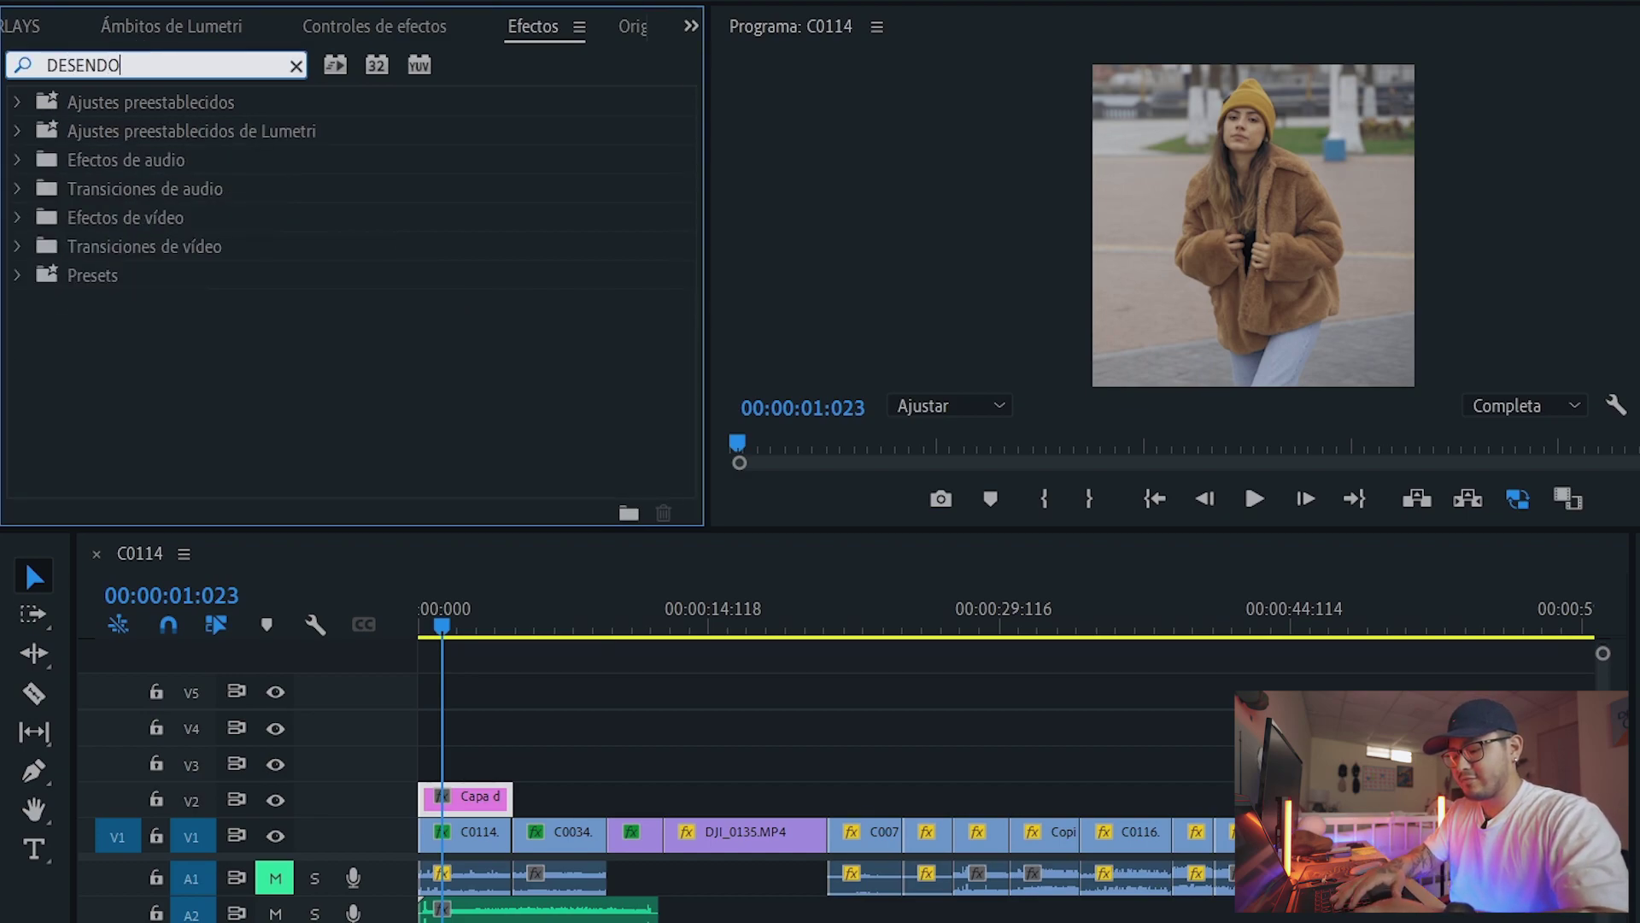
pyautogui.press('BackSpace')
pyautogui.press('BackSpace')
pyautogui.write('FOQUE DE CANAL')
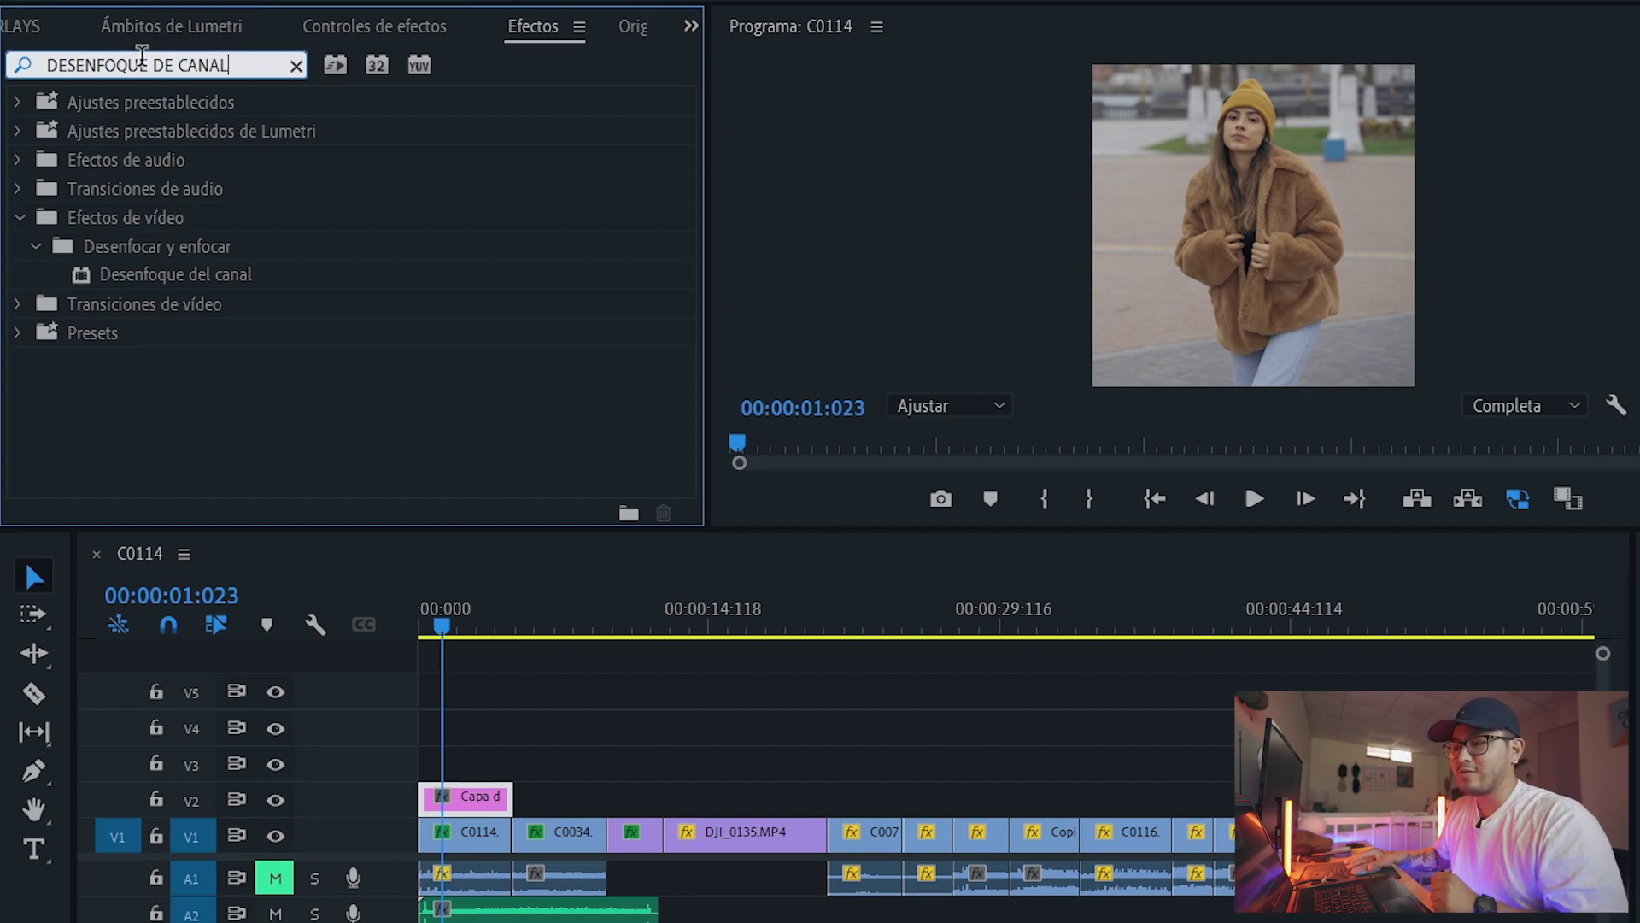
pyautogui.moveTo(148, 282); pyautogui.dragTo(468, 799)
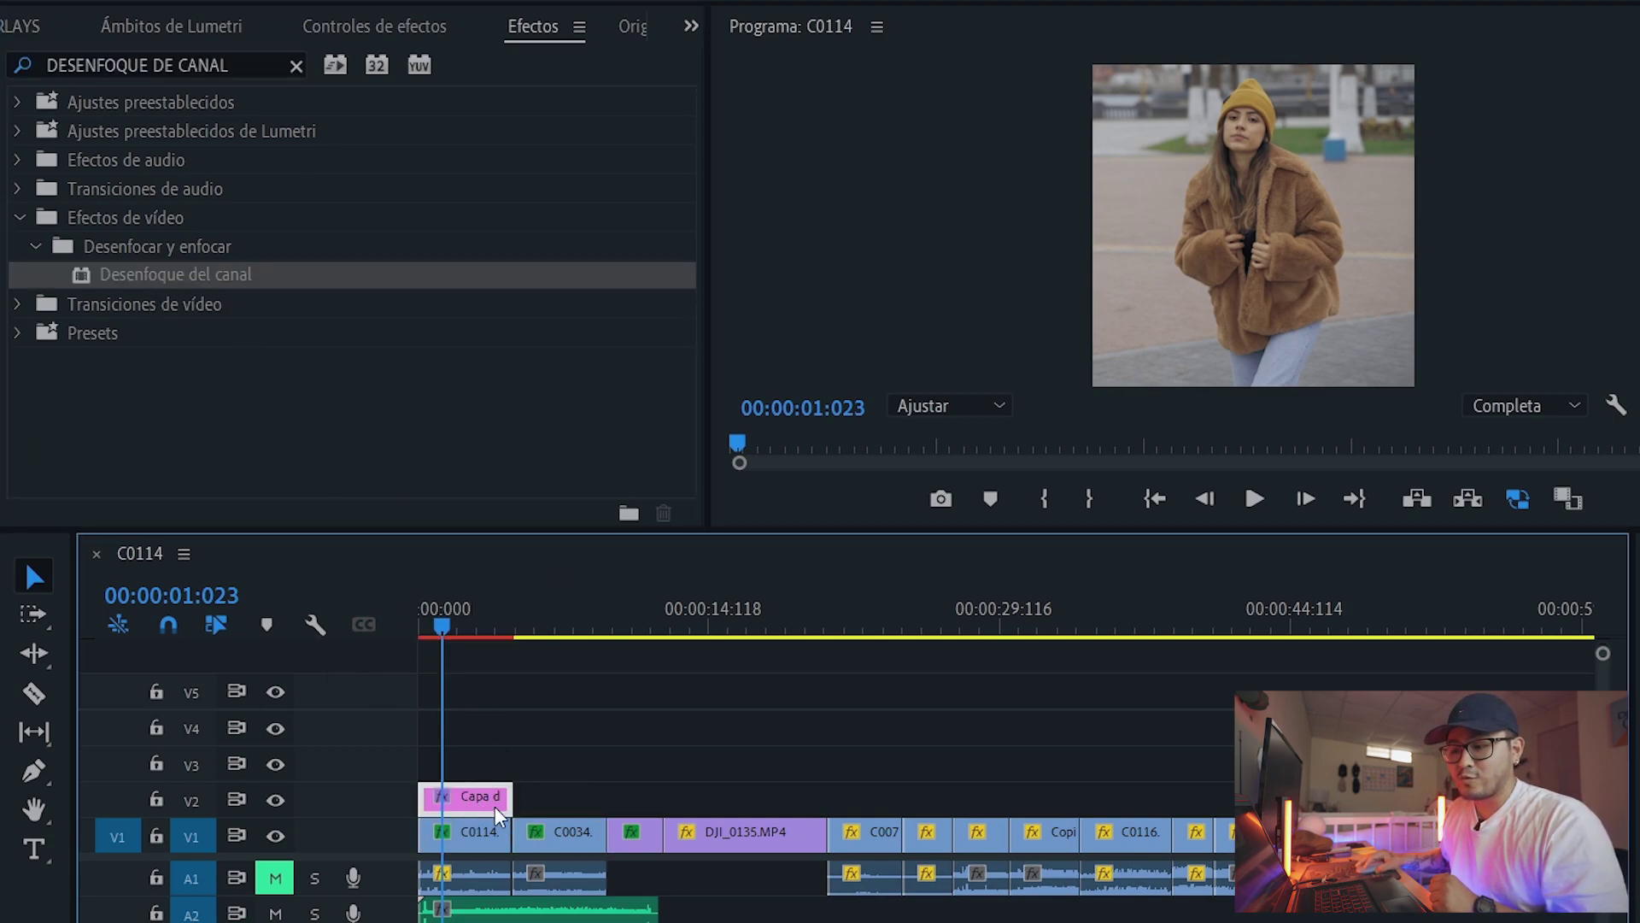
# - Set the first blur value (red channel) of the adjustment layer's Desenfoque del canal effect to 40
pyautogui.click(385, 28)
pyautogui.scroll(-4, 677, 274)
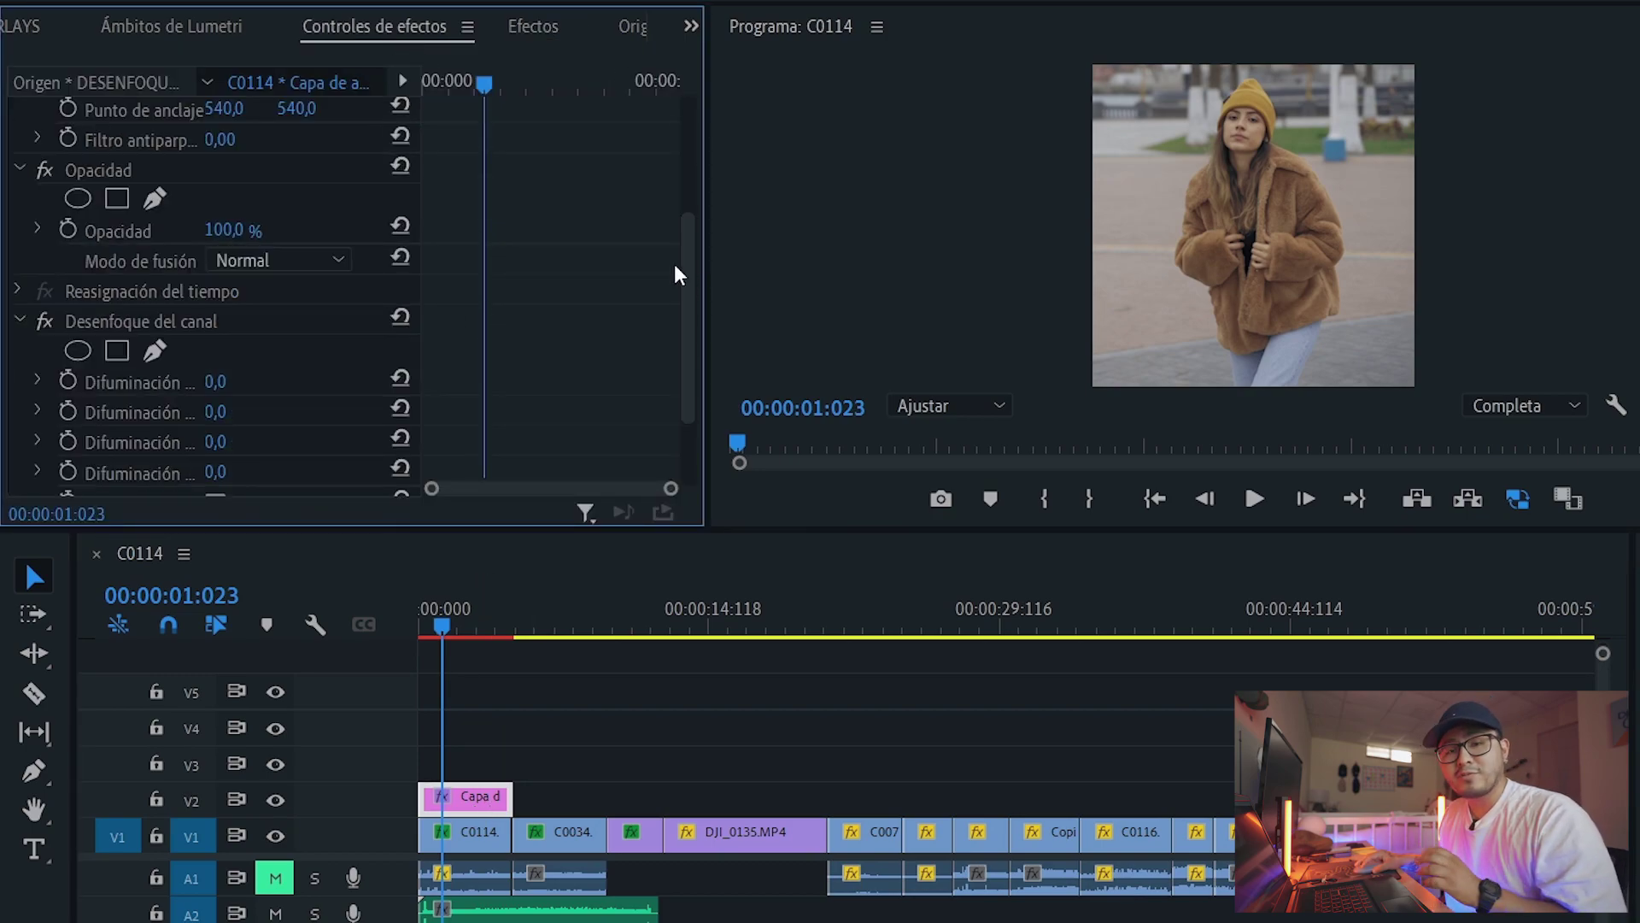
pyautogui.moveTo(684, 273); pyautogui.dragTo(663, 333)
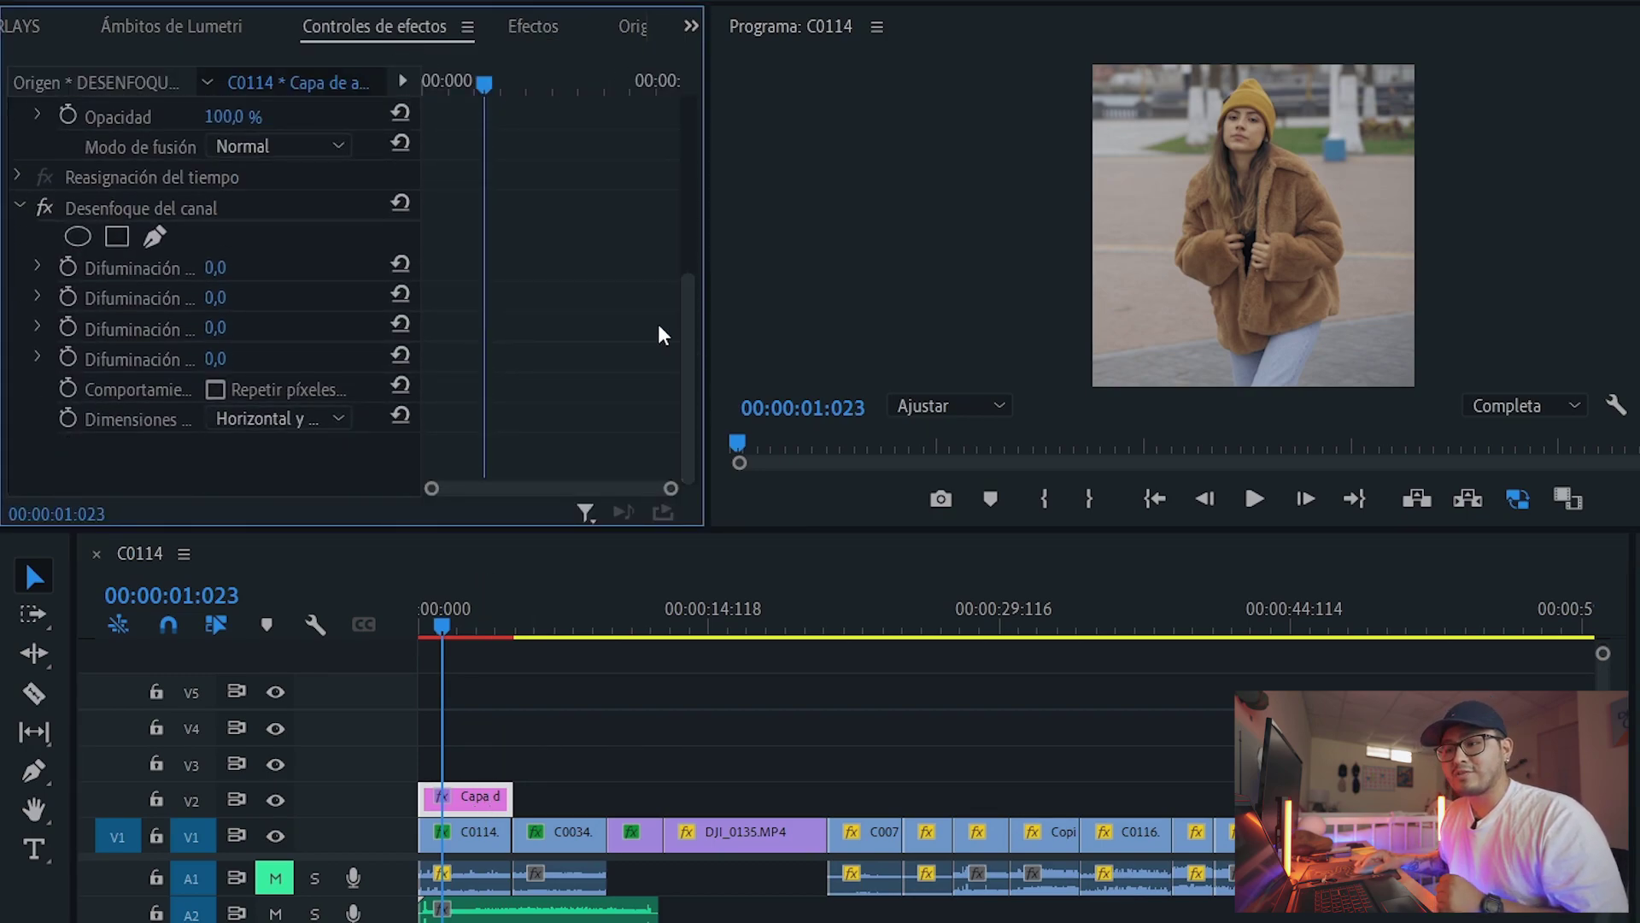
pyautogui.click(184, 212)
pyautogui.click(215, 268)
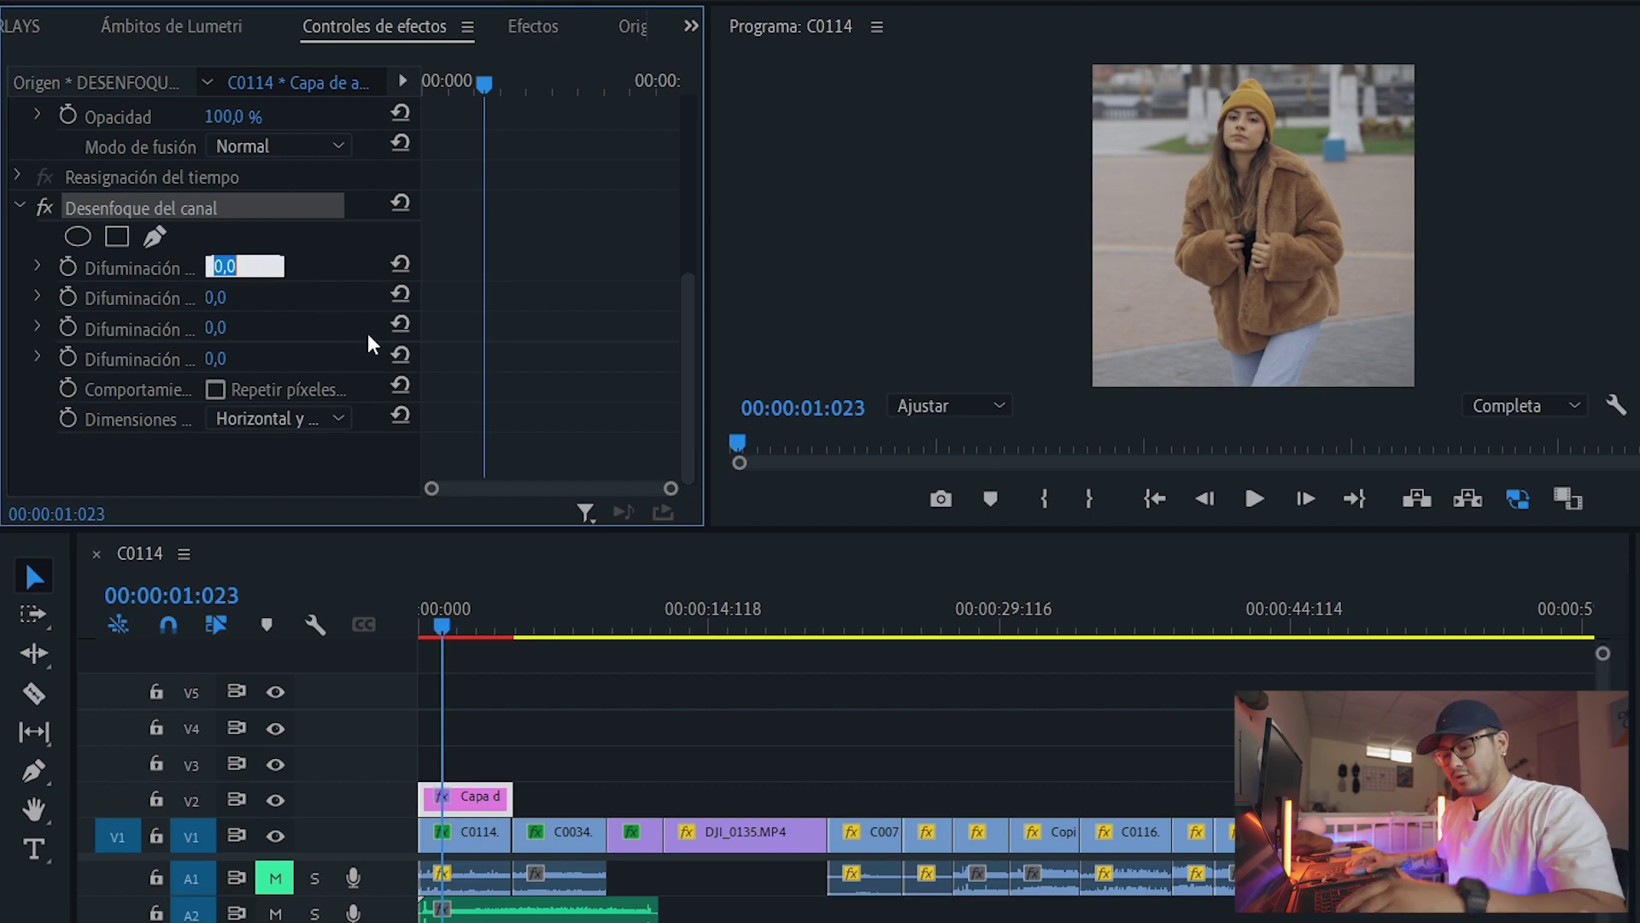
pyautogui.write('40')
pyautogui.press('Return')
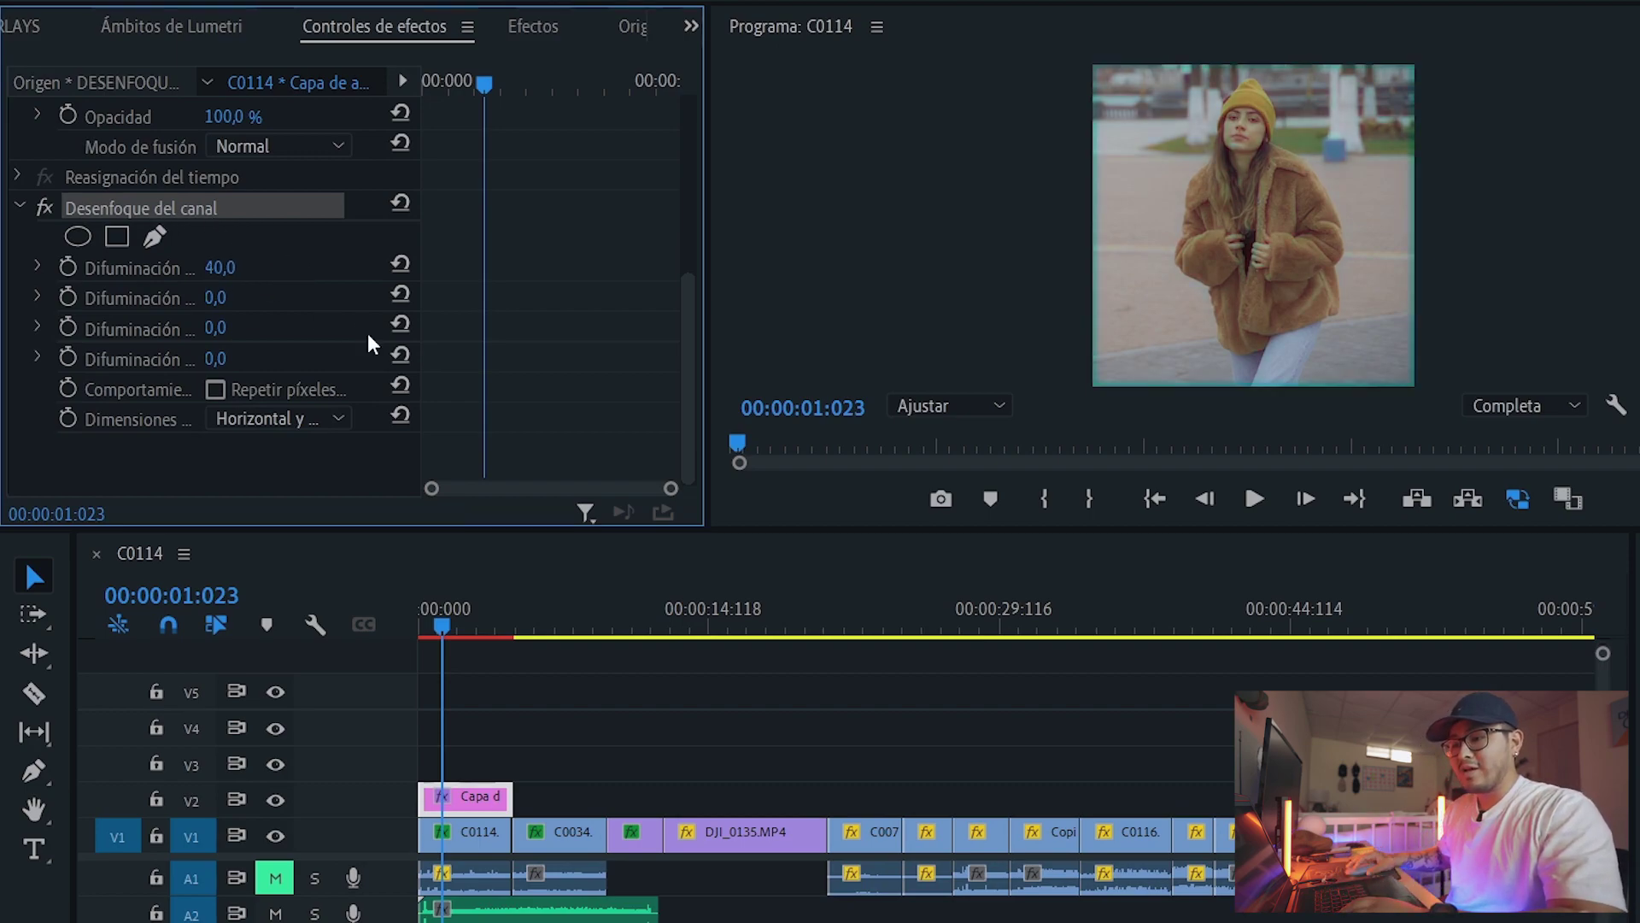
# - Set the third blur value (blue channel) of Desenfoque del canal to 20 and enable the repeating of edge pixels
pyautogui.click(219, 329)
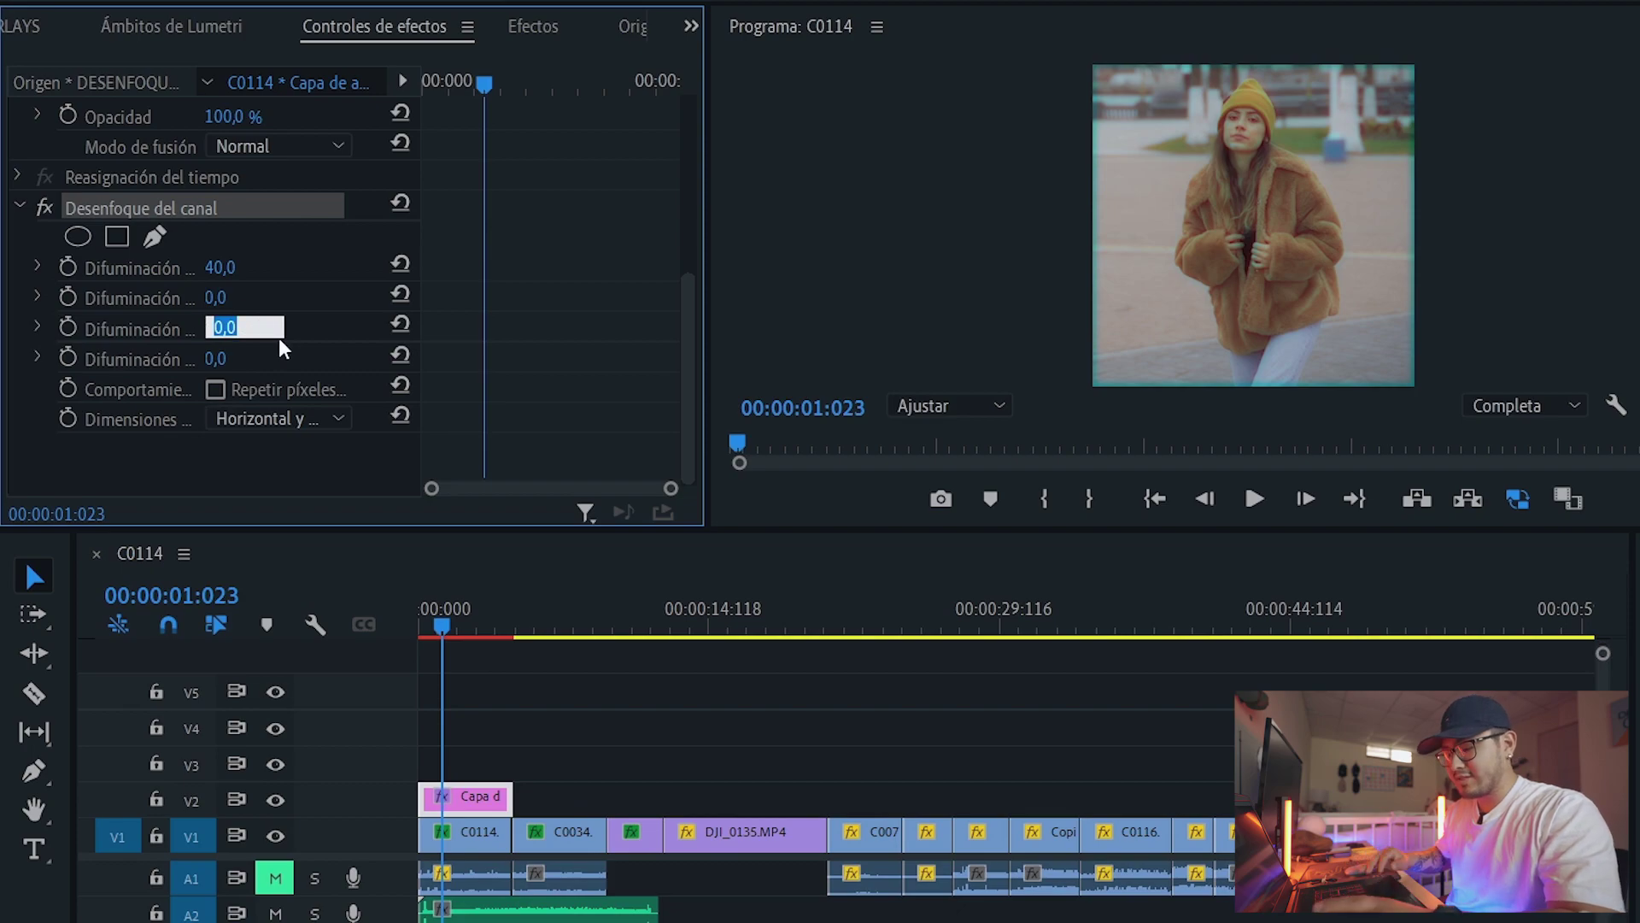
pyautogui.write('20')
pyautogui.press('Return')
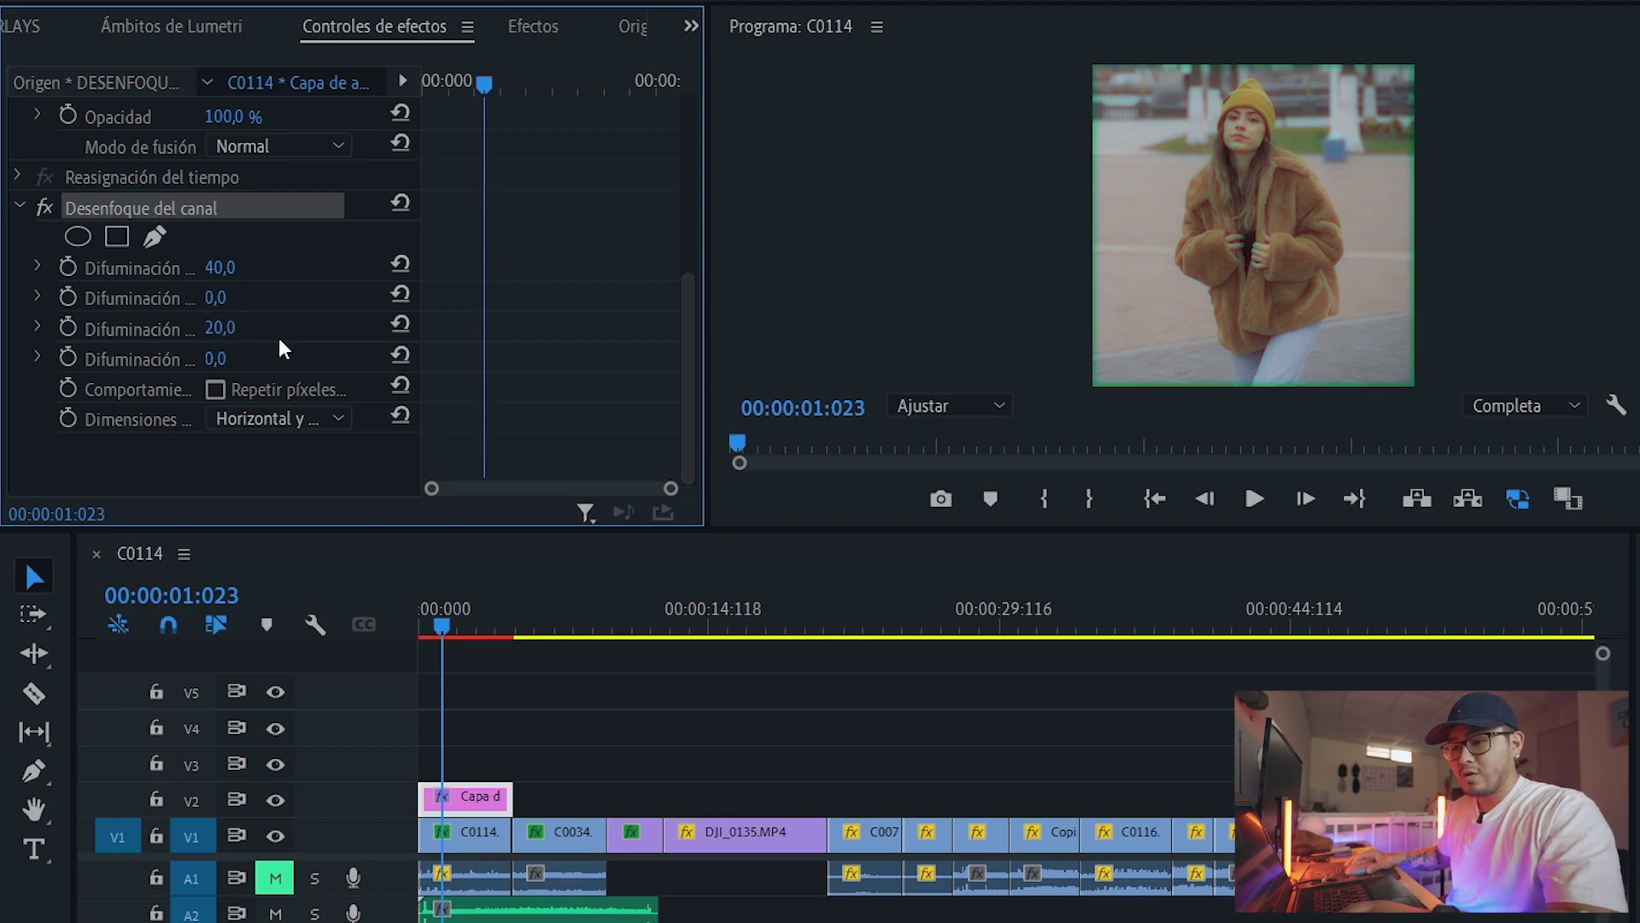
pyautogui.click(216, 391)
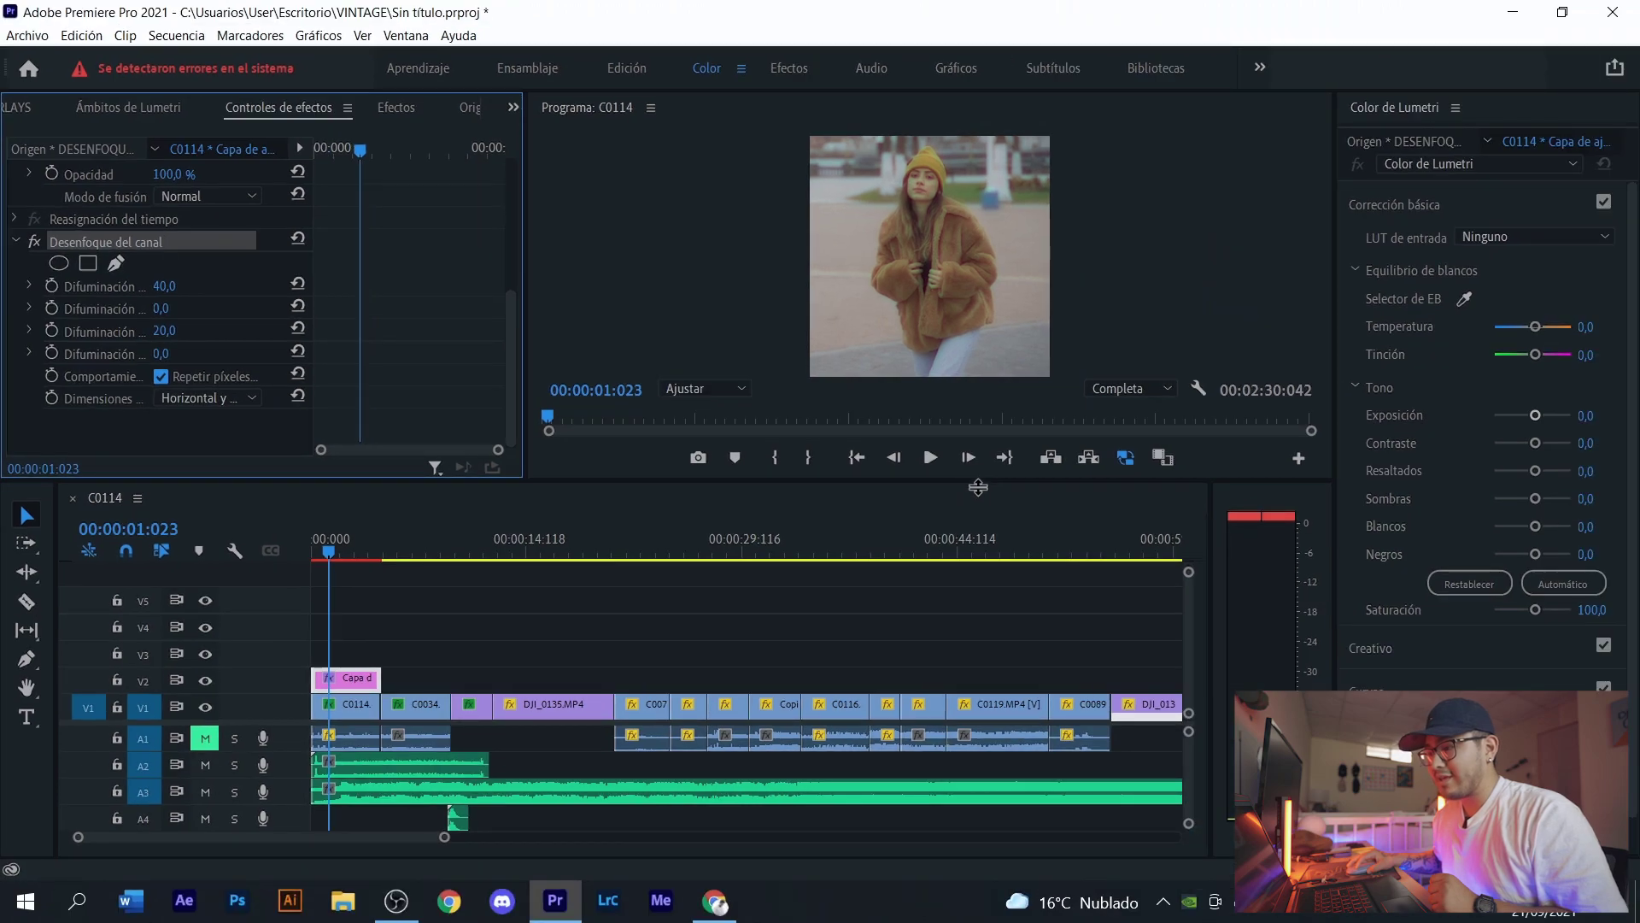
# - Find the Deformación con ondas effect, apply it to the adjustment layer on track V2 and show its settings
pyautogui.moveTo(989, 484); pyautogui.dragTo(984, 535)
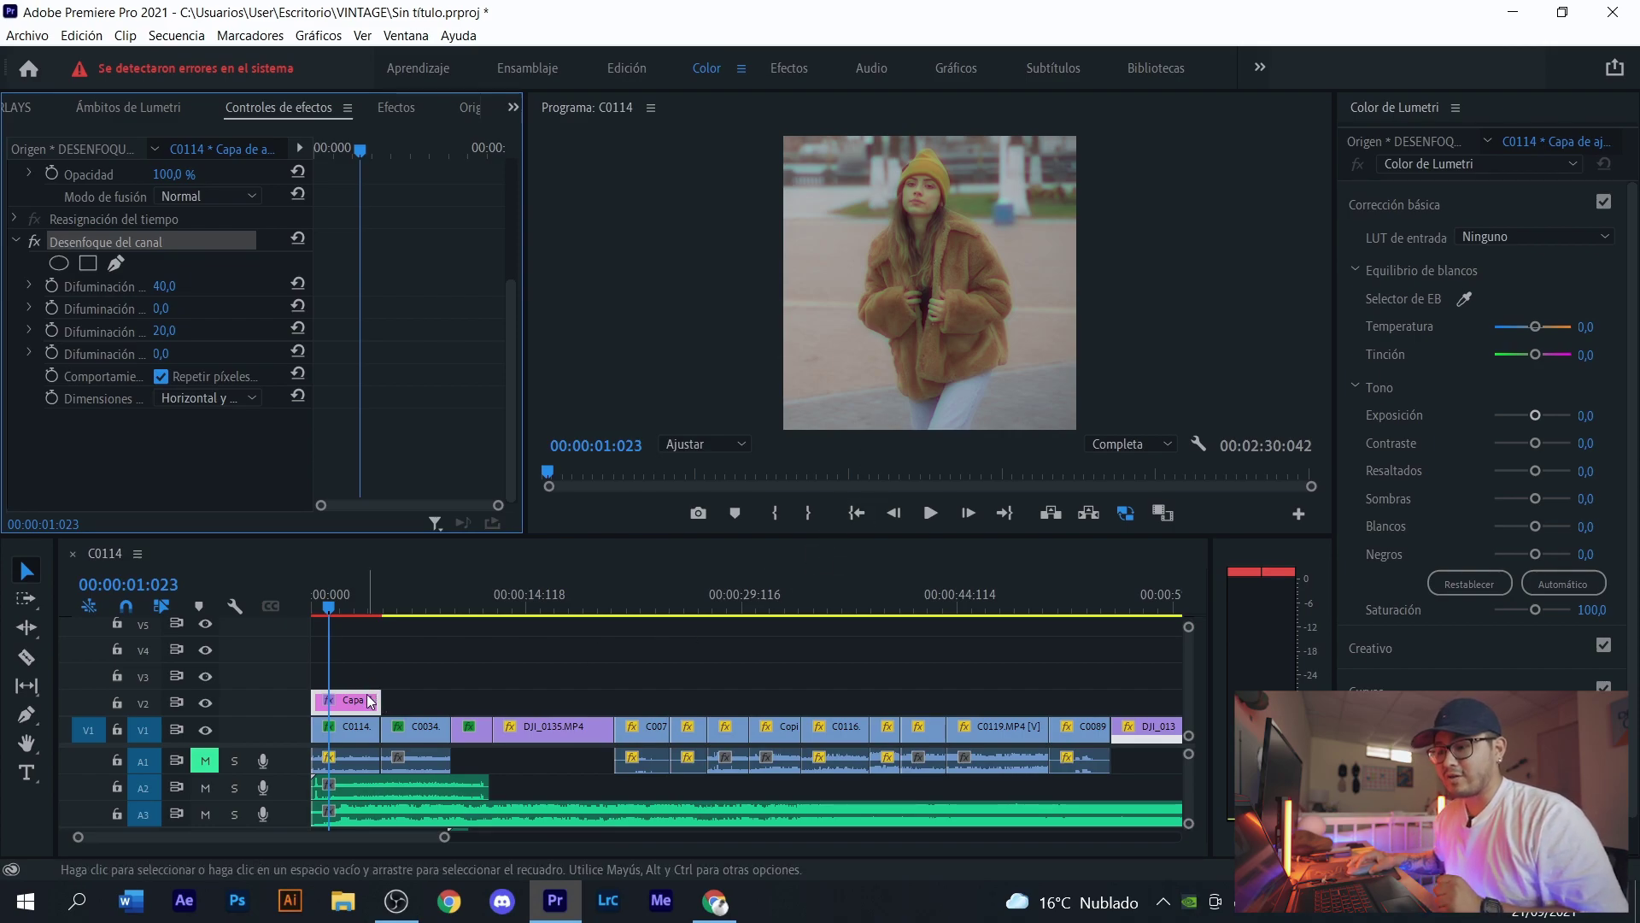
pyautogui.click(413, 116)
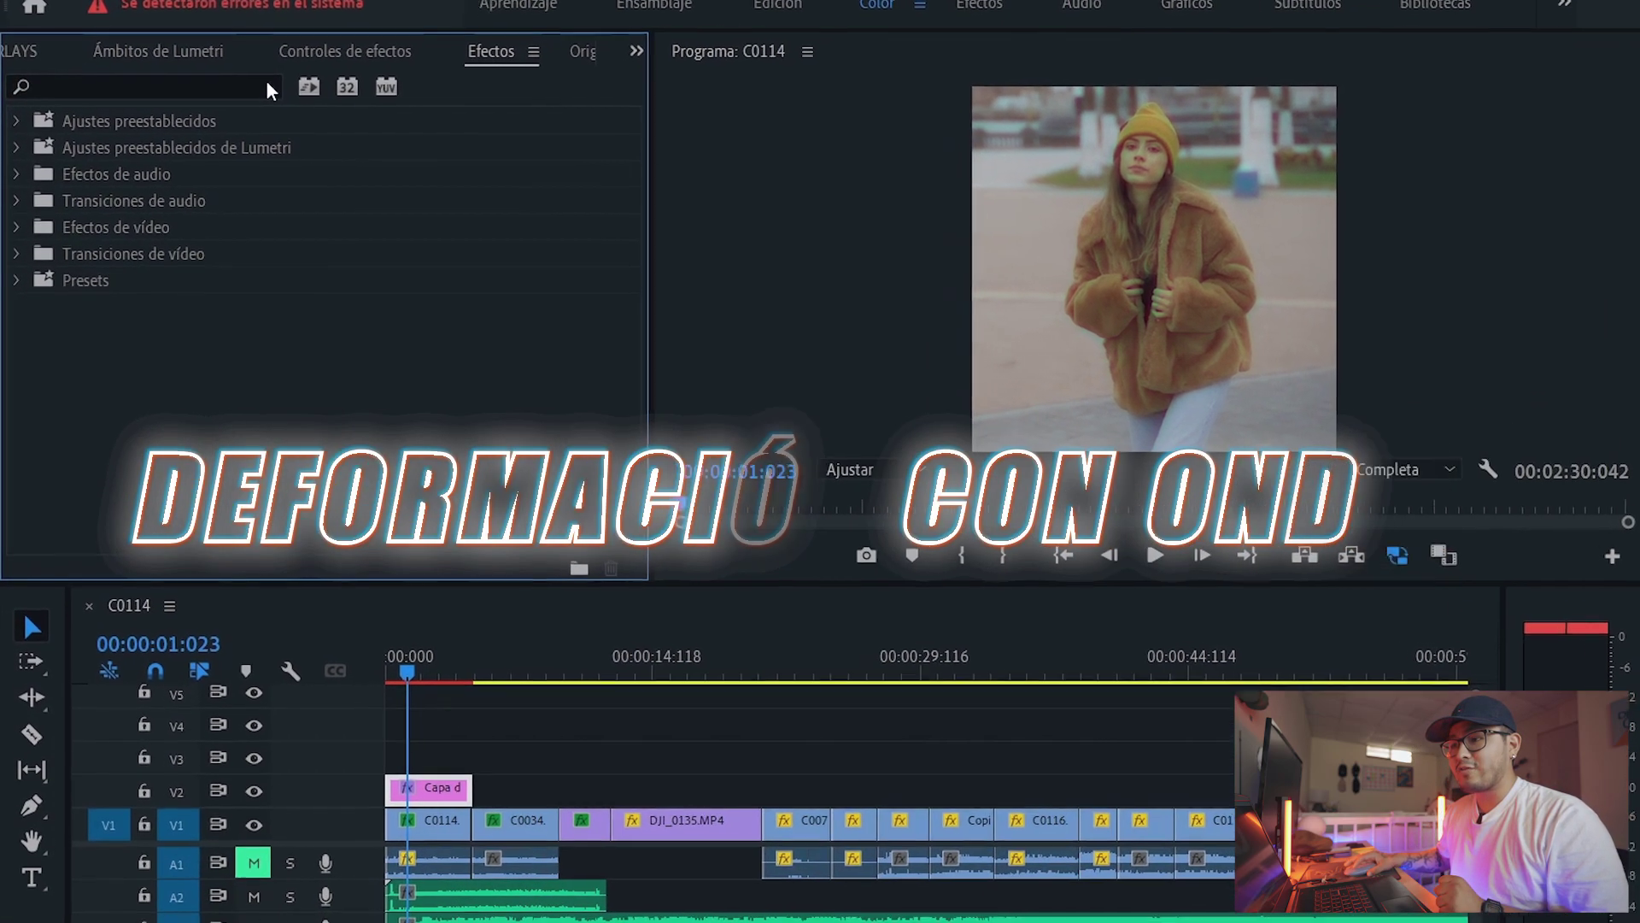
pyautogui.click(156, 84)
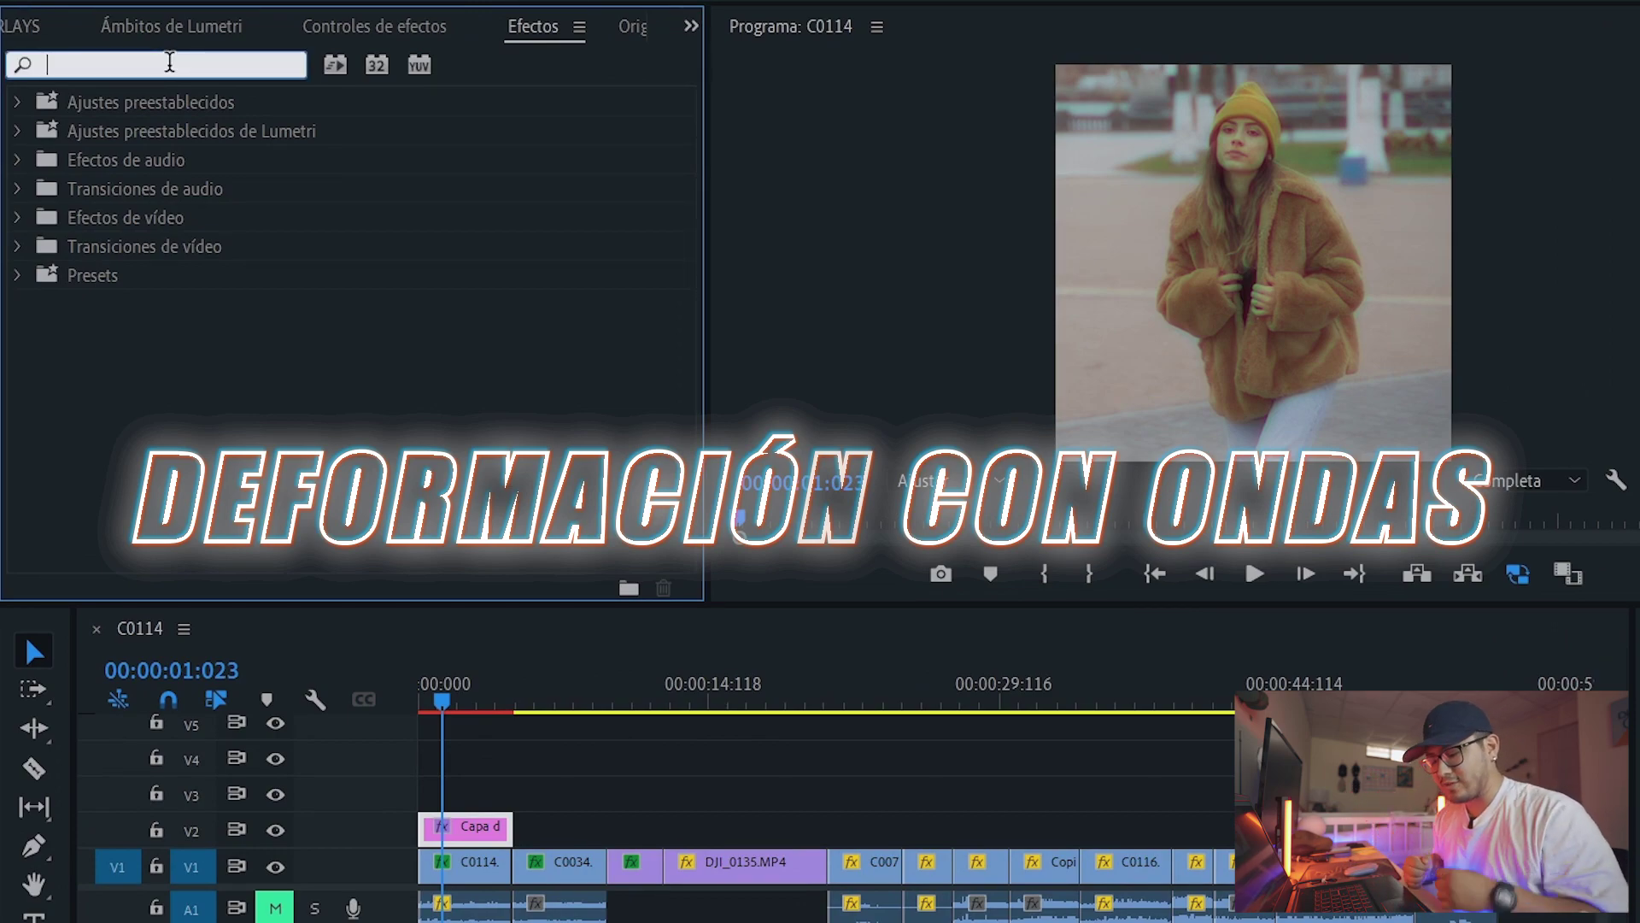
pyautogui.write('DEFOR')
pyautogui.moveTo(472, 840); pyautogui.dragTo(473, 839)
pyautogui.click(409, 32)
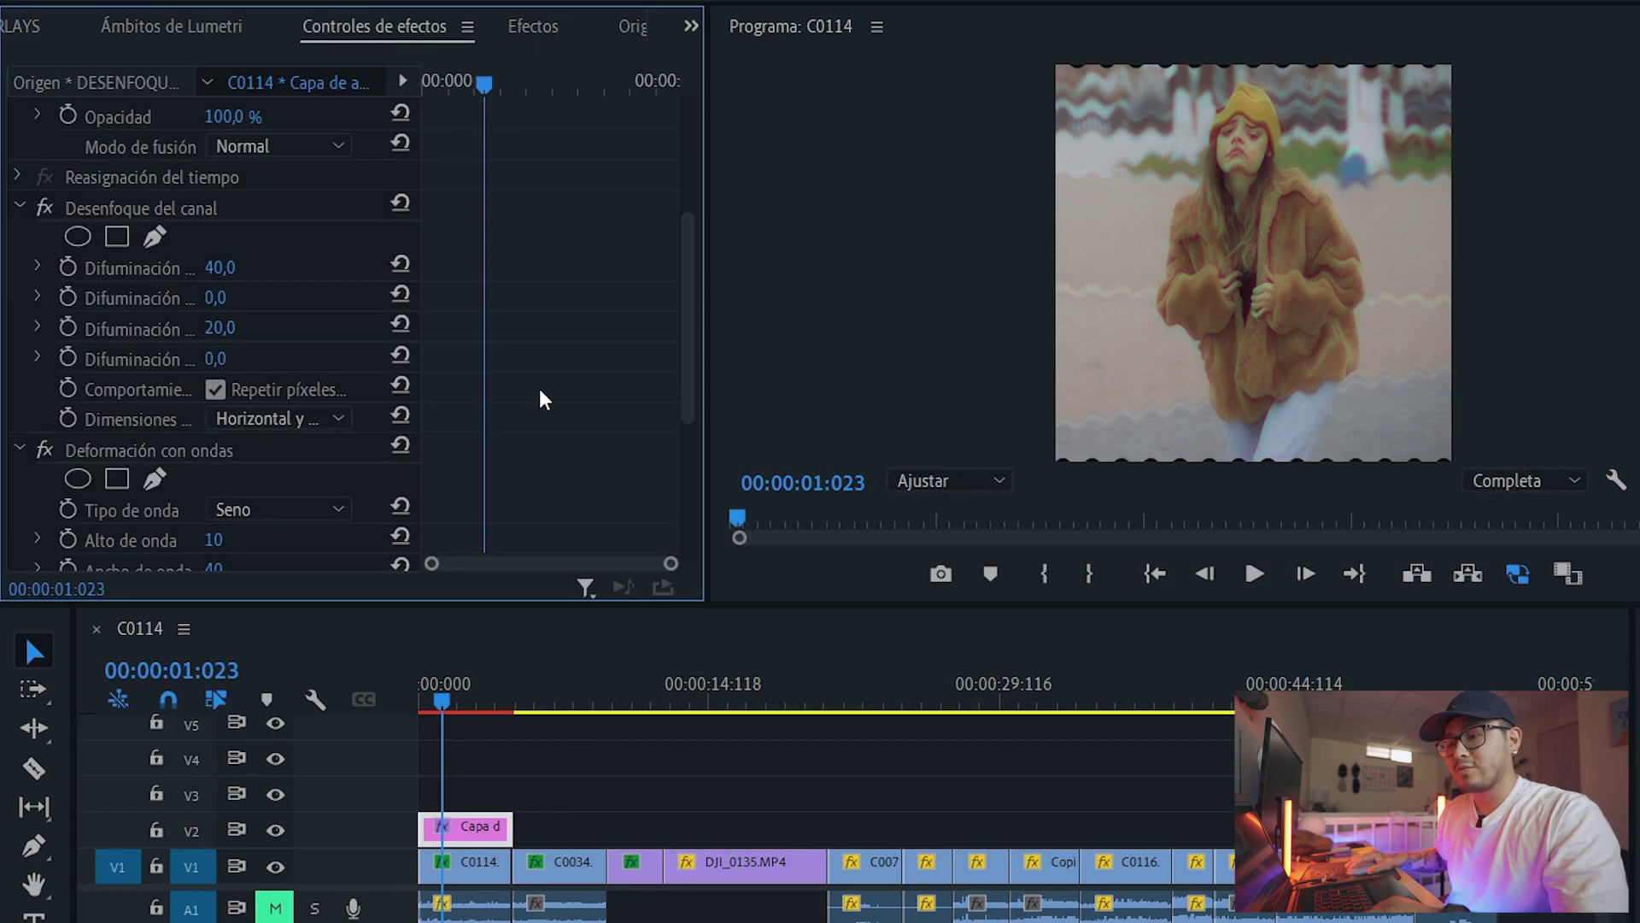
# - Set the wave type of Deformación con ondas to Cuadrado and the wave height to 20
pyautogui.scroll(-1, 540, 391)
pyautogui.scroll(3, 598, 401)
pyautogui.scroll(-6, 600, 402)
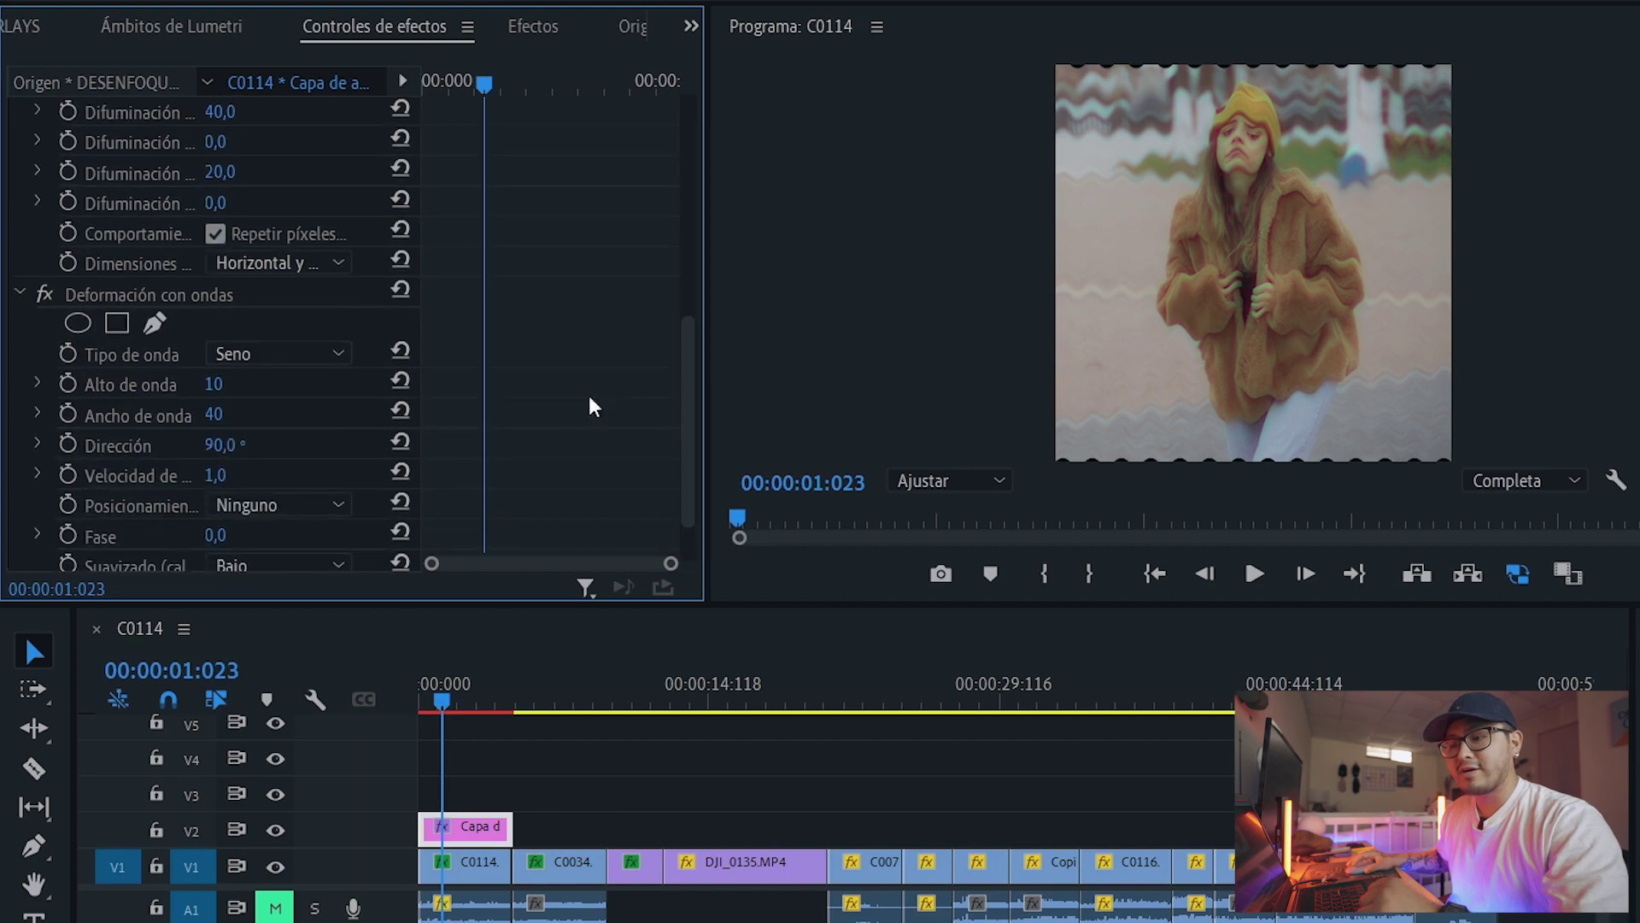
pyautogui.scroll(-2, 487, 346)
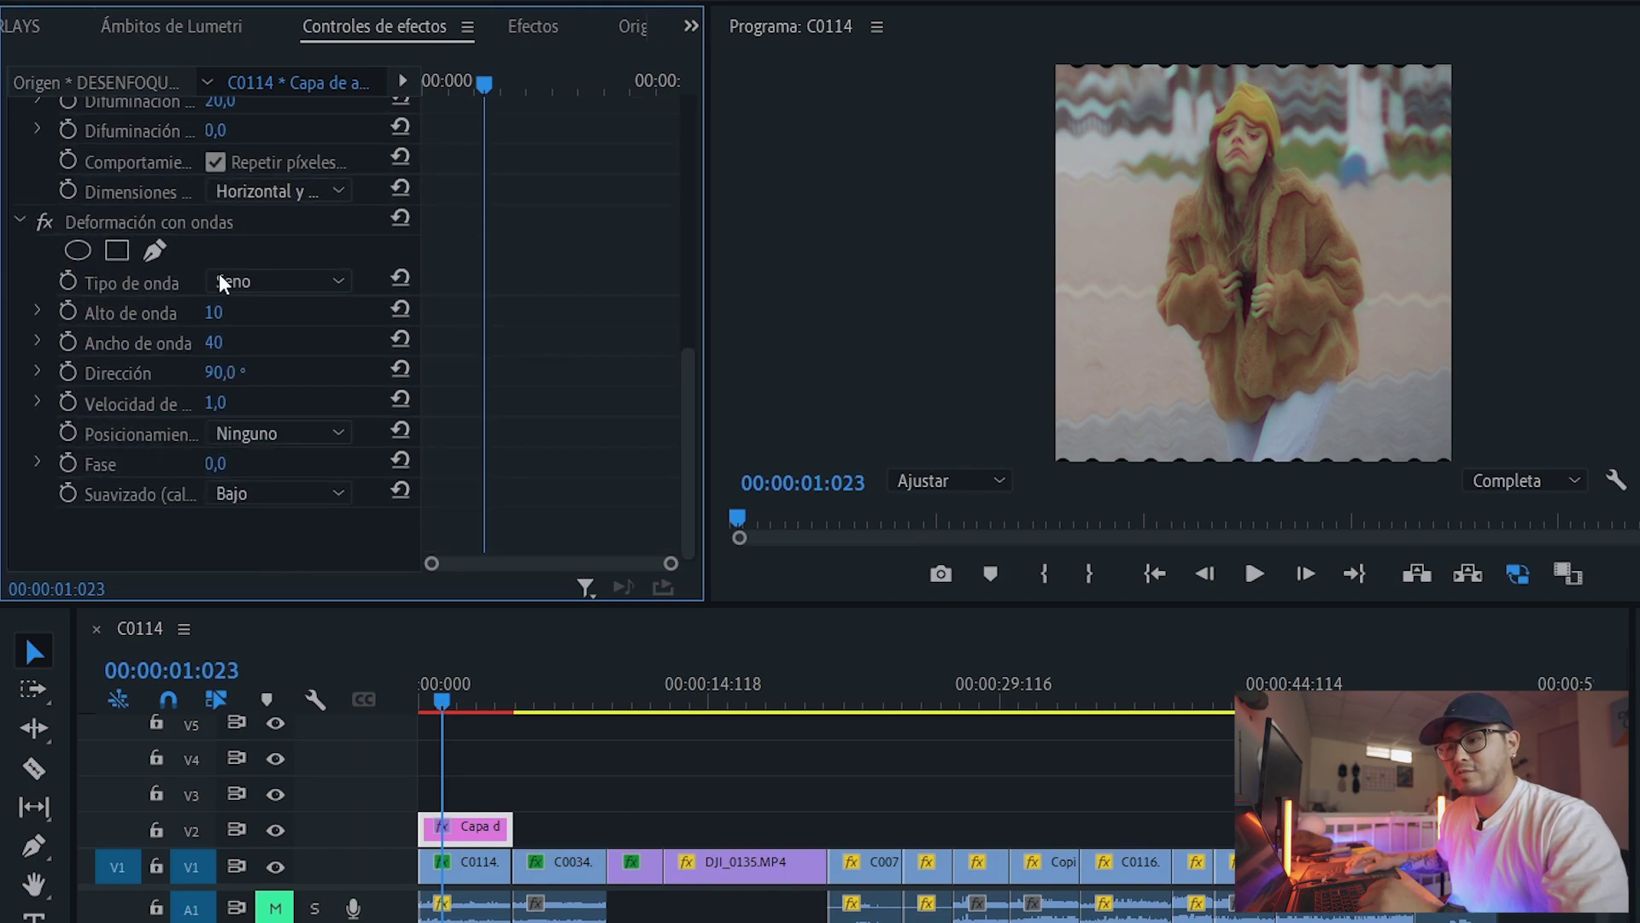
pyautogui.click(264, 280)
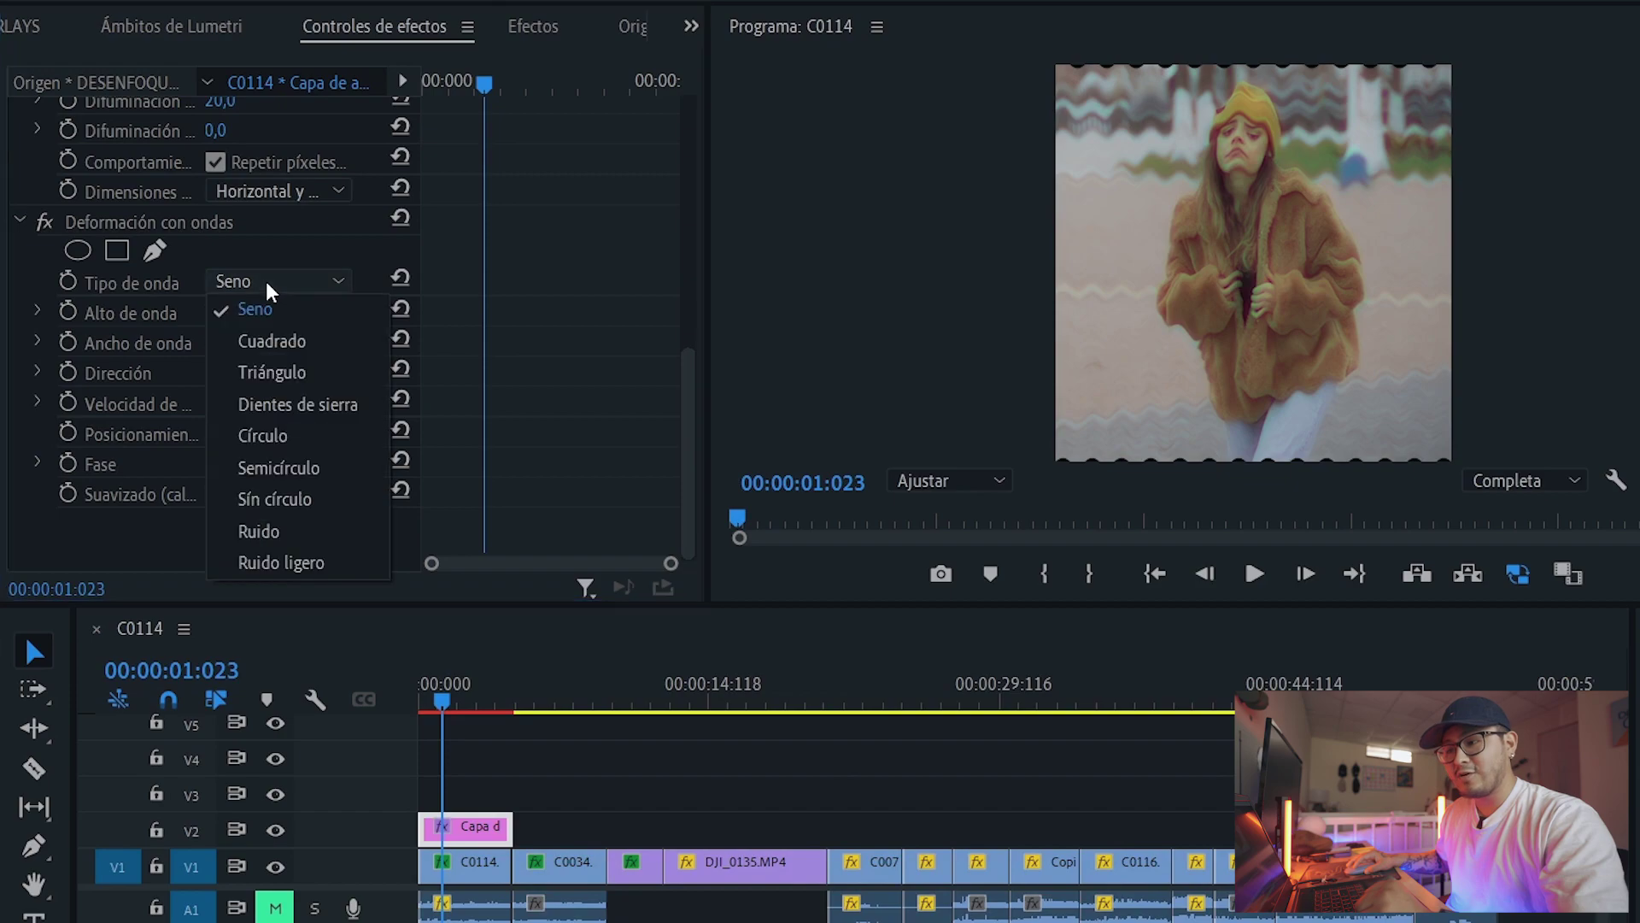
pyautogui.click(314, 340)
pyautogui.click(212, 313)
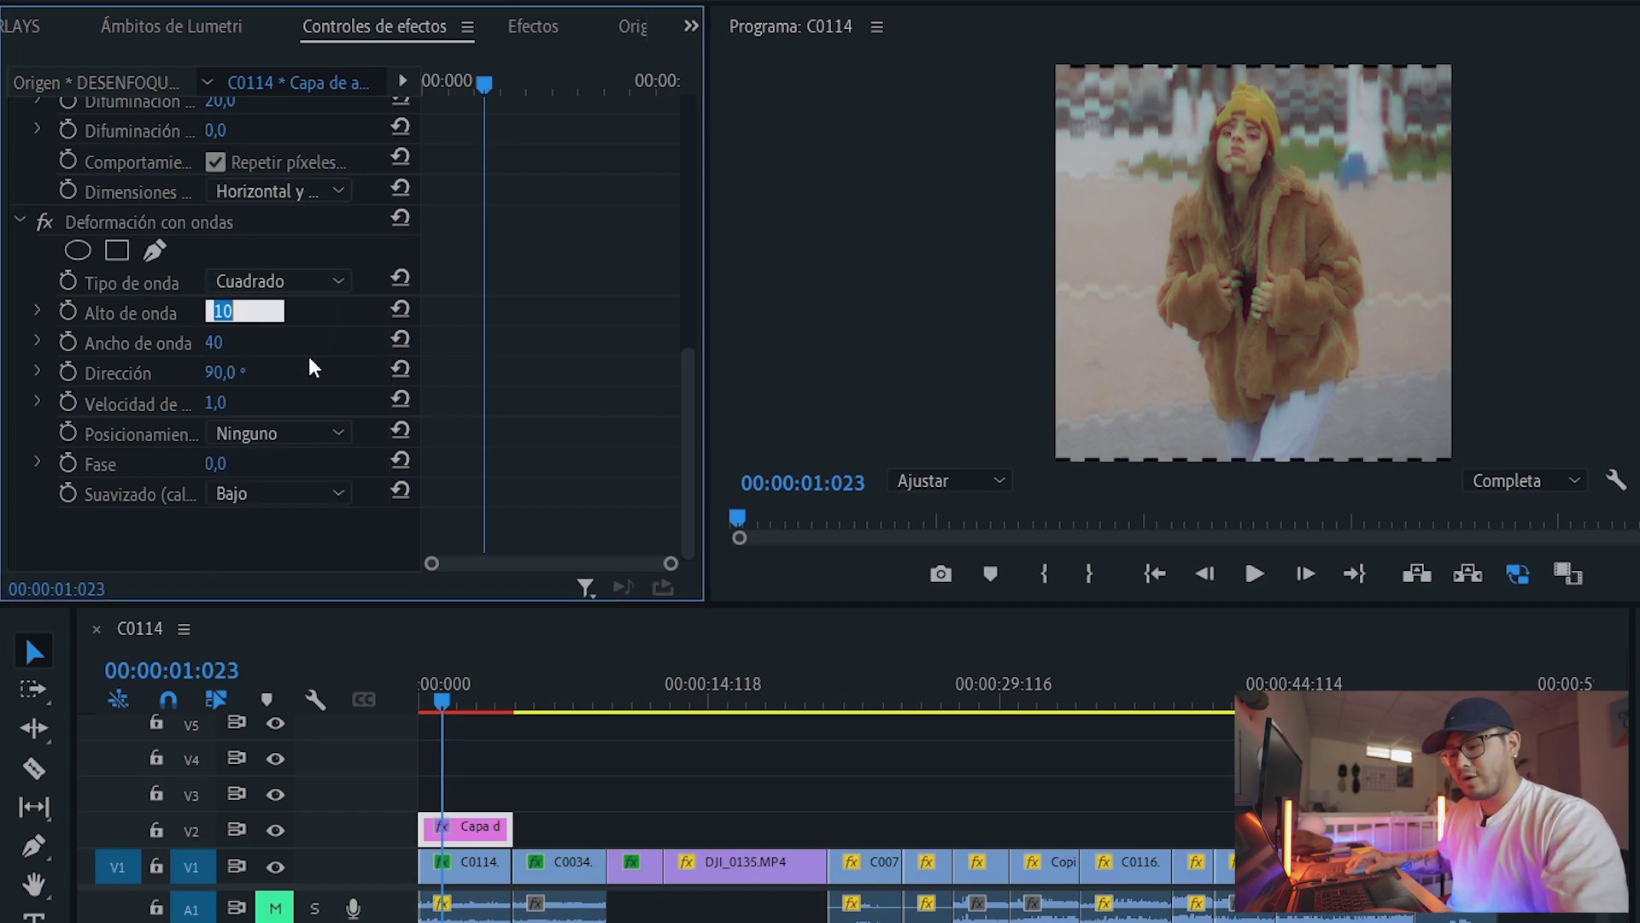
pyautogui.write('20')
pyautogui.press('Return')
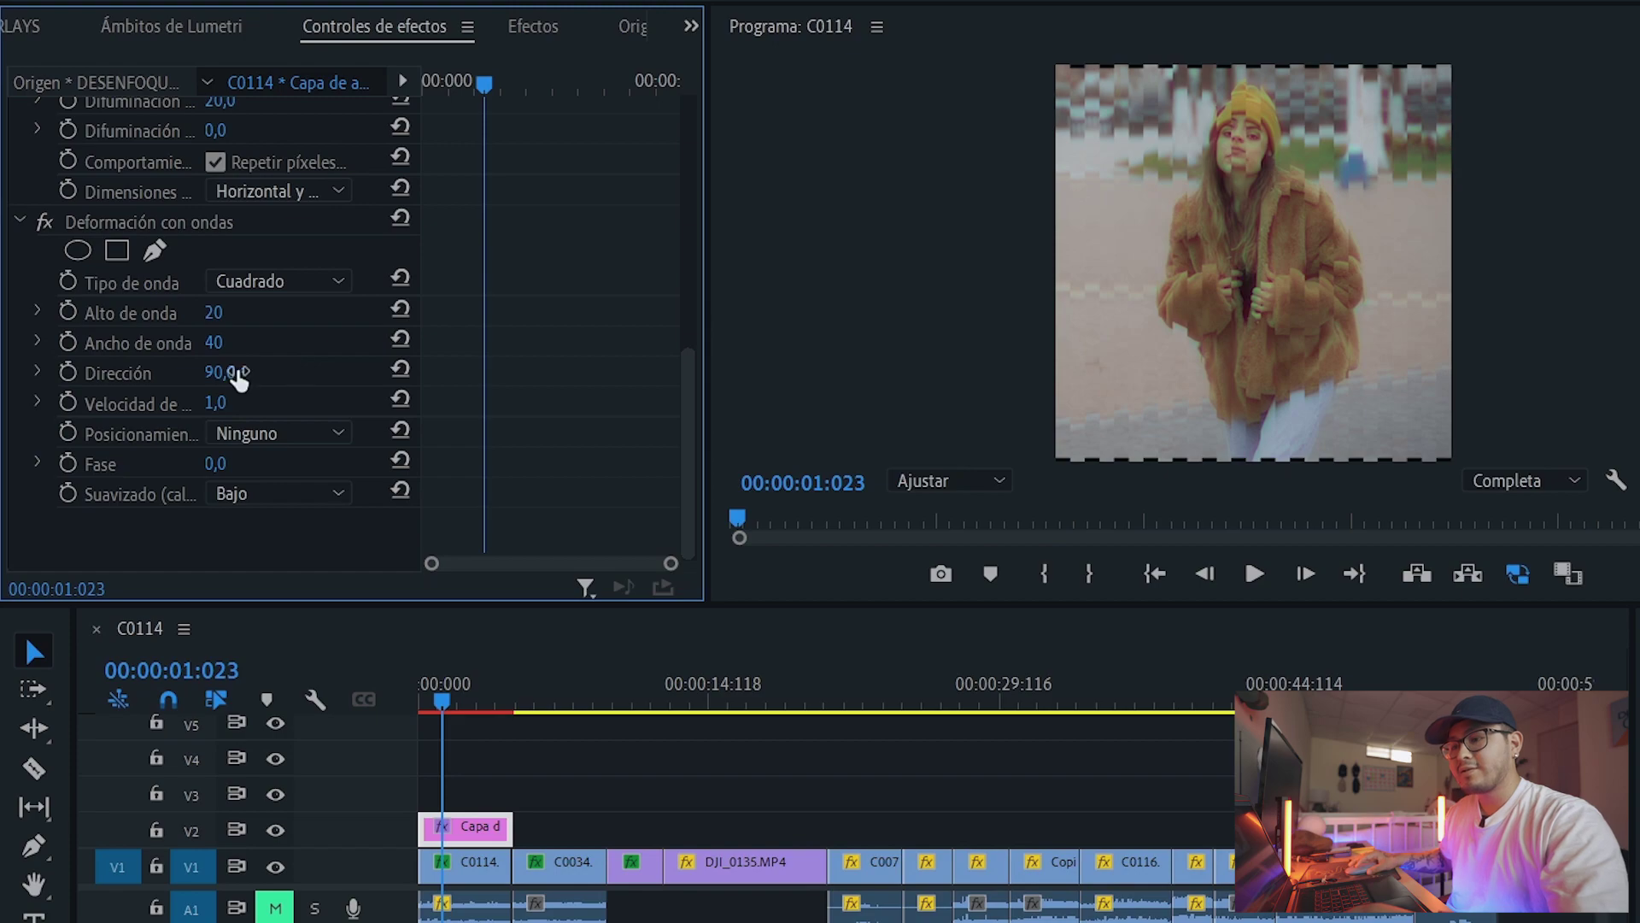
# - Set the wave width of Deformación con ondas to 650 and its direction to 0°
pyautogui.click(216, 343)
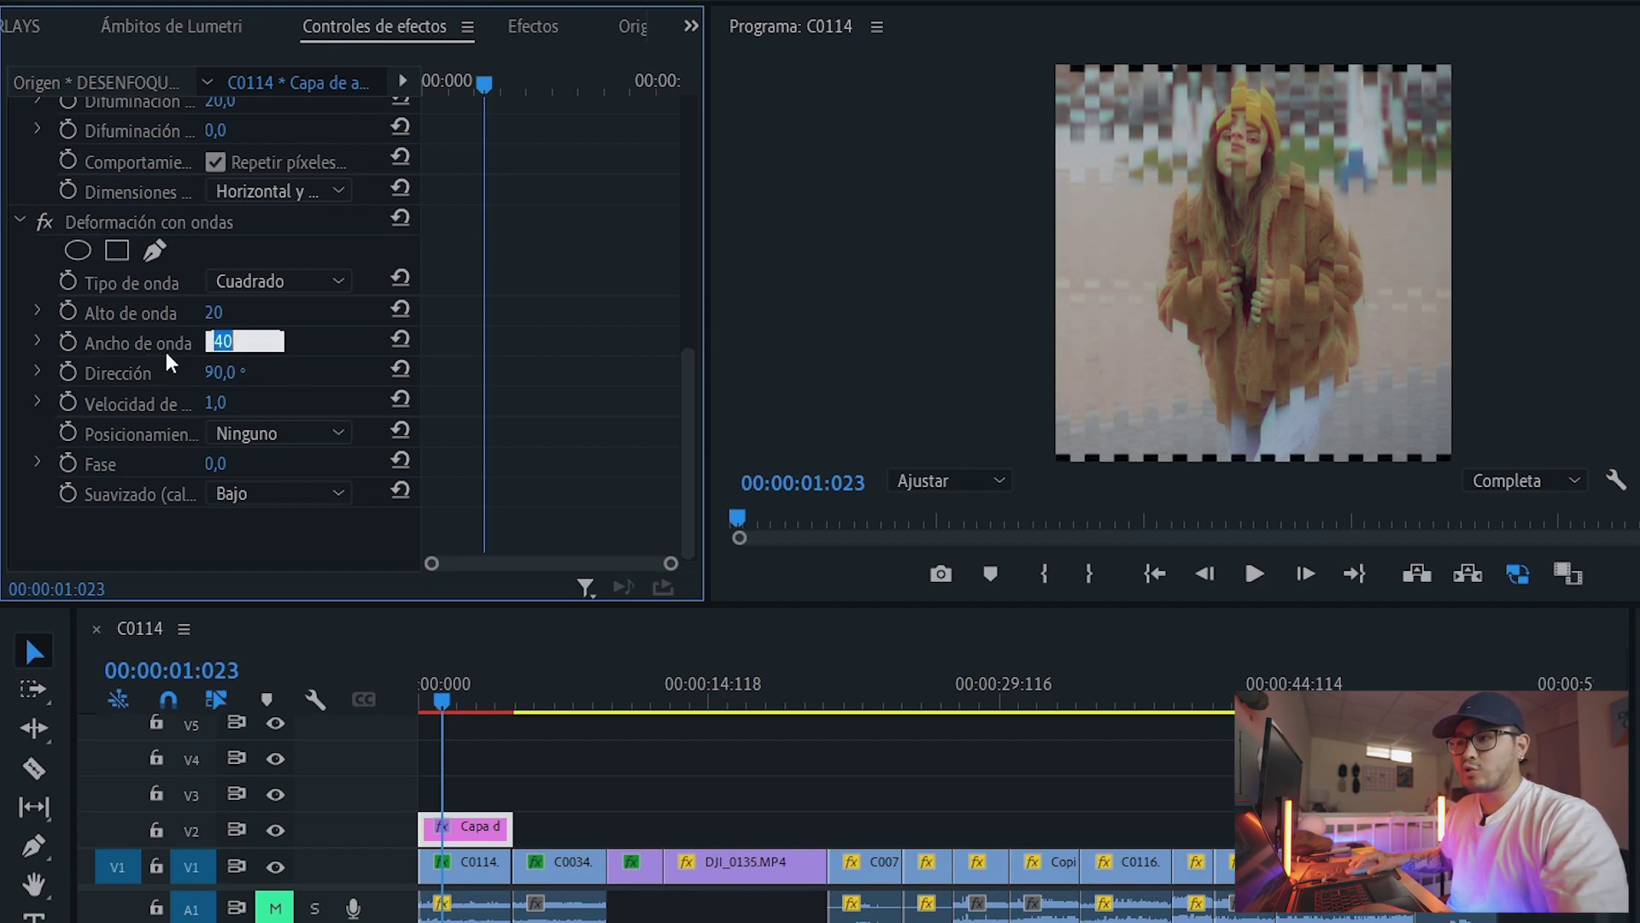
pyautogui.write('65')
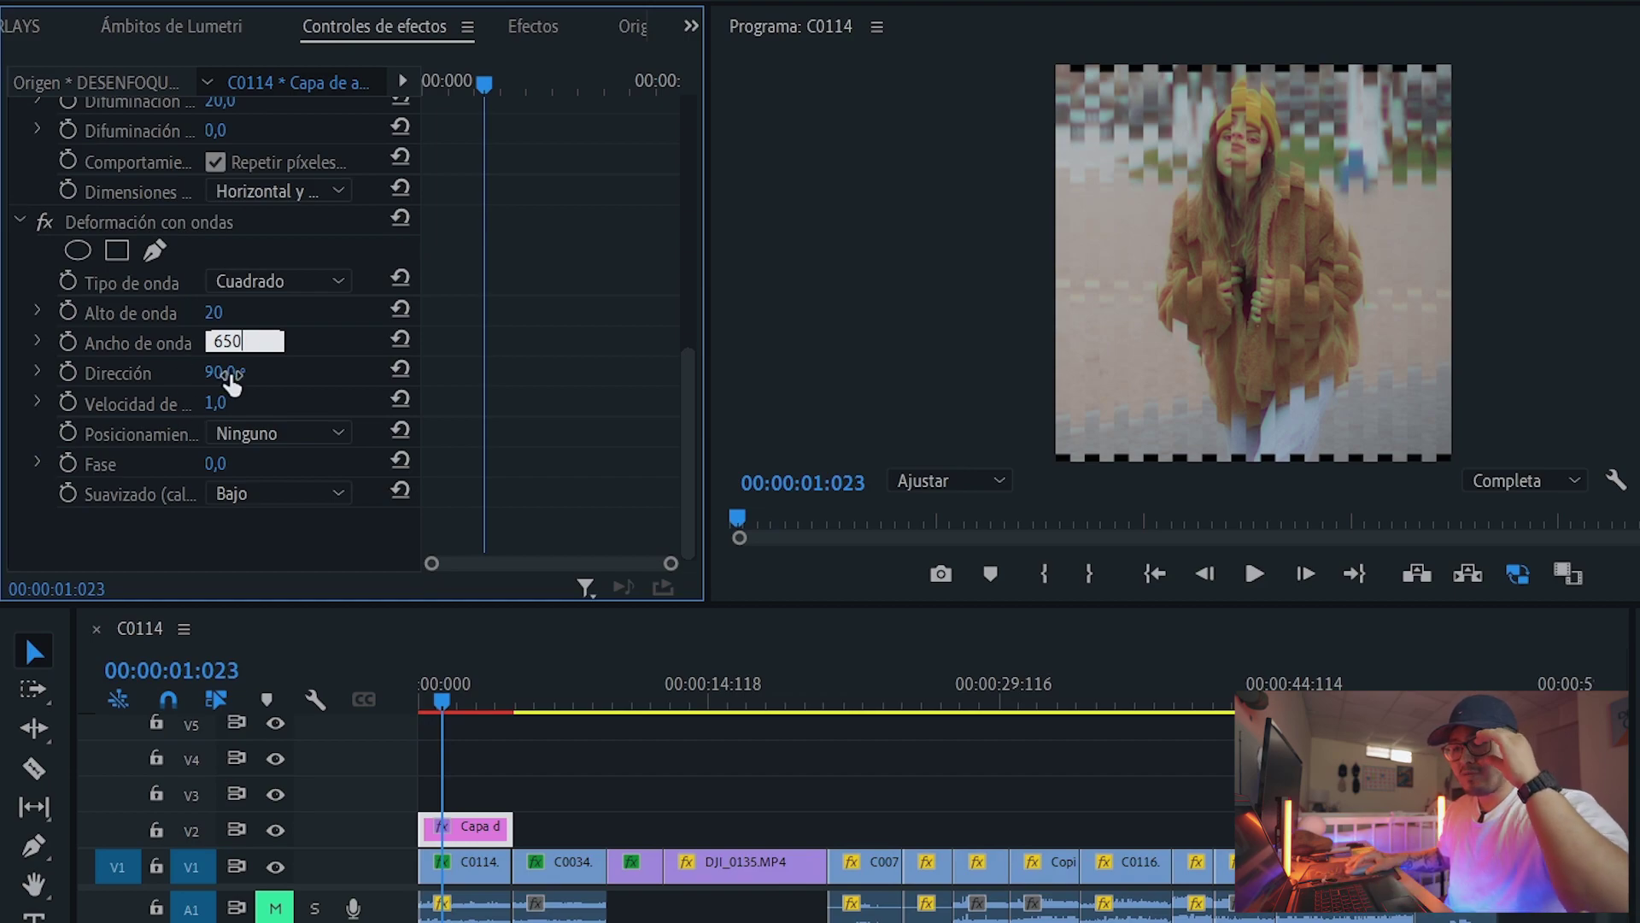
pyautogui.click(224, 373)
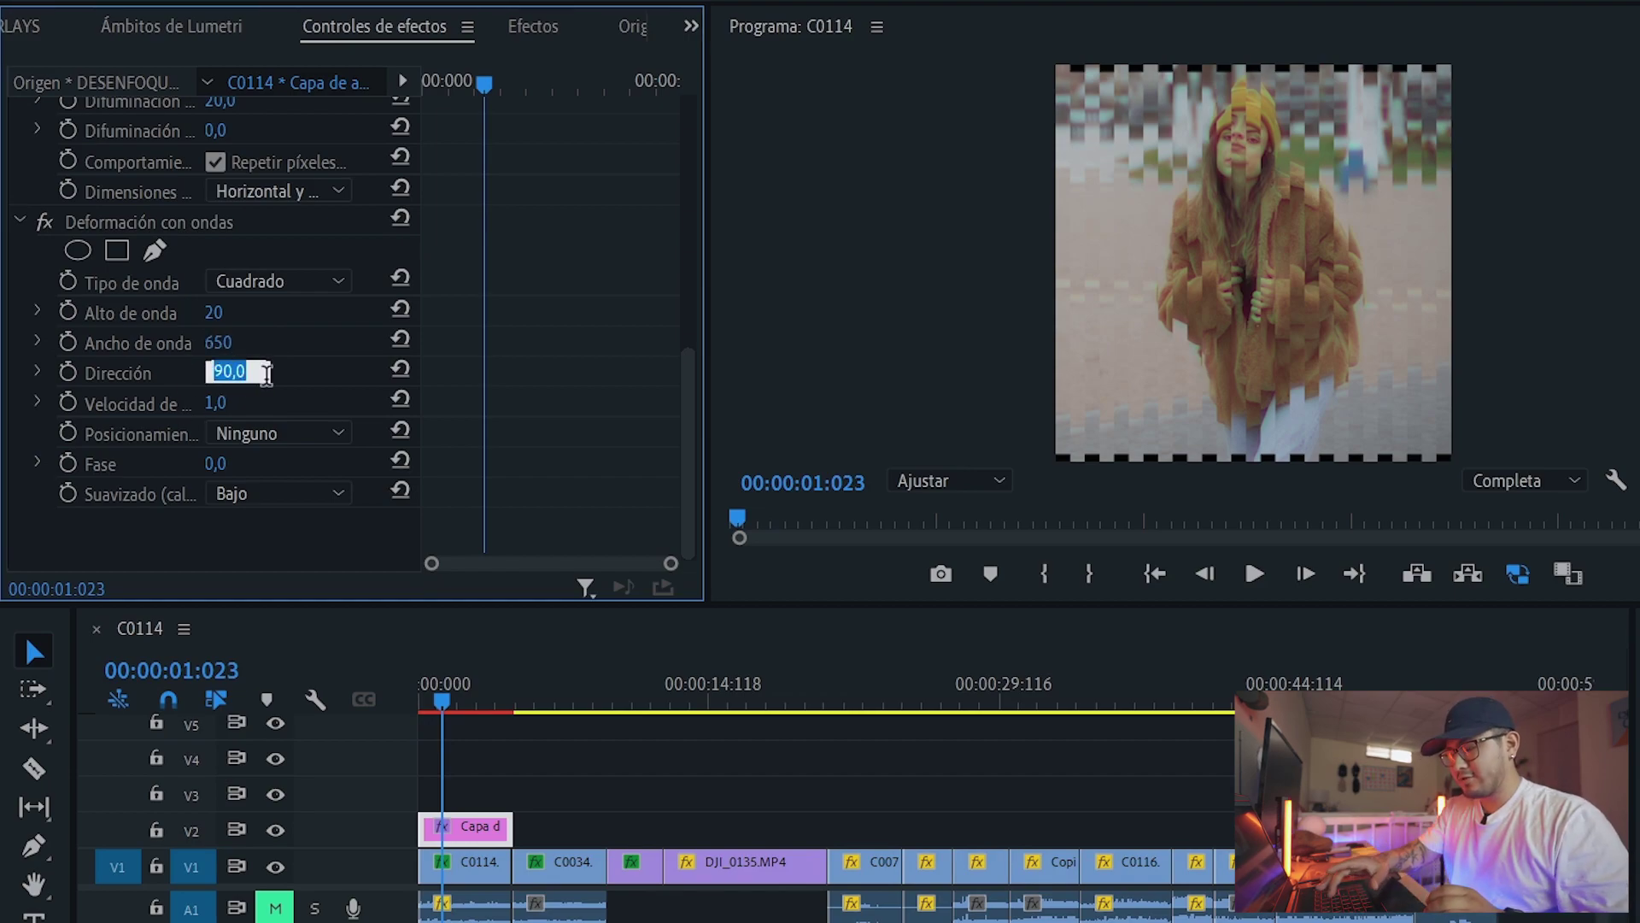
pyautogui.write('0')
# - Set the wave speed of Deformación con ondas to -1 and its pinning option to Todos los bordes
pyautogui.click(224, 401)
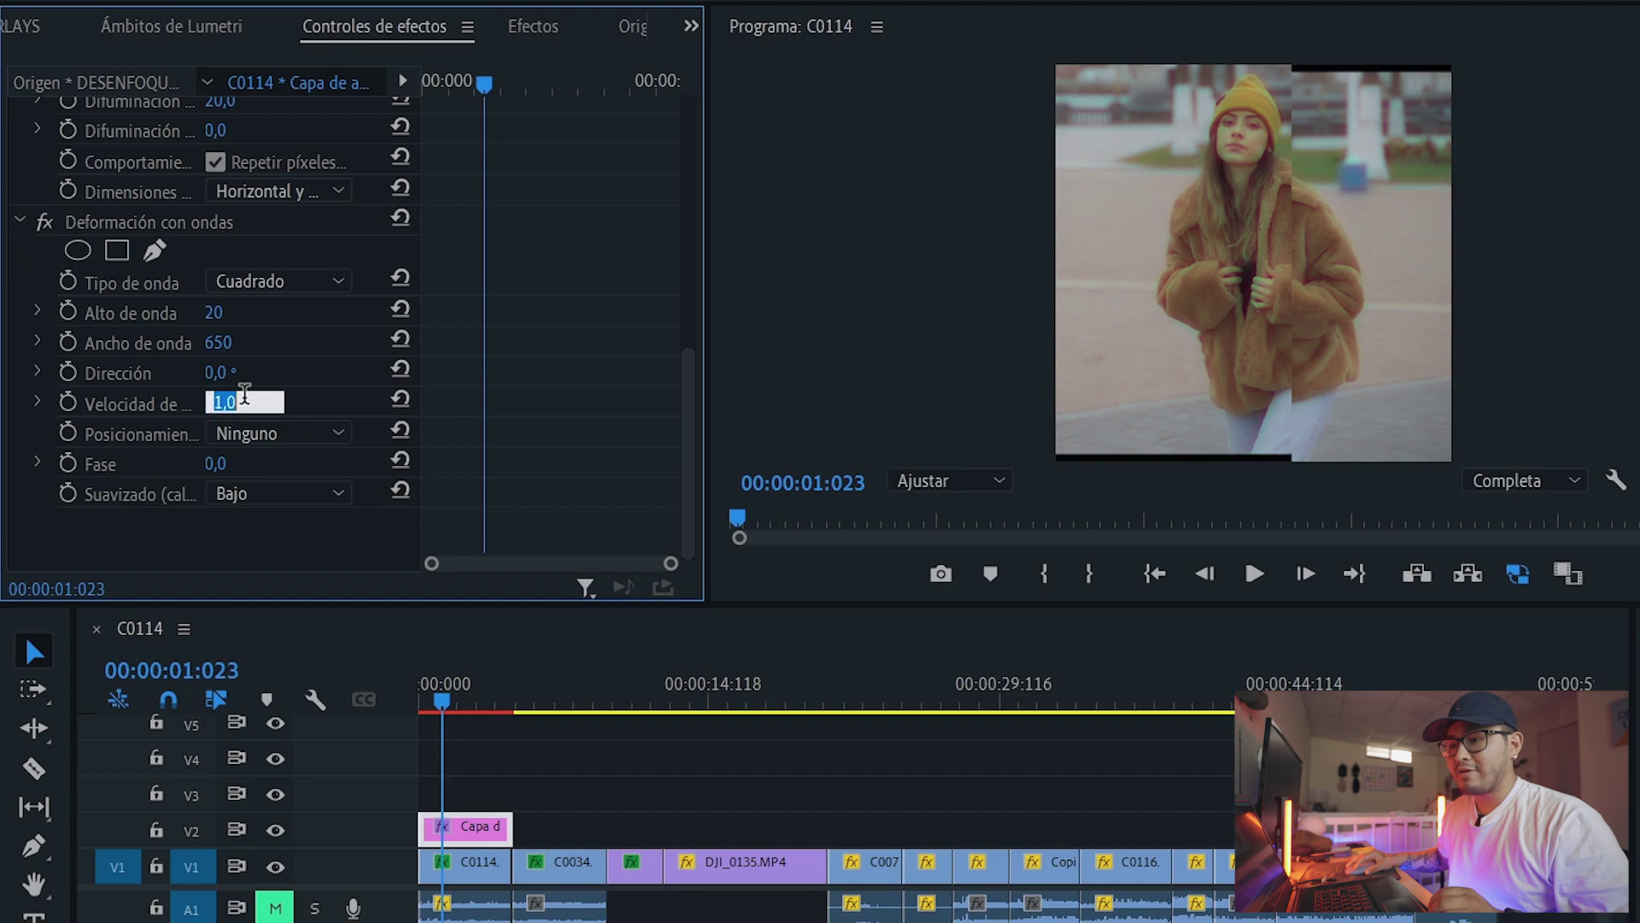
pyautogui.write('-0.1')
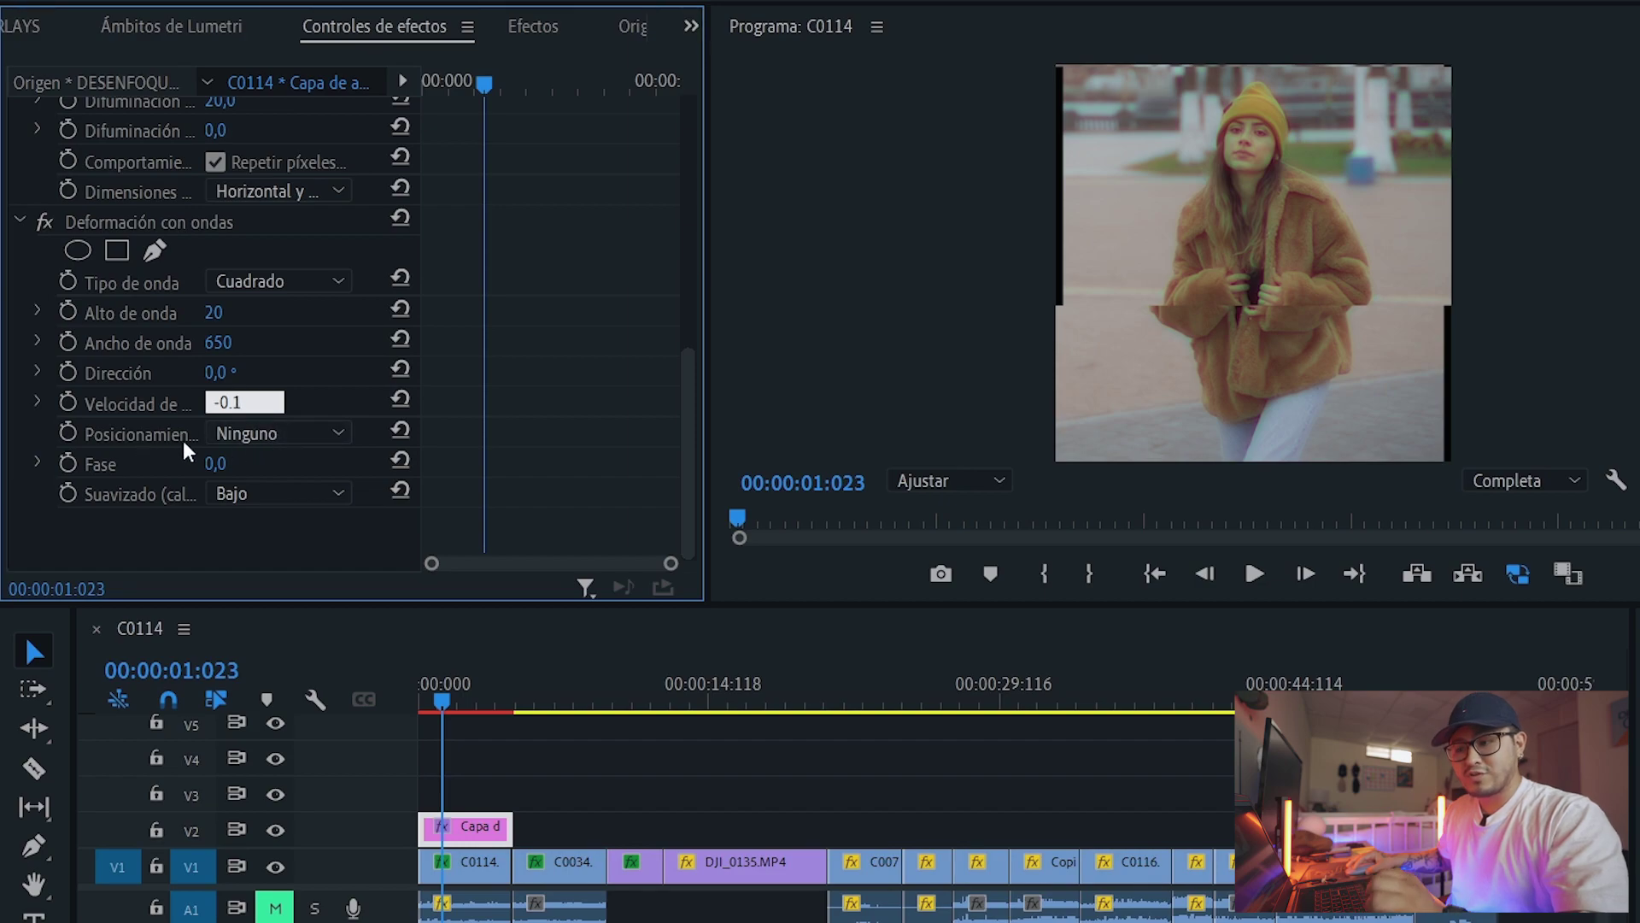
pyautogui.click(285, 434)
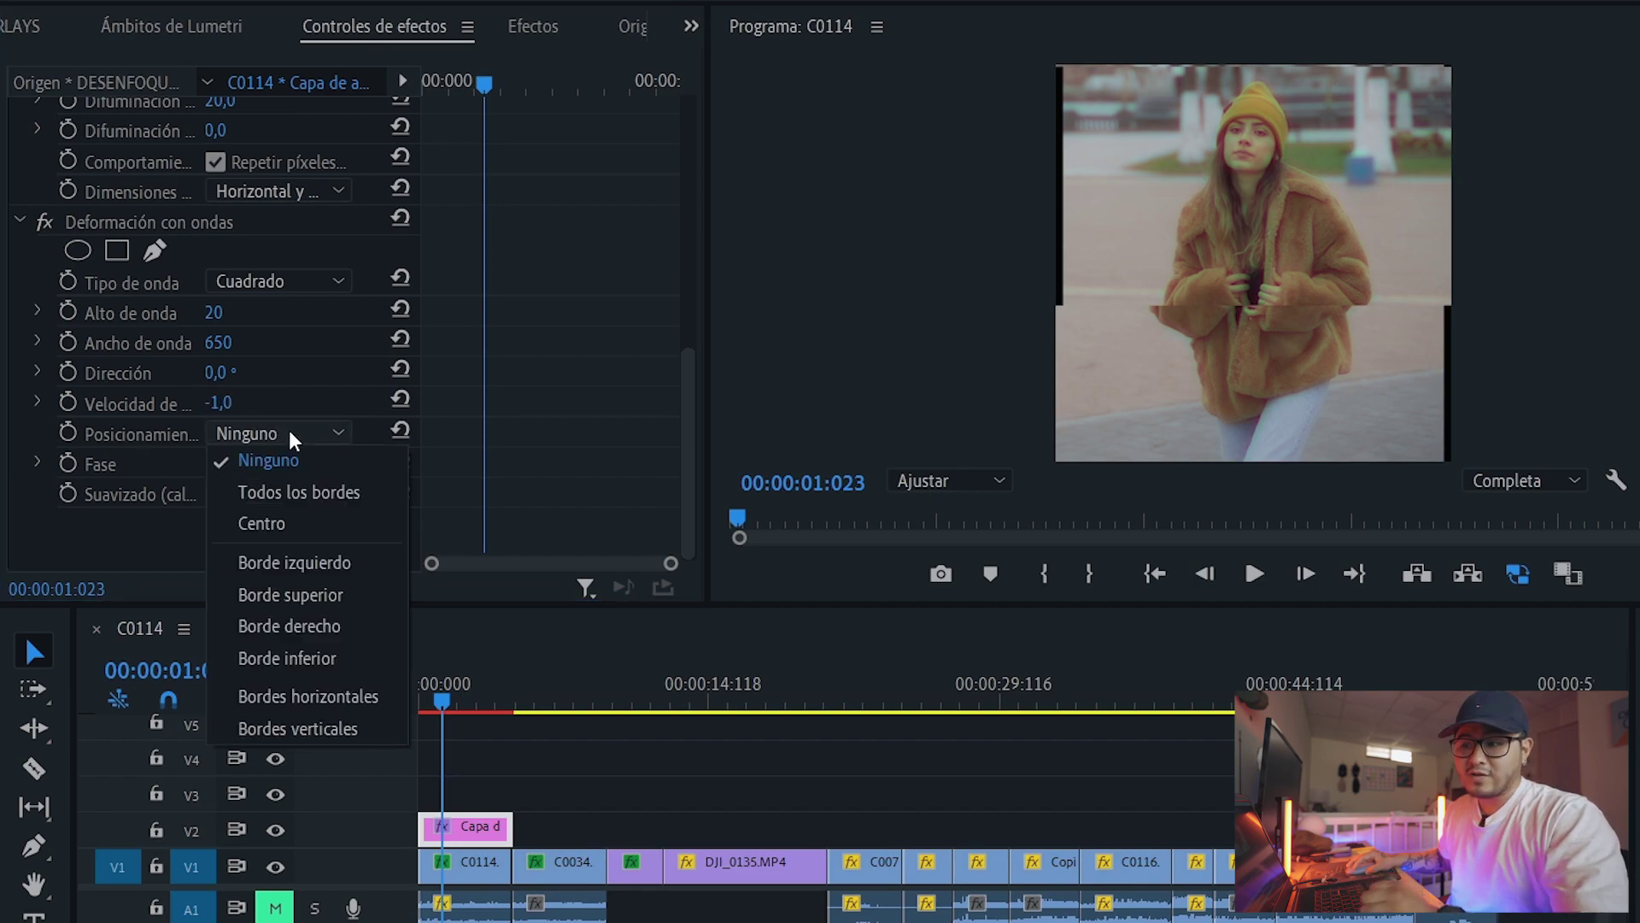
pyautogui.click(339, 495)
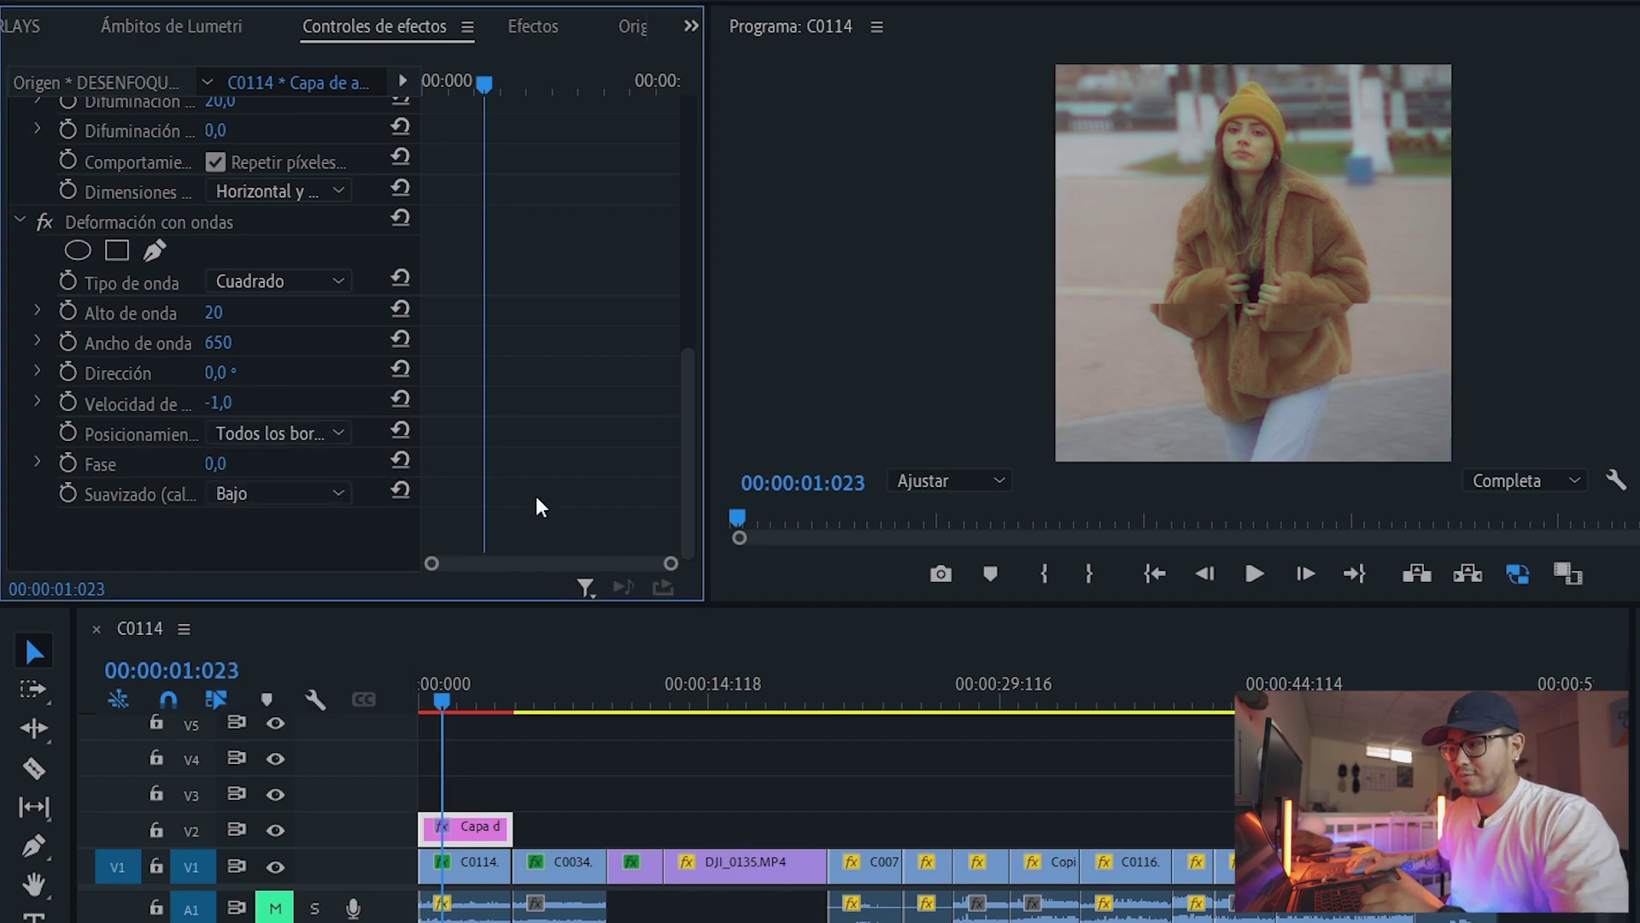
# - Mark in and out points around the first clip and preview that range from its start
pyautogui.moveTo(464, 704); pyautogui.dragTo(303, 677)
pyautogui.press('i')
pyautogui.moveTo(429, 684); pyautogui.dragTo(520, 681)
pyautogui.press('o')
pyautogui.click(311, 605)
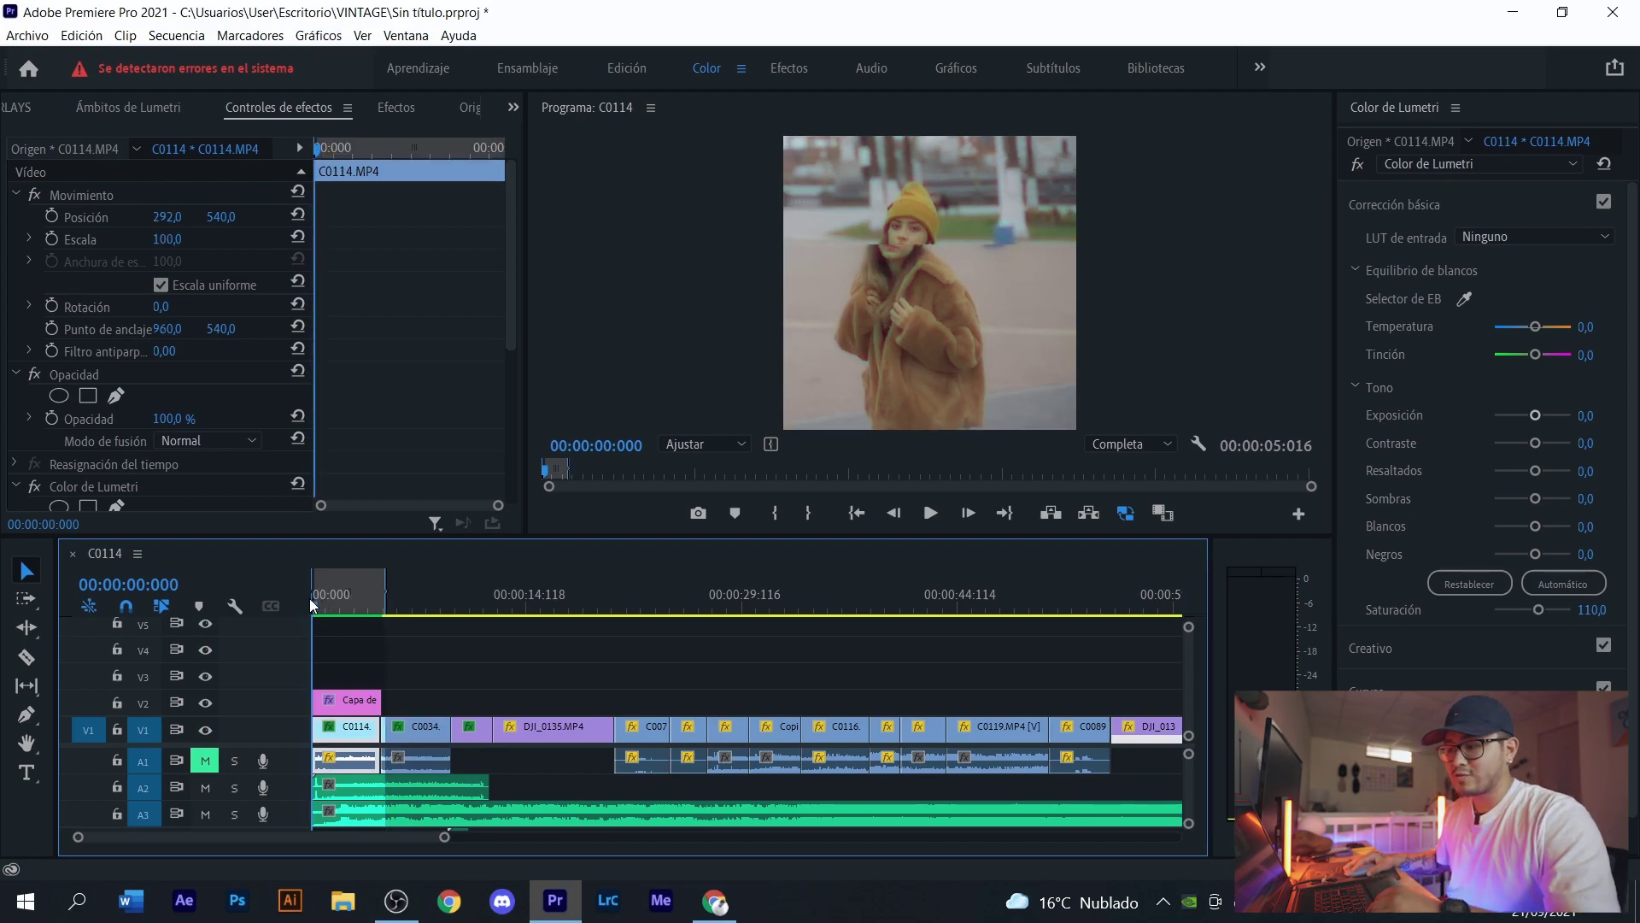
pyautogui.press('space')
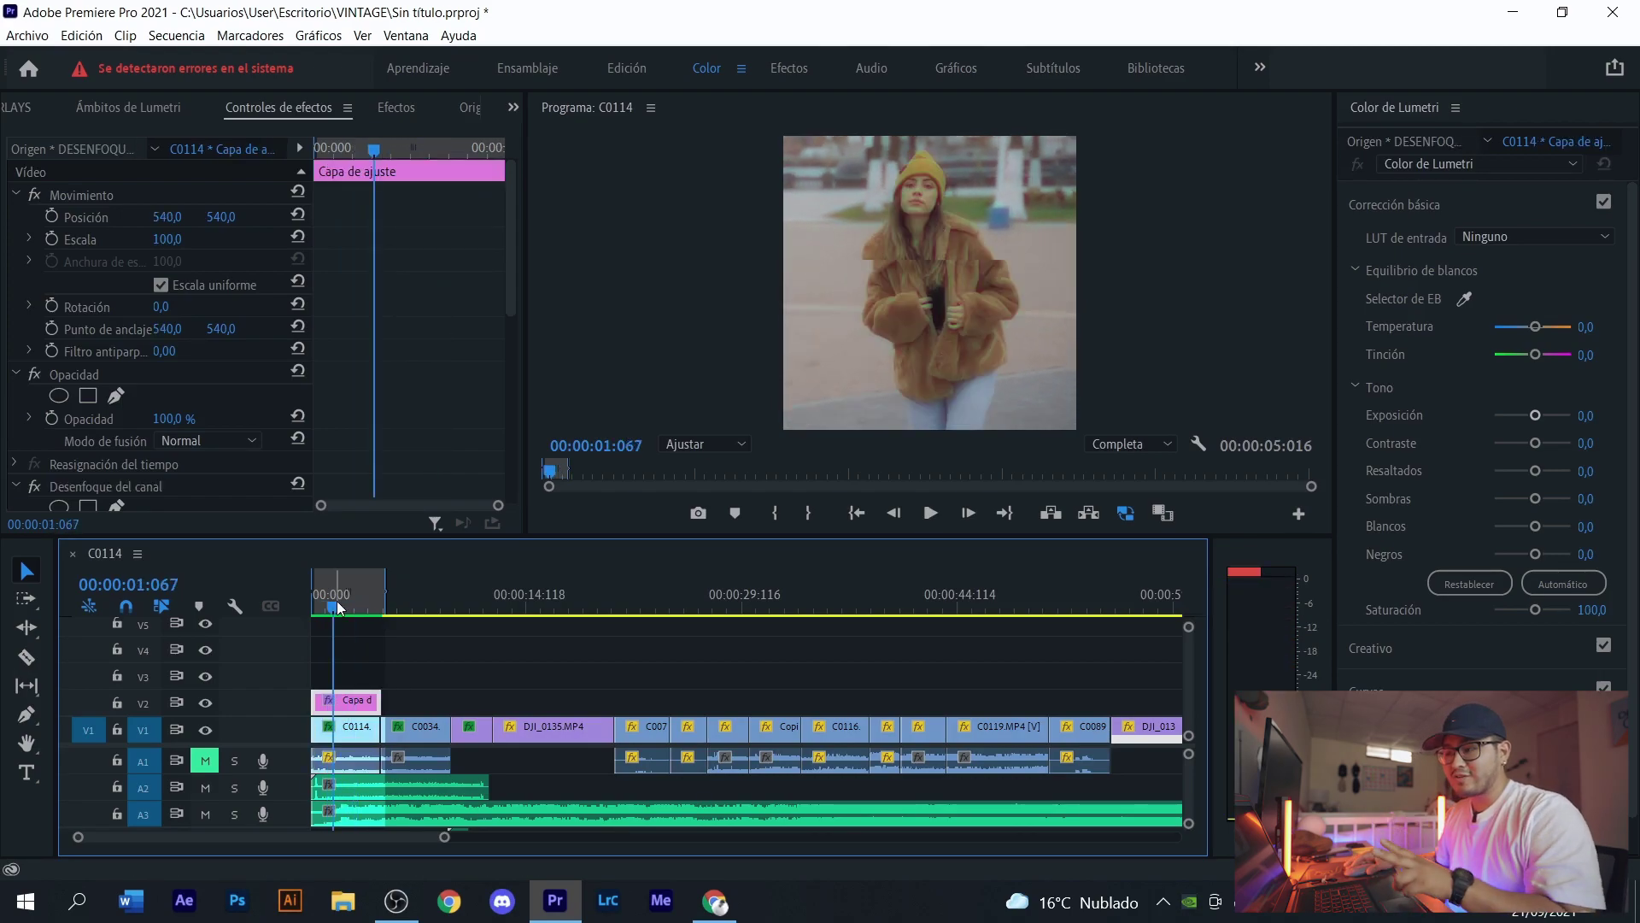
pyautogui.moveTo(337, 602)
pyautogui.mouseDown()
pyautogui.moveTo(352, 602)
pyautogui.moveTo(340, 611)
pyautogui.mouseUp()
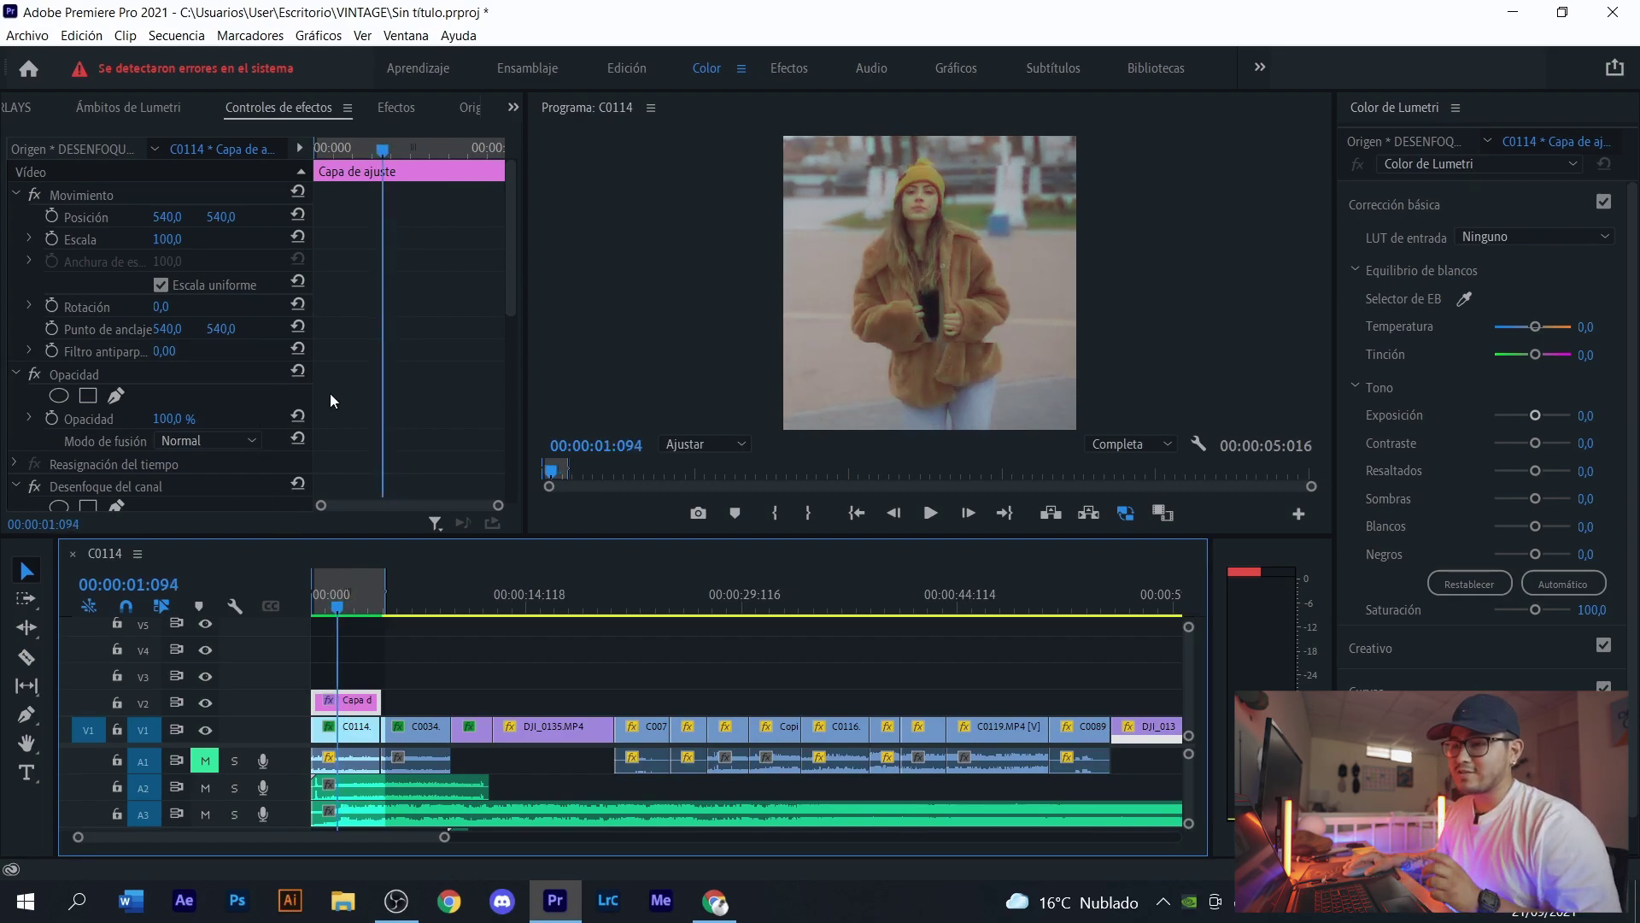
# - Find the video effect Ruido and apply it to the adjustment layer on track V2
pyautogui.click(394, 108)
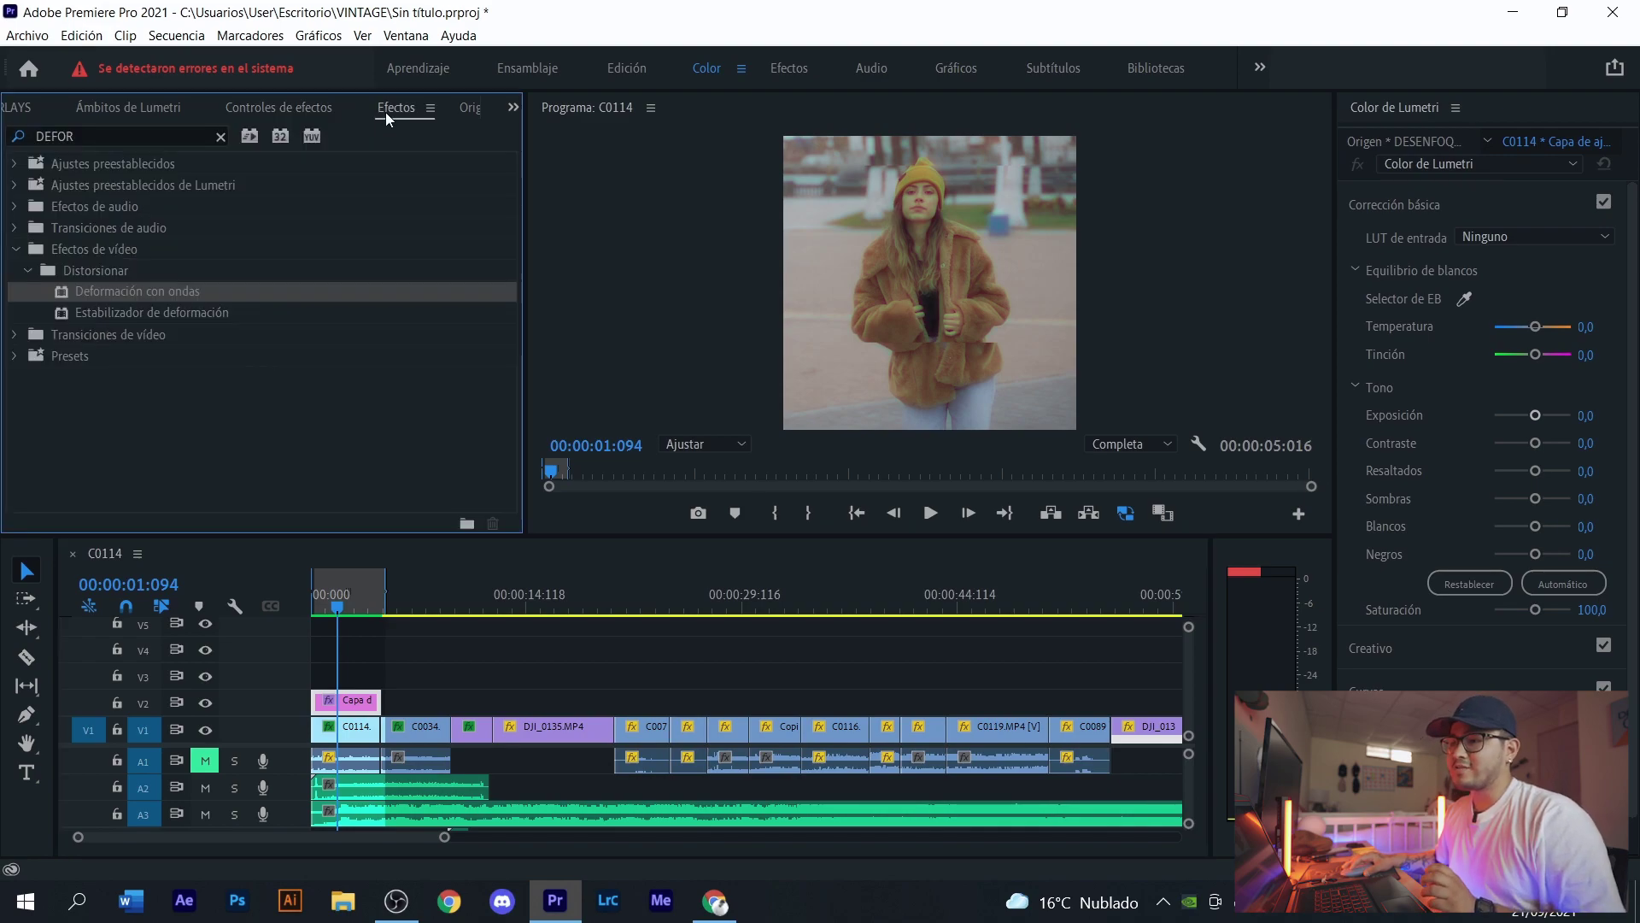
pyautogui.click(170, 136)
pyautogui.write('RUDI')
pyautogui.press('BackSpace')
pyautogui.press('BackSpace')
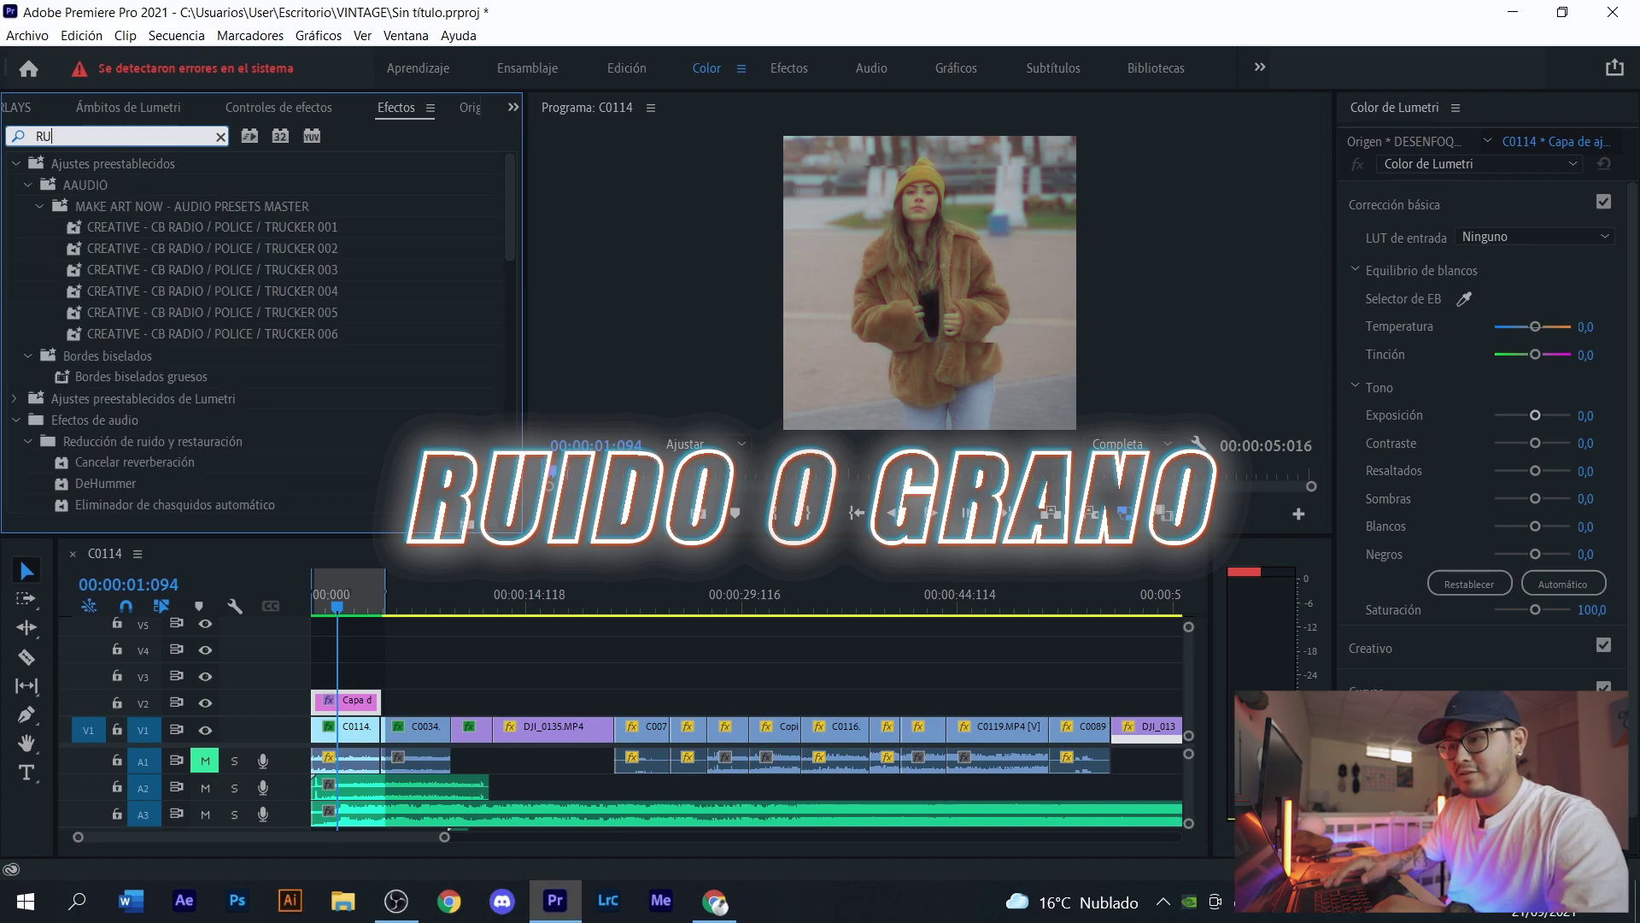
pyautogui.write('IDO')
pyautogui.moveTo(143, 439); pyautogui.dragTo(354, 709)
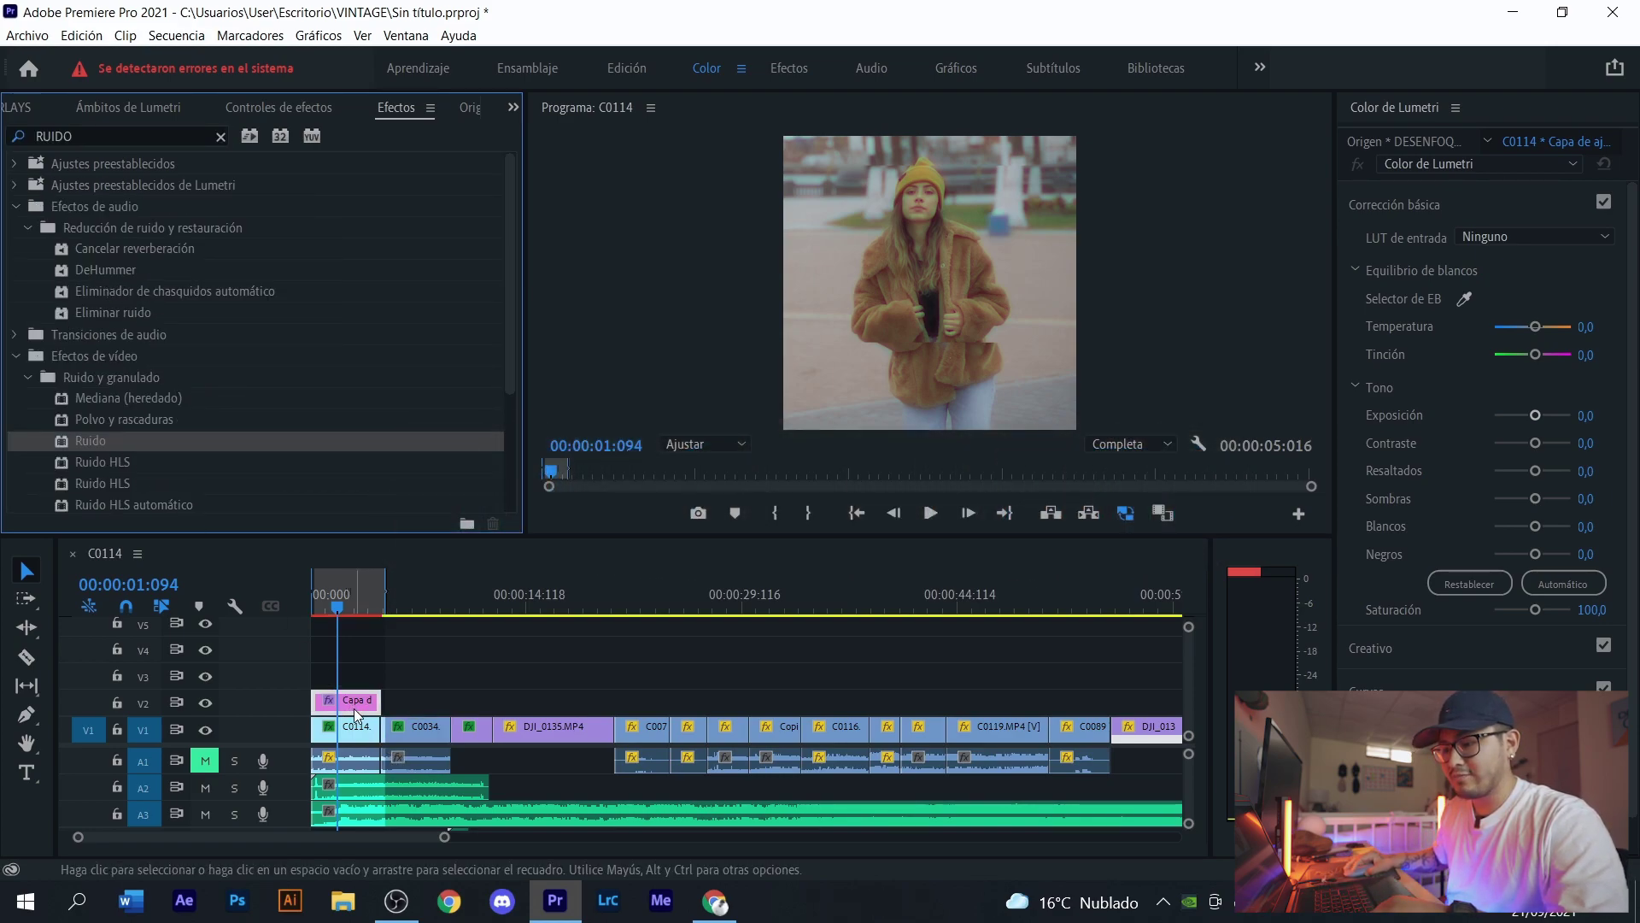
# - Set the Ruido noise level on the adjustment layer to 20 %
pyautogui.click(278, 106)
pyautogui.scroll(-2, 379, 466)
pyautogui.scroll(-8, 381, 474)
pyautogui.click(85, 365)
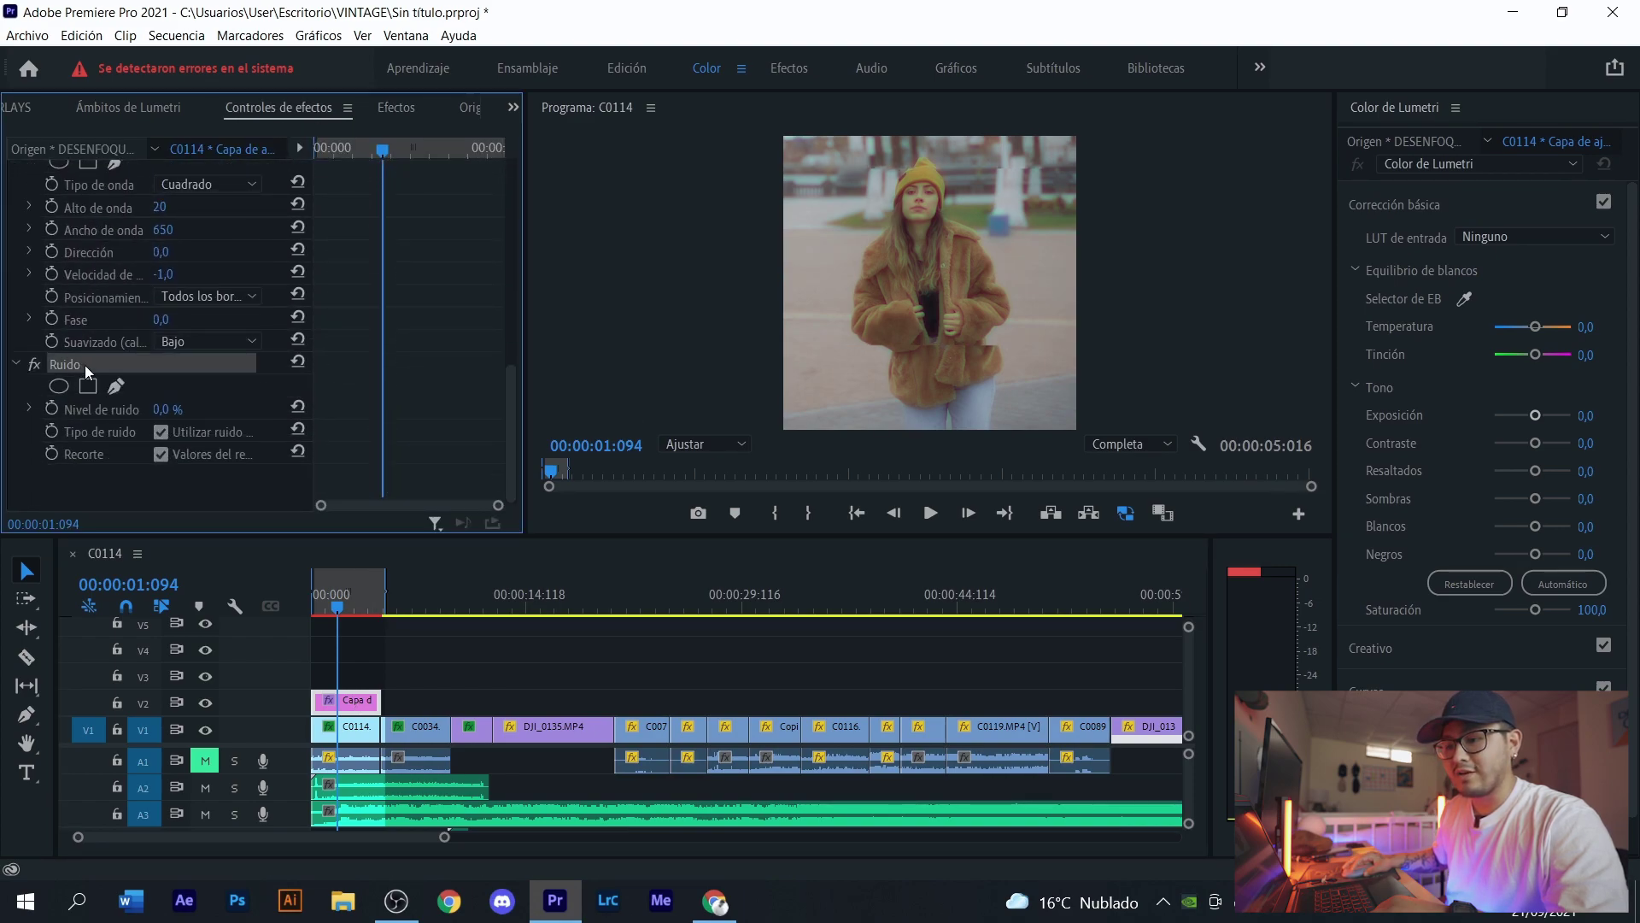
pyautogui.moveTo(161, 409); pyautogui.dragTo(170, 410)
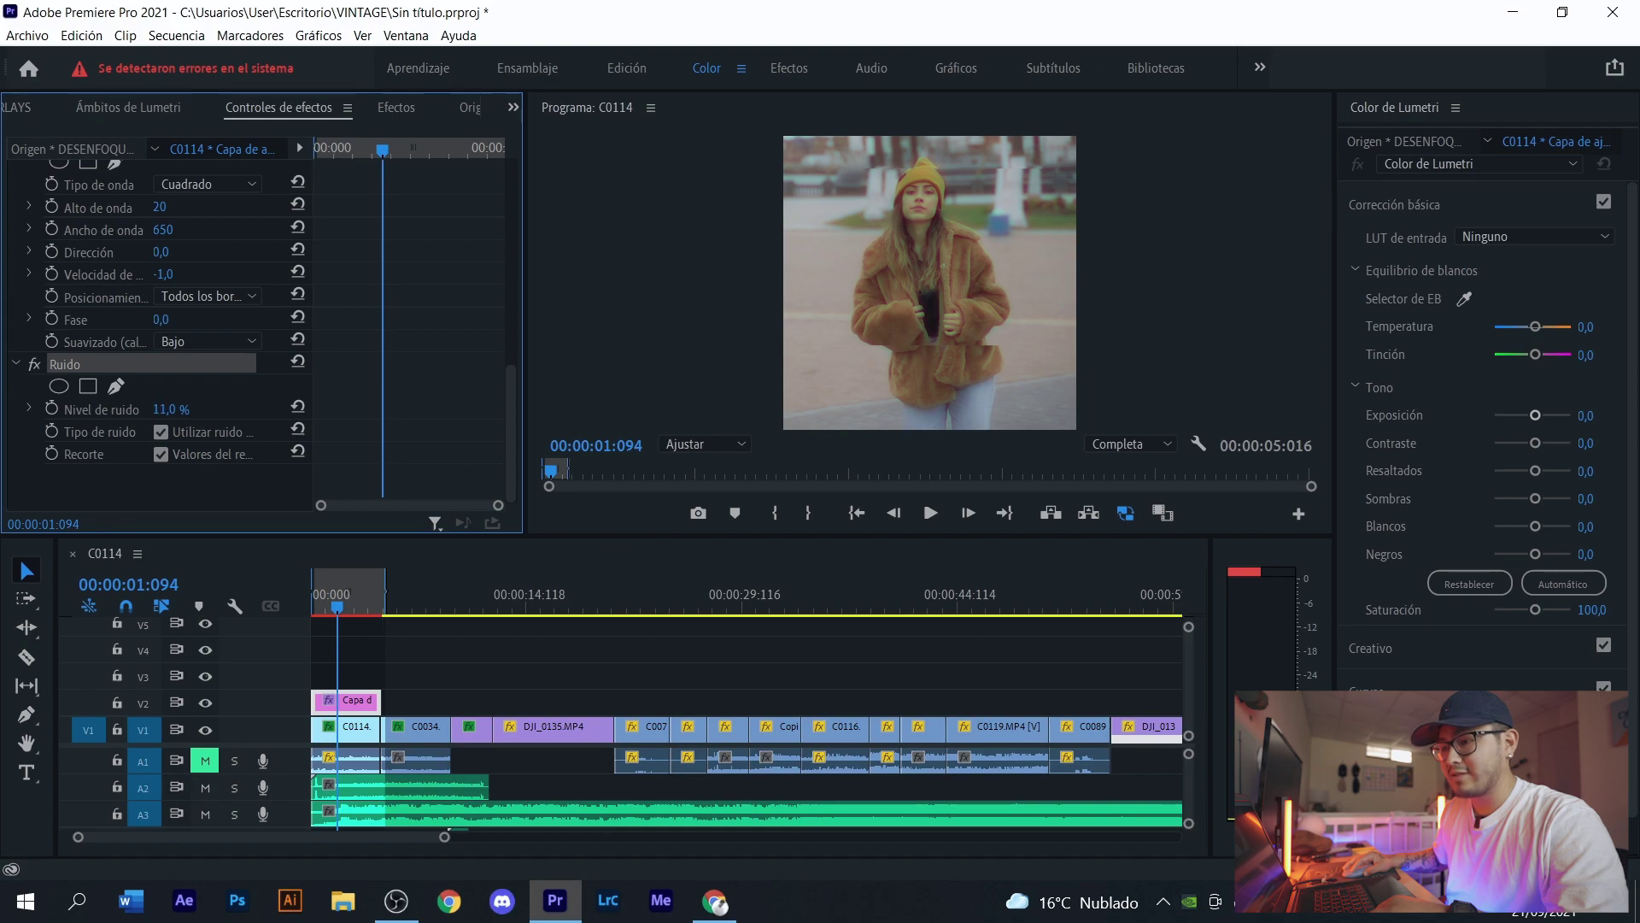
# - Magnify the program preview to 50% and enlarge the monitor to examine the grain on the woman
pyautogui.click(696, 445)
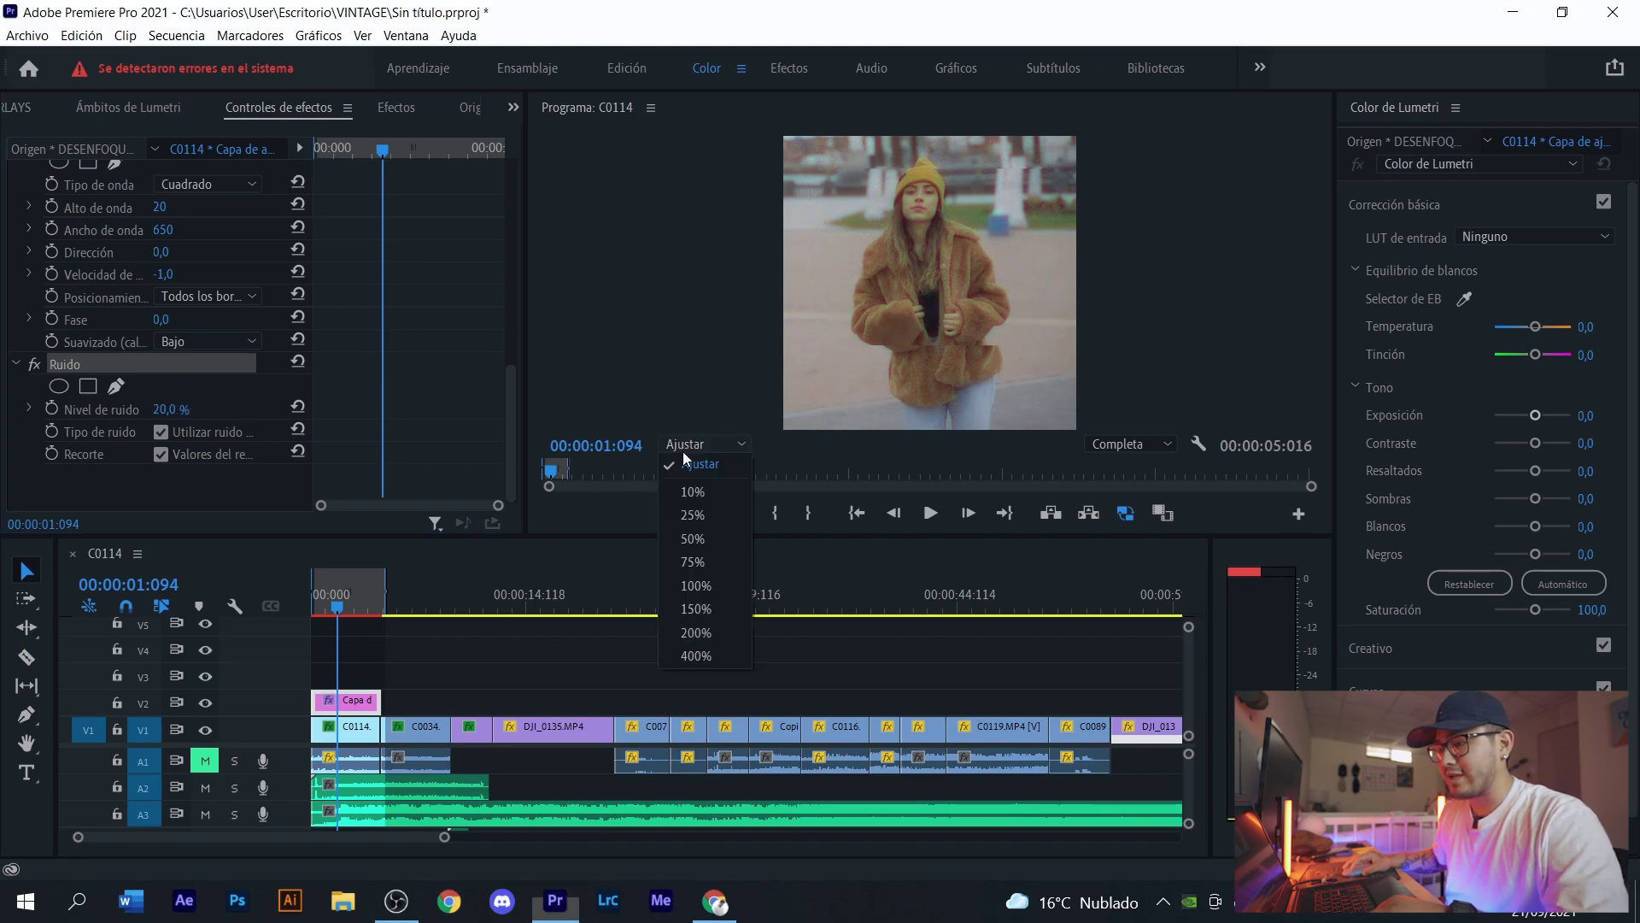
pyautogui.click(697, 539)
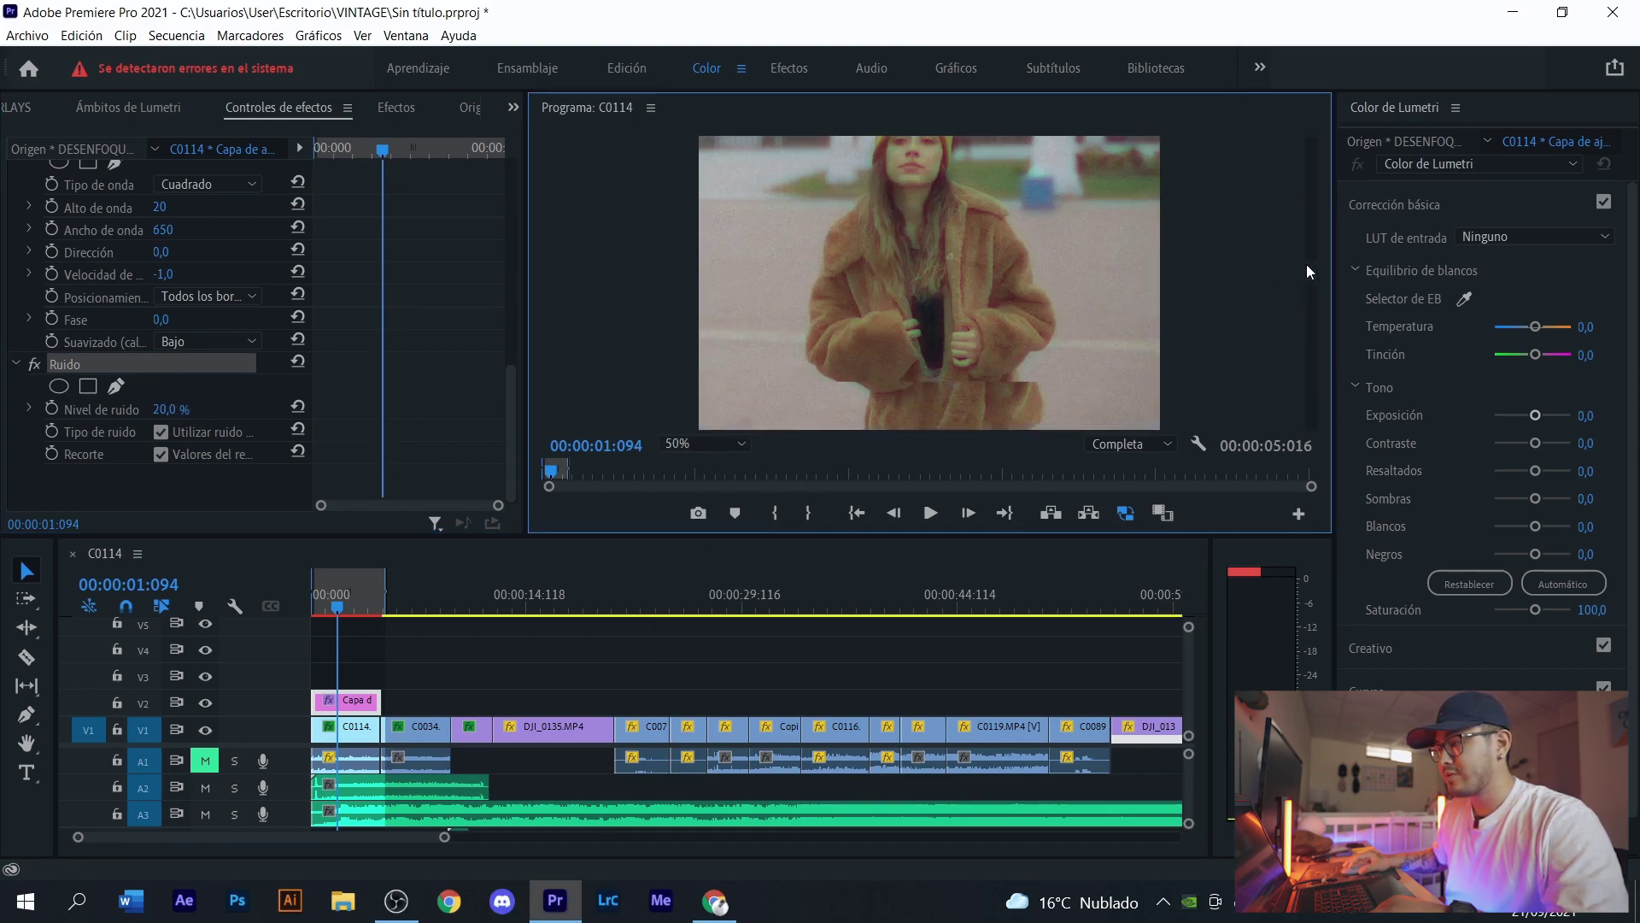
pyautogui.moveTo(1310, 267); pyautogui.dragTo(1311, 238)
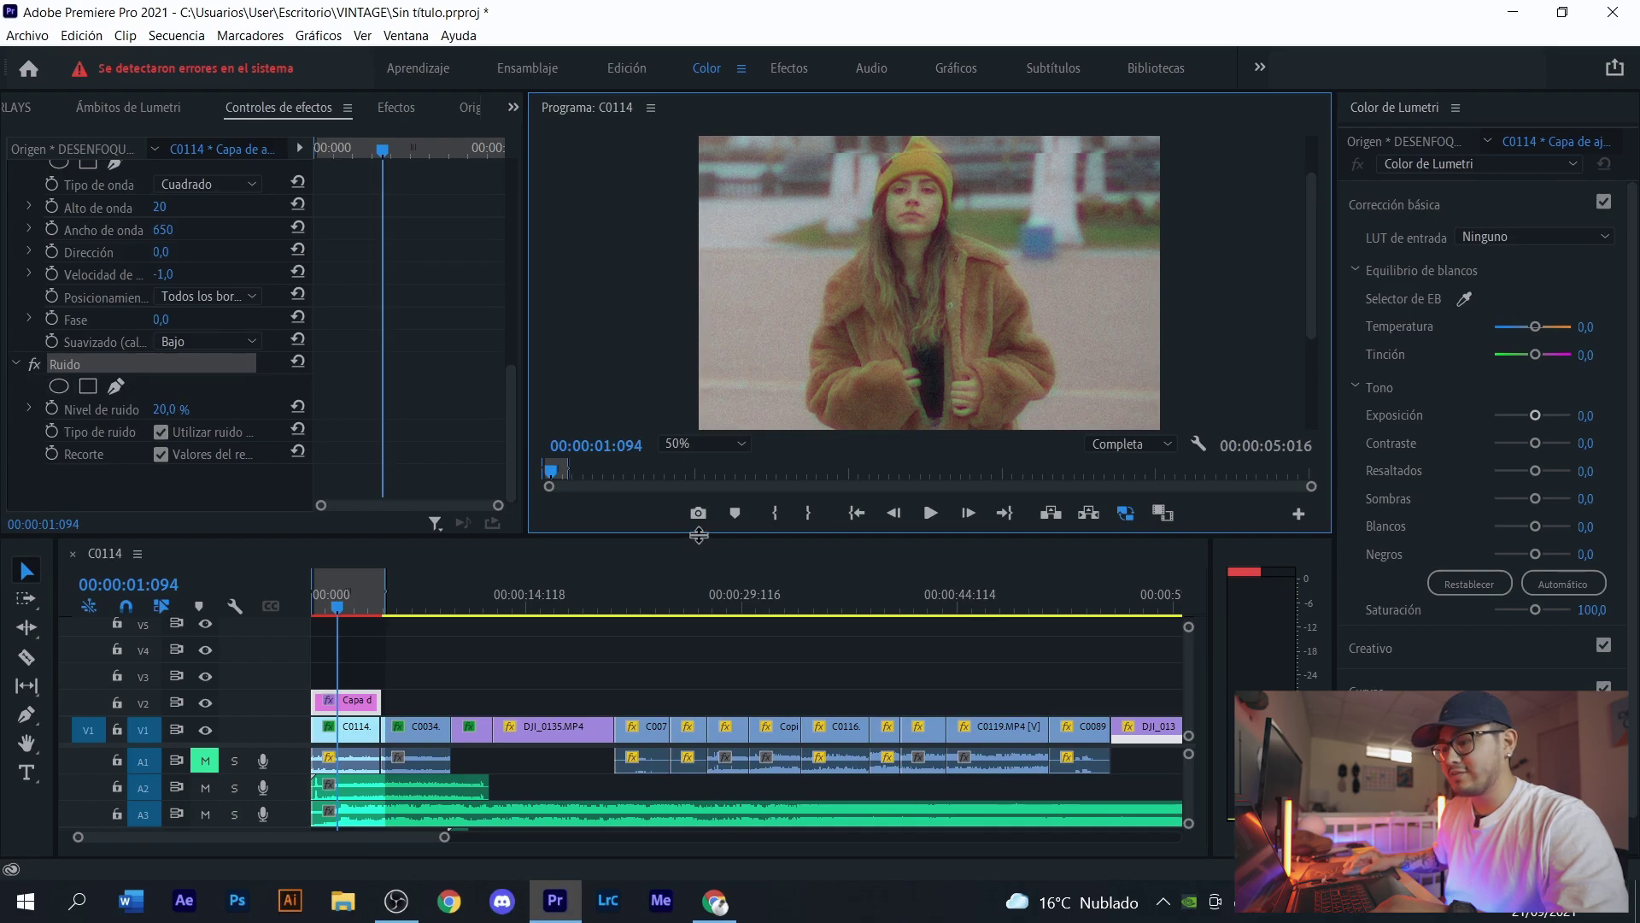
pyautogui.moveTo(699, 536); pyautogui.dragTo(699, 598)
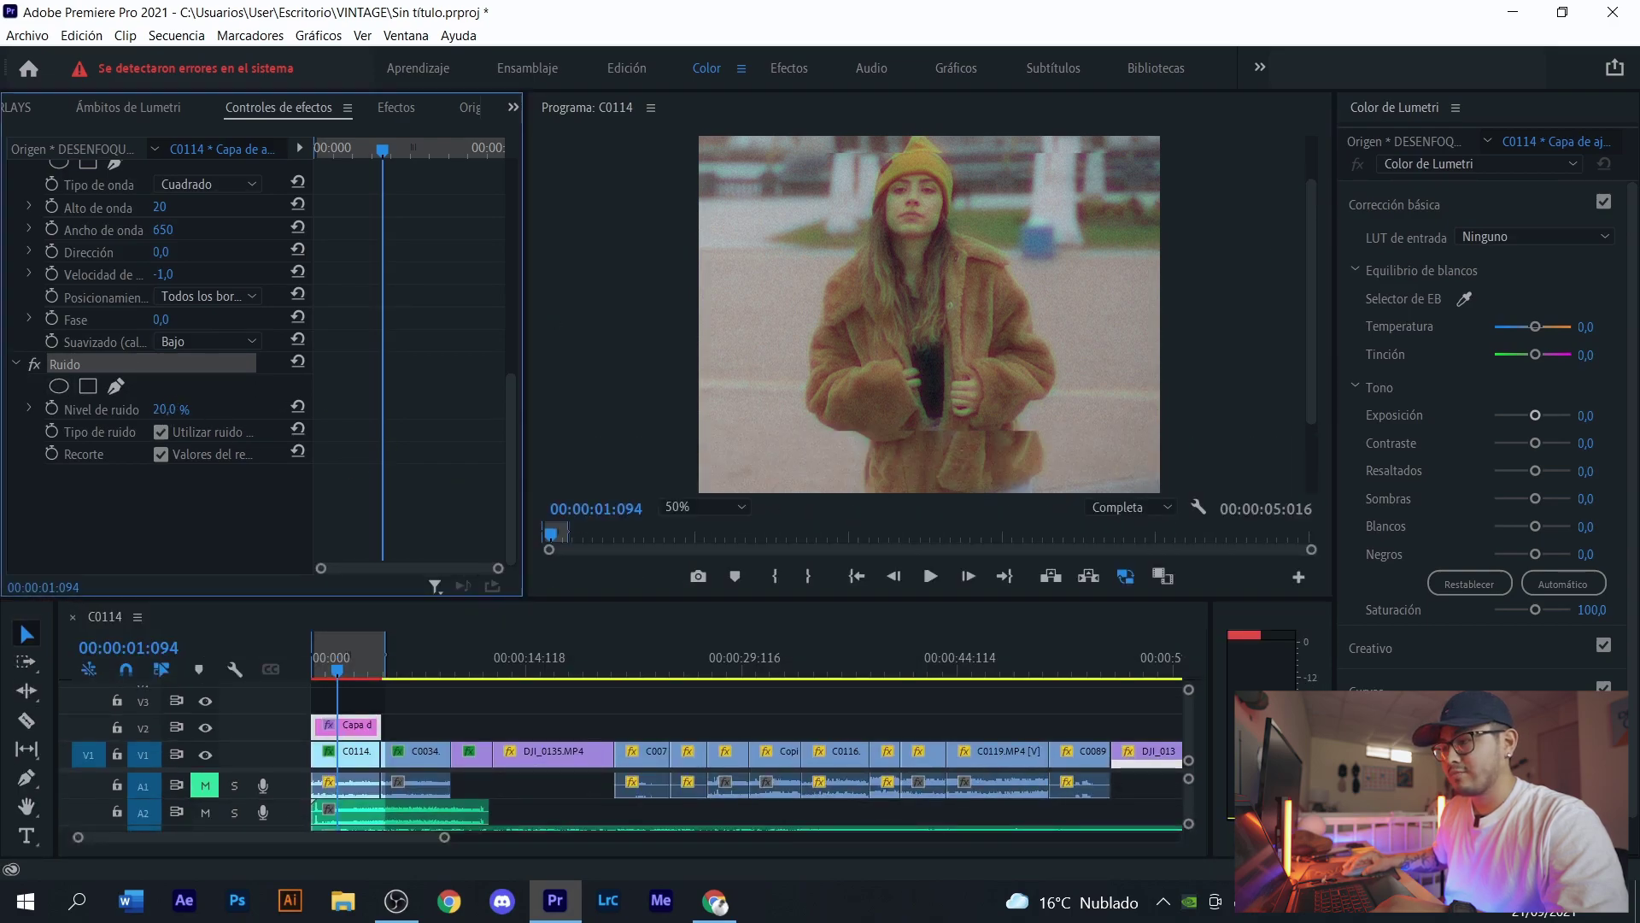
# - Try a Ruido noise level of 36 %, set it back to 20 % and restore the preview zoom to Ajustar
pyautogui.click(171, 409)
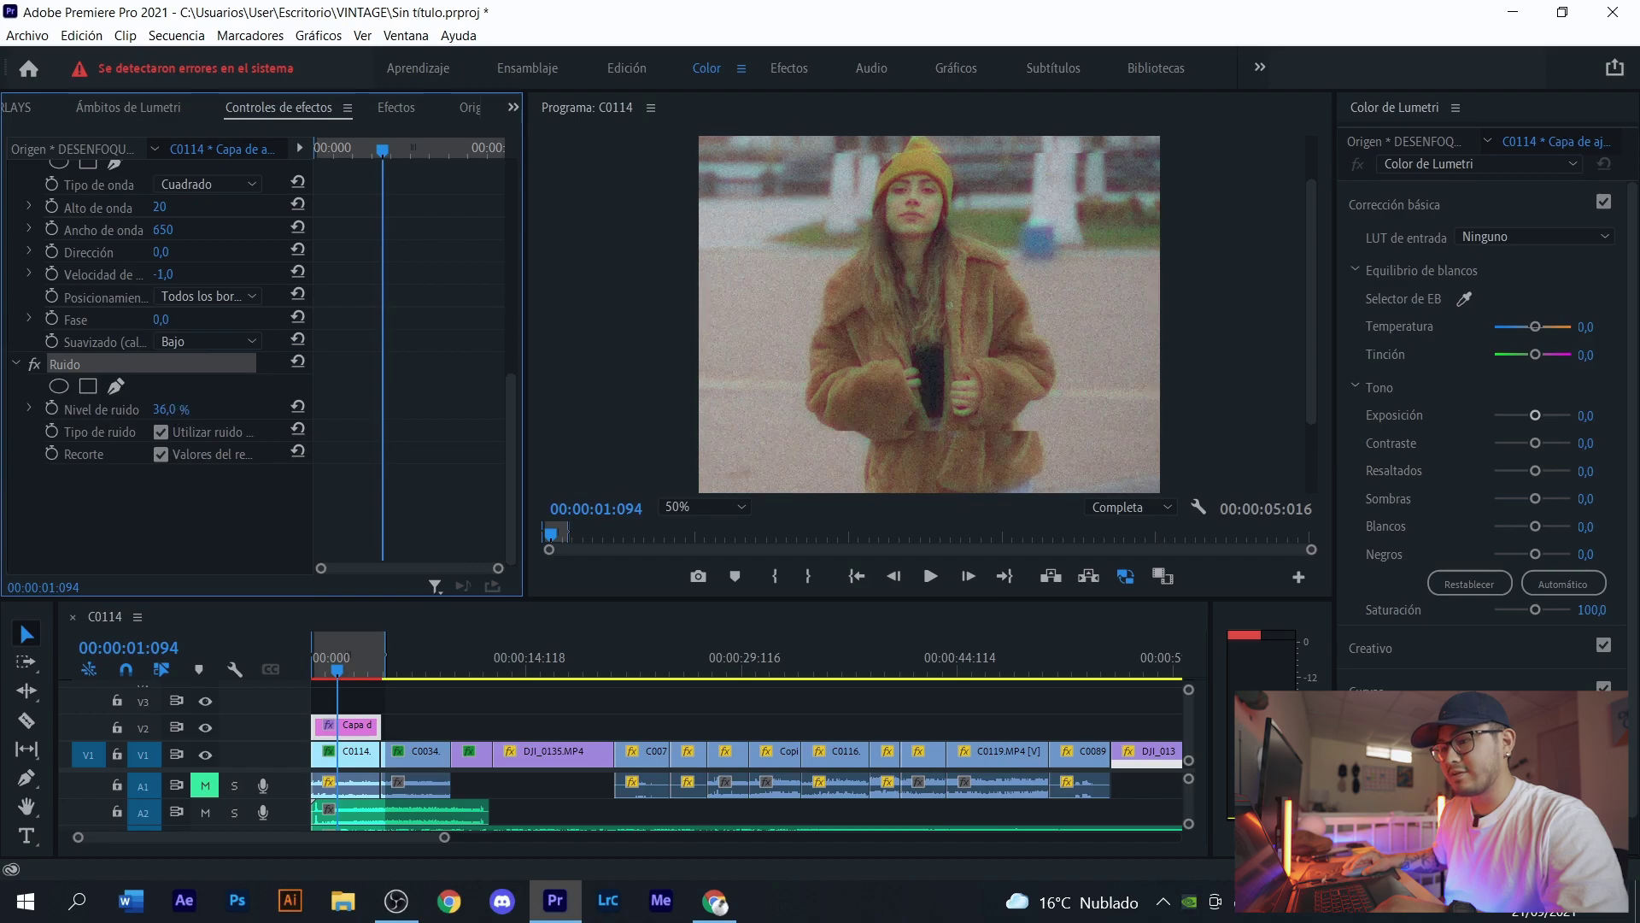
pyautogui.write('20')
pyautogui.click(450, 716)
pyautogui.click(345, 728)
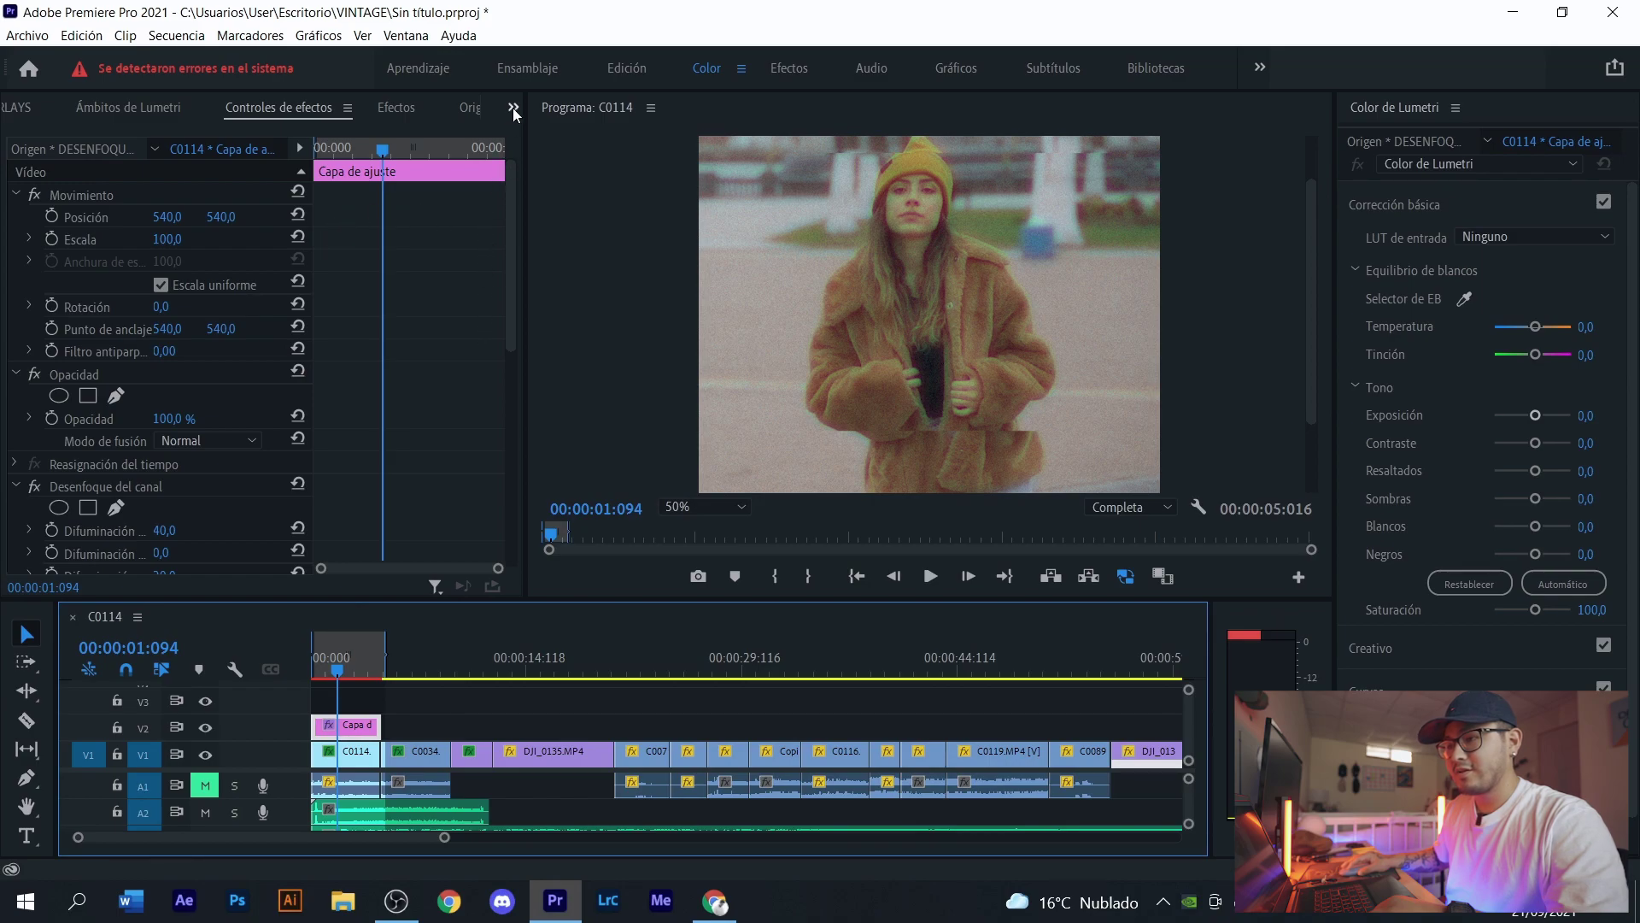
pyautogui.click(695, 506)
pyautogui.click(708, 525)
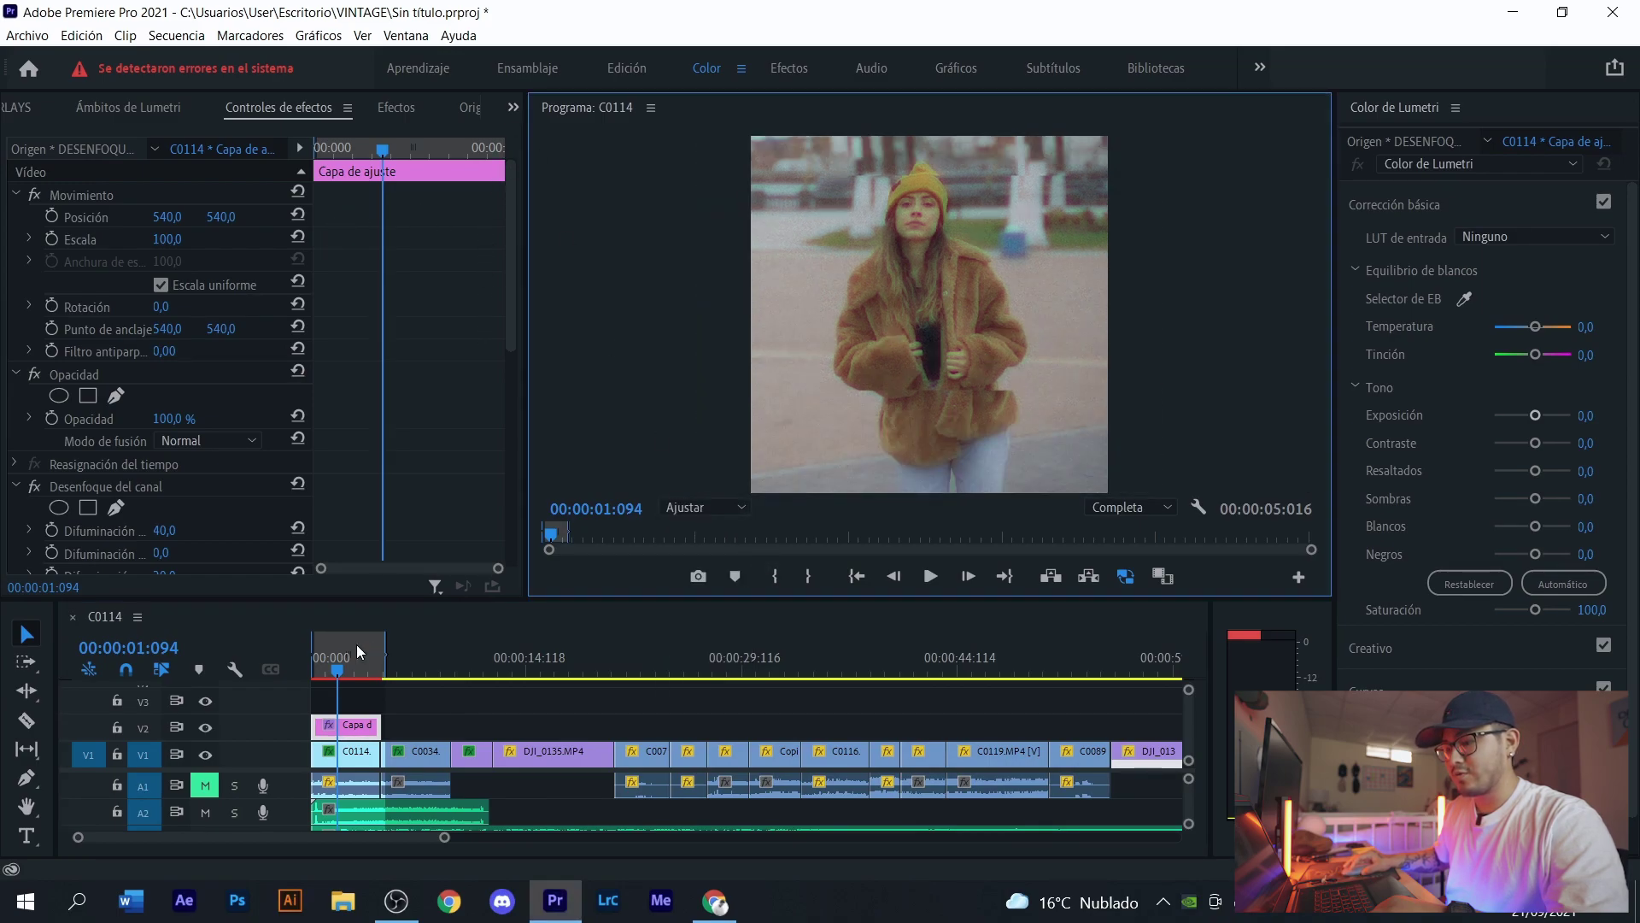
# - Move the effects adjustment layer to track V3 and place the COLOR layer from the project beneath it on V2 over the first clip
pyautogui.moveTo(358, 714); pyautogui.dragTo(359, 699)
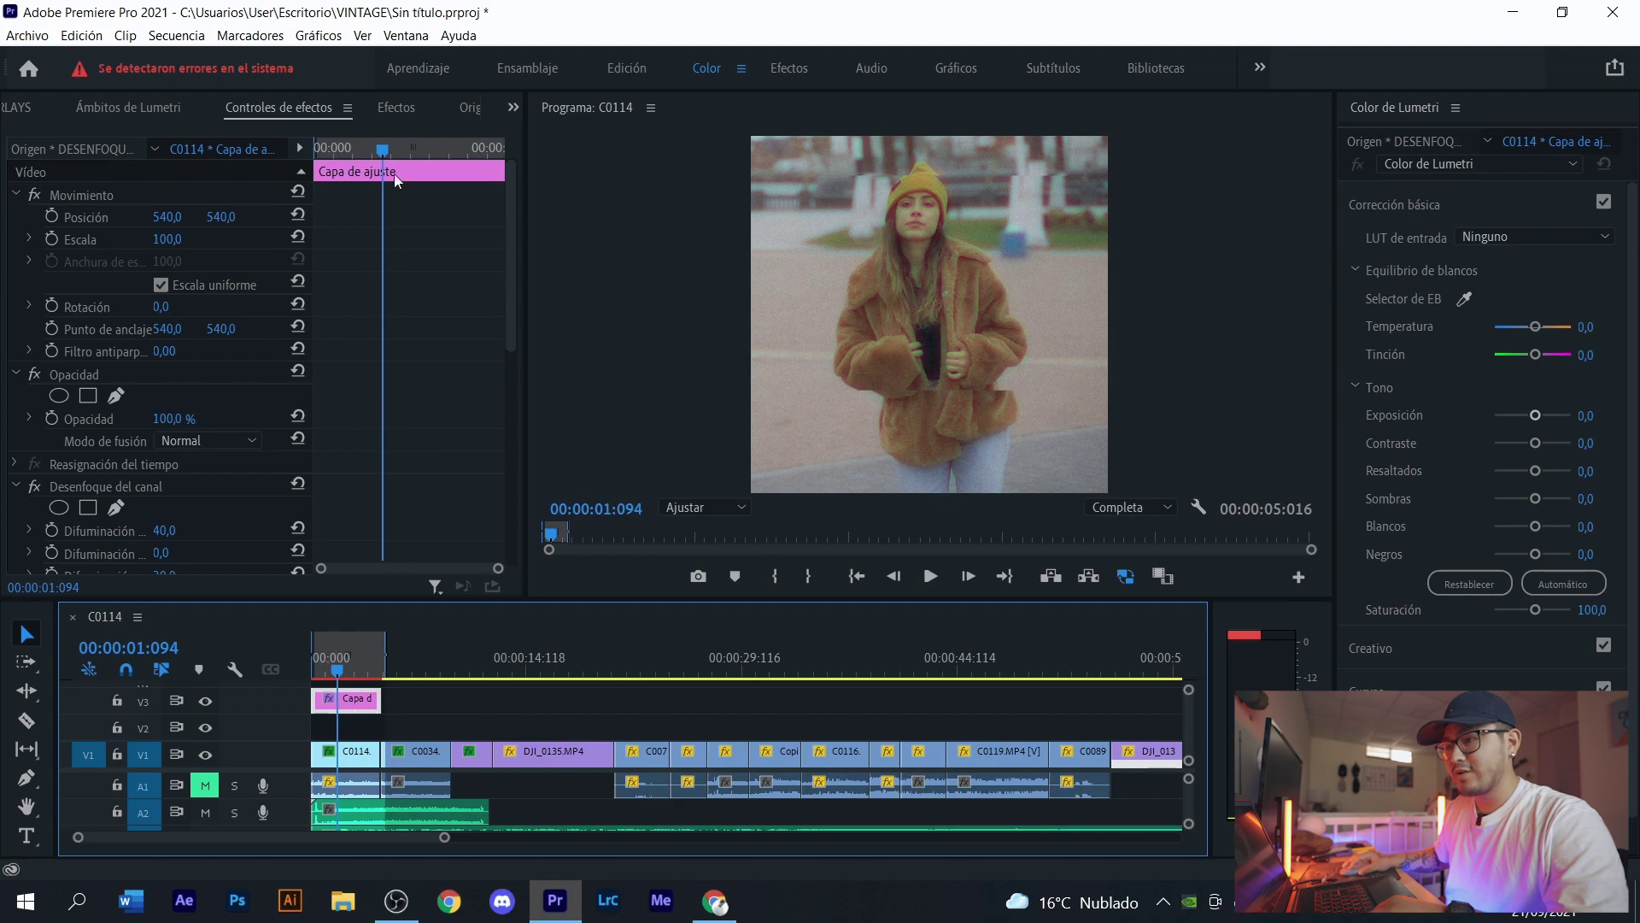
pyautogui.click(514, 109)
pyautogui.click(557, 140)
pyautogui.moveTo(307, 418); pyautogui.dragTo(356, 733)
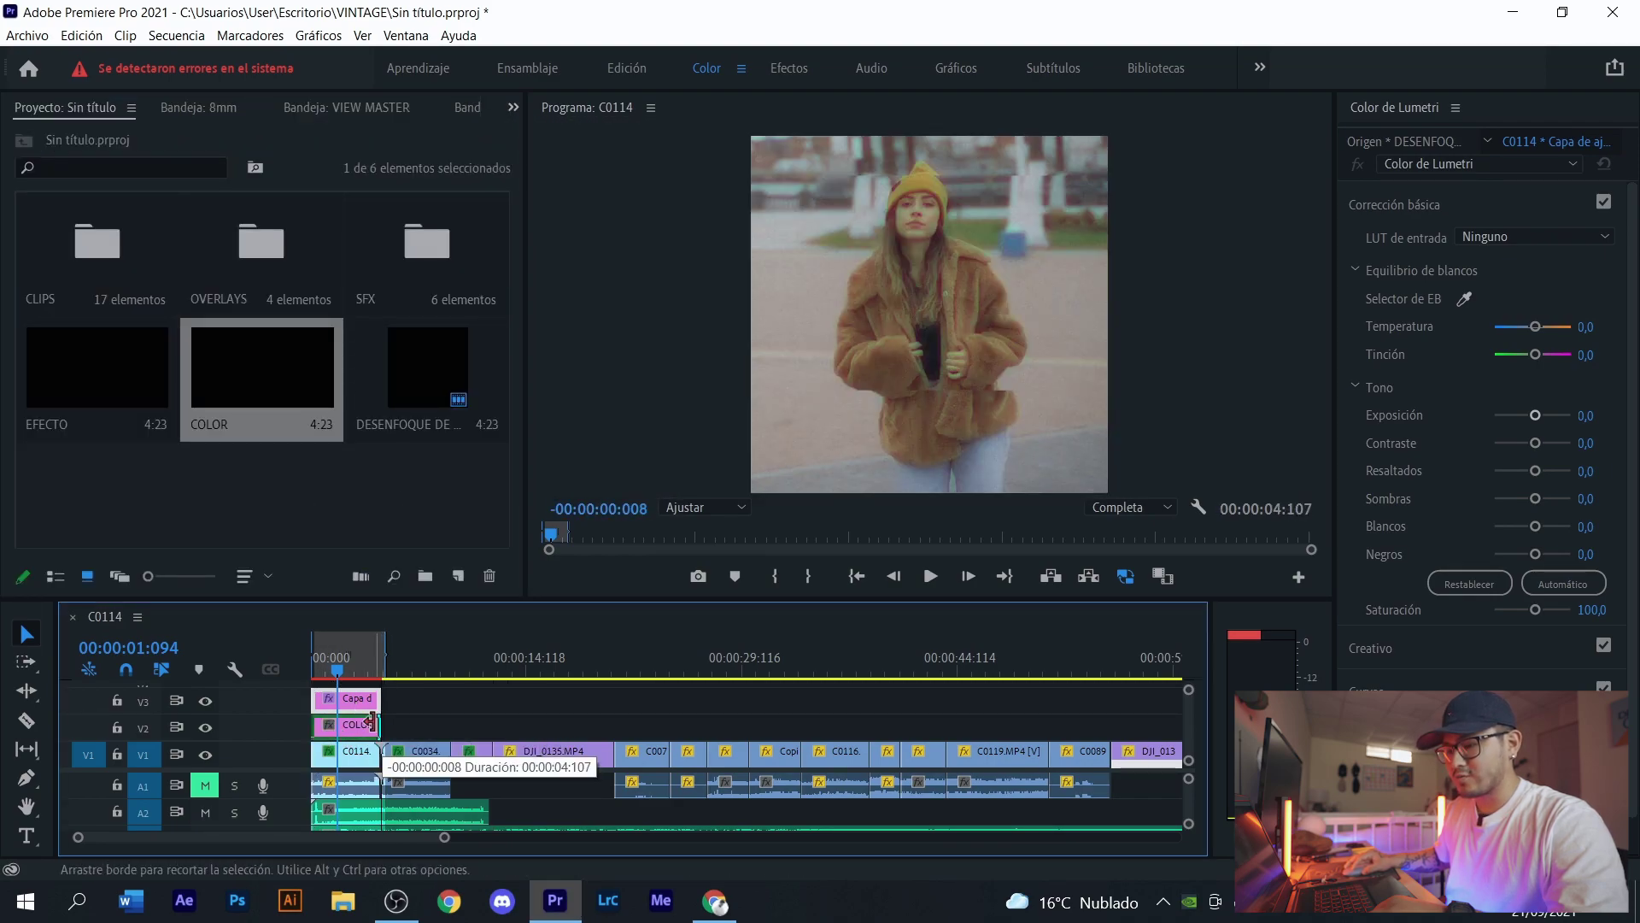
pyautogui.click(357, 733)
# - Play the first clip from its start to examine the combined look, and park the playhead at 00:00:01:094
pyautogui.click(321, 671)
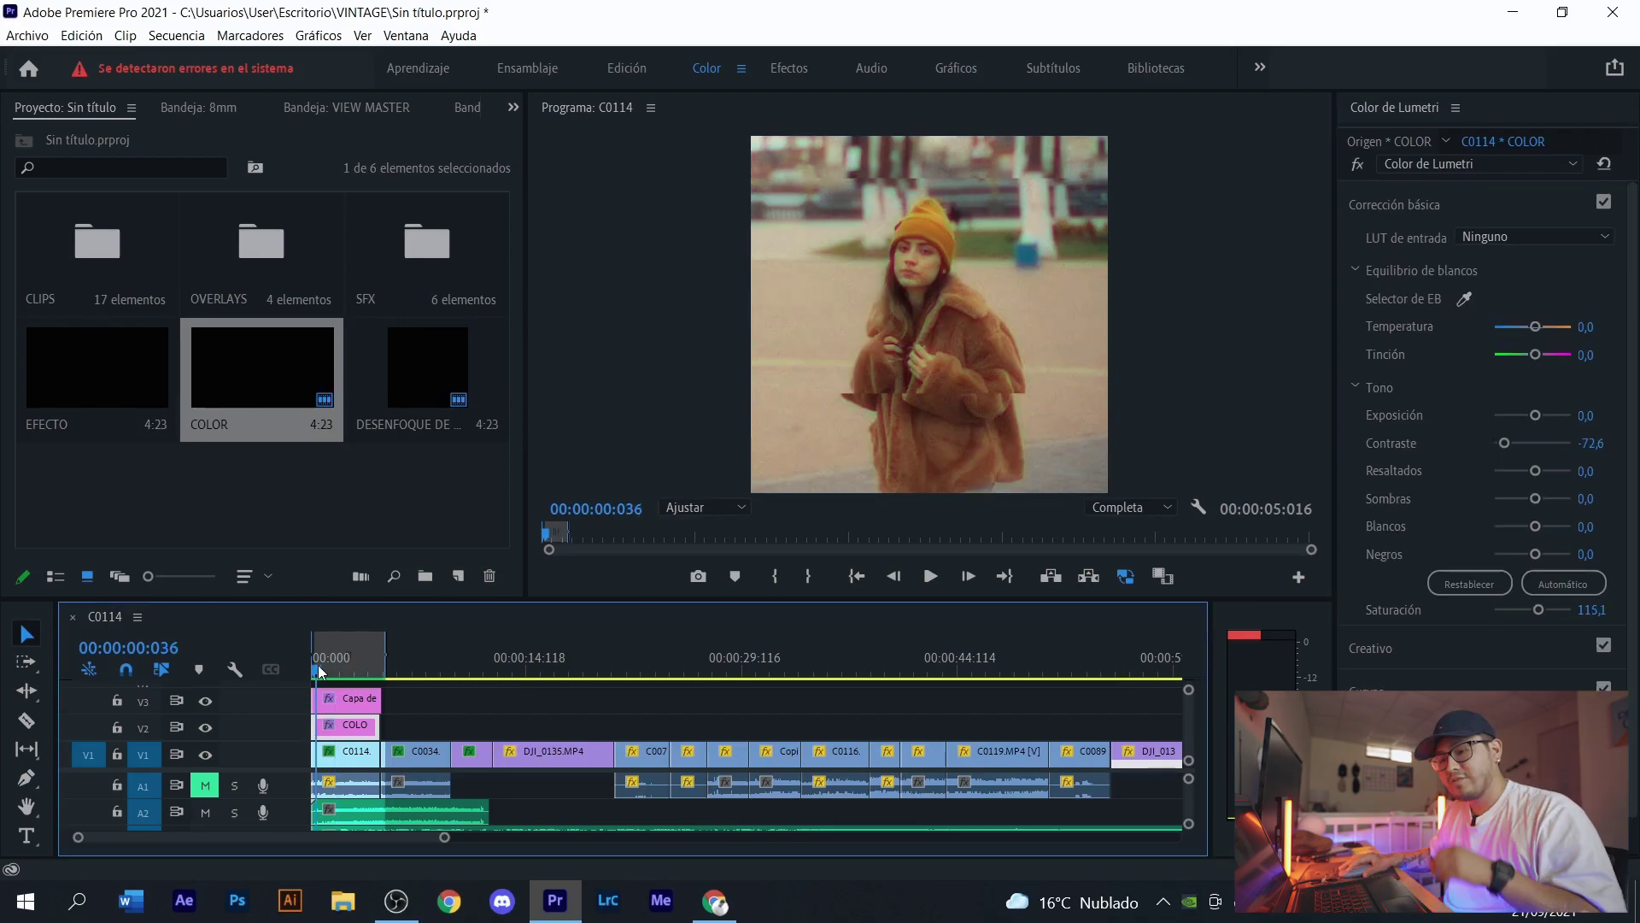
pyautogui.moveTo(320, 671); pyautogui.dragTo(303, 665)
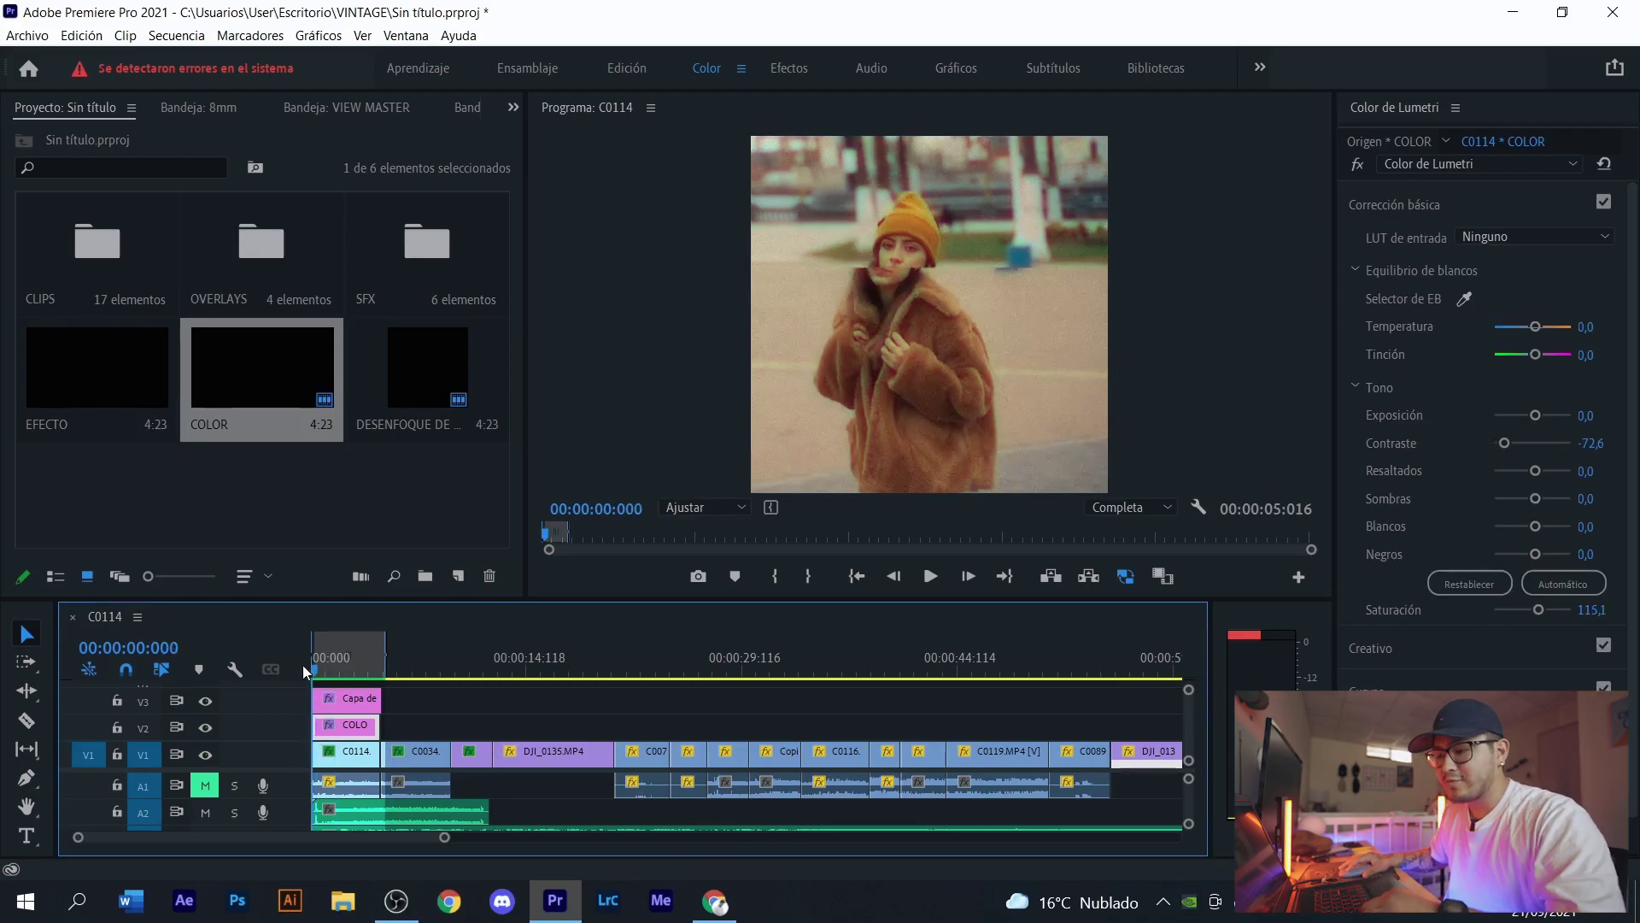
pyautogui.press('space')
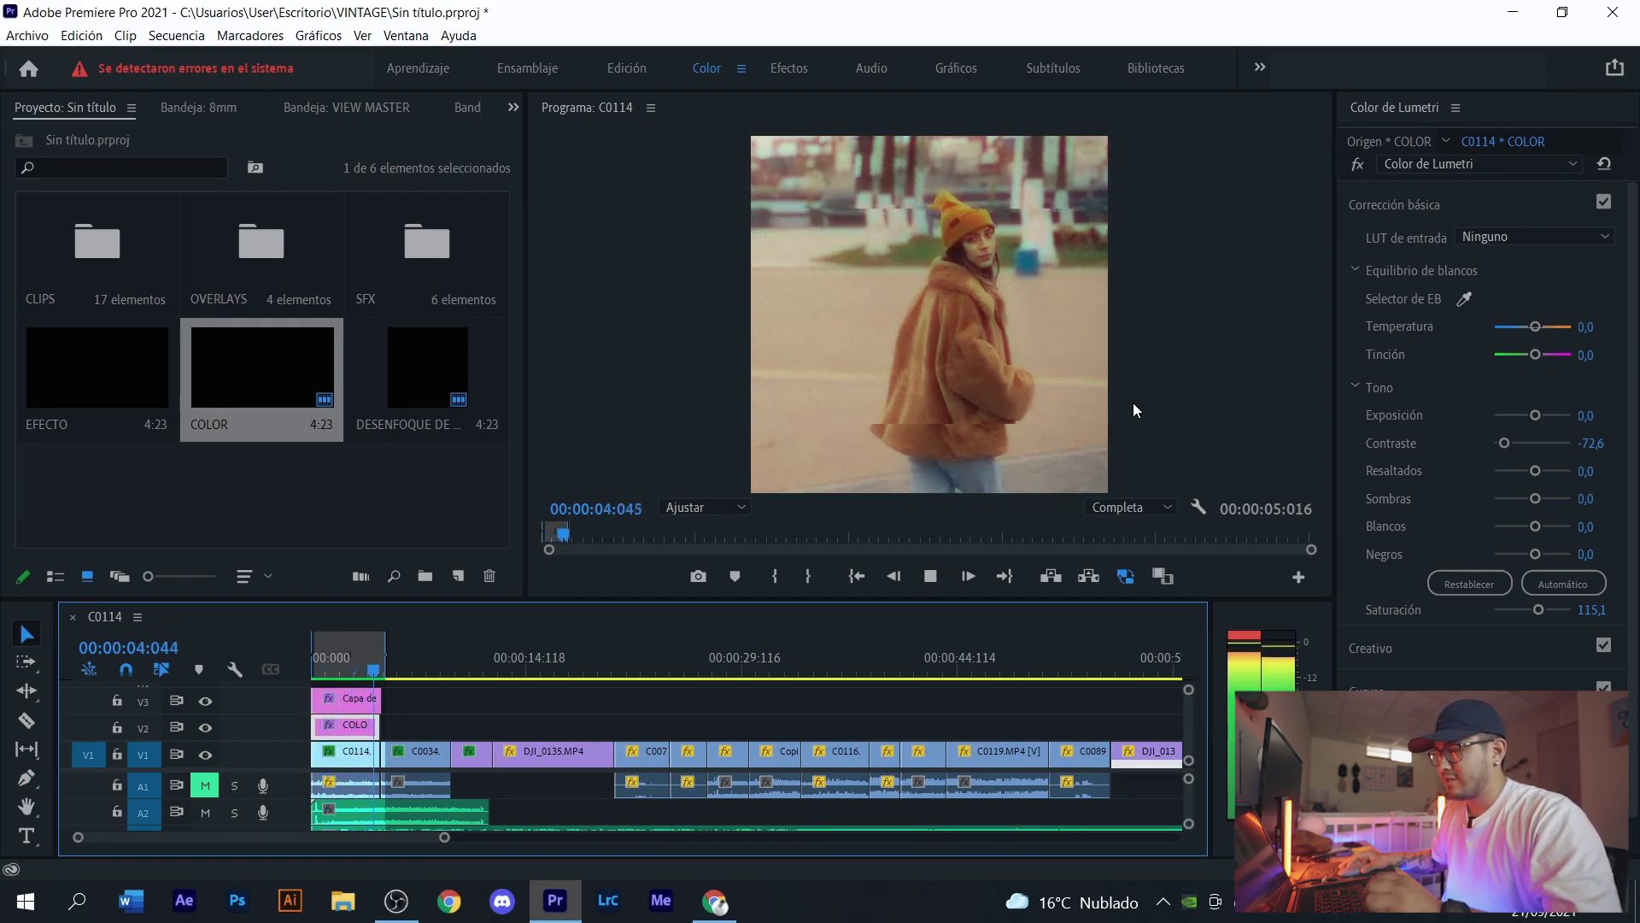
pyautogui.press('space')
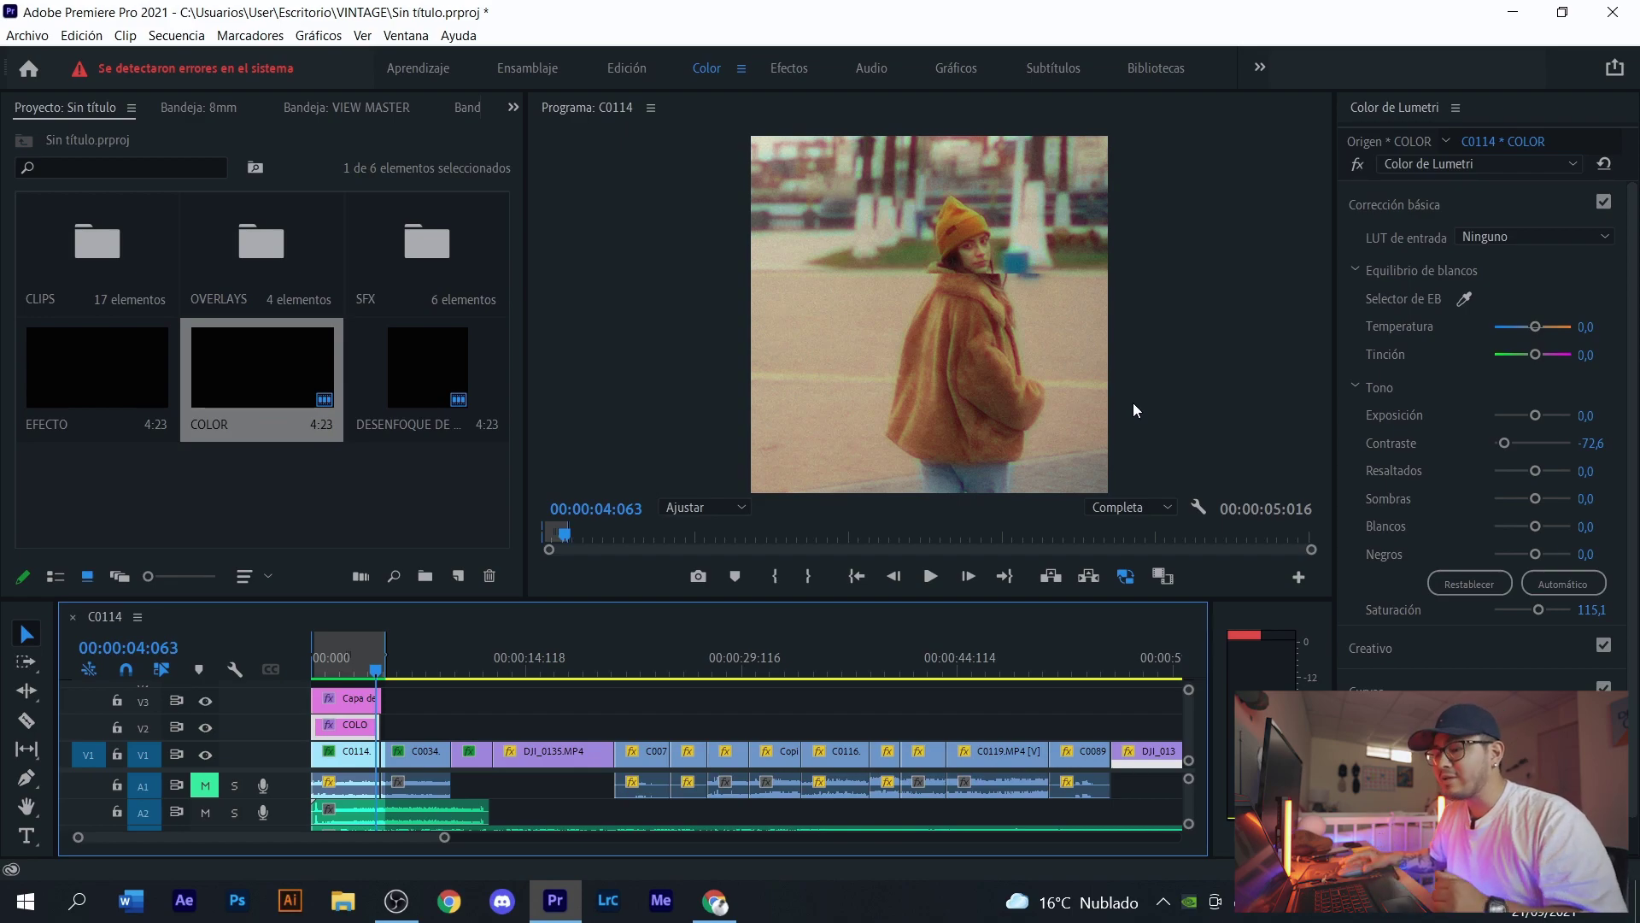
pyautogui.click(340, 660)
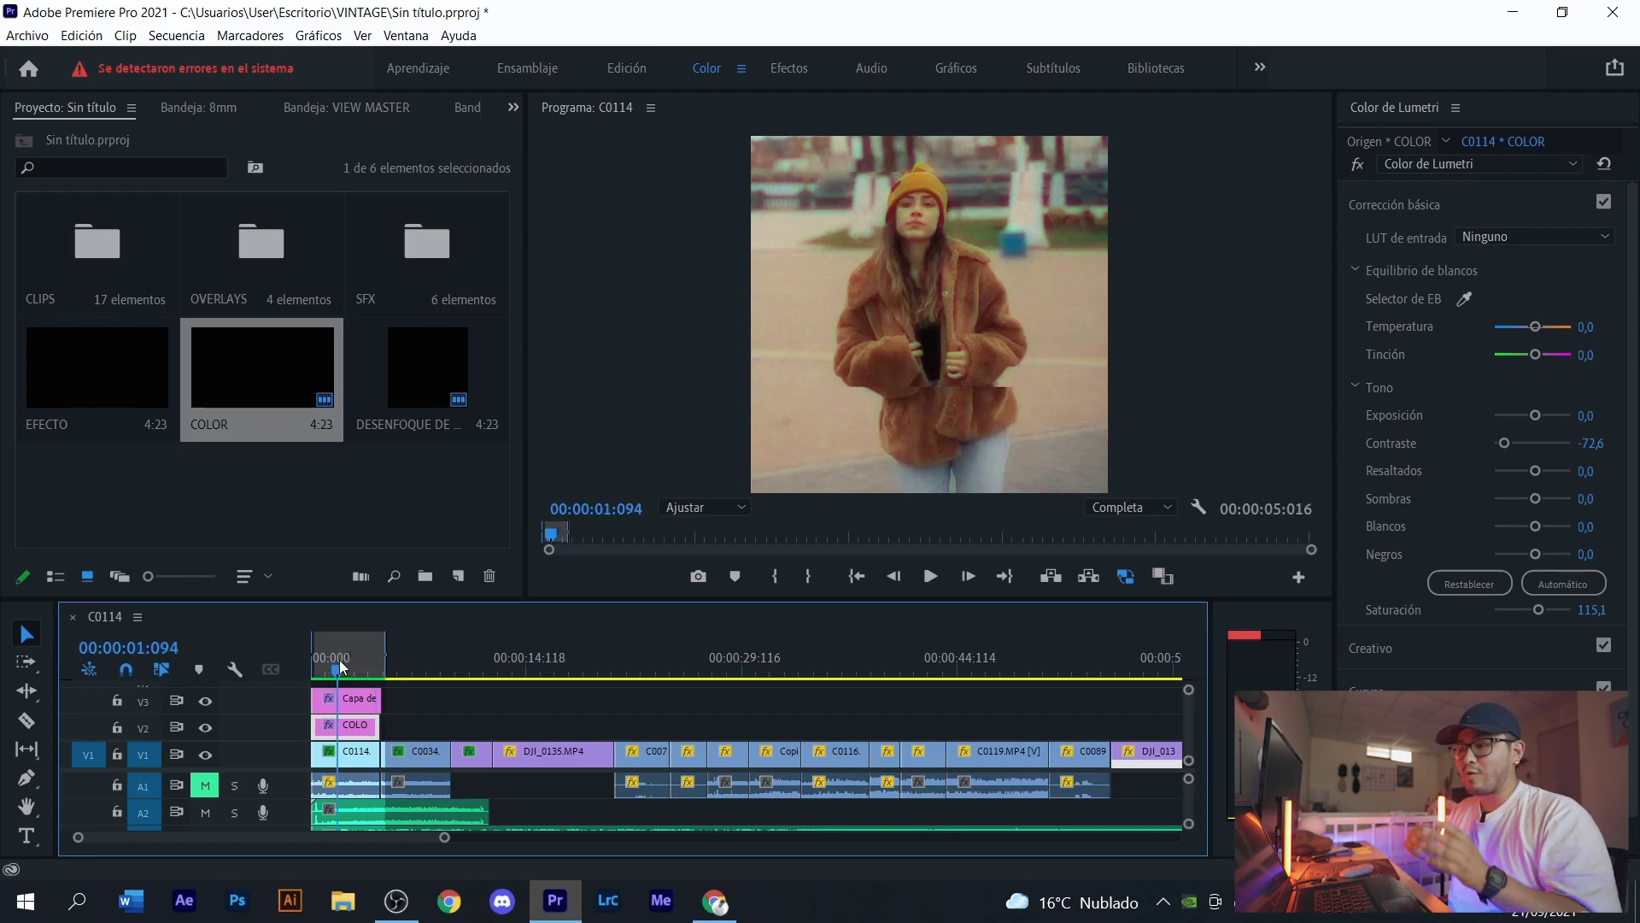